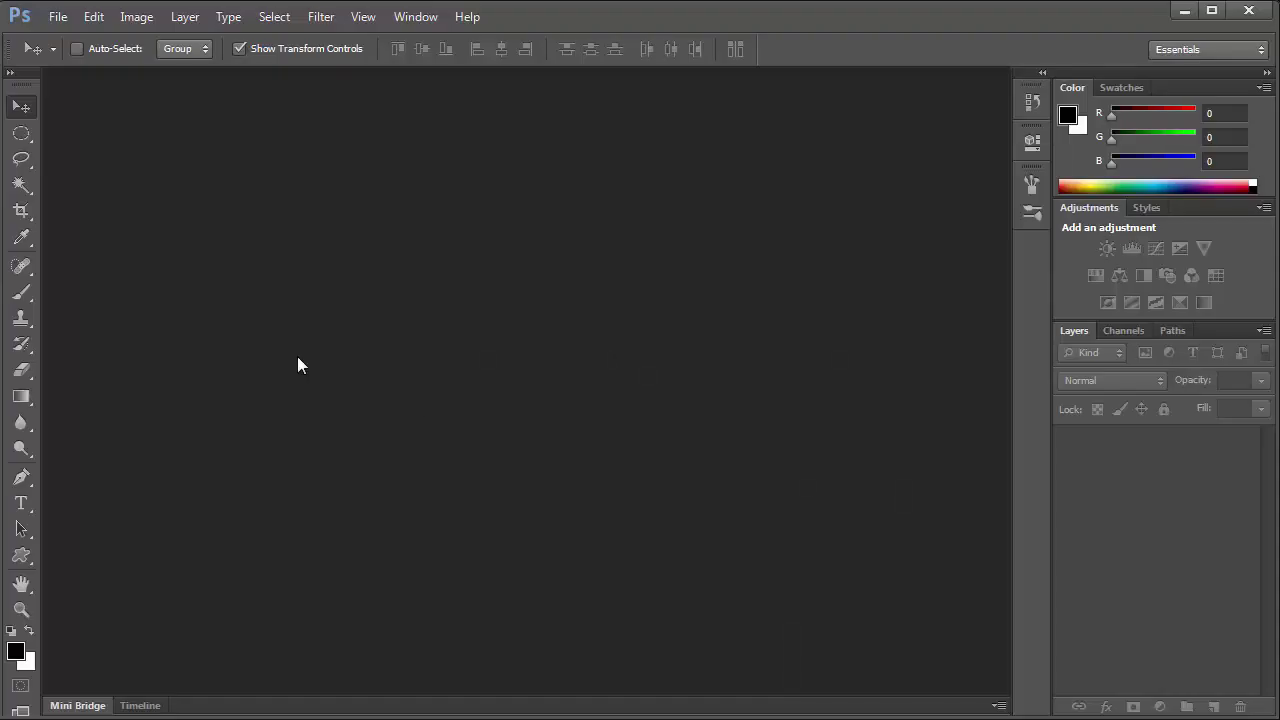
Start a new document, 84 in wide by 36 in high, at 200 ppi with CMYK color and a white background.
left_click(58, 17)
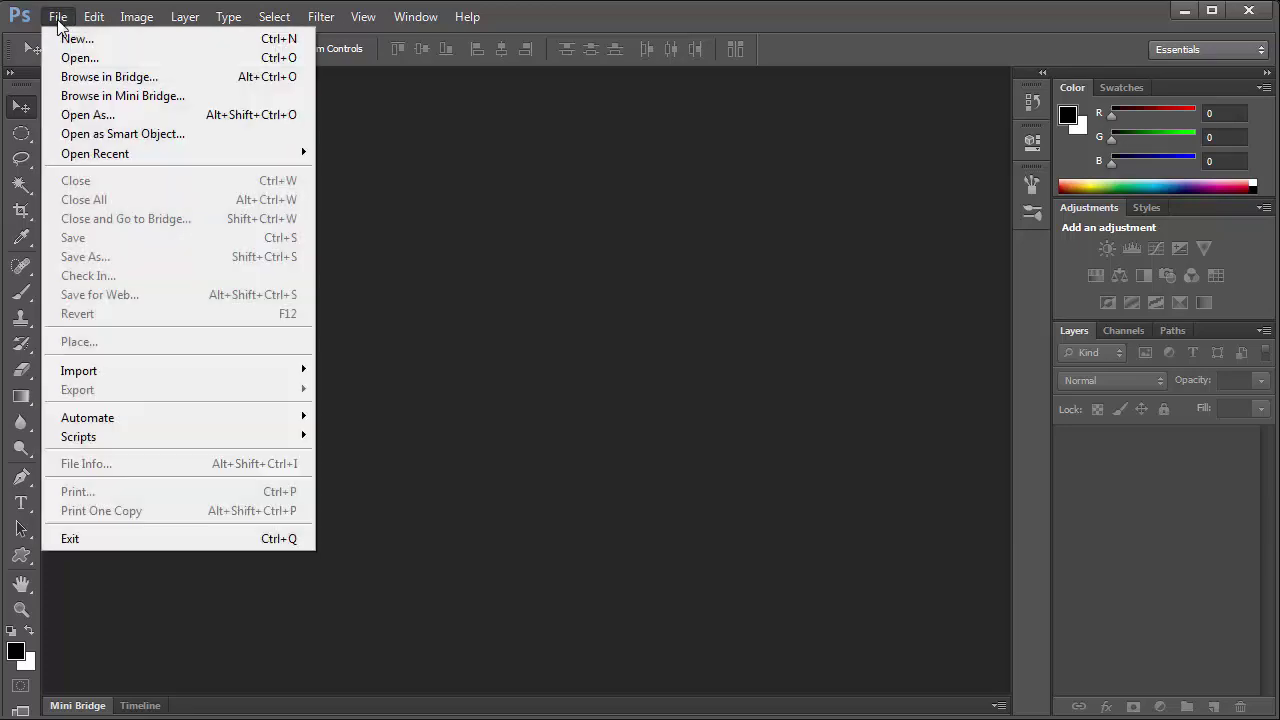
left_click(64, 34)
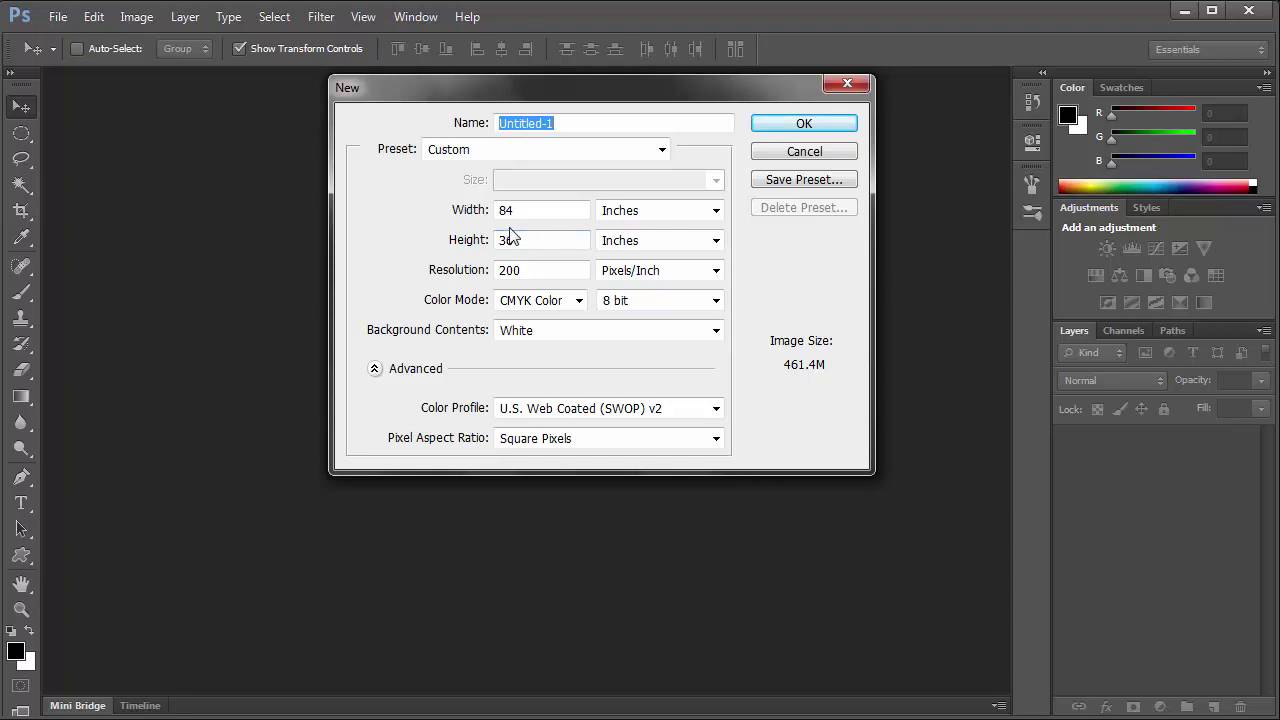
left_click(467, 209)
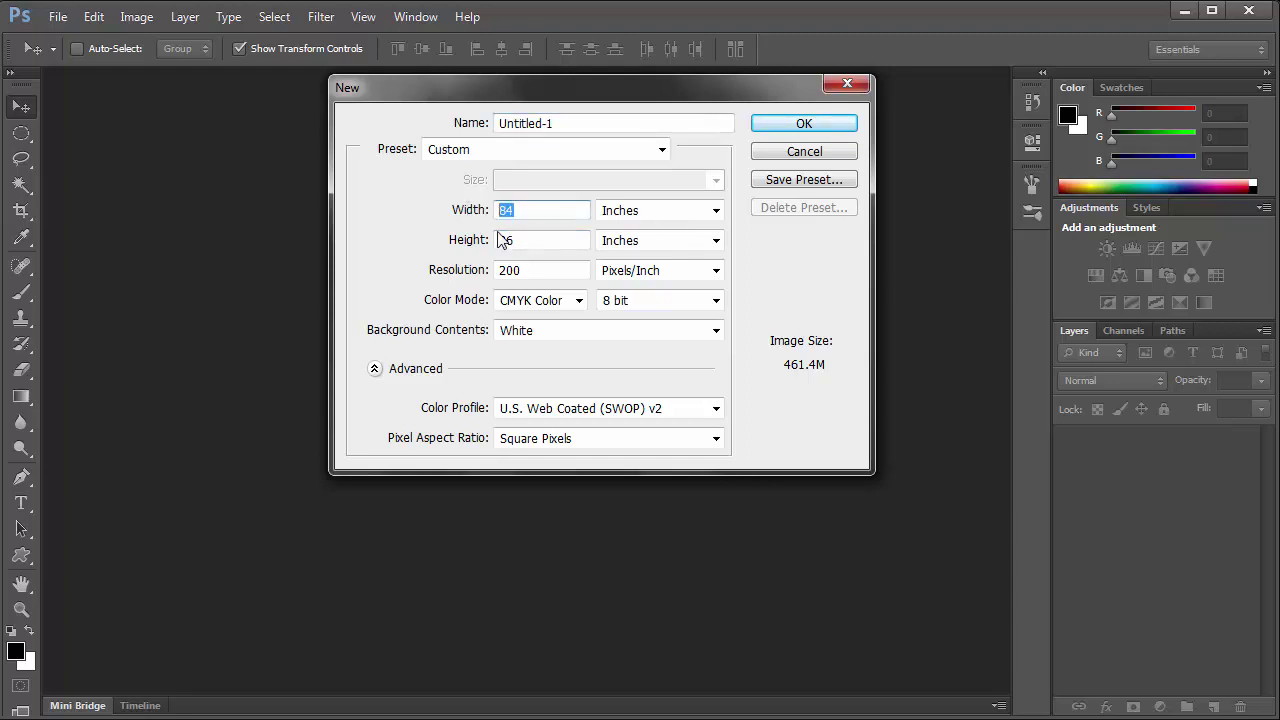
left_click(510, 215)
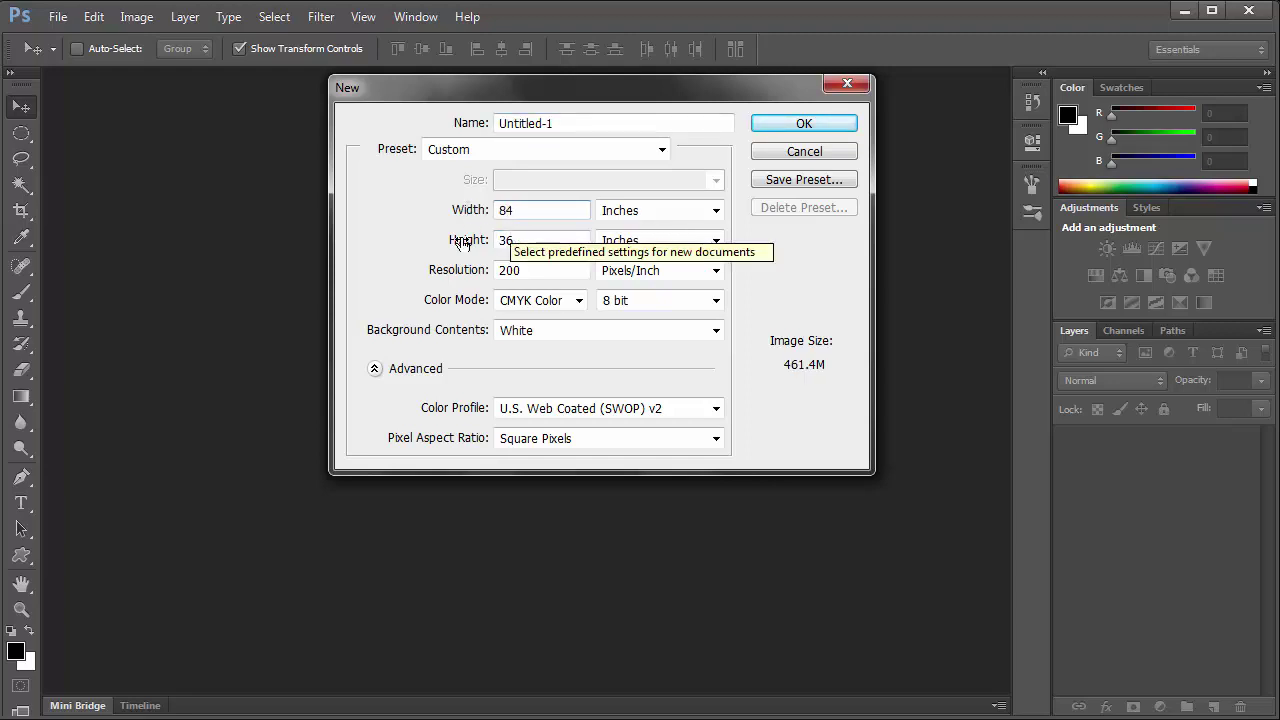
double_click(504, 240)
type("36")
left_click(820, 124)
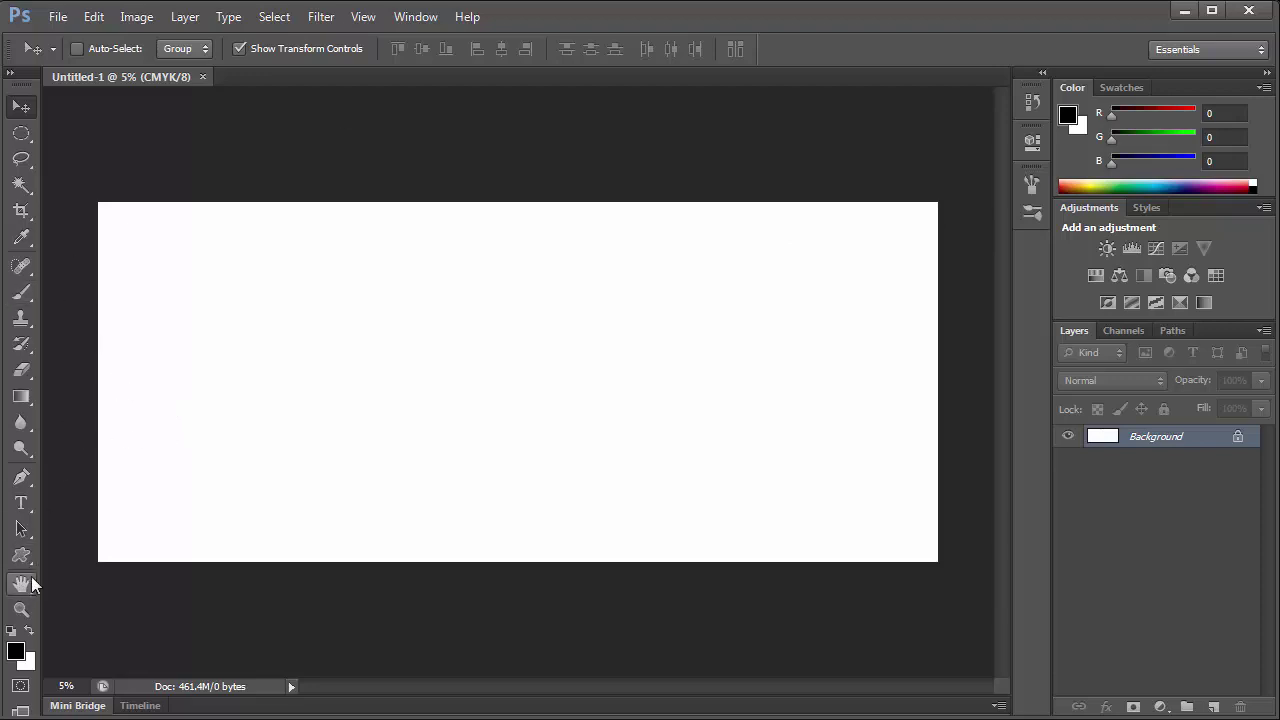
Draw a rectangle covering the whole canvas and add a Gradient Overlay layer style to it.
left_click(21, 555)
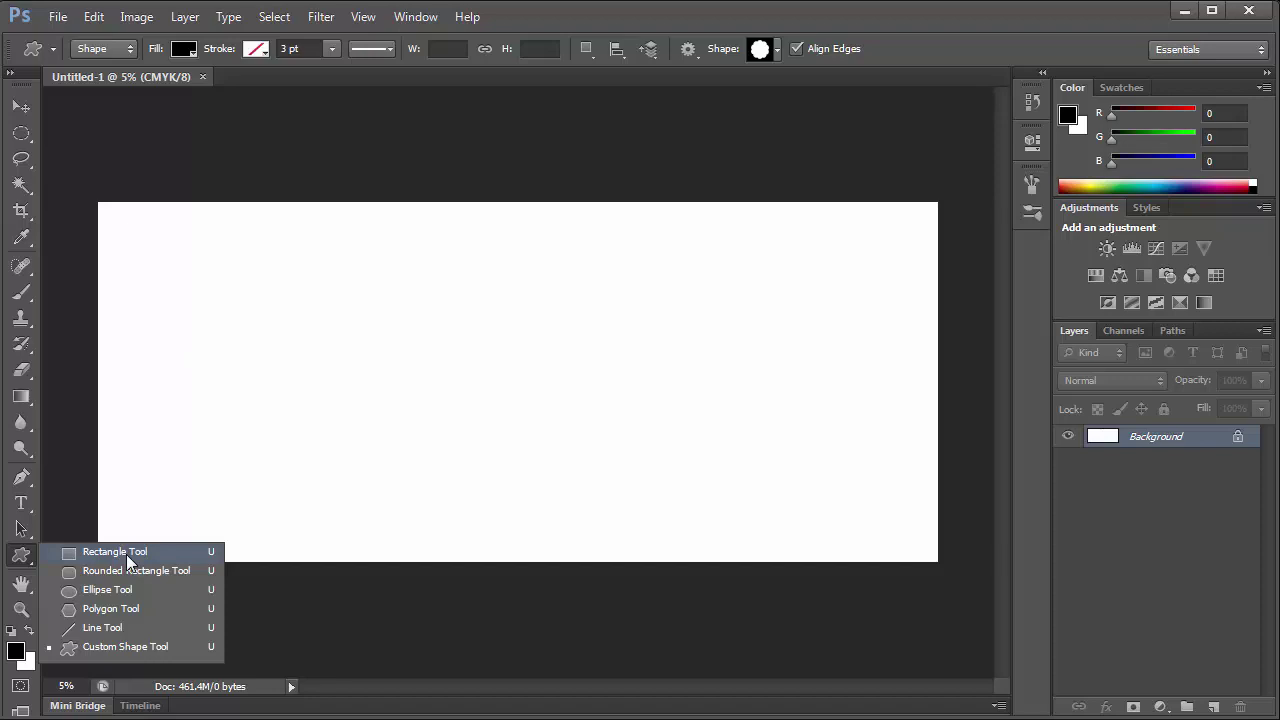
left_click(126, 553)
left_click_drag(90, 191, 945, 572)
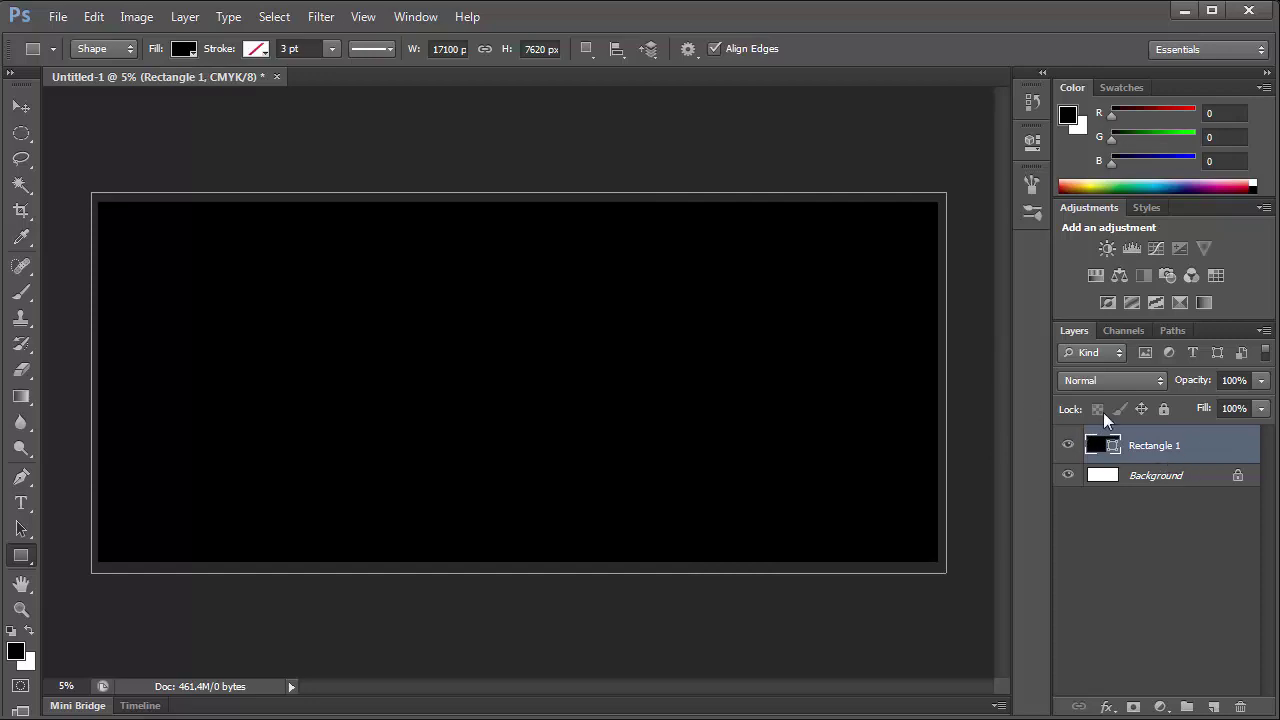
right_click(1177, 456)
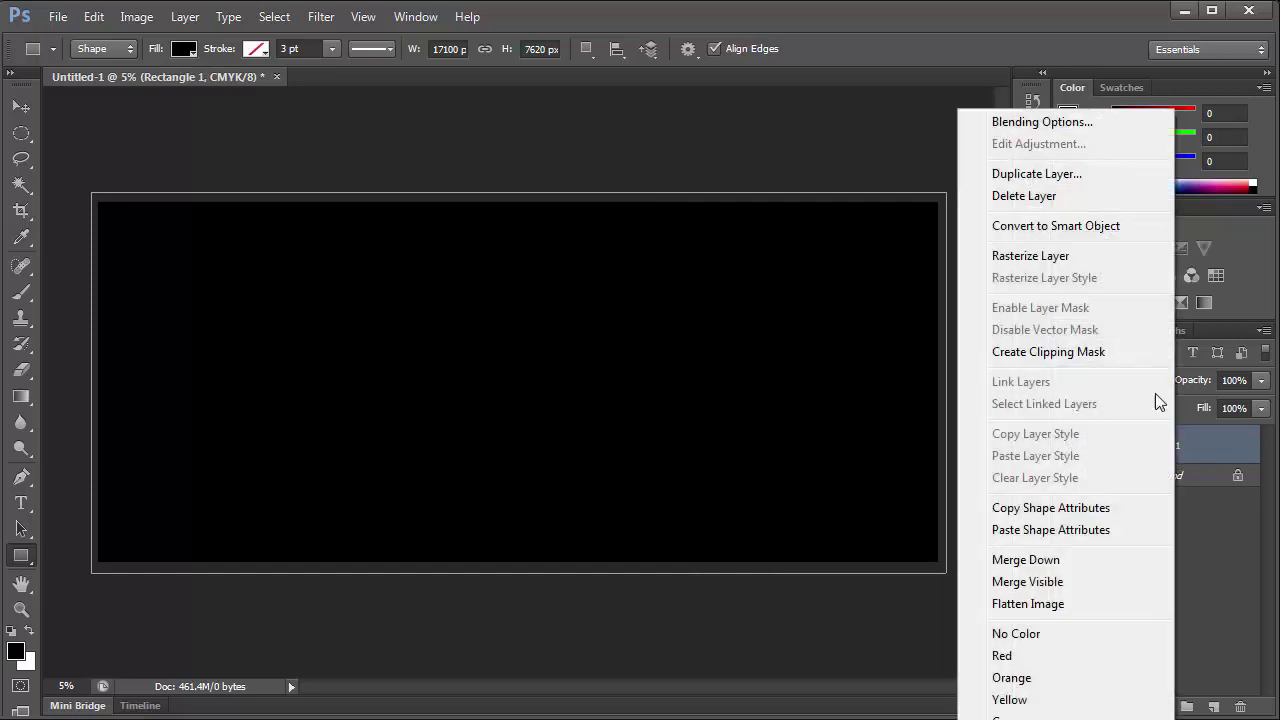
left_click(1077, 120)
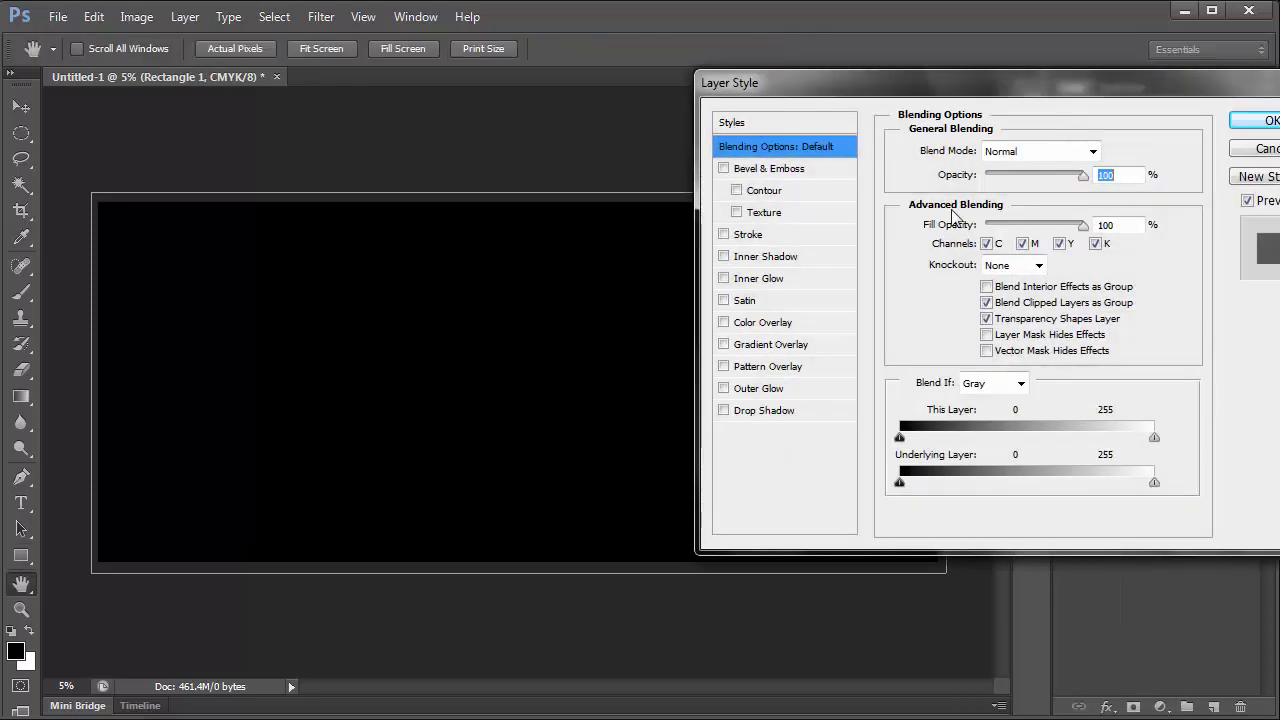
left_click(723, 345)
left_click(780, 345)
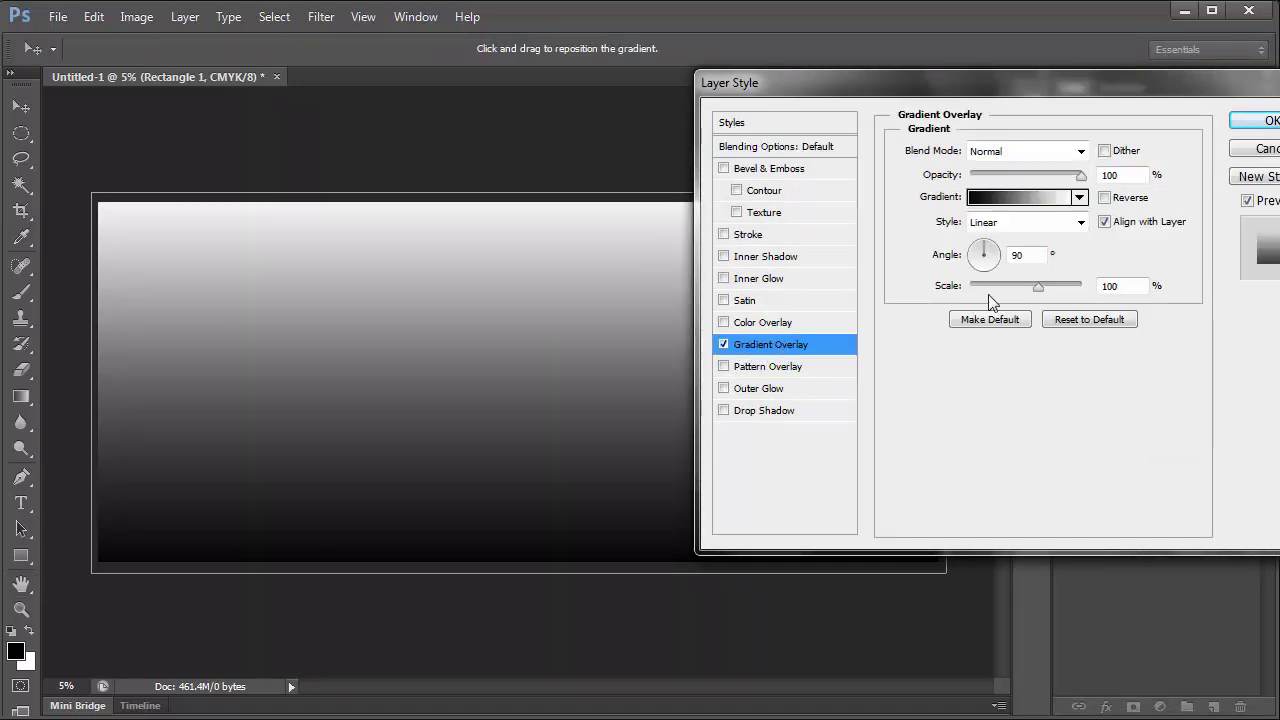
Set the gradient's left stop to a dark green (CMYK 100/0/100/0, darkened) and apply it.
left_click(1022, 198)
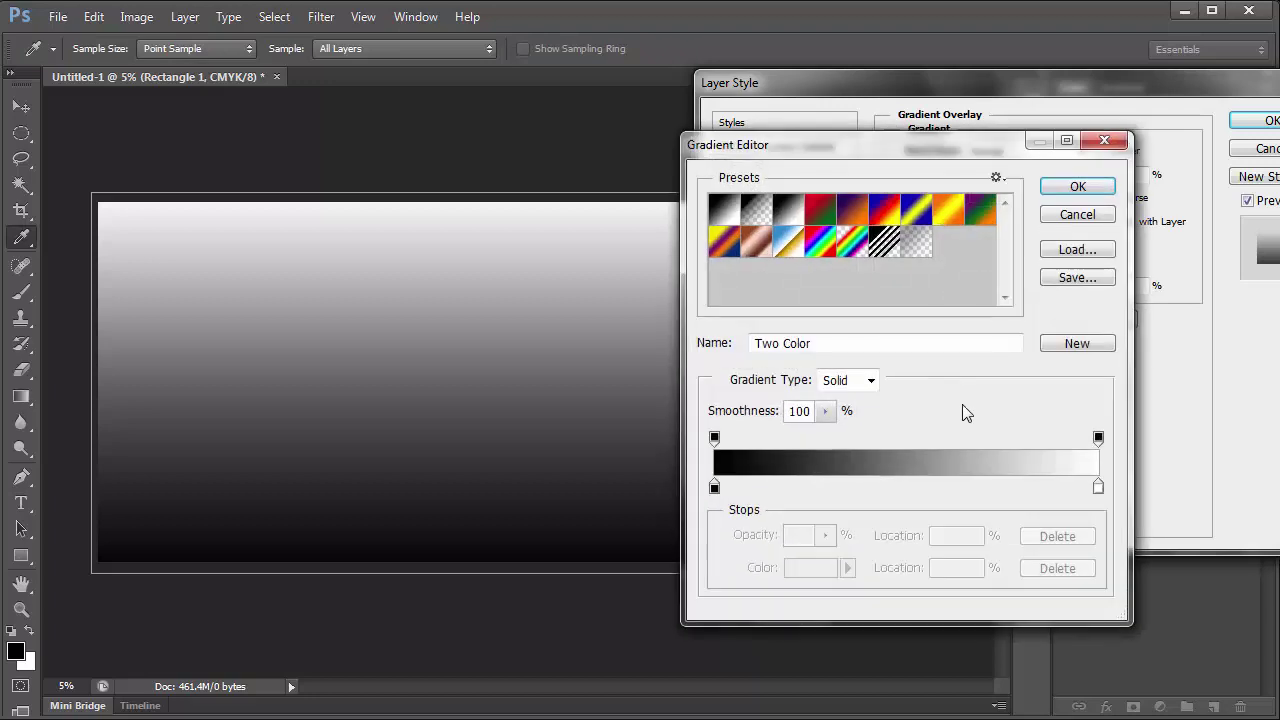
left_click(714, 487)
left_click(808, 577)
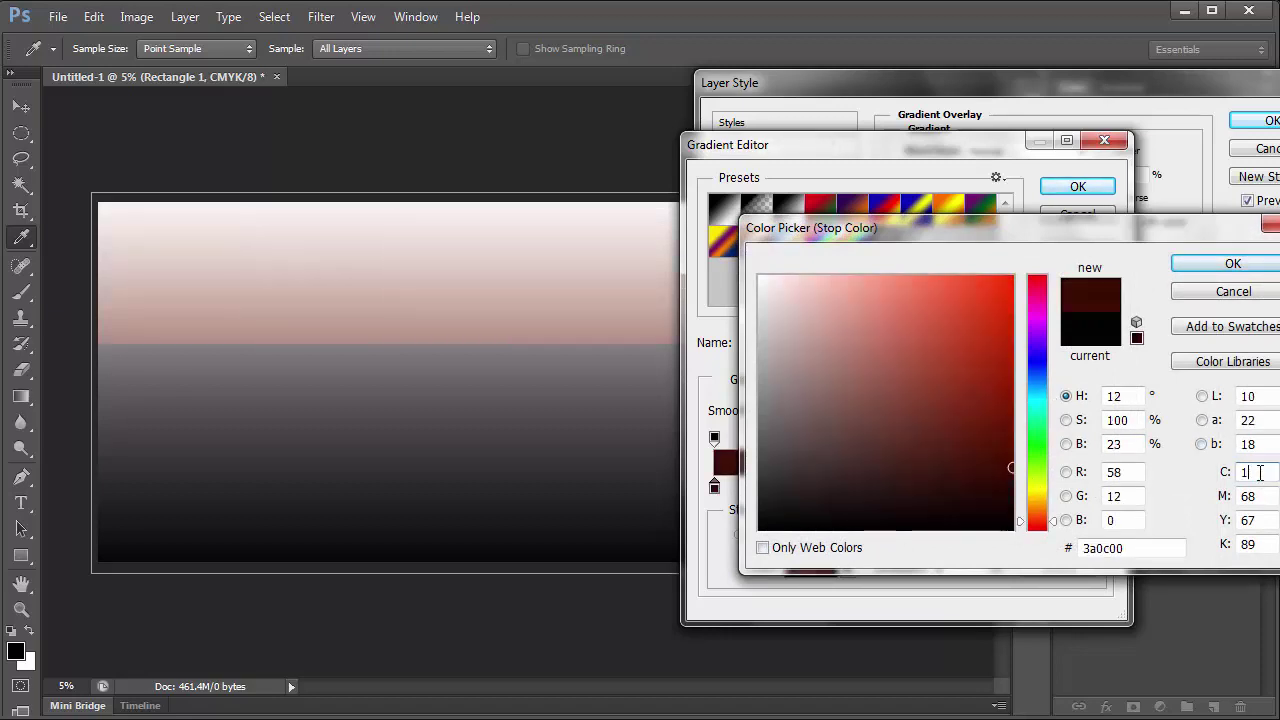
type("100")
key("Tab")
type("0")
key("Tab")
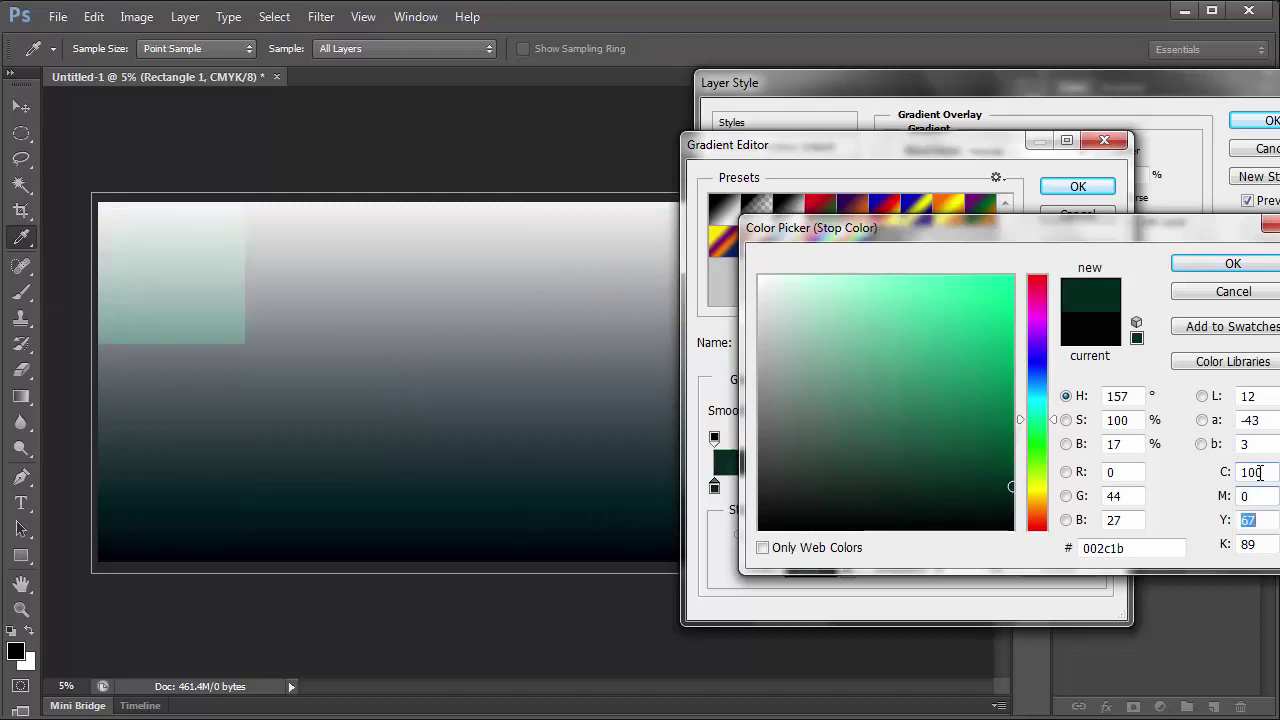
type("100")
key("Tab")
type("0")
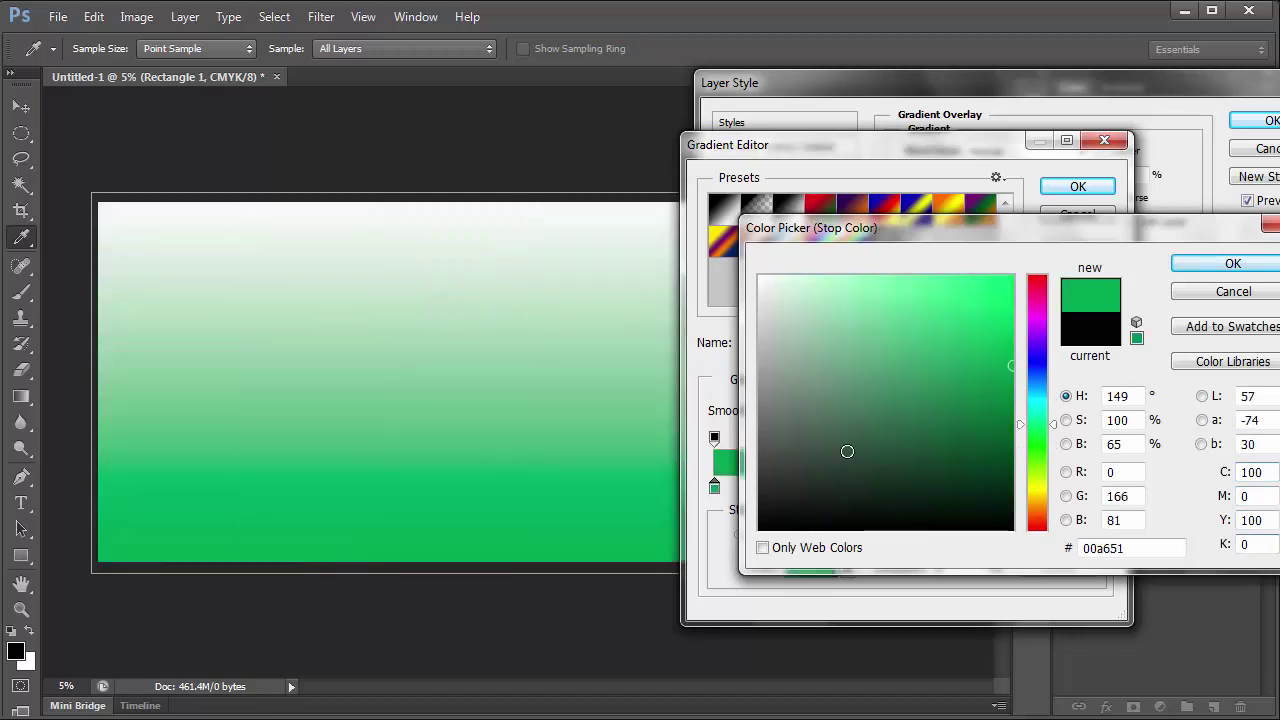
left_click(1010, 438)
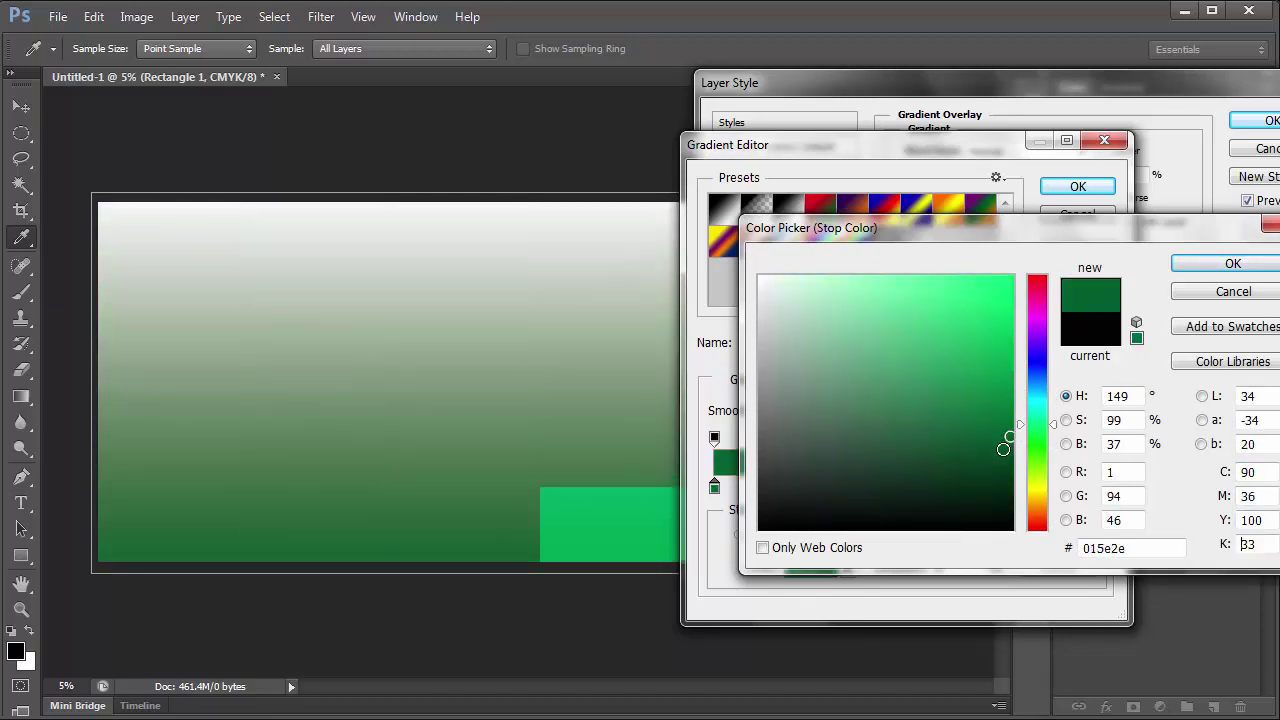
left_click(1232, 266)
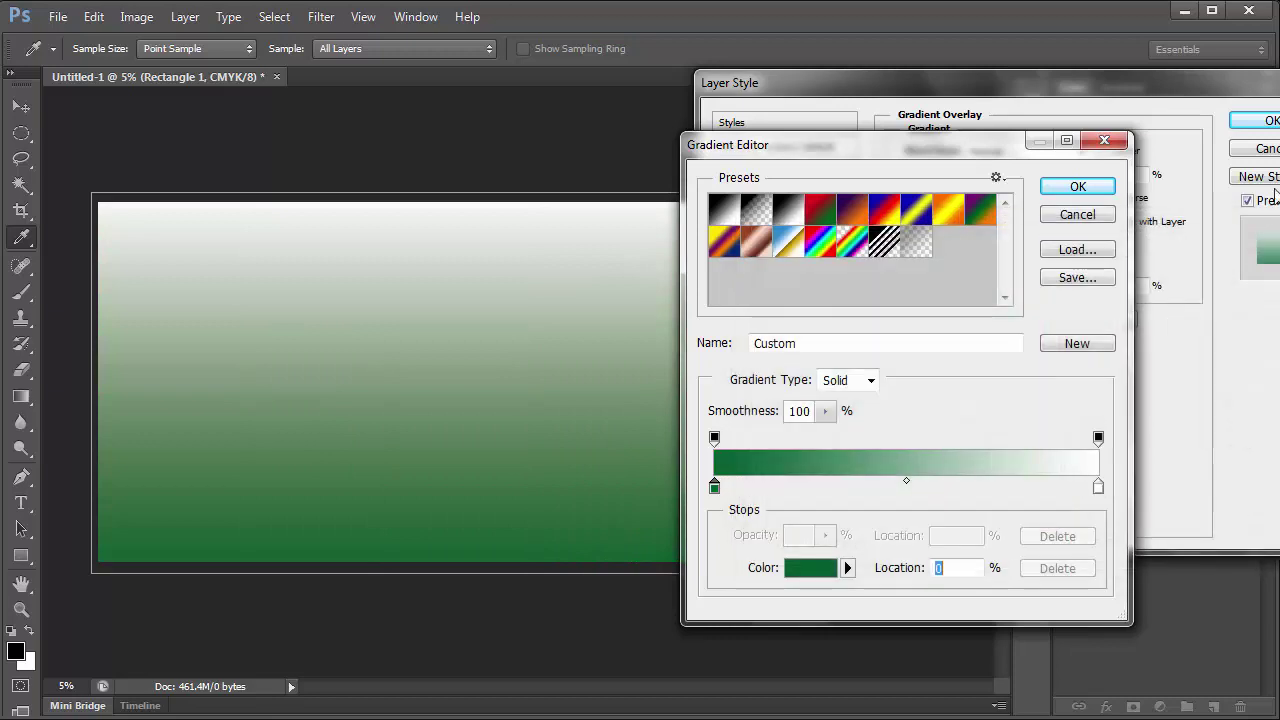
left_click(1078, 186)
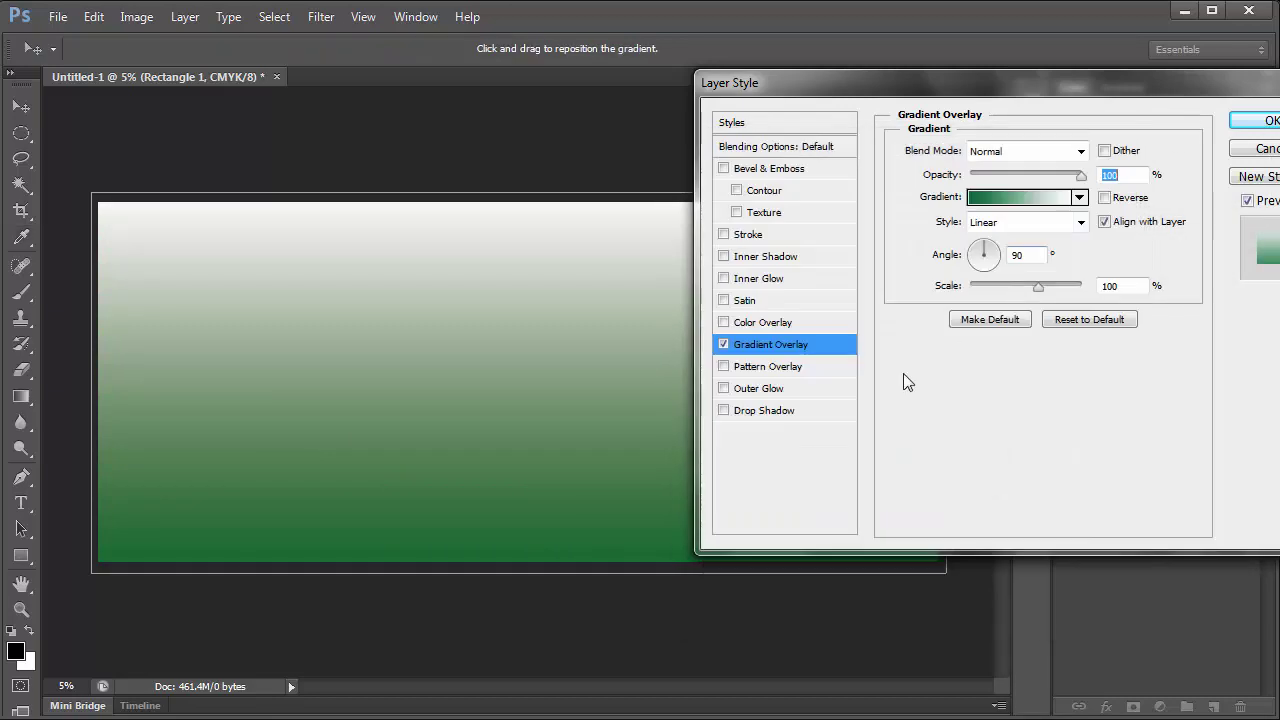
Set the gradient's right stop to a dark green so the whole gradient is green.
left_click(1024, 207)
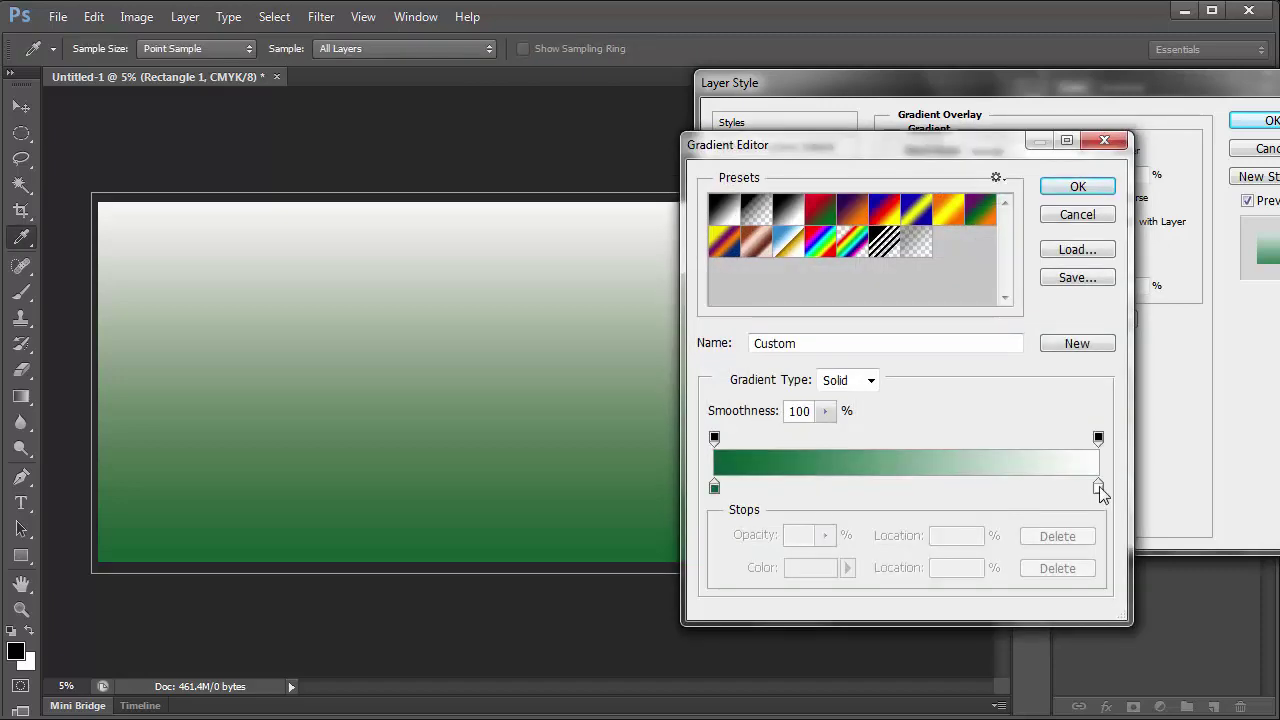
left_click(1098, 489)
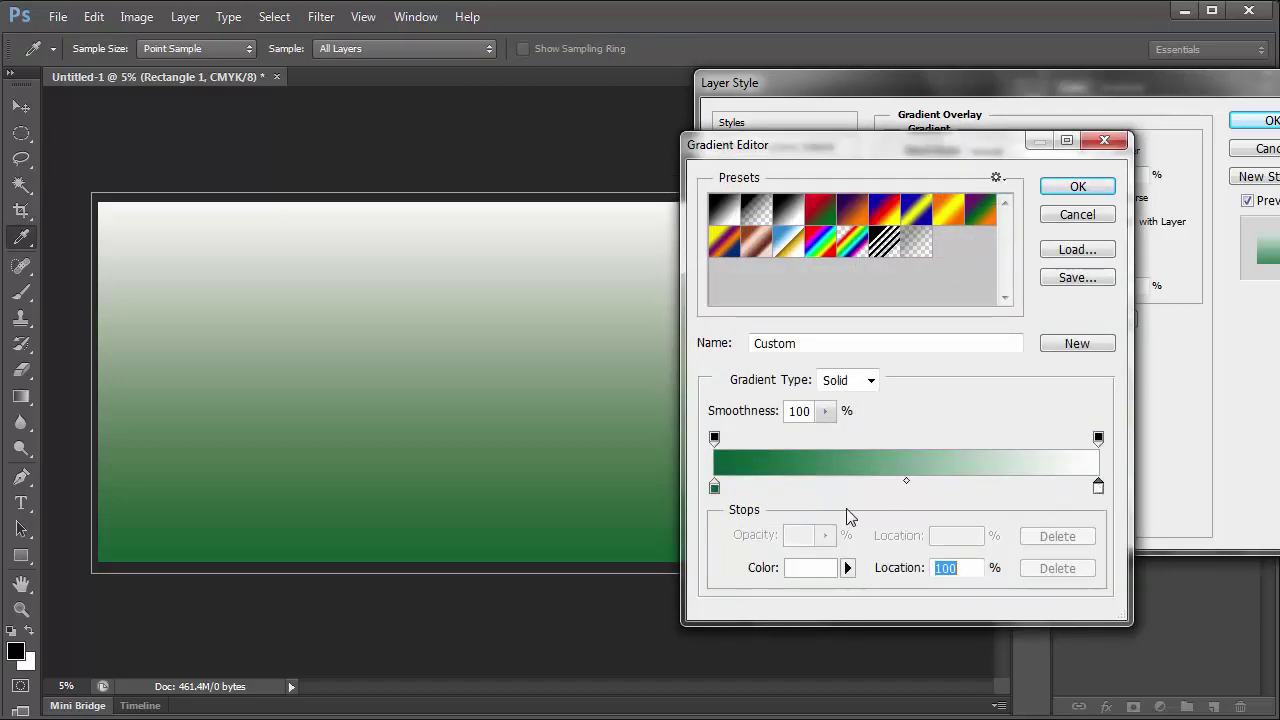
left_click(810, 568)
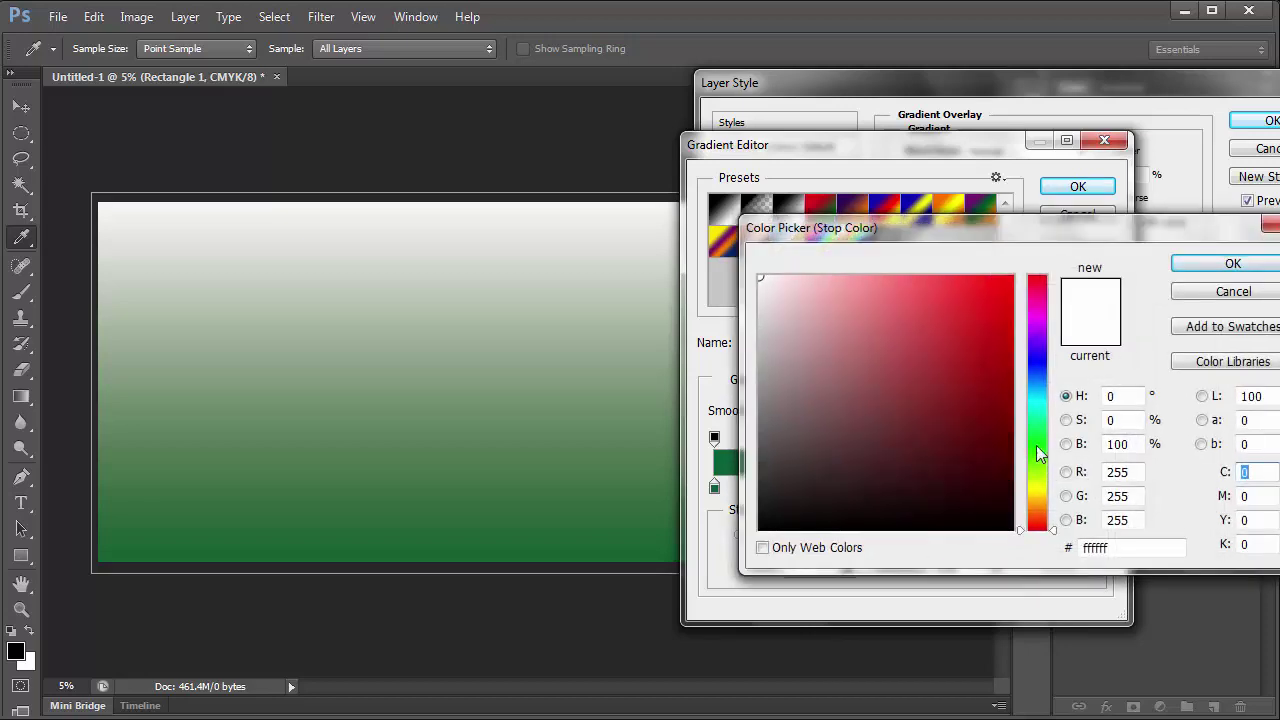
left_click(1036, 445)
left_click(997, 414)
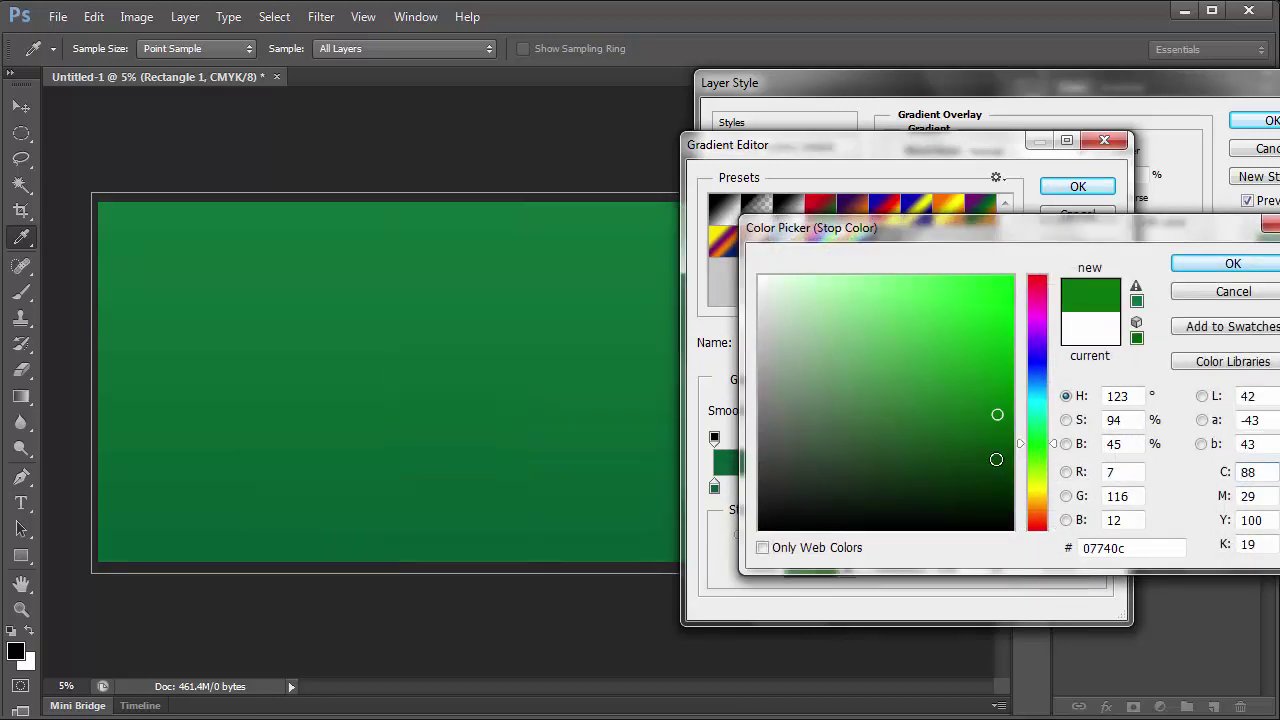
left_click(1003, 439)
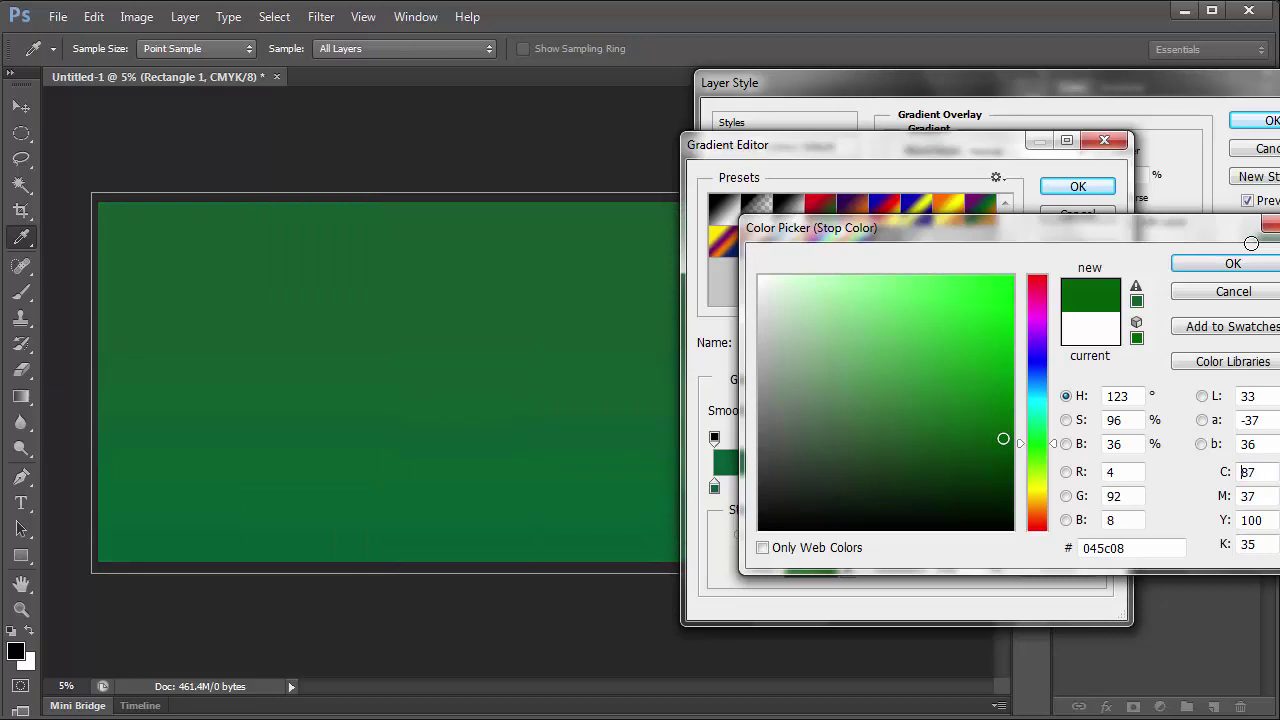
left_click(1235, 265)
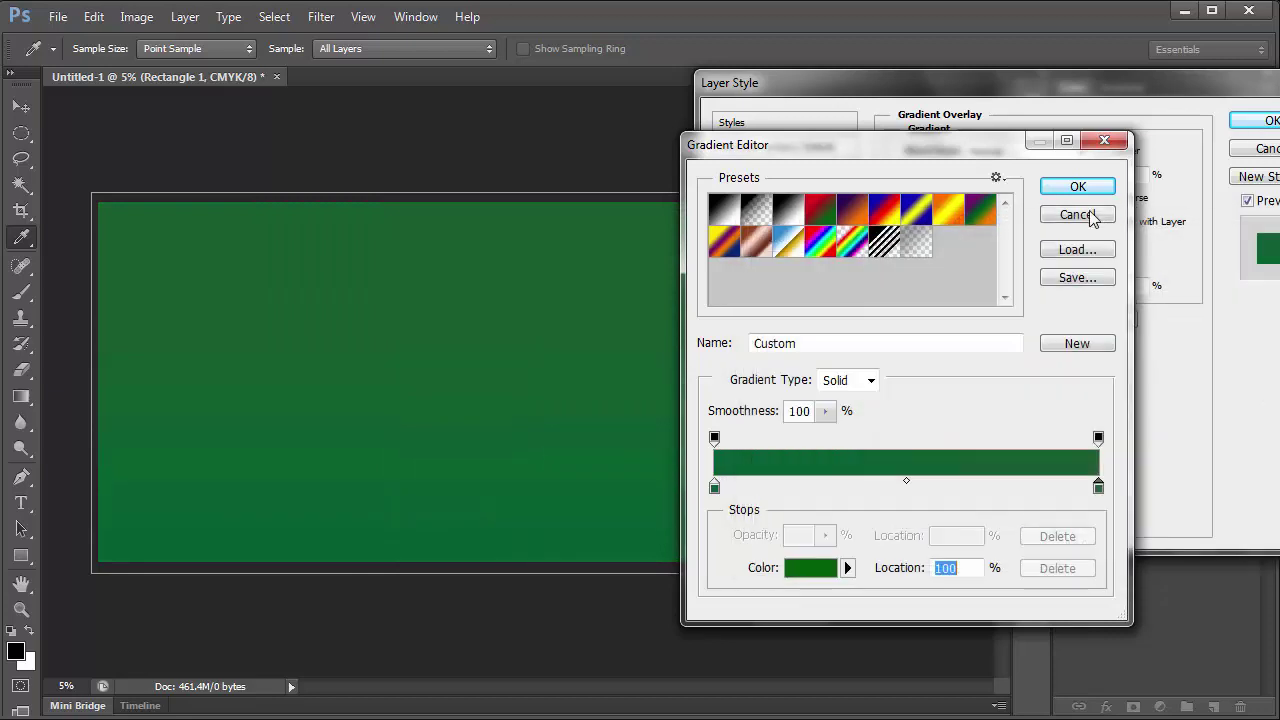
left_click(1086, 190)
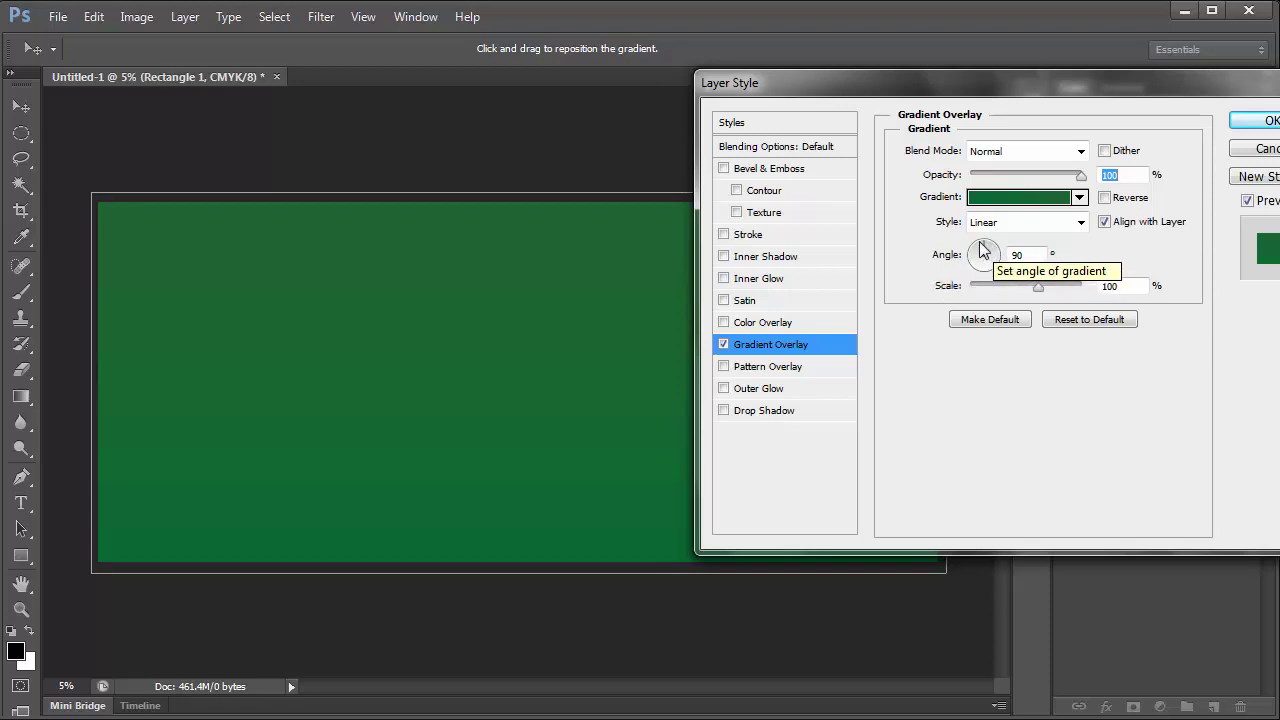
Rotate the Gradient Overlay angle so the shading runs horizontally across the banner.
left_click_drag(982, 250, 999, 254)
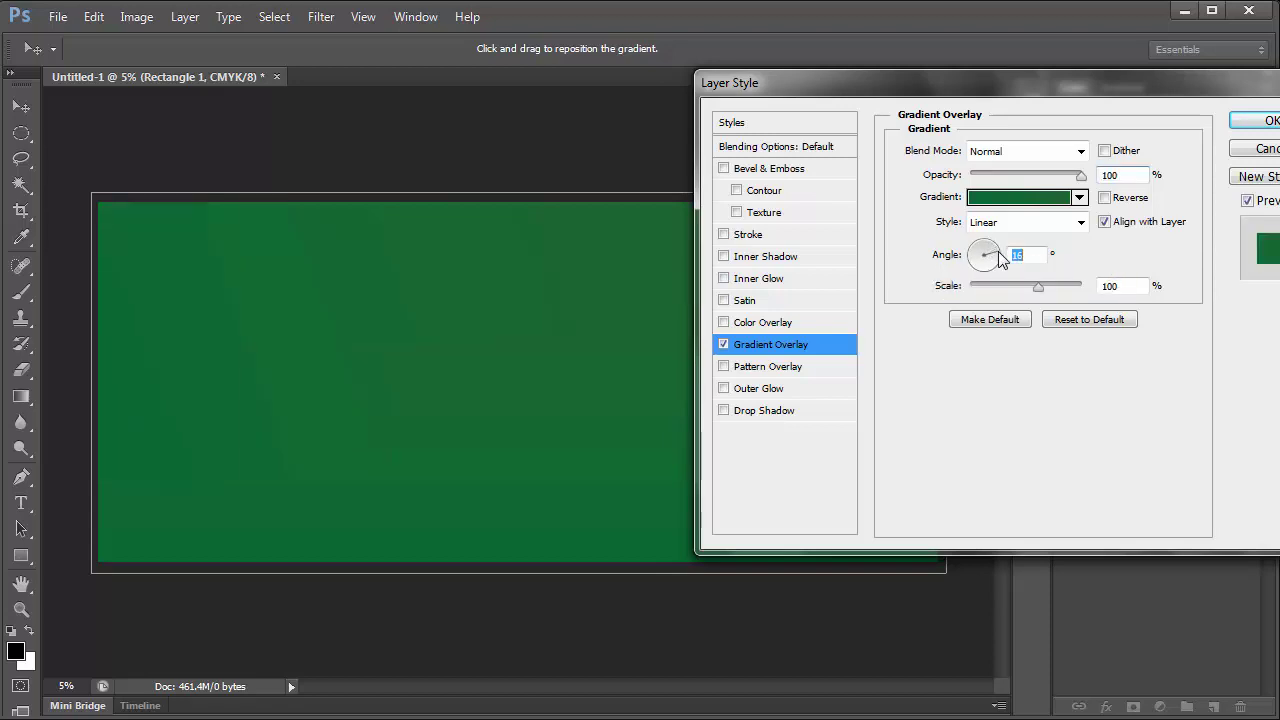
left_click_drag(966, 98, 856, 2)
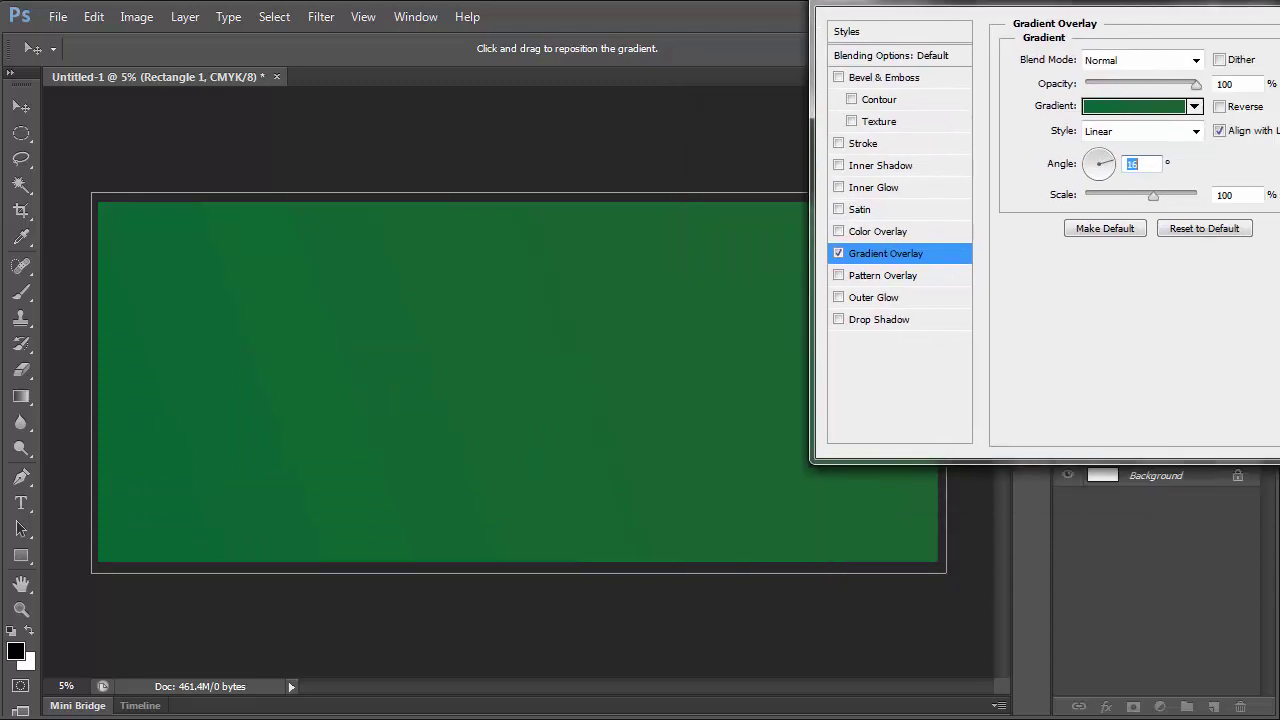
left_click_drag(884, 126, 893, 128)
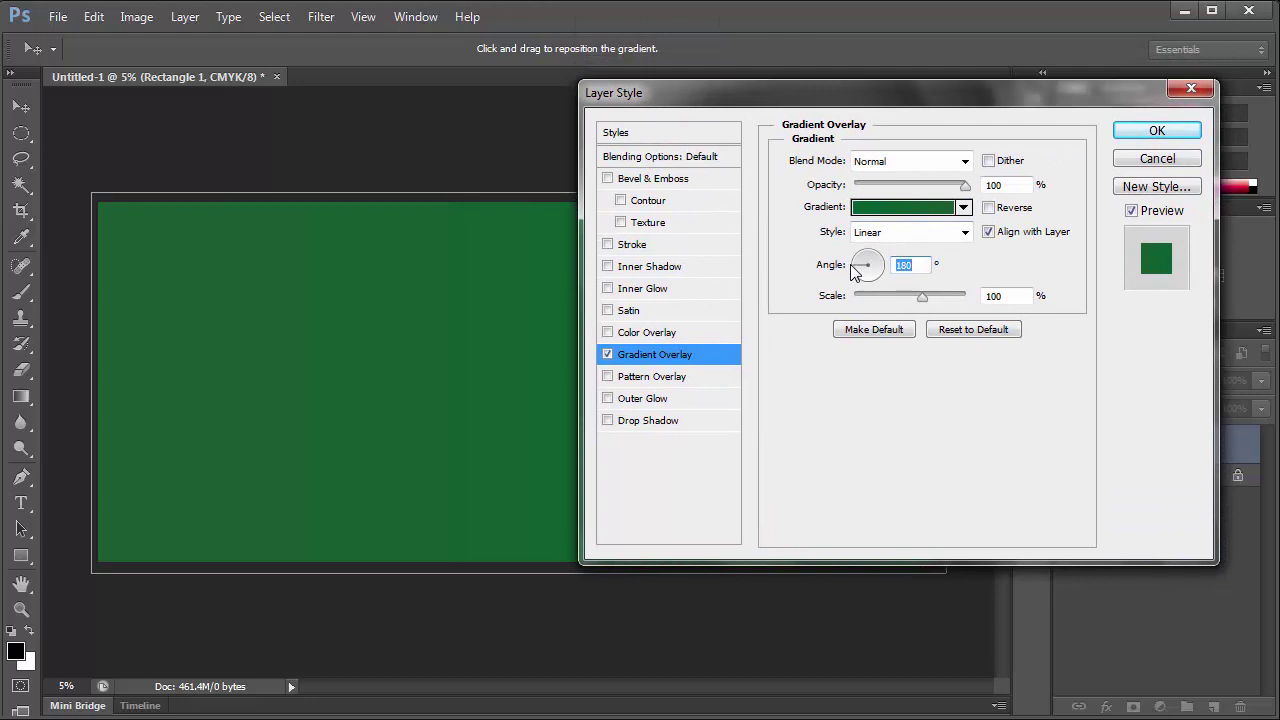
Set the gradient's end colour to dark green #022916 and apply the overlay.
left_click(910, 207)
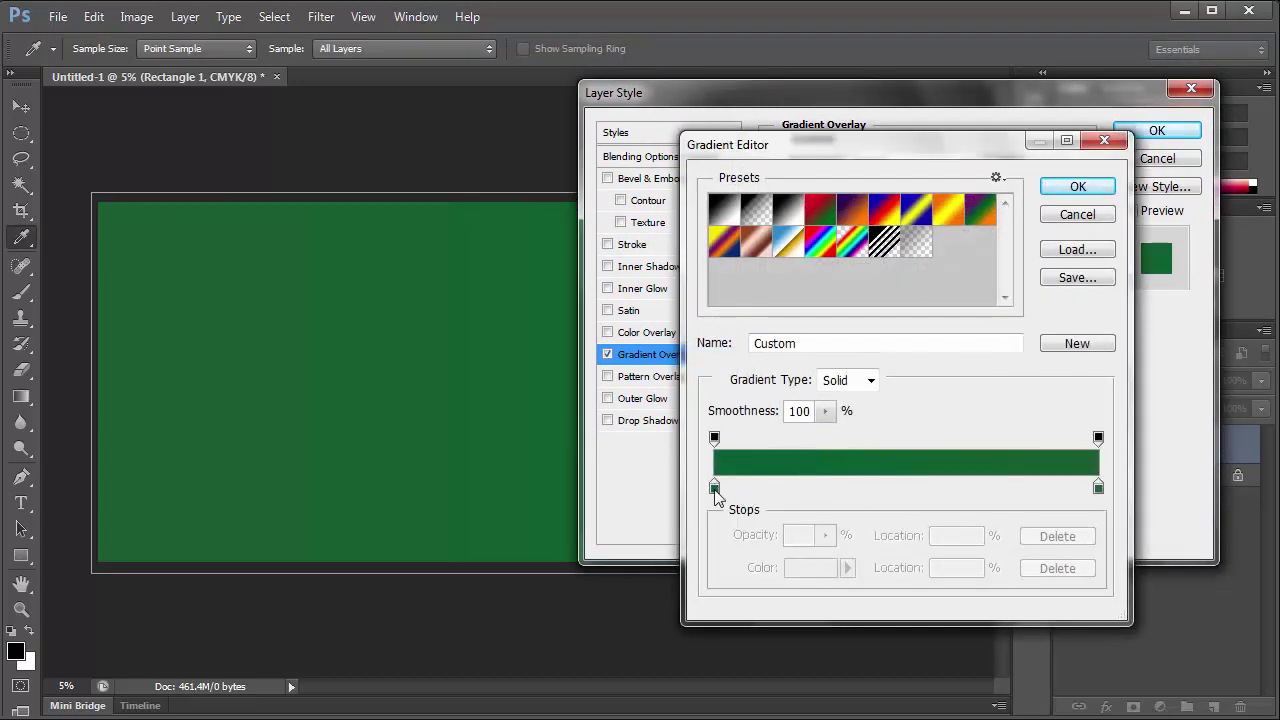
left_click(715, 490)
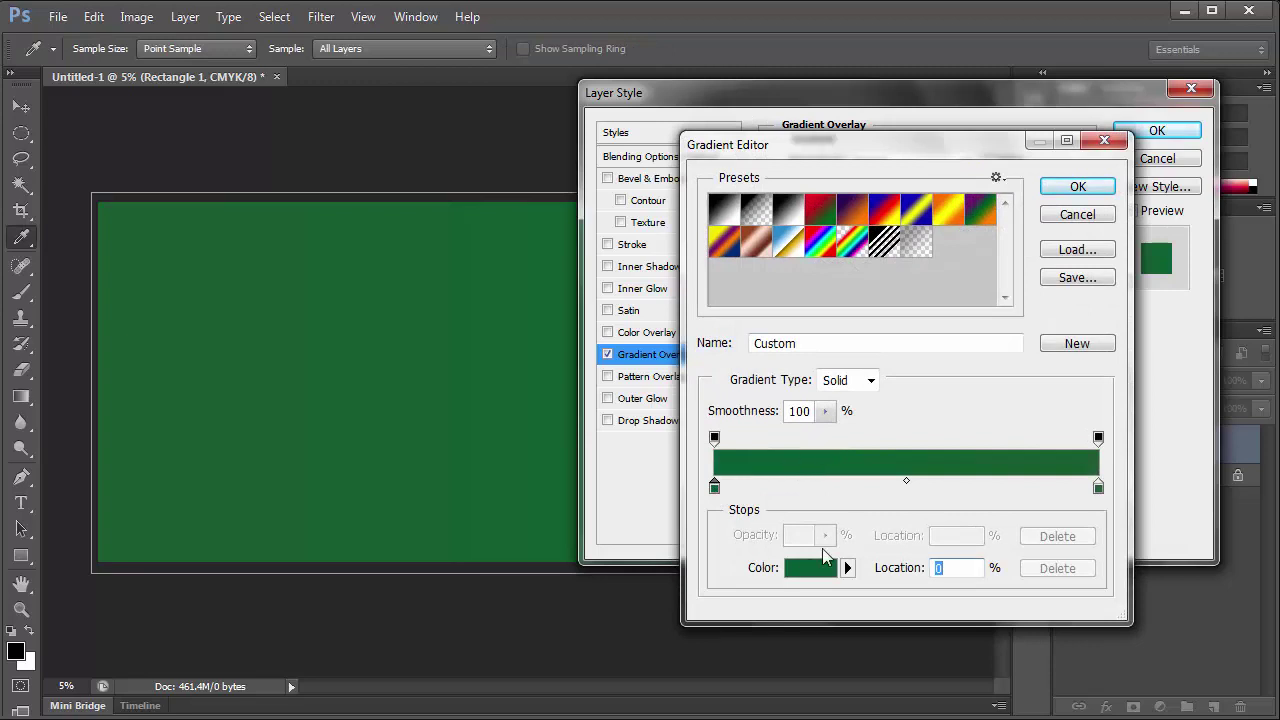
left_click(810, 567)
left_click(1000, 489)
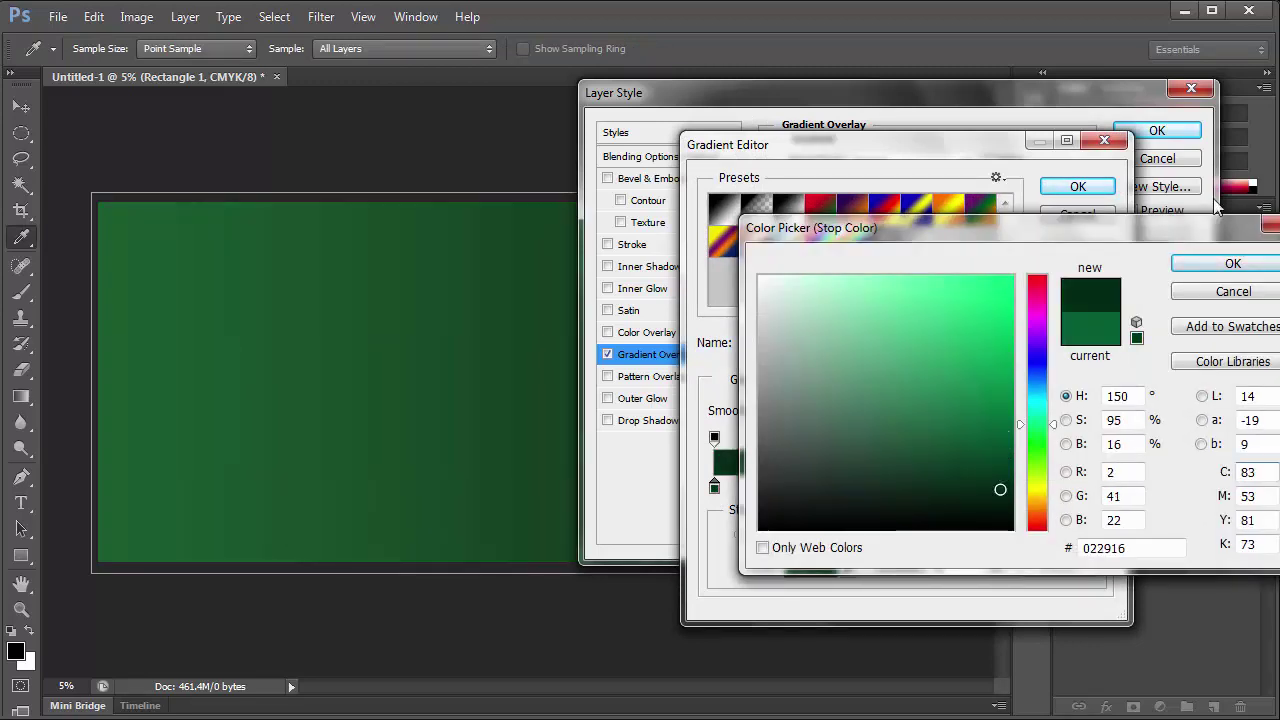
left_click(1233, 264)
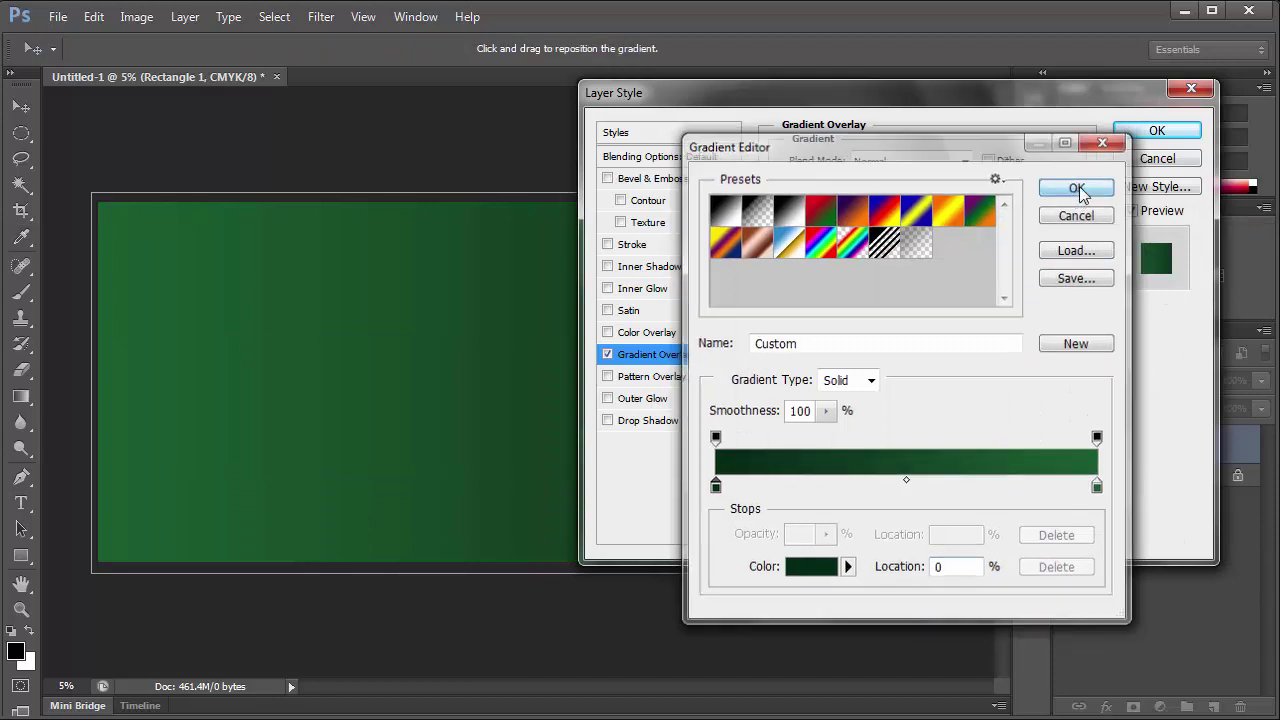
left_click(1078, 190)
left_click(1175, 132)
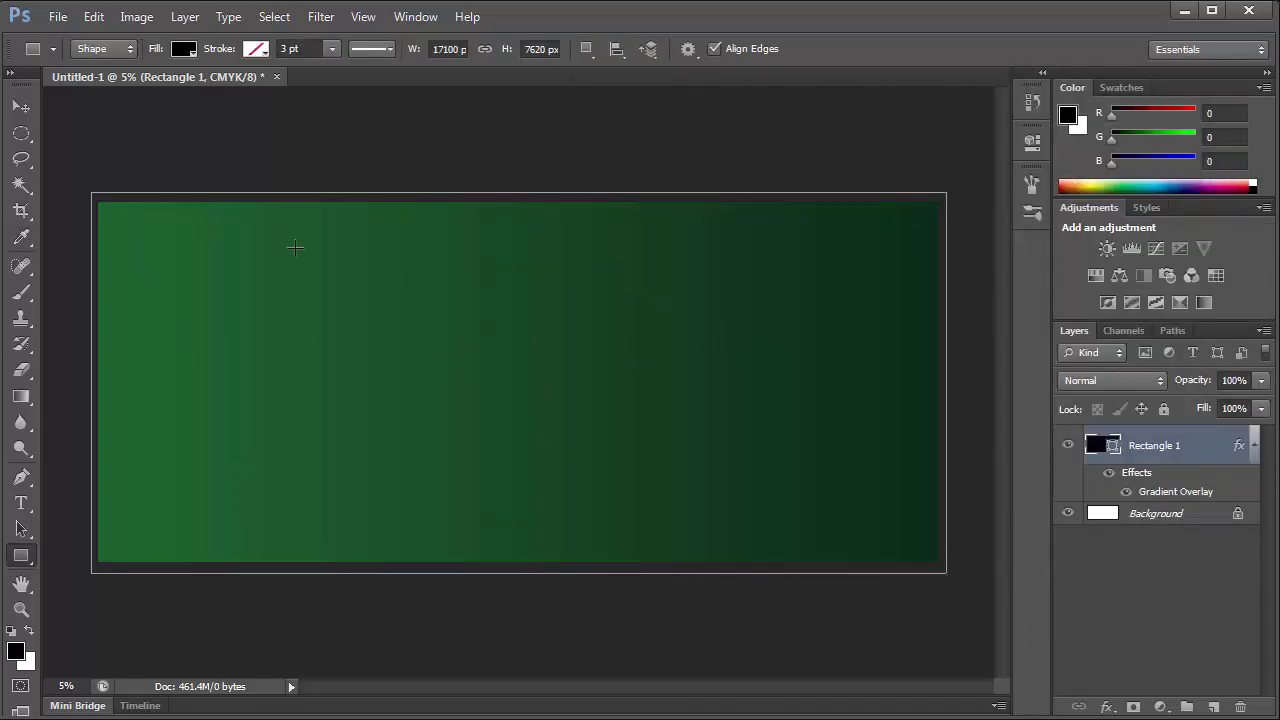
Open the Photo 1.psd portrait from the Desktop and drag it toward the banner document.
left_click(21, 106)
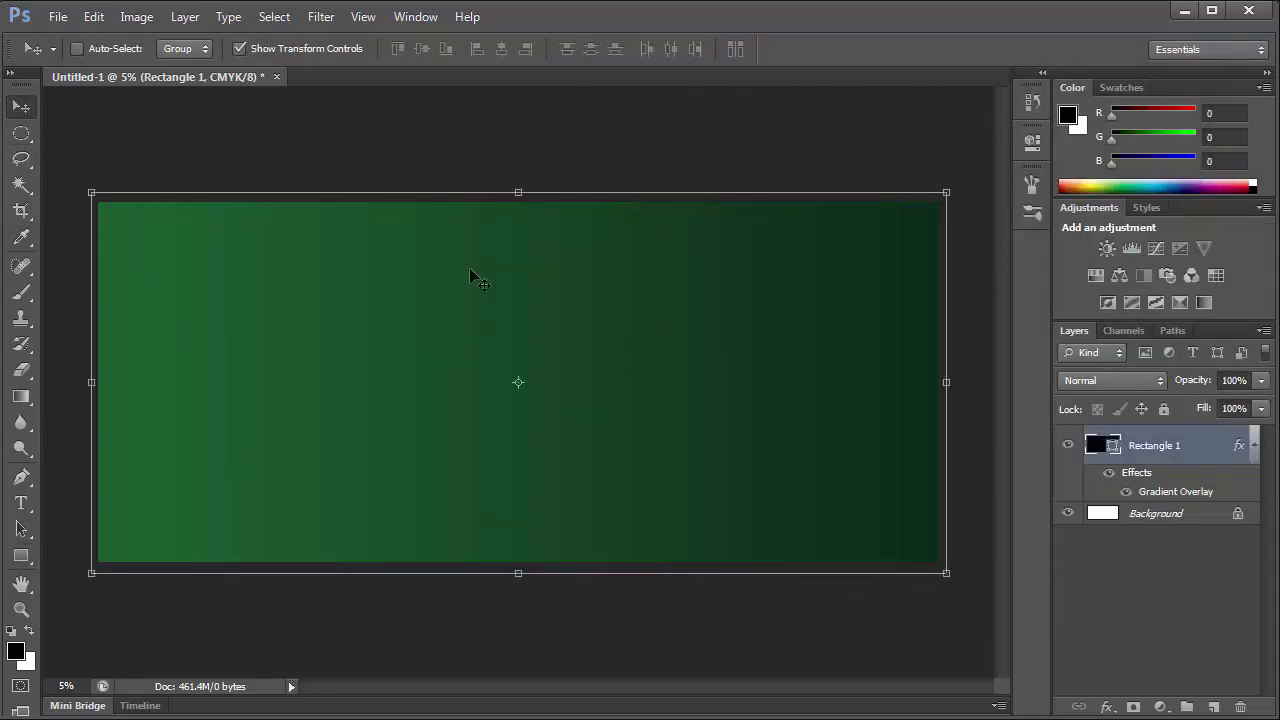
left_click_drag(663, 377, 605, 360)
left_click(55, 17)
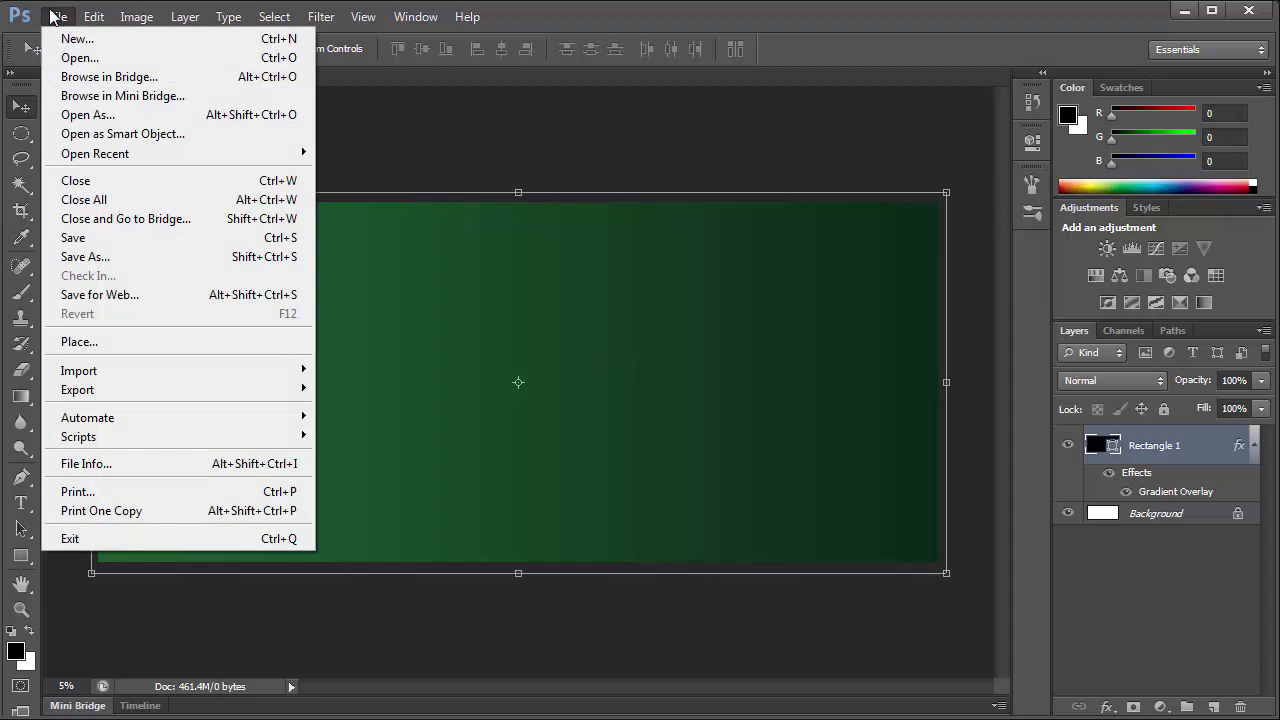
left_click(77, 60)
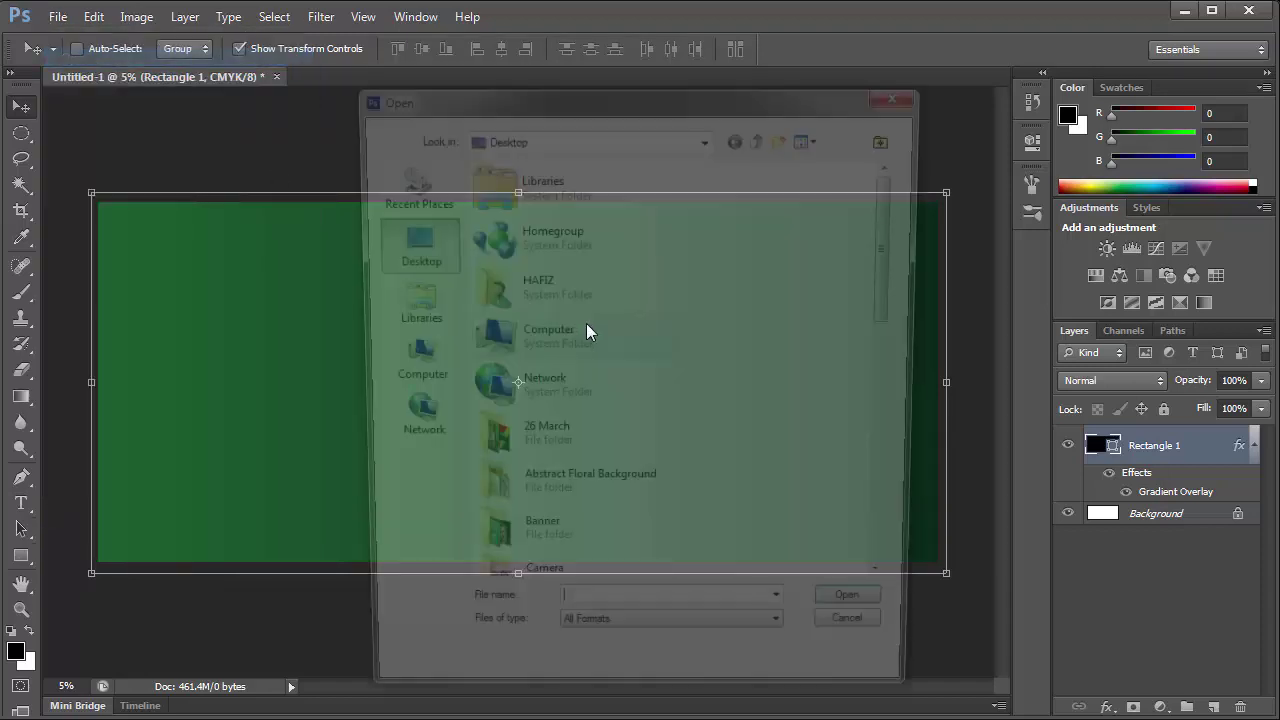
scroll(556, 495, "down", 5)
scroll(556, 490, "up", 3)
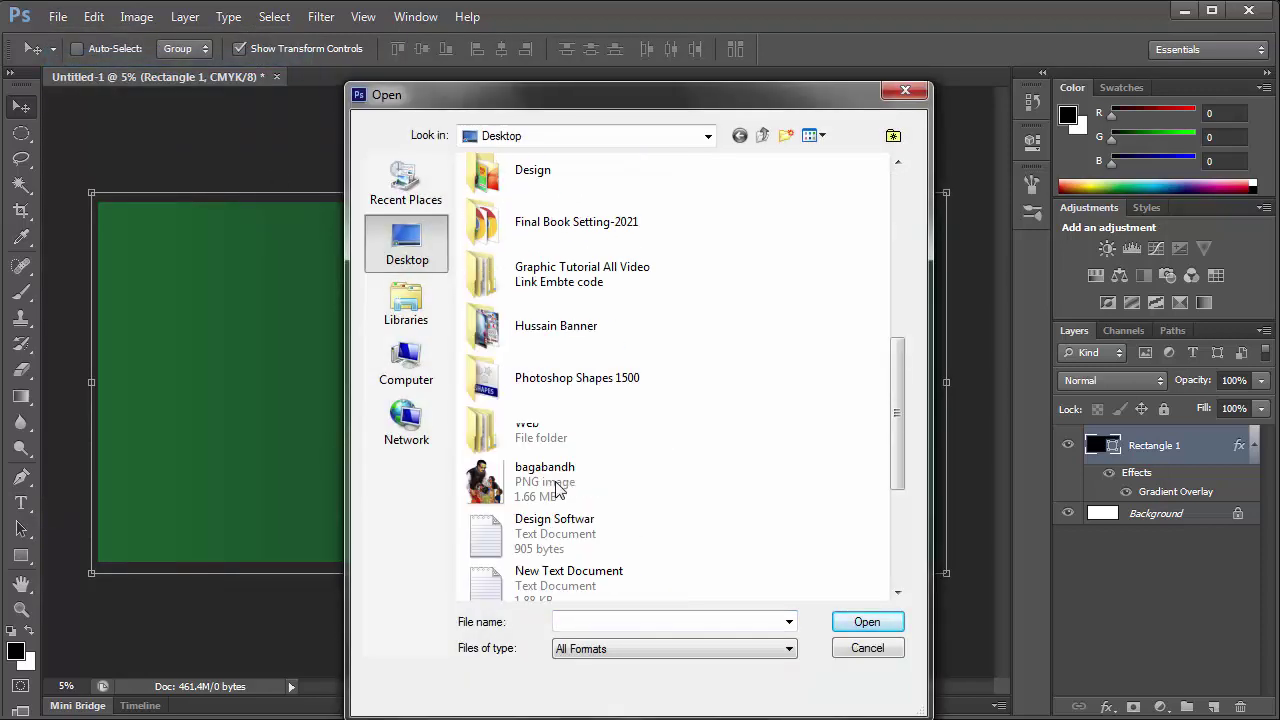
scroll(540, 495, "down", 2)
left_click(512, 508)
left_click(867, 621)
left_click_drag(551, 395, 140, 87)
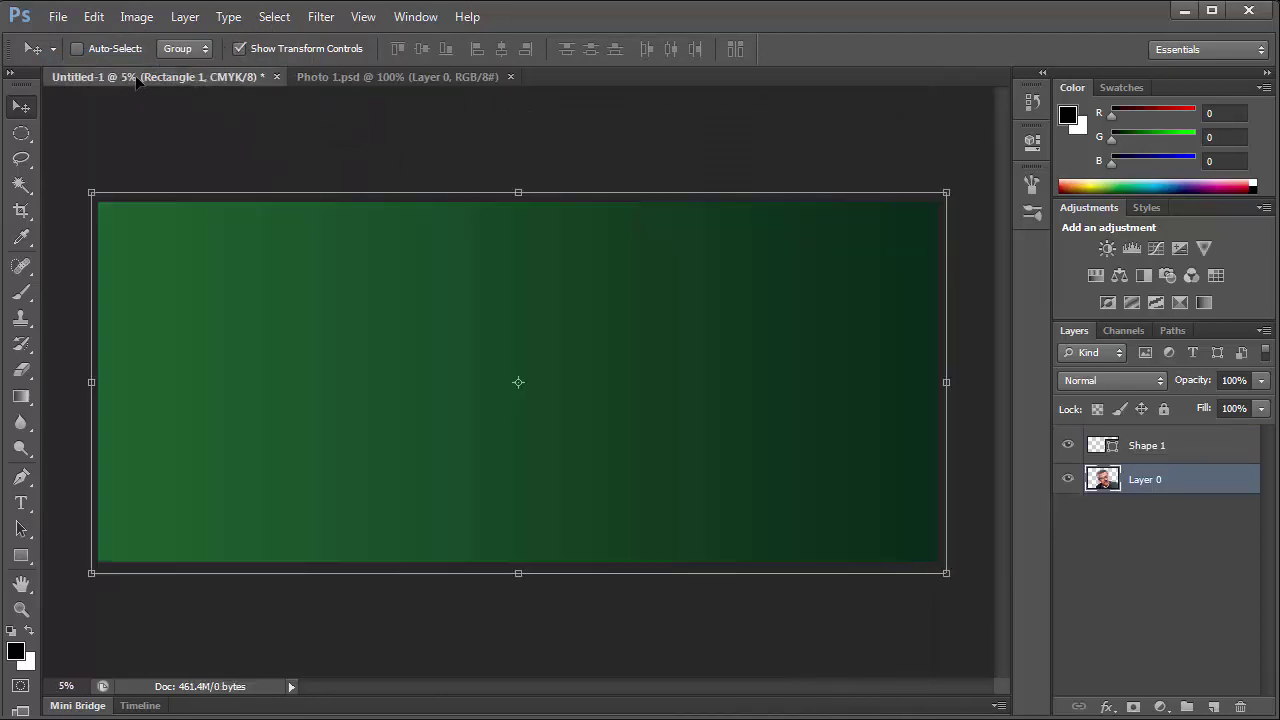
Drop the portrait into the banner as Layer 1 and scale it to about 102.5% on the right side.
left_click_drag(138, 83, 703, 409)
key("ctrl+t")
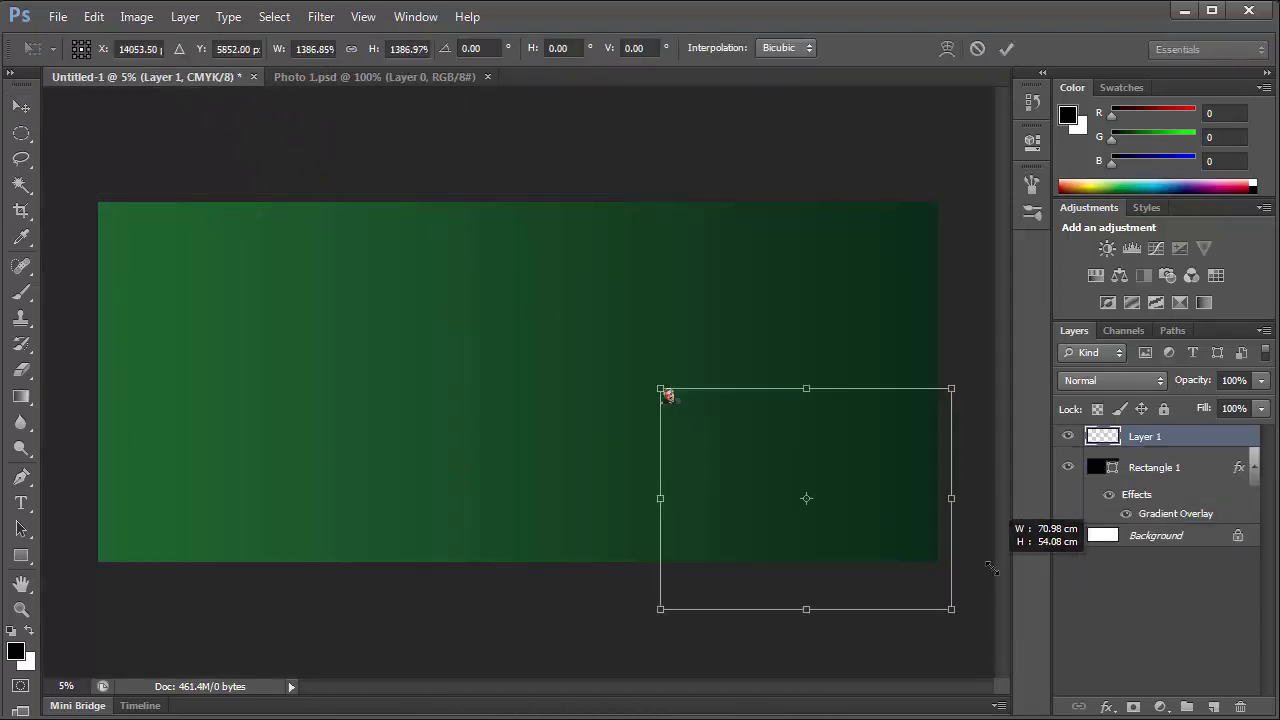
mouse_move(826, 518)
left_mouse_down()
mouse_move(826, 441)
mouse_move(877, 479)
left_mouse_up()
left_click_drag(711, 347, 590, 253)
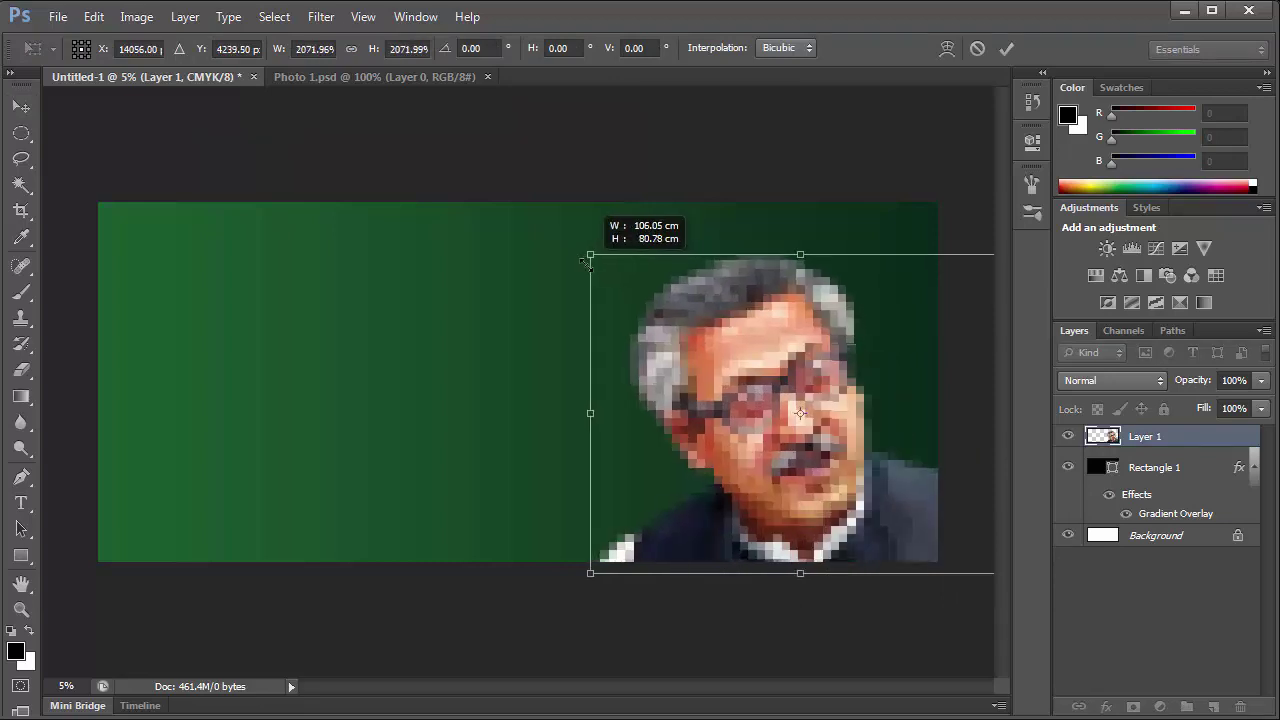
left_click(1006, 48)
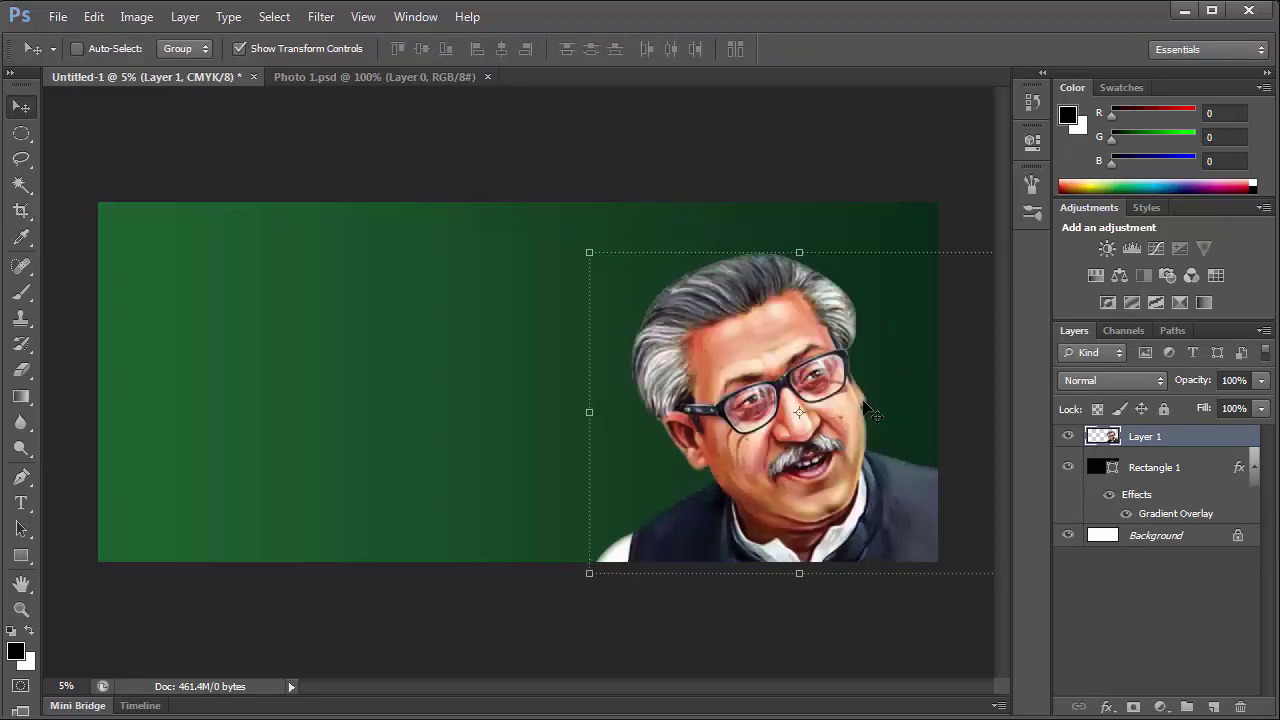
left_click_drag(855, 462, 861, 462)
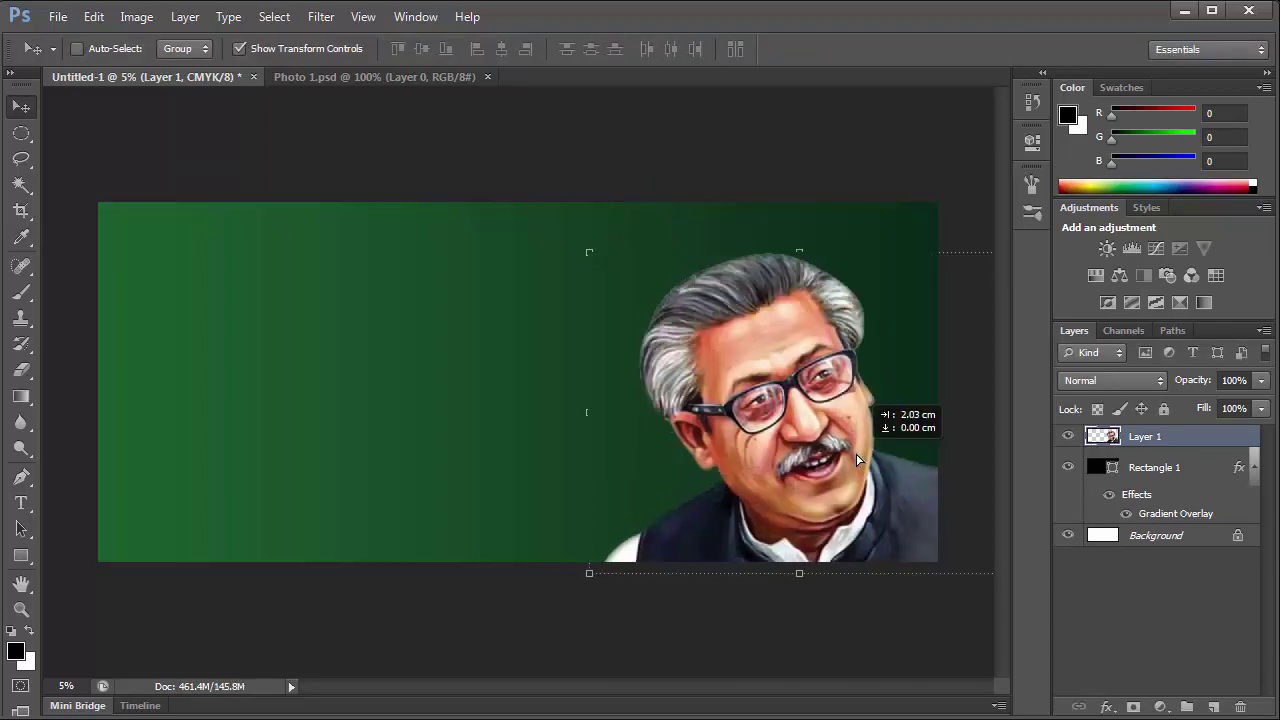
key("ctrl+t")
left_click_drag(593, 252, 586, 244)
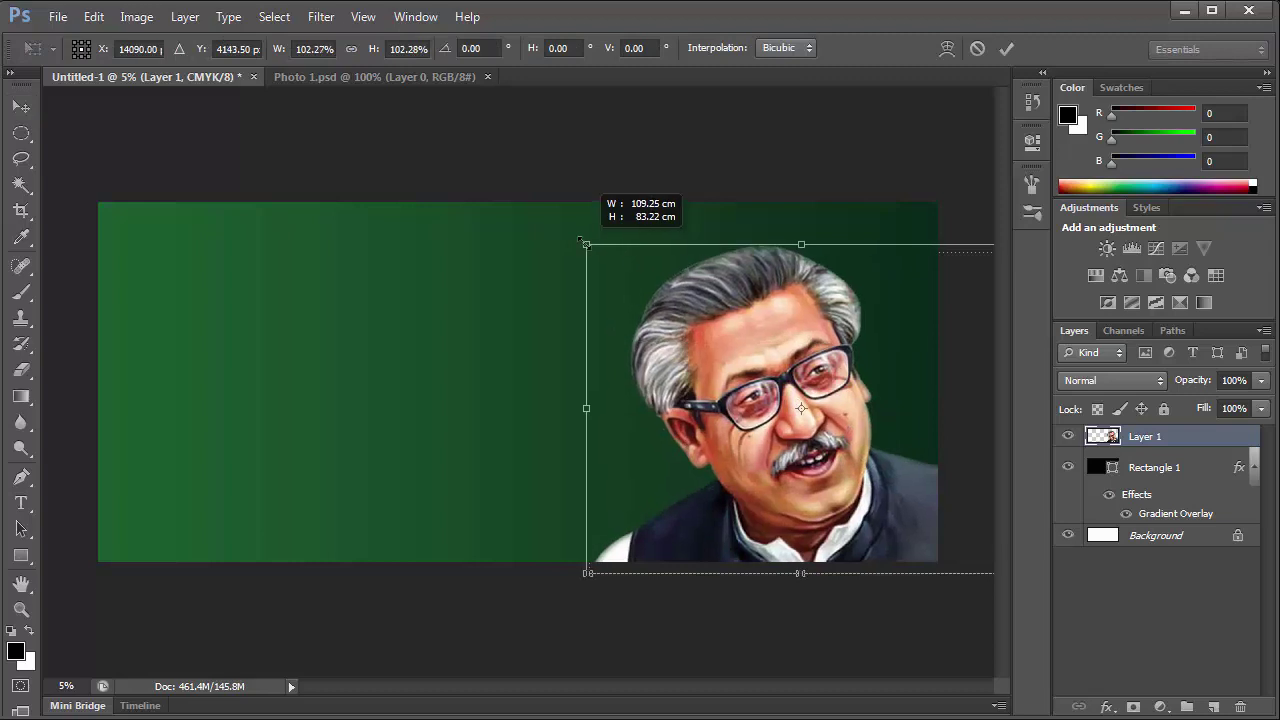
left_click(1006, 48)
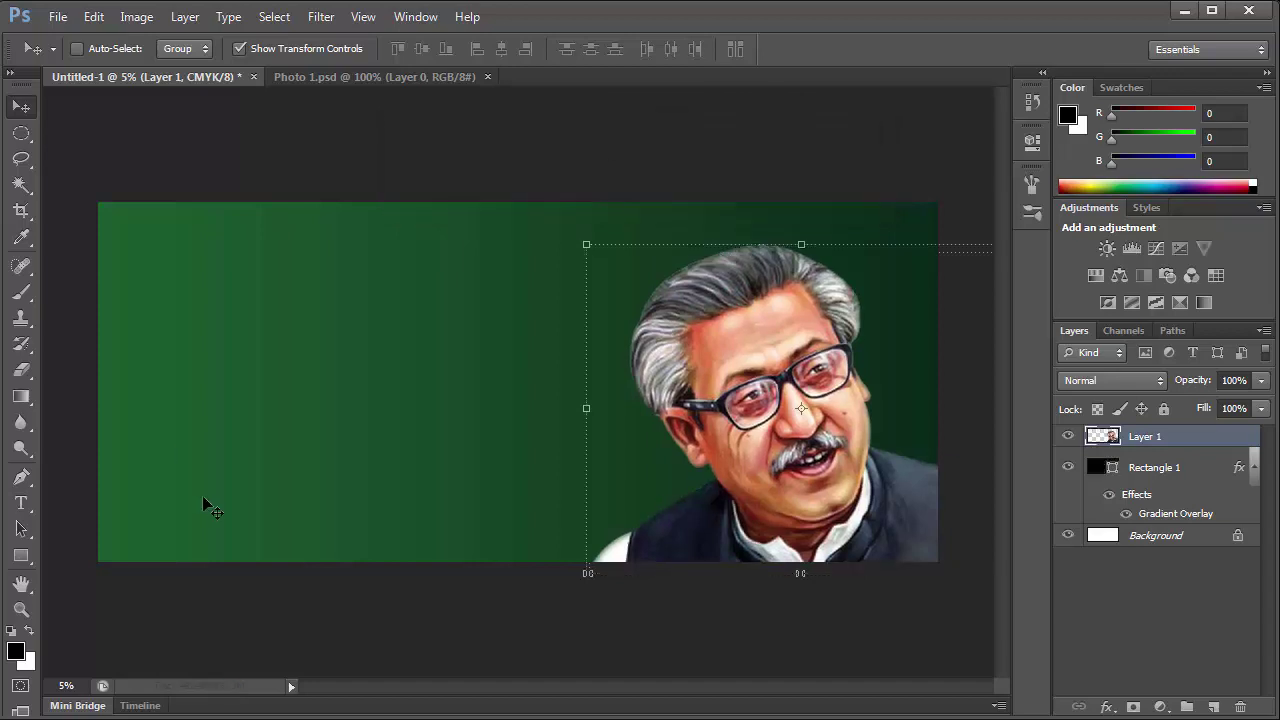
Draw a tall ellipse on the banner's left side and shift it past the left edge.
left_click(21, 556)
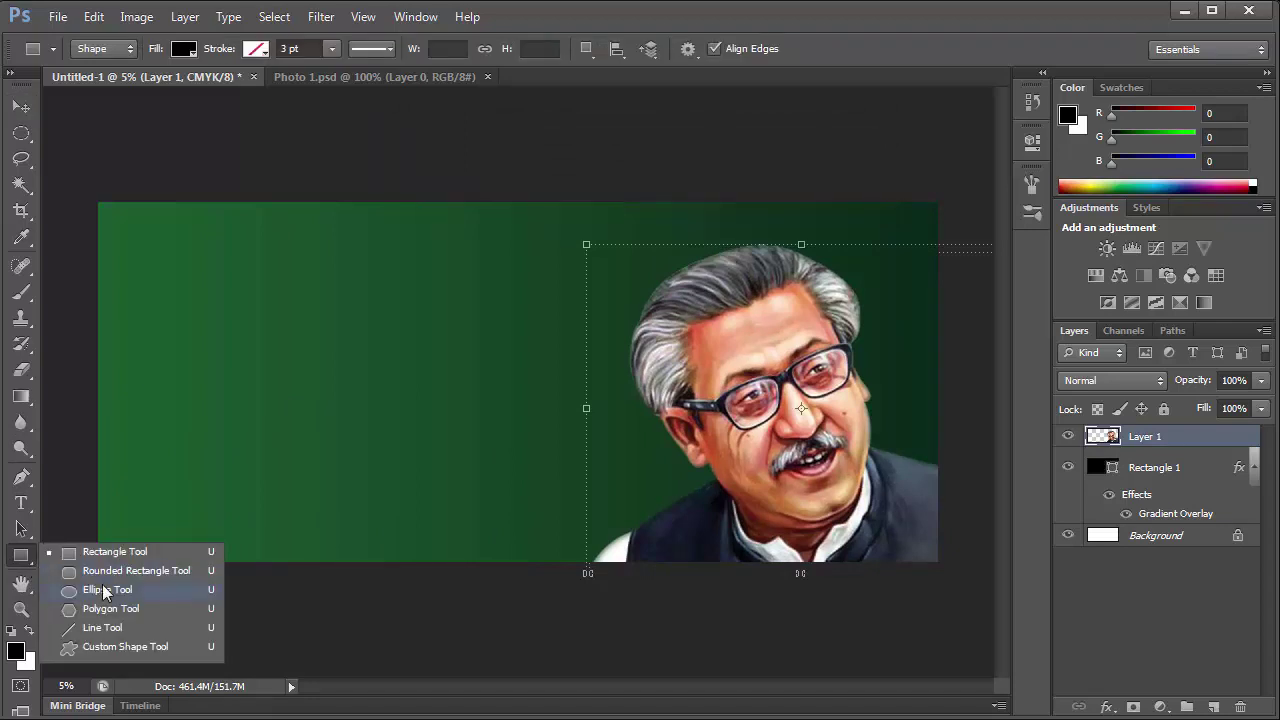
left_click(106, 590)
left_click_drag(60, 192, 371, 563)
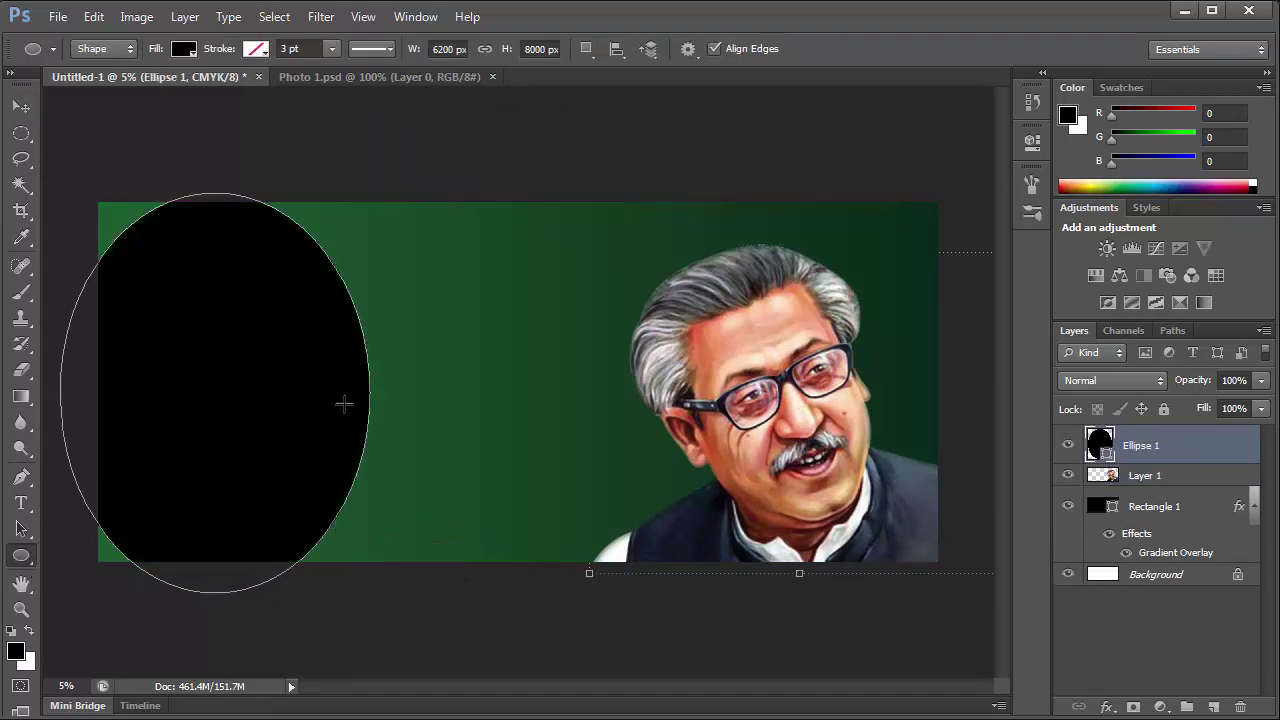
left_click(21, 106)
left_click_drag(245, 350, 112, 347)
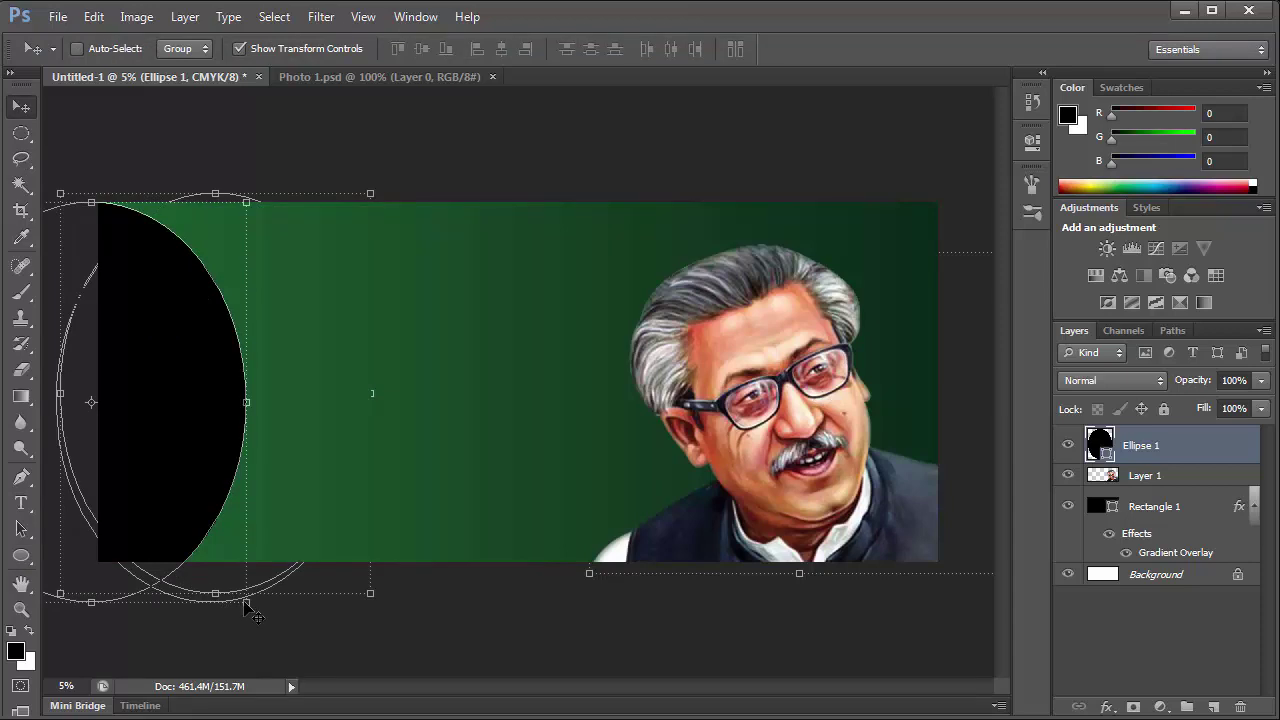
Enlarge the ellipse to about 133% so its curve reaches further right.
key("ctrl+t")
left_click_drag(246, 601, 284, 698)
mouse_move(195, 410)
left_mouse_down()
mouse_move(212, 438)
mouse_move(190, 423)
left_mouse_up()
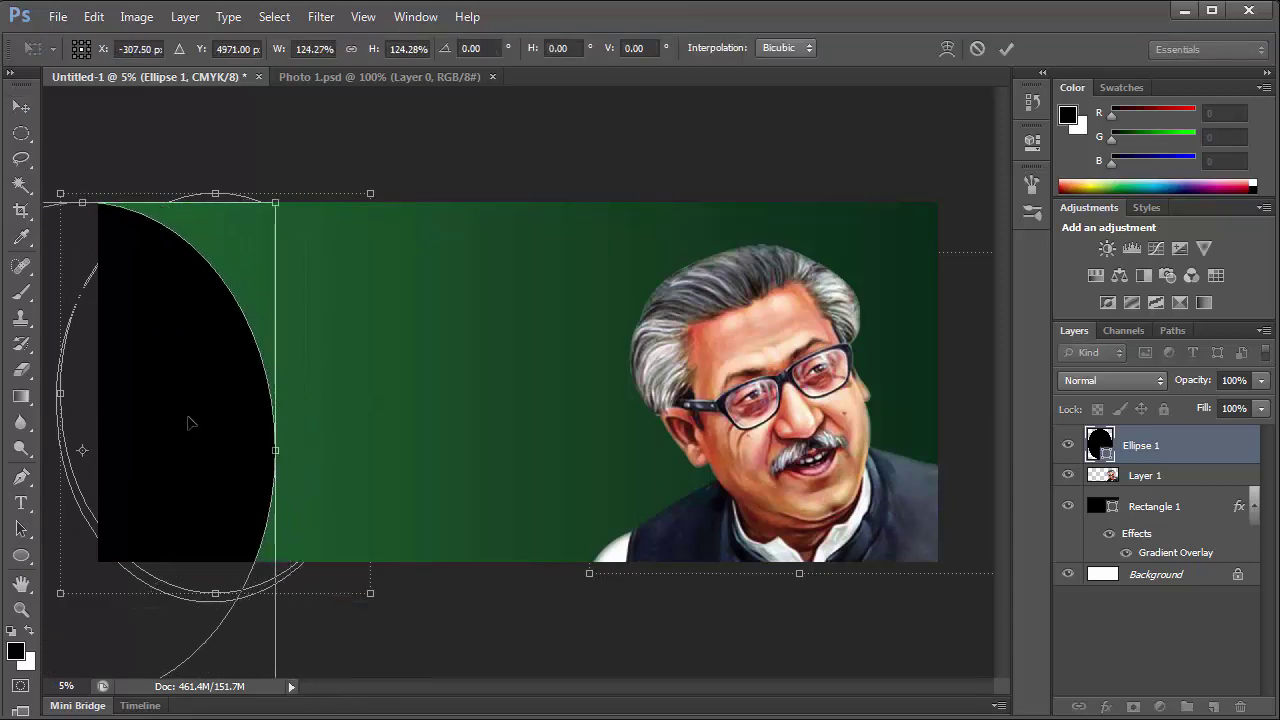
left_click(281, 432, "alt")
left_click_drag(323, 634, 347, 663)
left_click(480, 378, "ctrl")
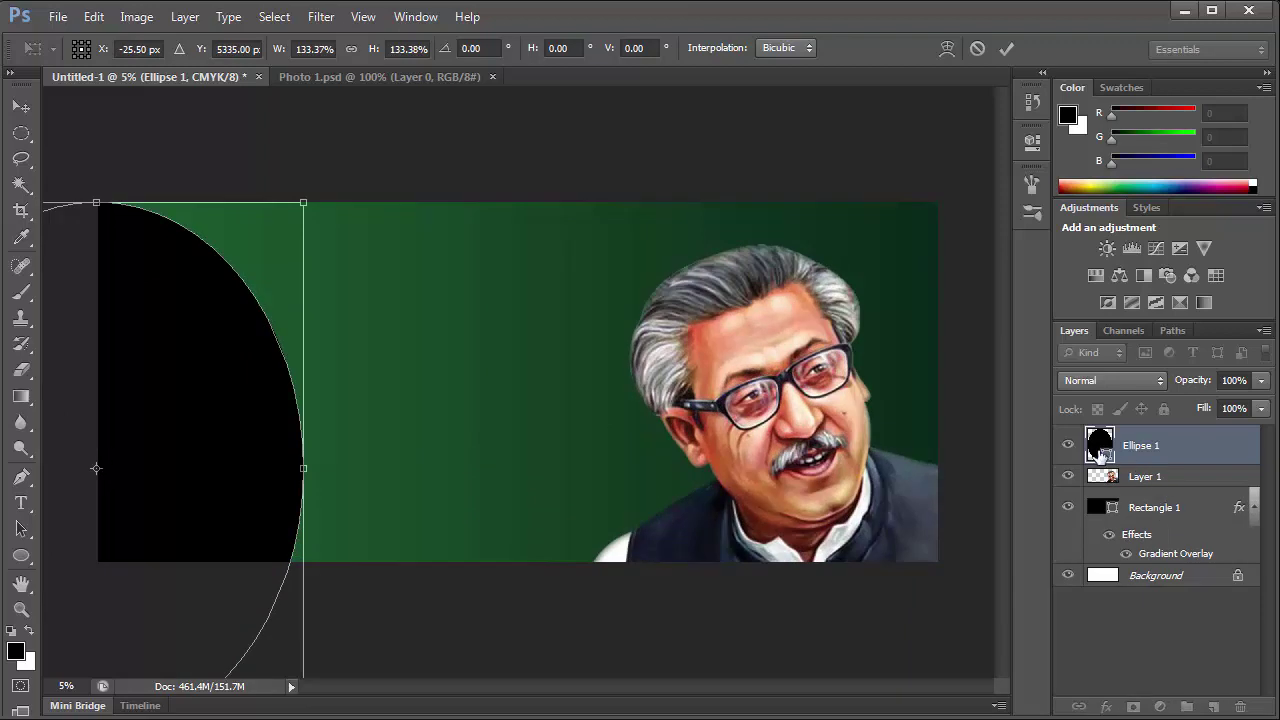
left_click(1005, 50)
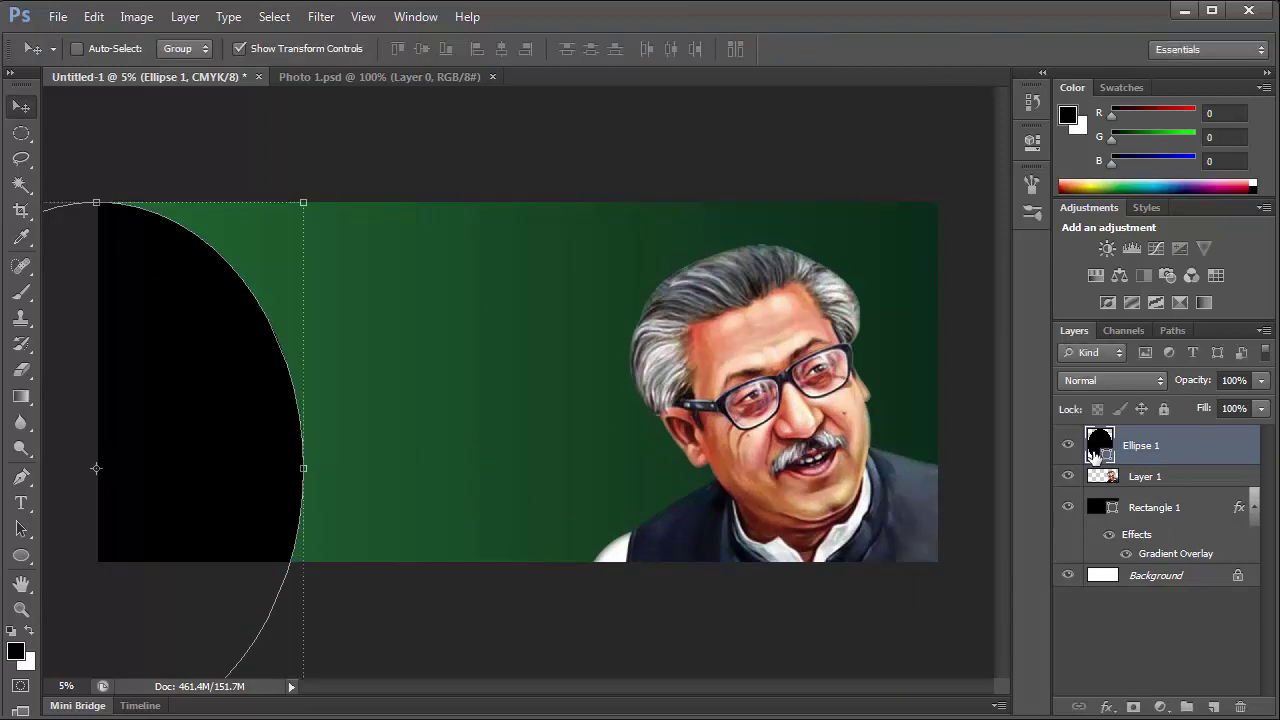
Change the Ellipse 1 fill colour to dark red #9f1802.
double_click(1105, 452)
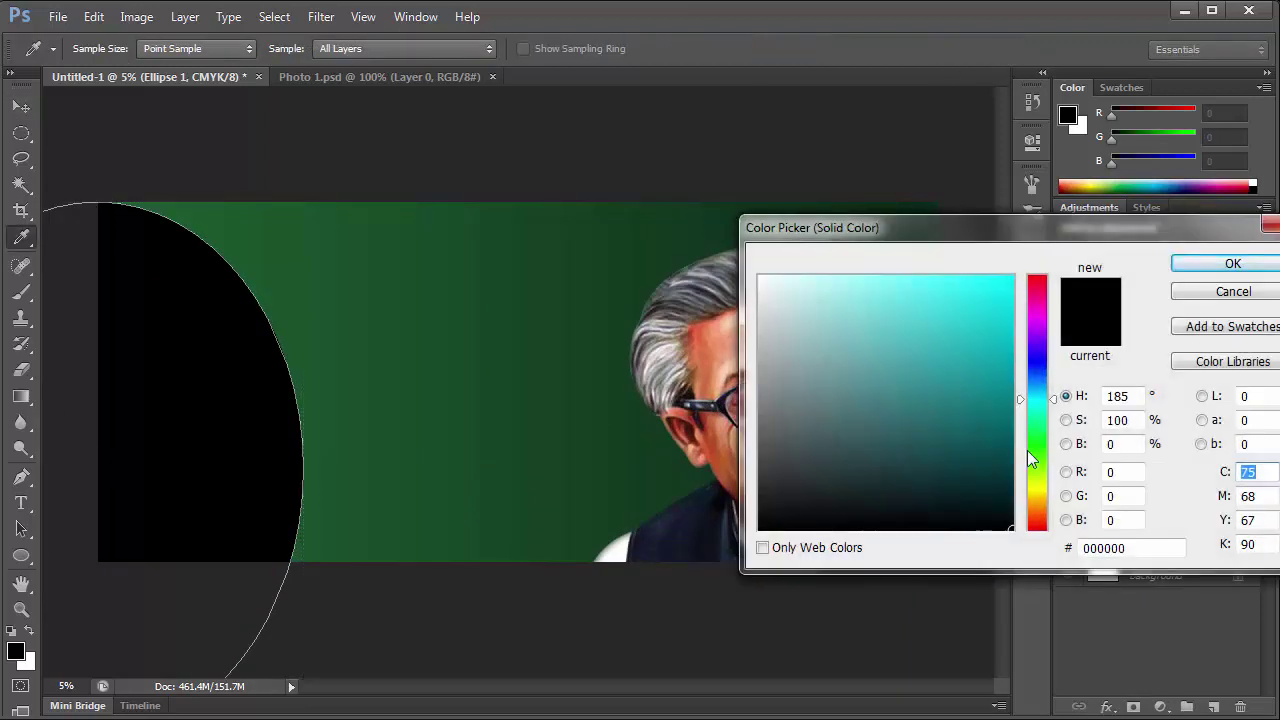
left_click(1040, 532)
left_click_drag(1000, 471, 1009, 371)
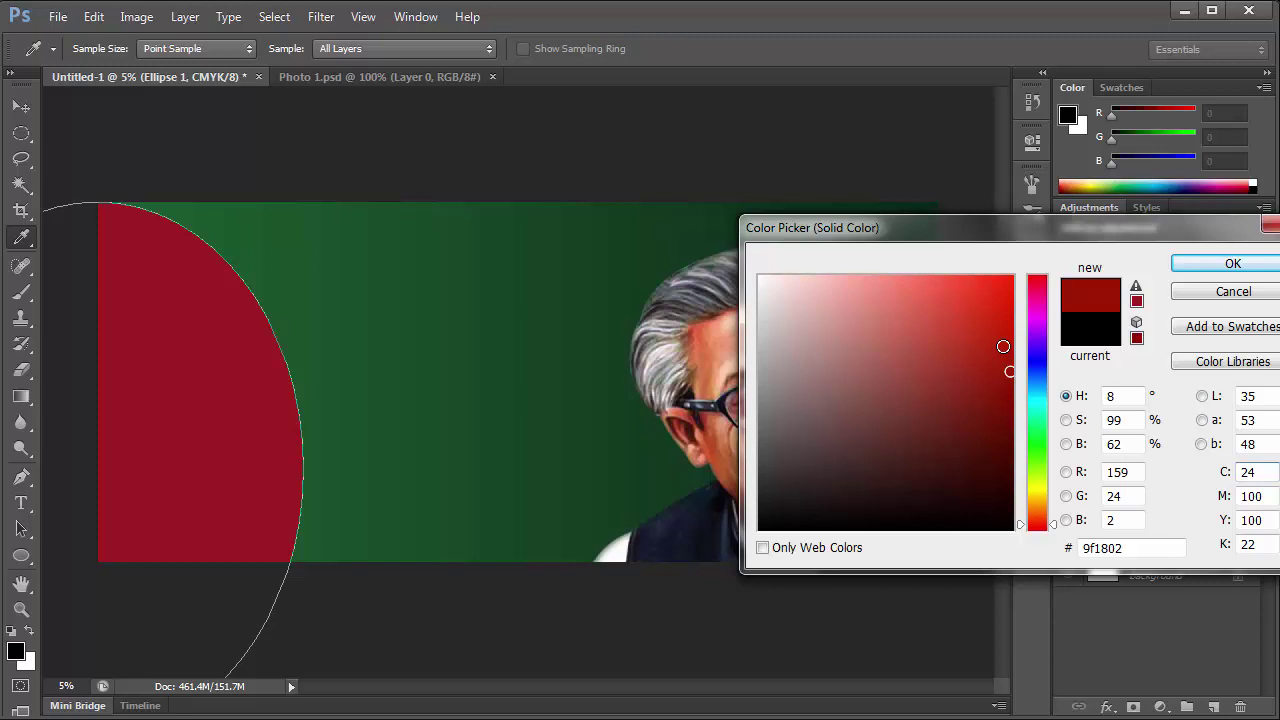
left_click(1236, 264)
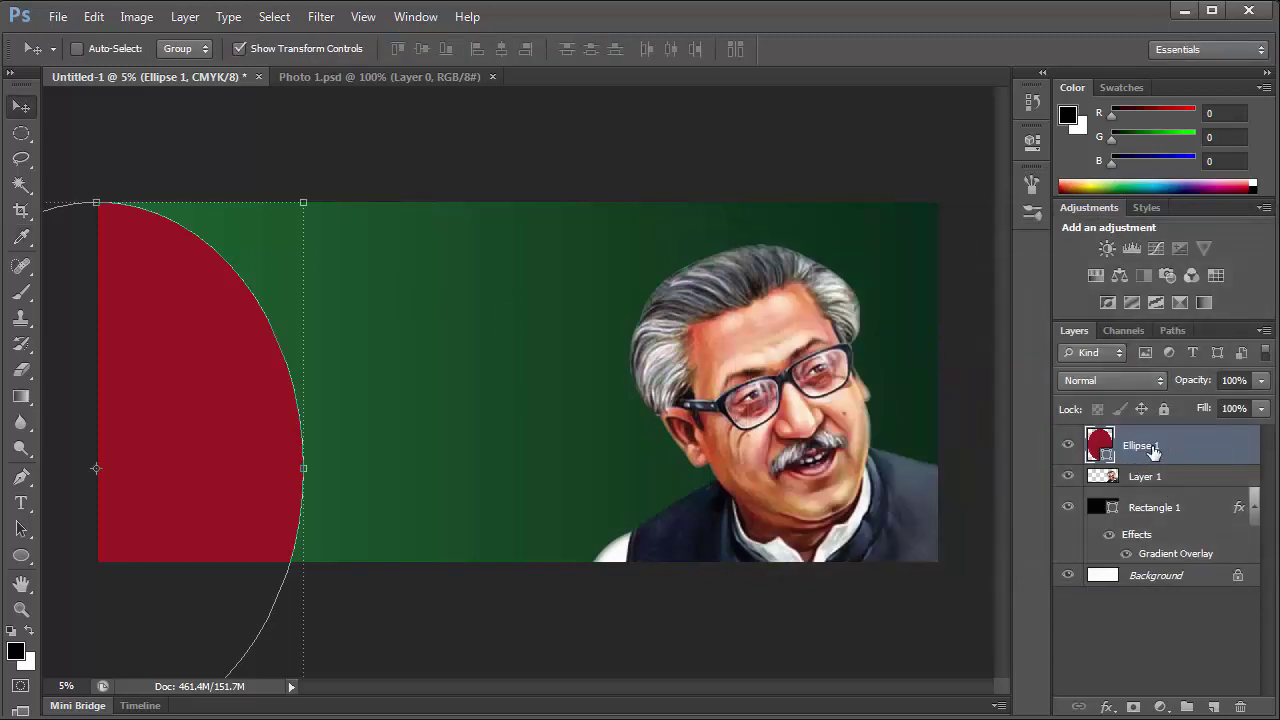
Duplicate Ellipse 1 and scale the copy down to about 96.7%.
right_click(1153, 452)
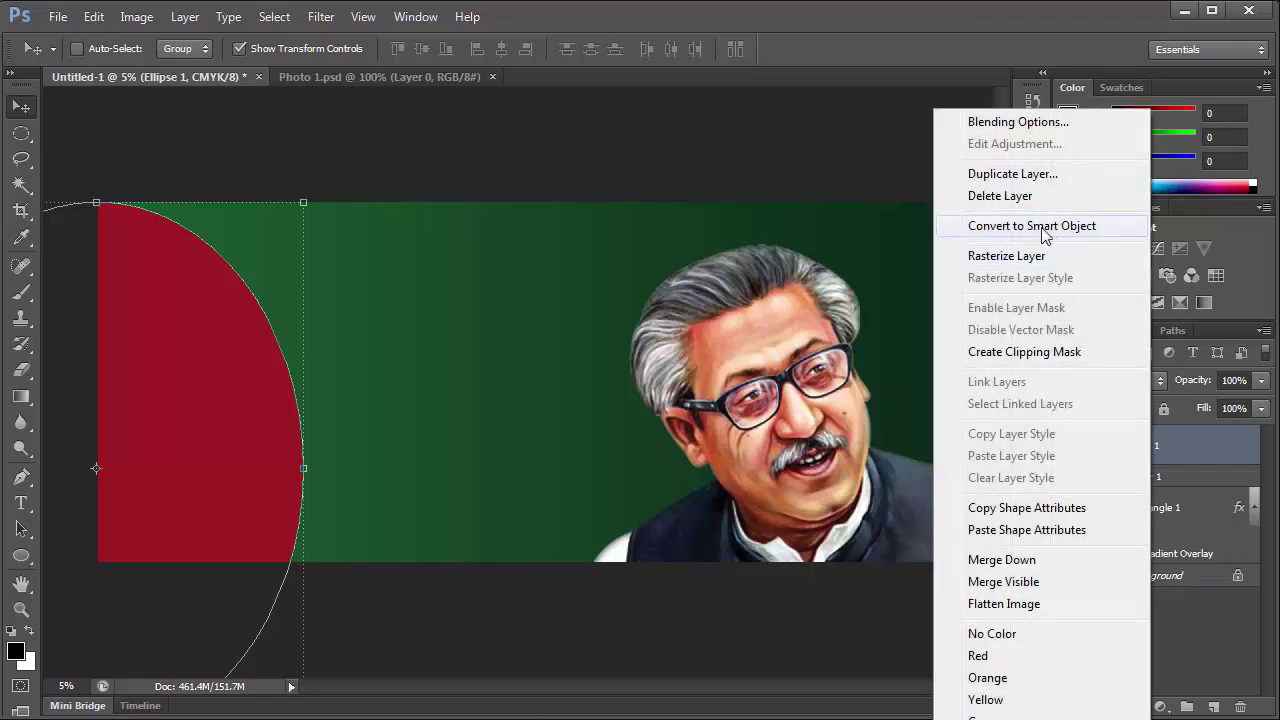
left_click(1013, 174)
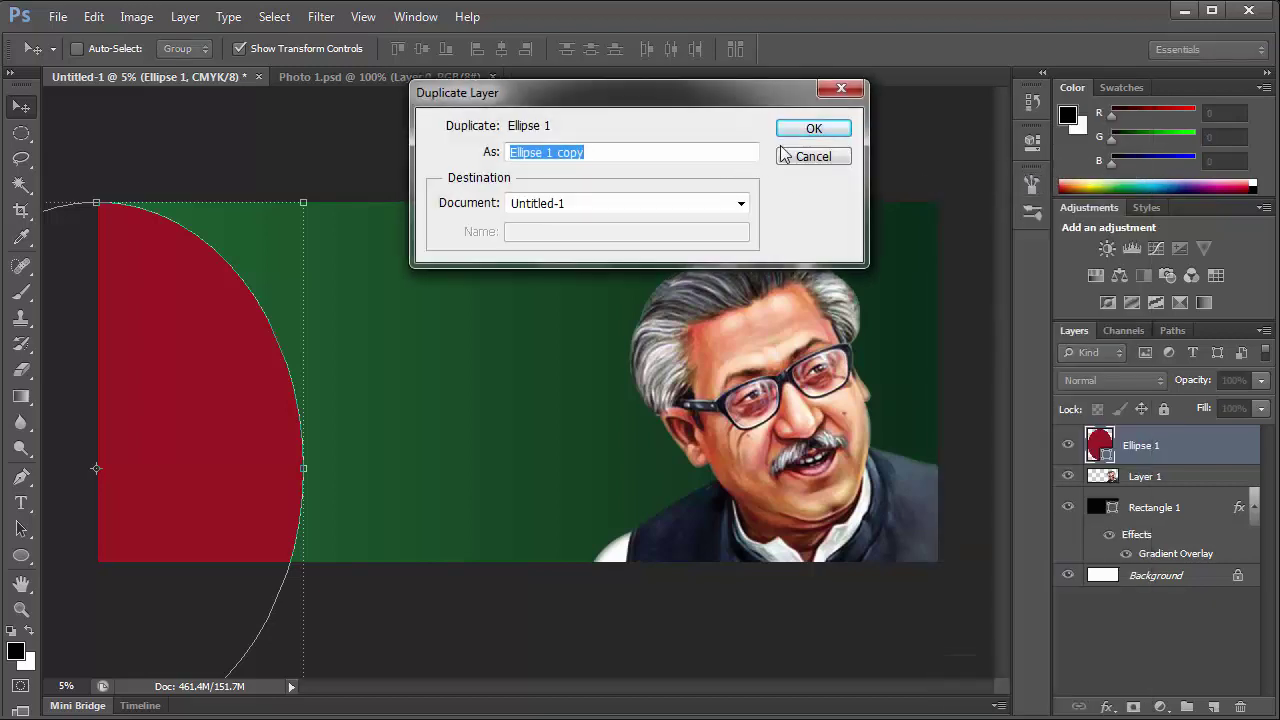
left_click(820, 128)
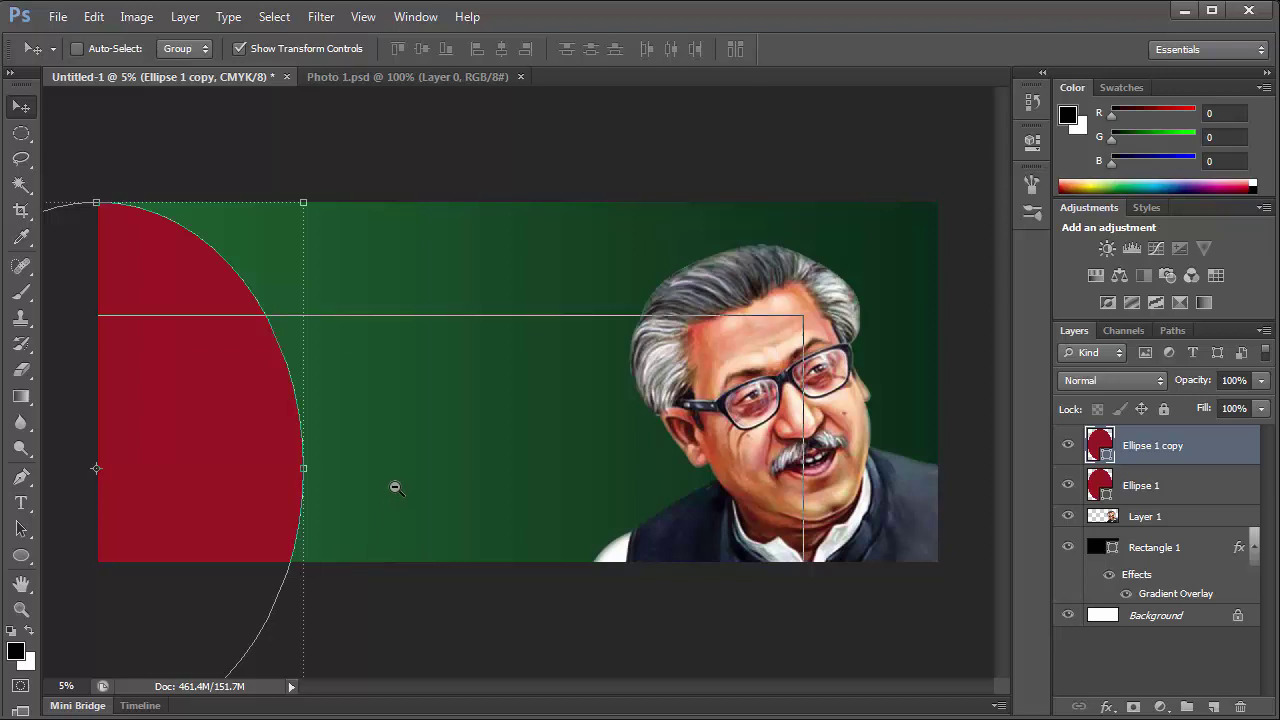
key("ctrl+minus")
left_click_drag(346, 664, 336, 650)
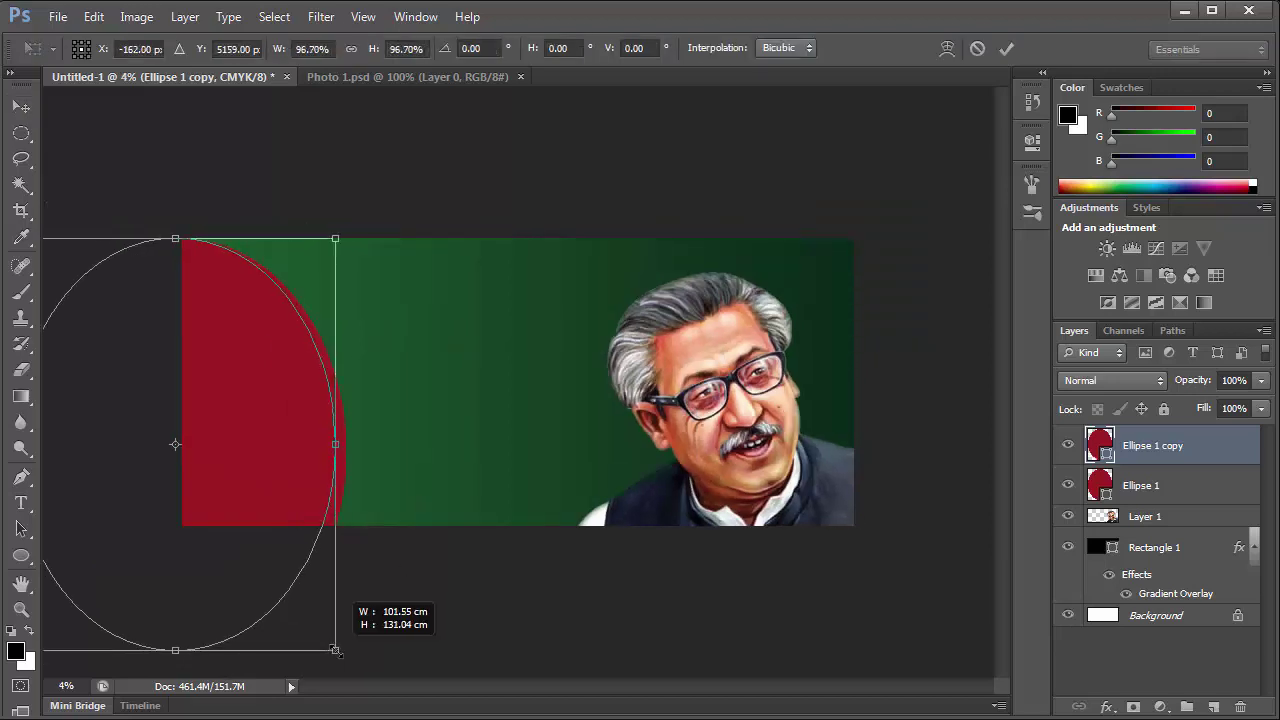
left_click(1006, 48)
Fill the Ellipse 1 copy with green #0f6b06.
double_click(1105, 455)
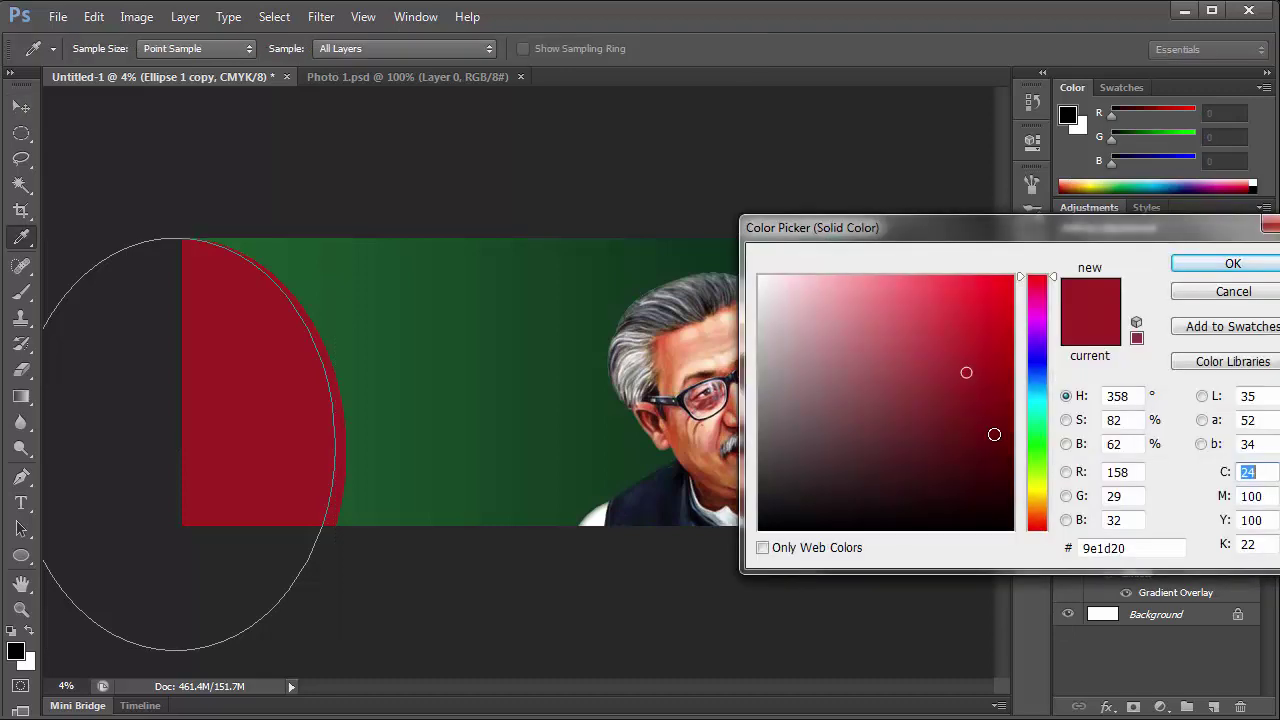
left_click(1045, 449)
left_click_drag(996, 398, 999, 423)
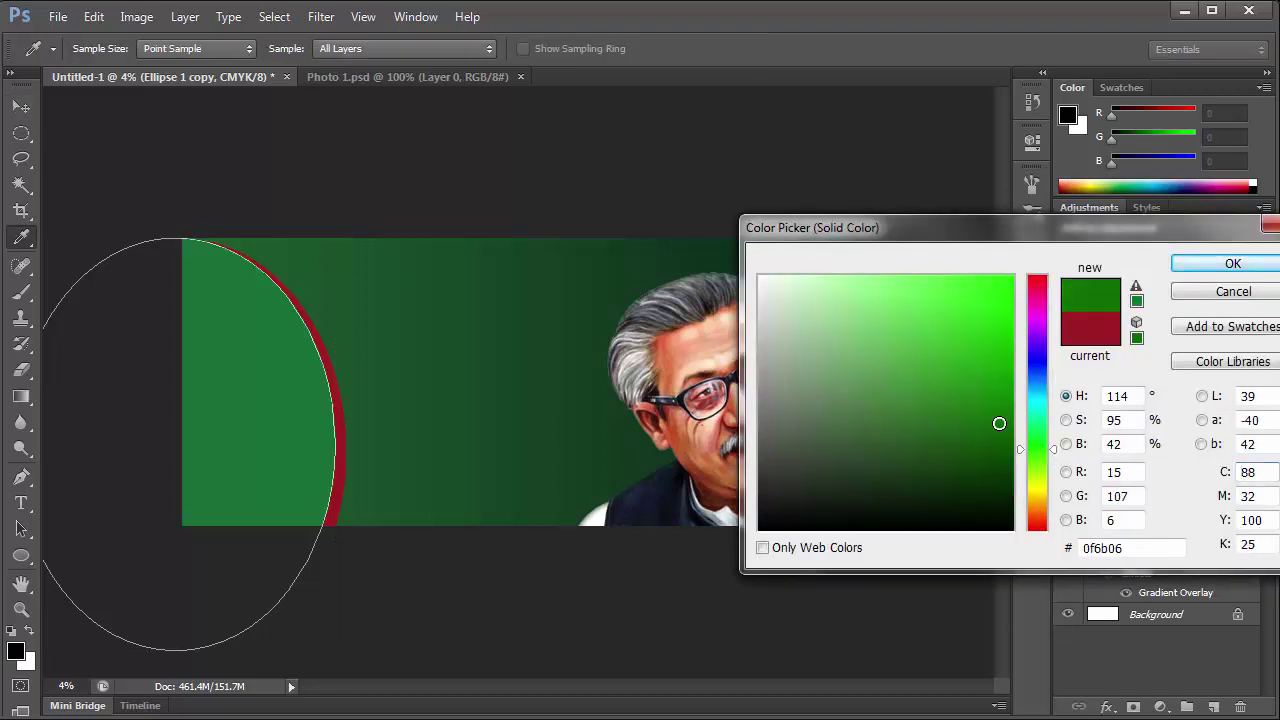
left_click(1233, 263)
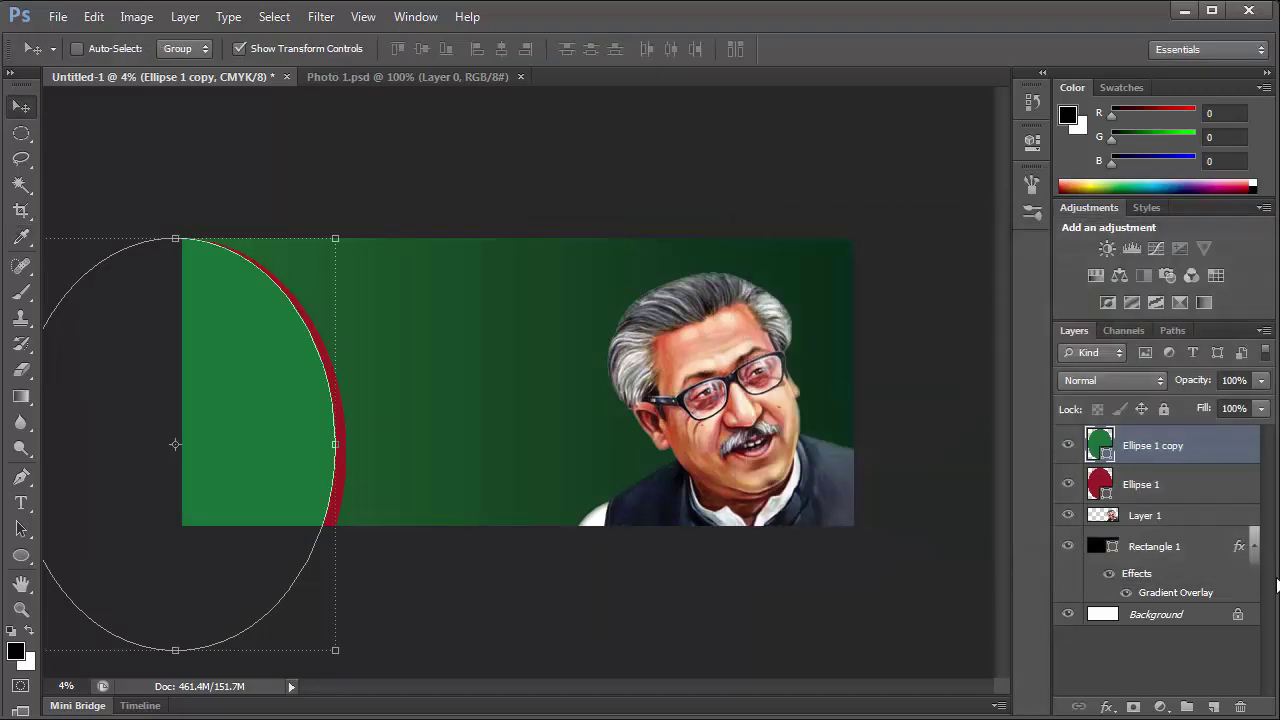
Duplicate Ellipse 1 copy as Ellipse 1 copy 2 and shrink it to about 96.4%.
right_click(1196, 453)
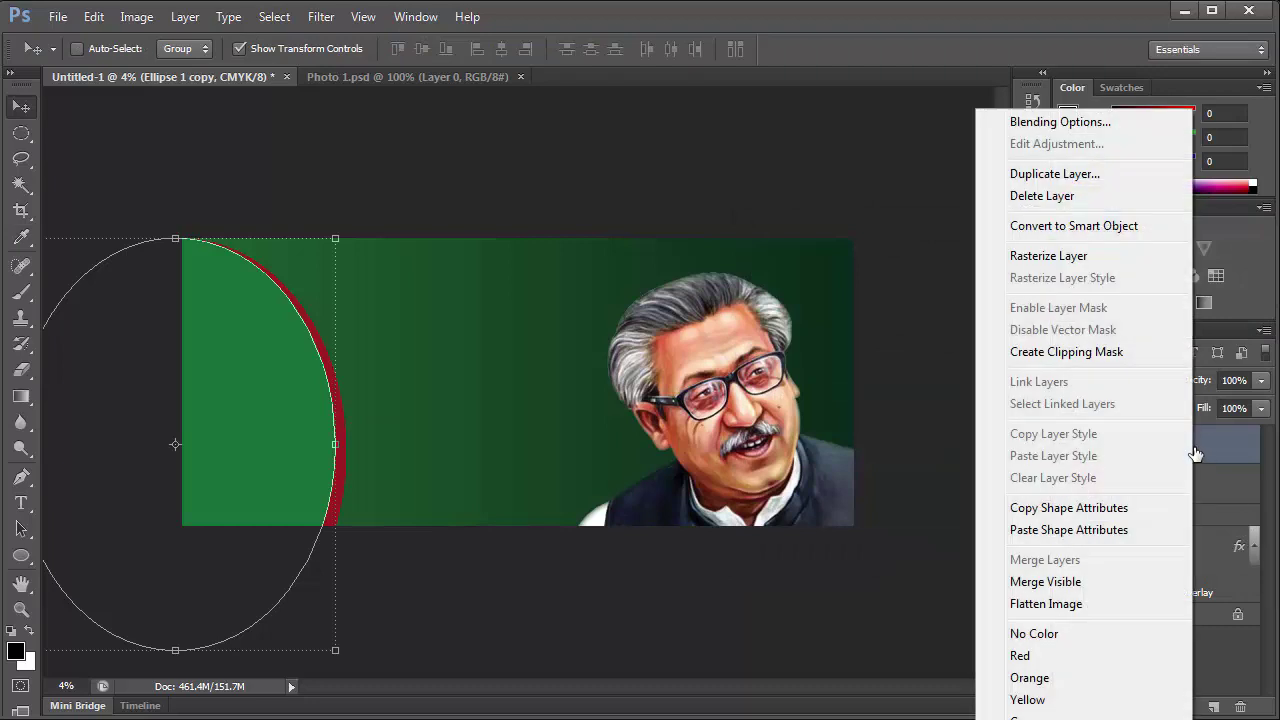
left_click(1090, 174)
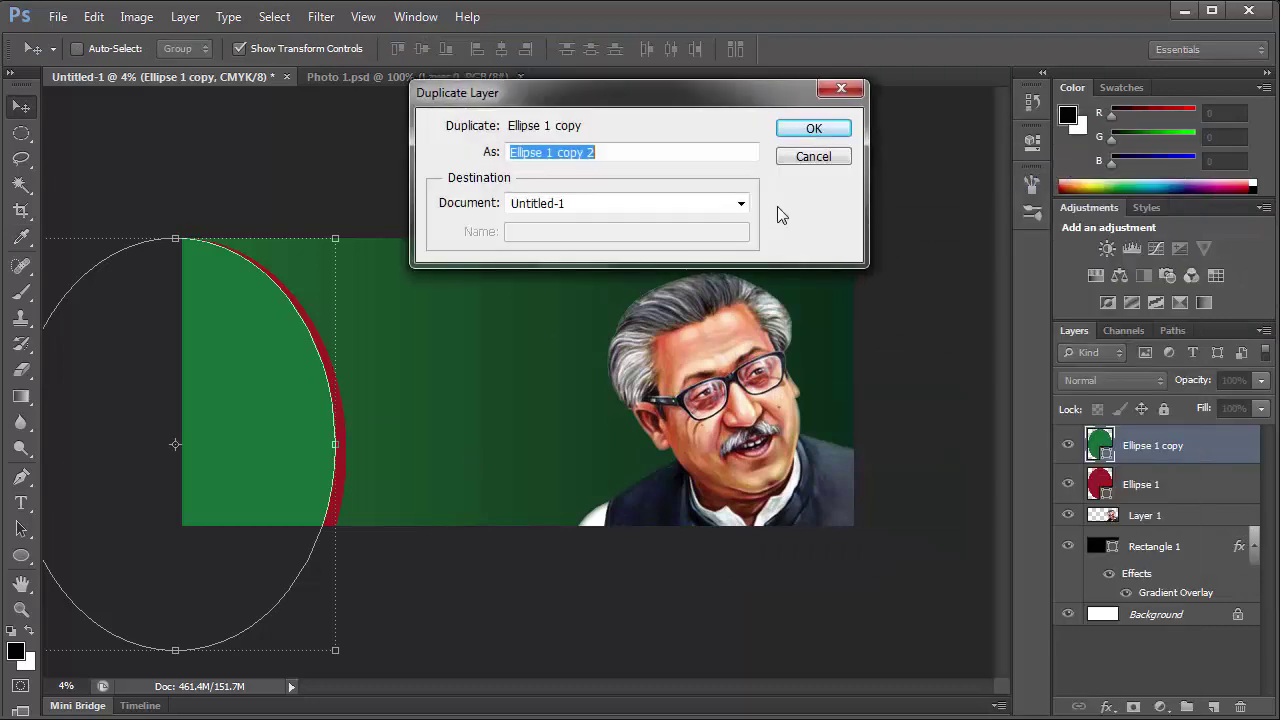
left_click(820, 130)
left_click_drag(334, 648, 322, 637)
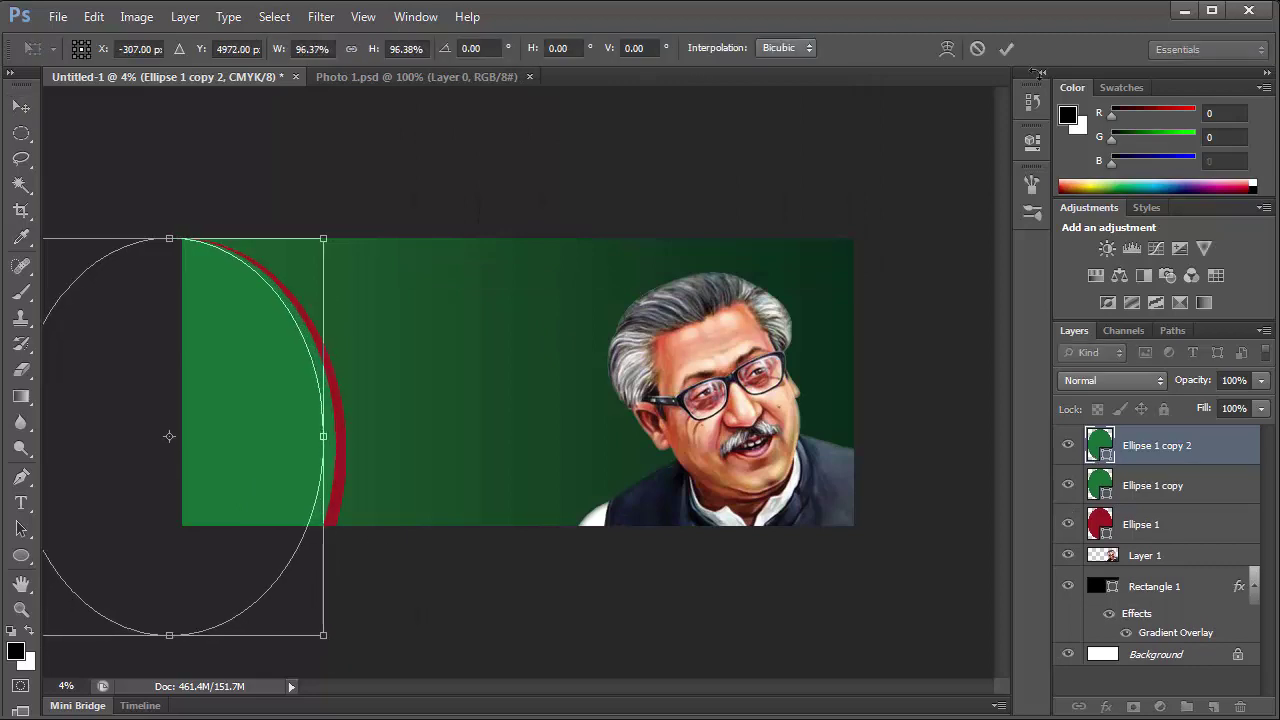
left_click(1006, 48)
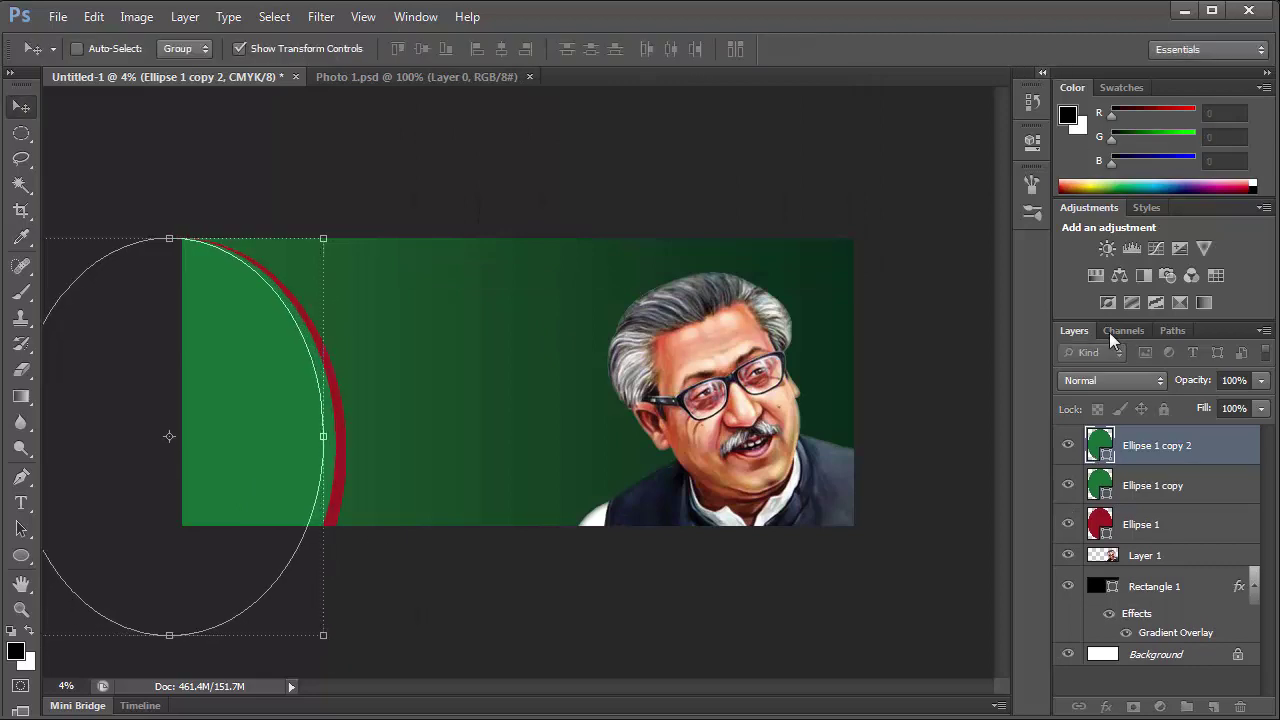
Fill Ellipse 1 copy 2 with white.
double_click(1104, 450)
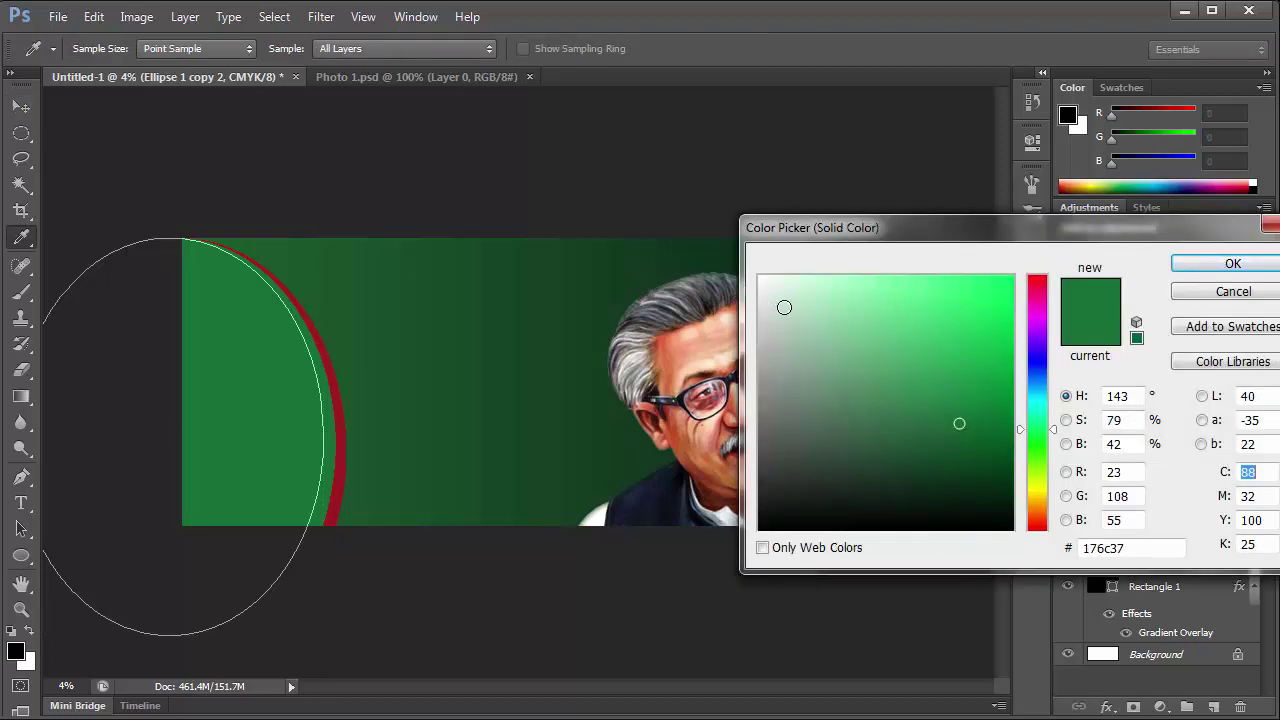
left_click(760, 277)
left_click(1210, 266)
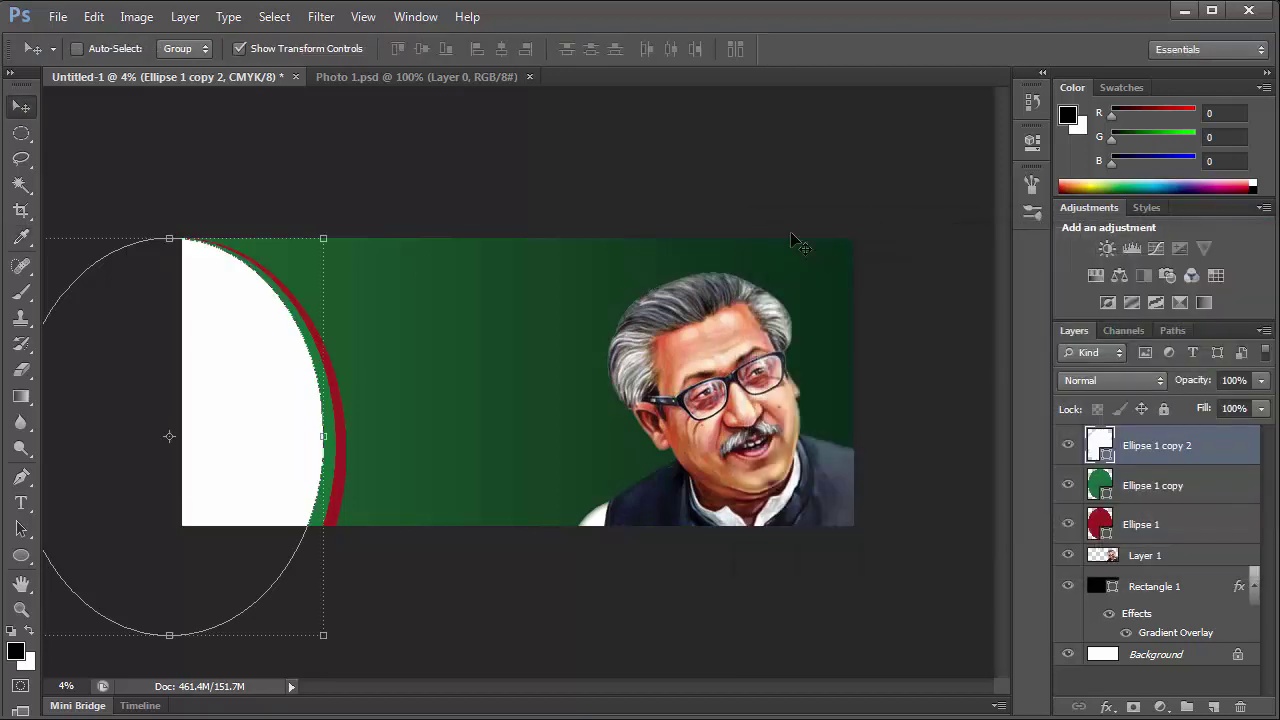
Open the bagabandh.PNG illustration file.
left_click(58, 16)
left_click(60, 52)
left_click(511, 460)
scroll(513, 458, "down", 3)
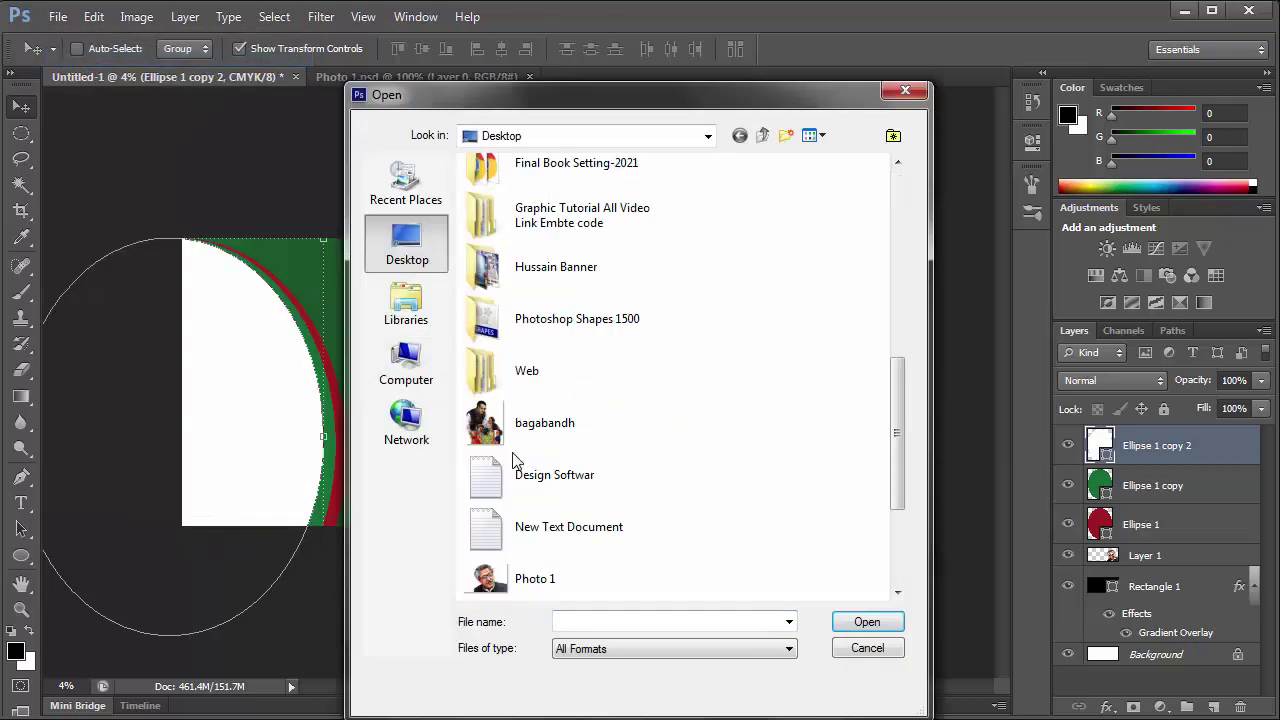
scroll(514, 445, "up", 2)
scroll(515, 260, "up", 1)
scroll(517, 262, "up", 2)
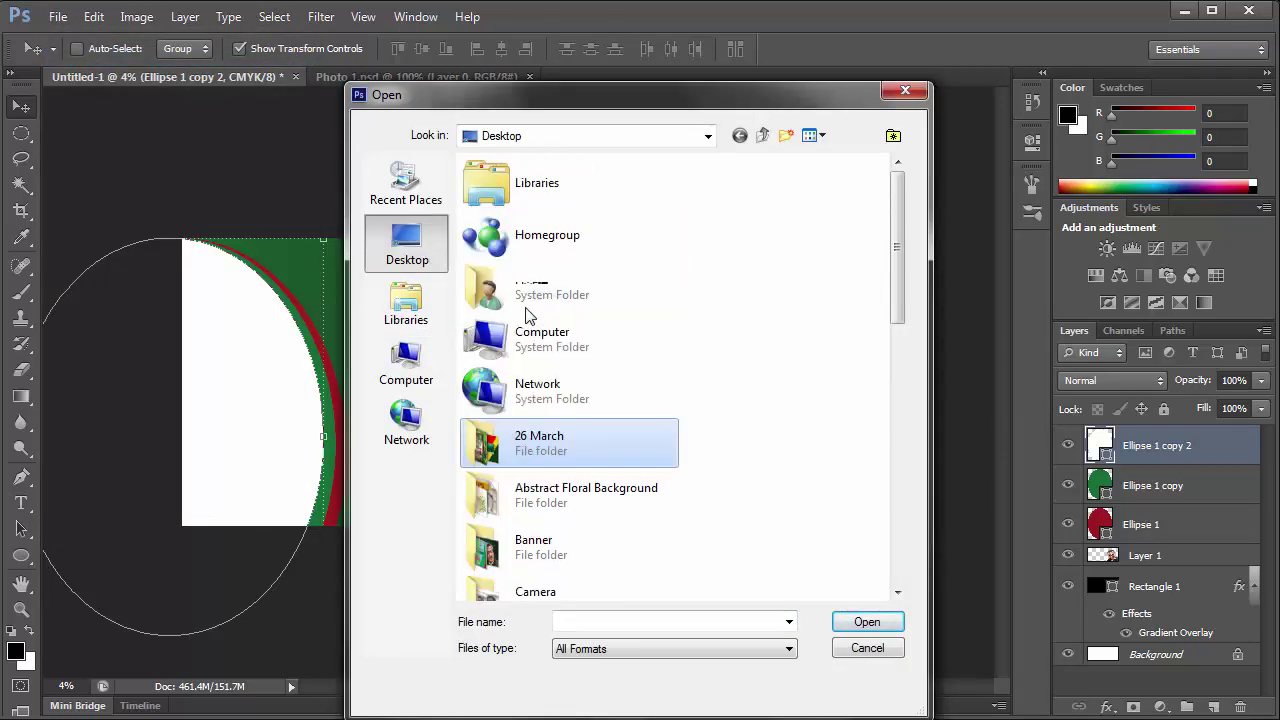
scroll(522, 300, "down", 10)
scroll(520, 260, "down", 1)
left_click(519, 229)
double_click(519, 229)
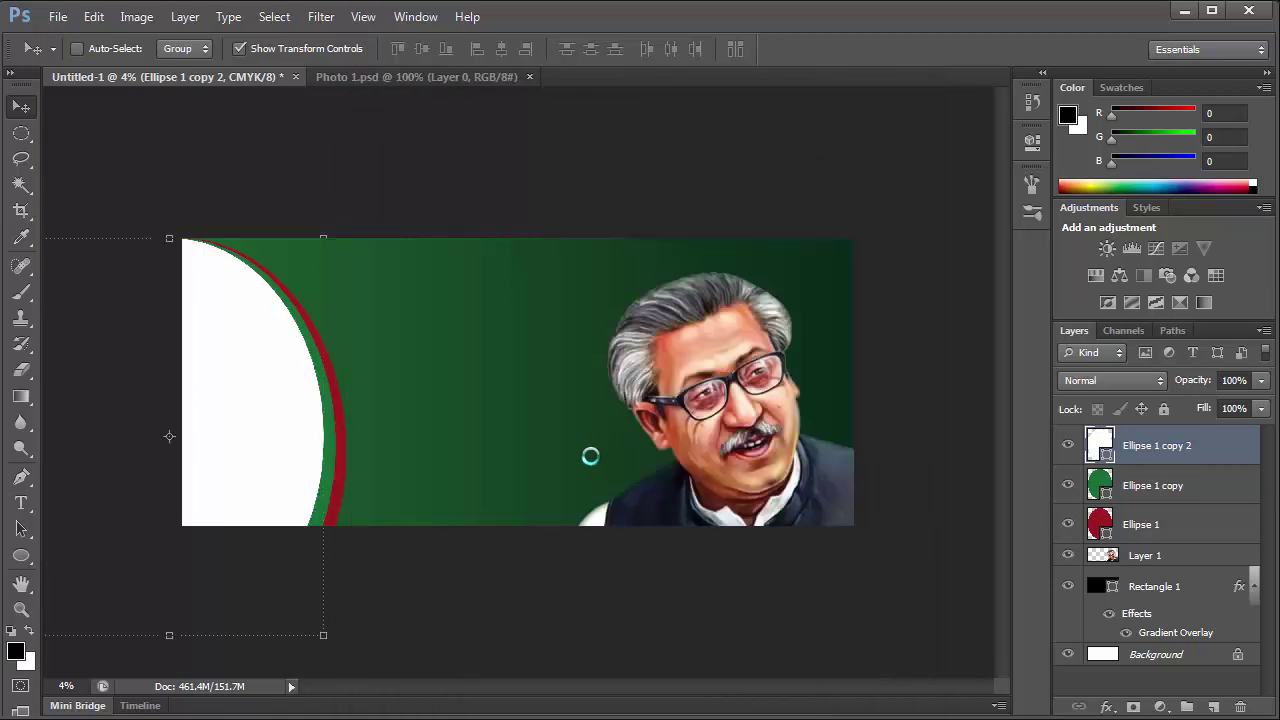
Place the illustration in the banner's white arc as Layer 2, scaled to 83.51%.
key("ctrl+t")
mouse_move(520, 290)
left_mouse_down()
mouse_move(145, 76)
mouse_move(512, 298)
mouse_move(252, 405)
mouse_move(347, 278)
left_mouse_up()
key("Return")
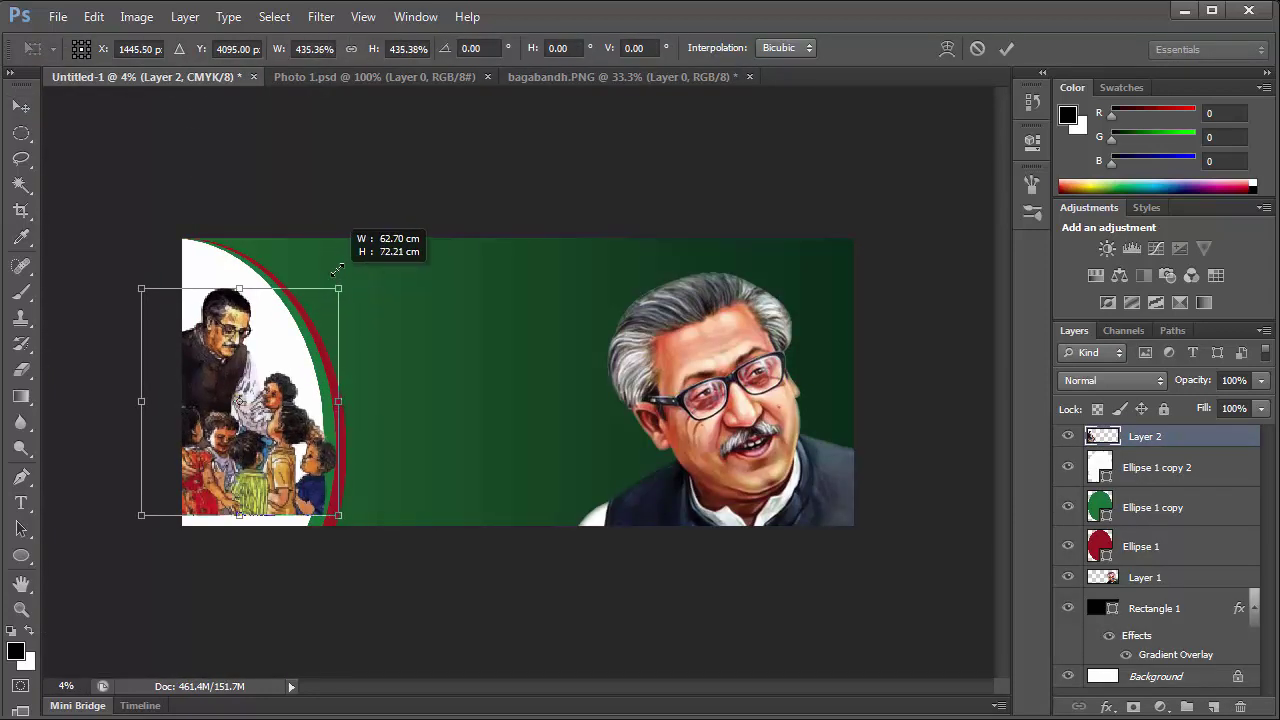
mouse_move(286, 429)
left_mouse_down()
mouse_move(274, 431)
mouse_move(288, 435)
left_mouse_up()
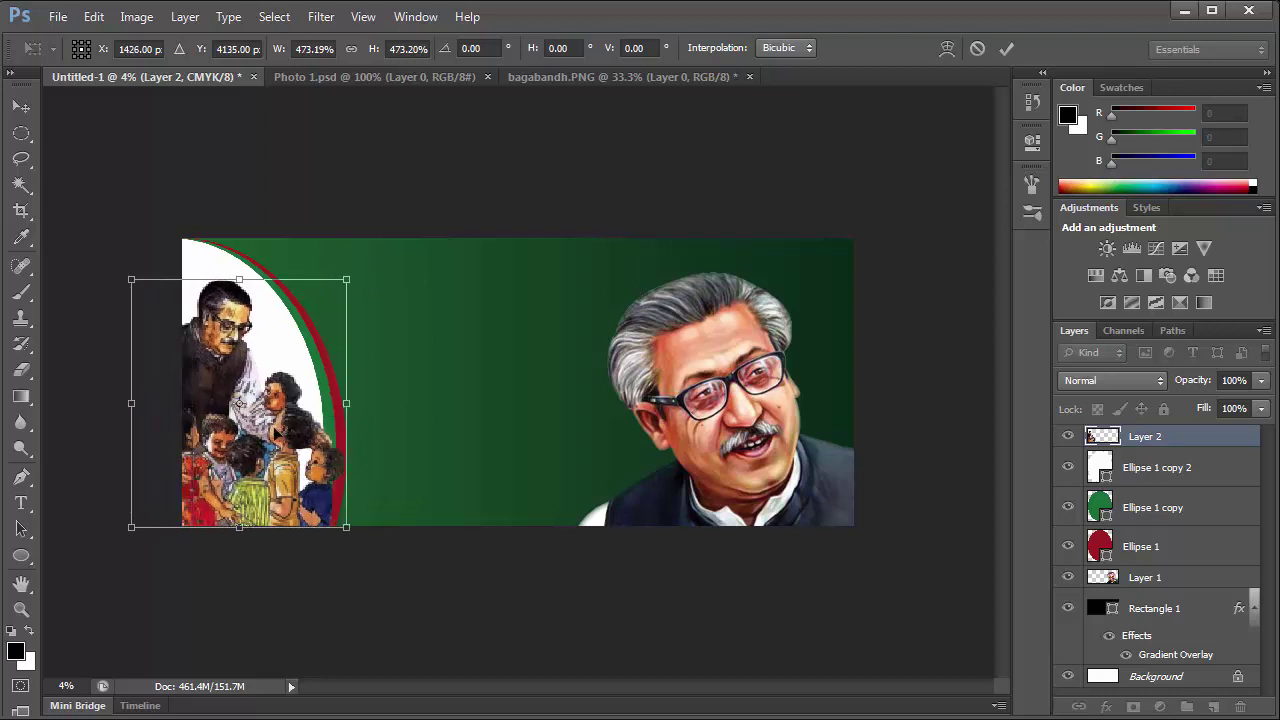
left_click(1006, 48)
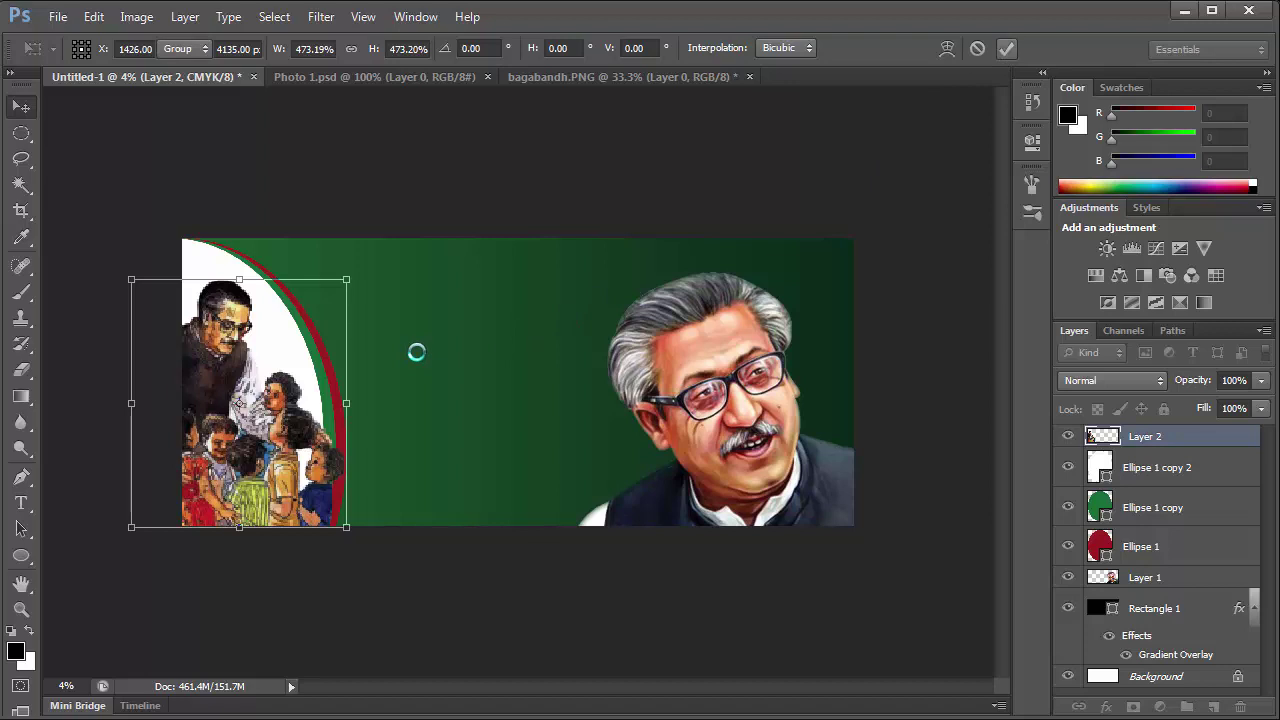
left_click_drag(131, 280, 167, 321)
left_click_drag(313, 471, 327, 470)
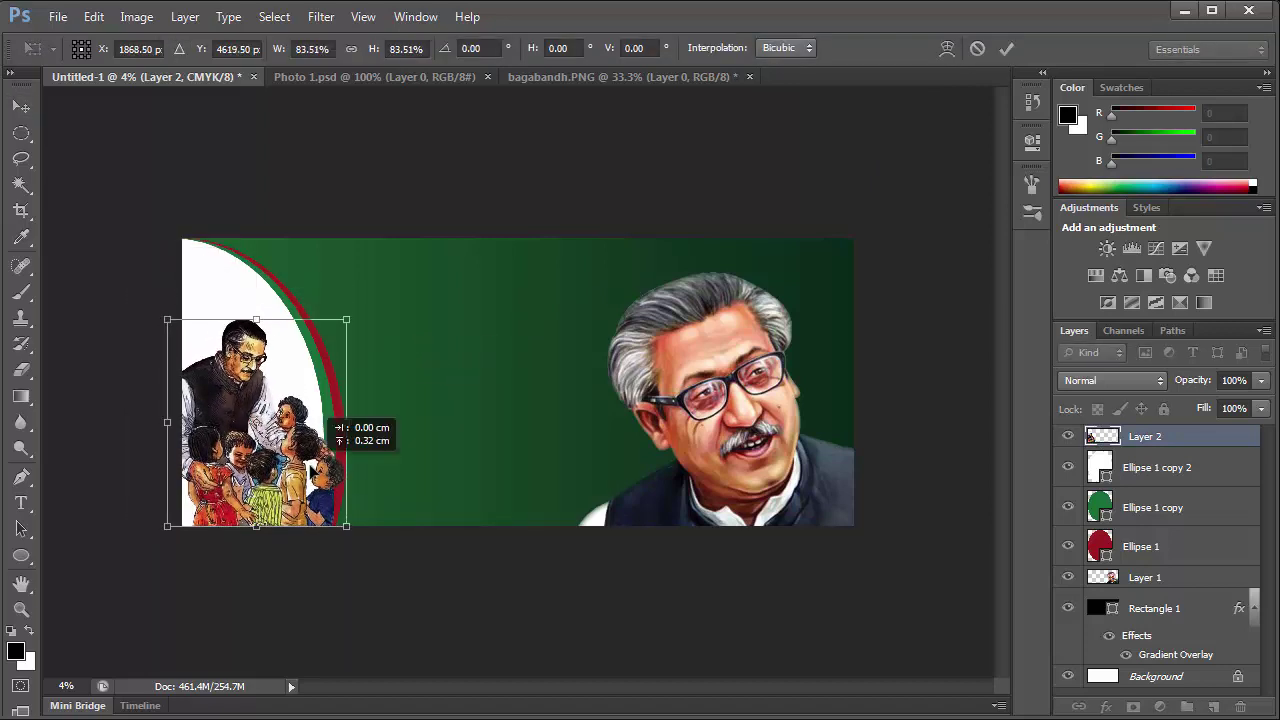
left_click(1007, 50)
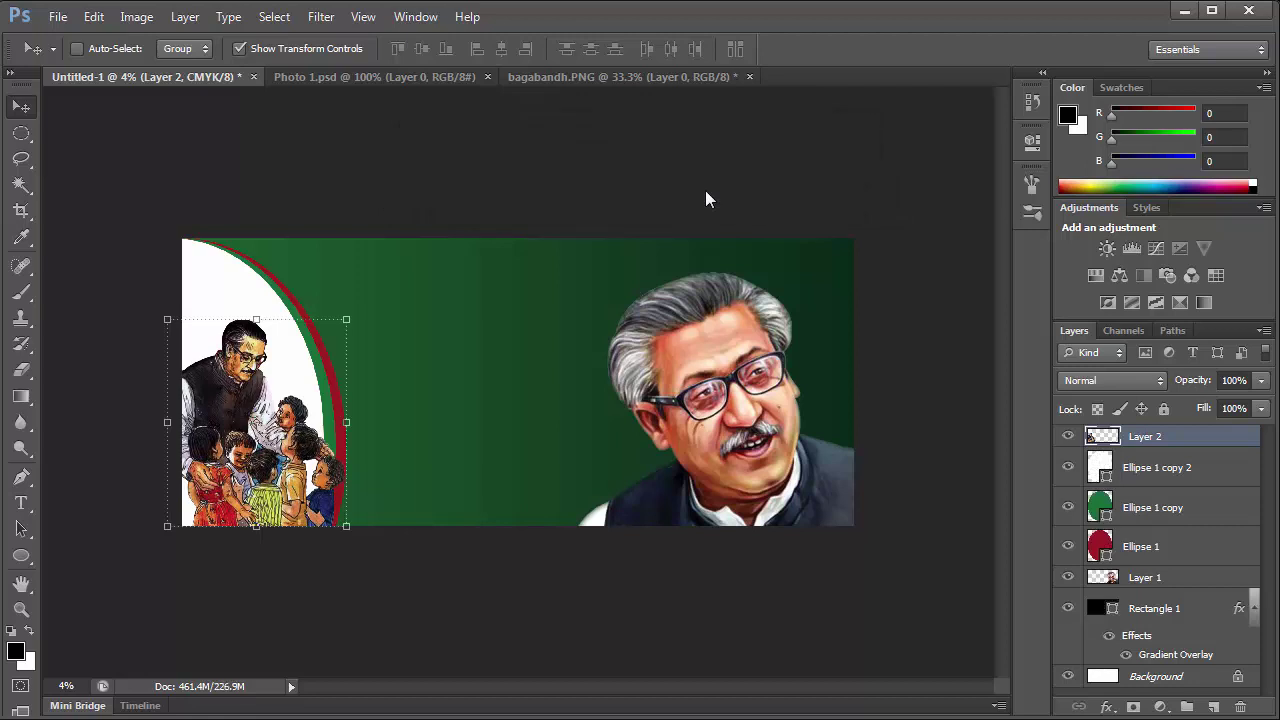
left_click(552, 364)
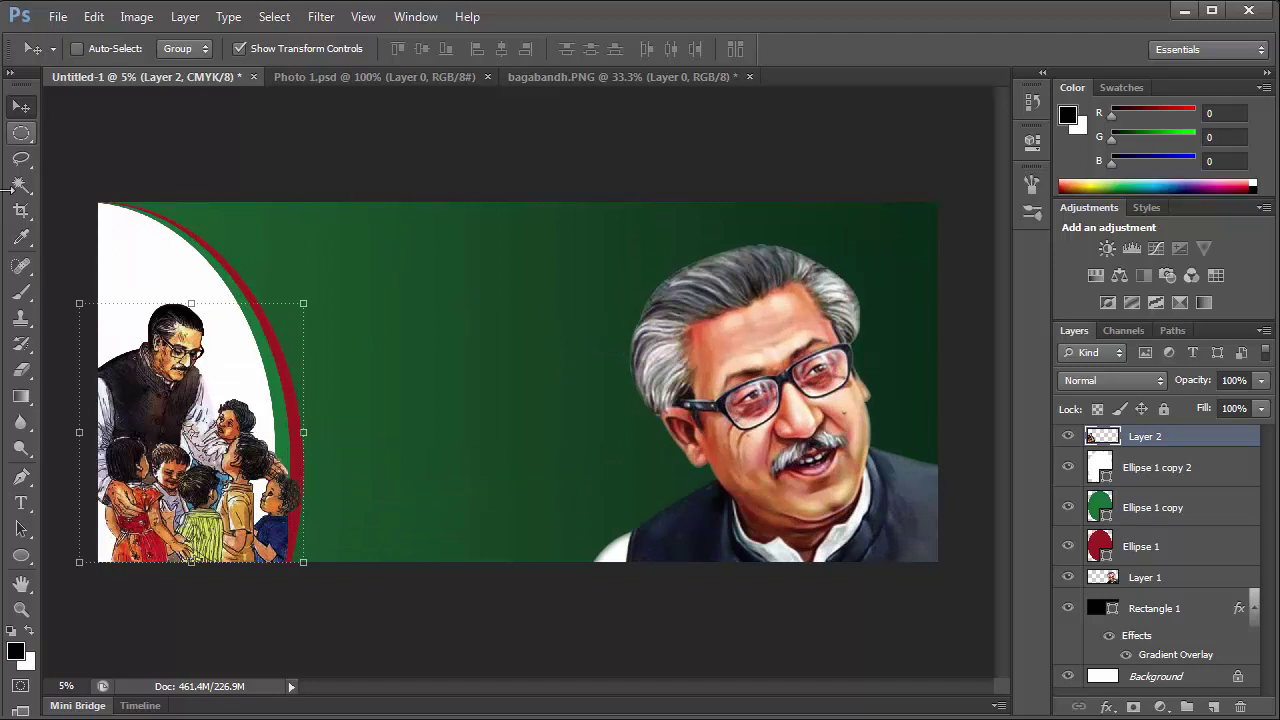
Draw a black scalloped seal custom shape near the banner's top centre.
left_click(24, 560)
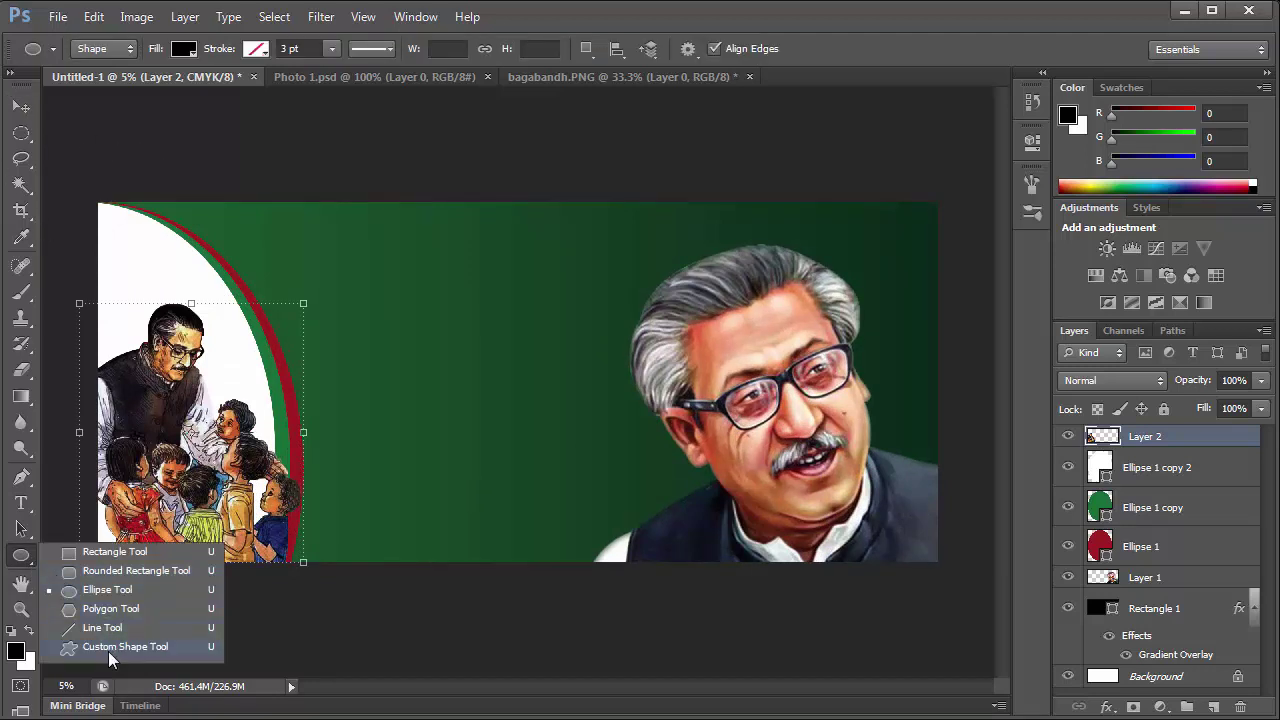
left_click(108, 647)
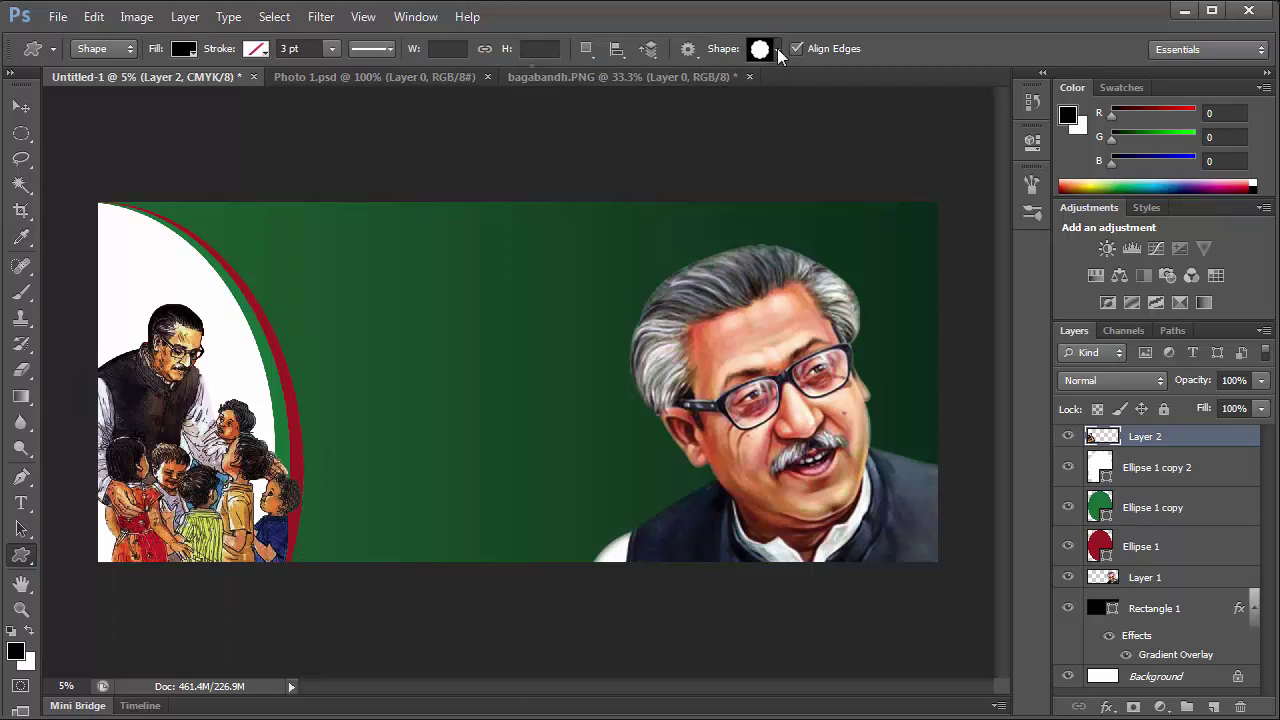
left_click(777, 48)
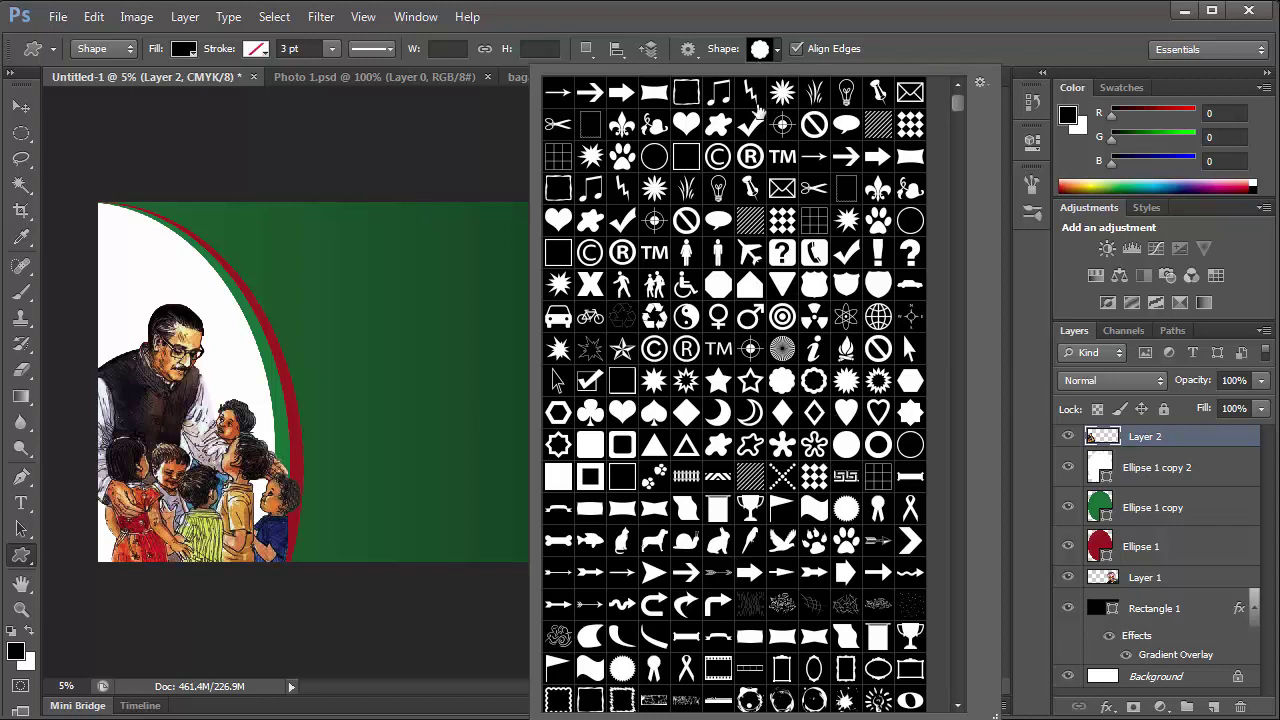
left_click(782, 381)
left_click_drag(426, 152, 622, 314)
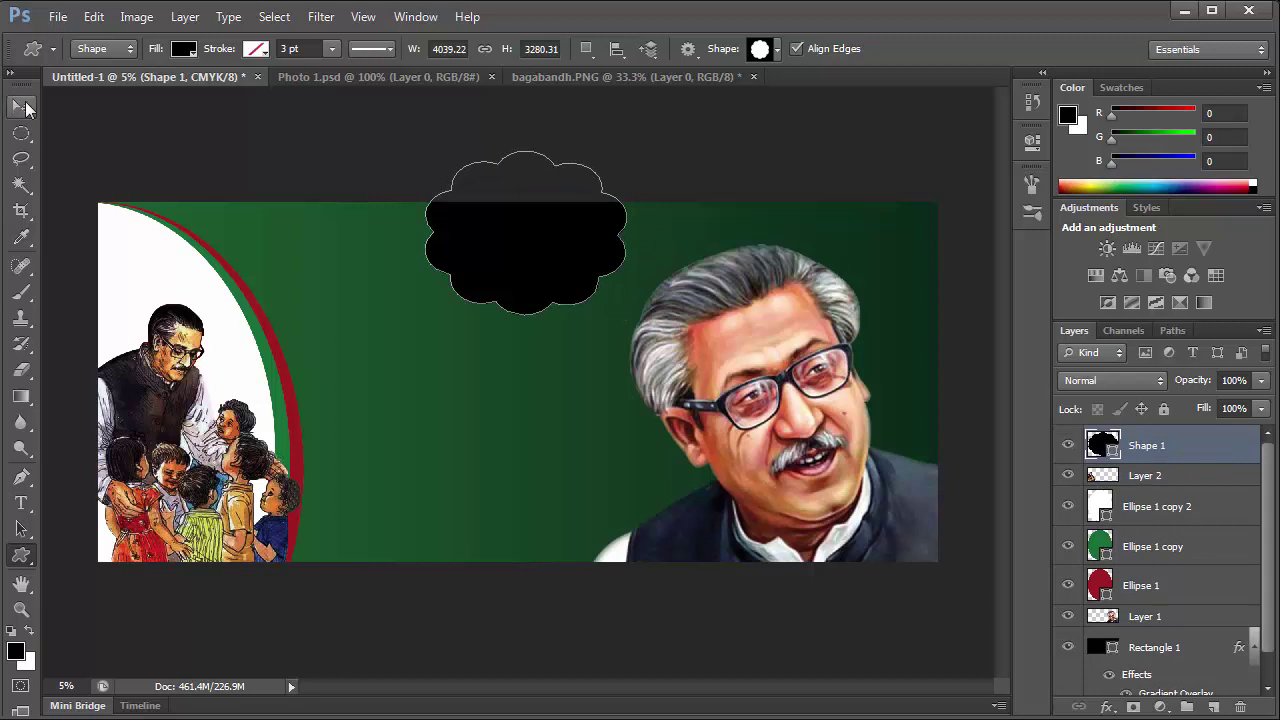
Free Transform the cloud up over the top edge and stretch it to about 113% height.
left_click(21, 105)
key("ctrl+t")
left_click_drag(518, 252, 497, 228)
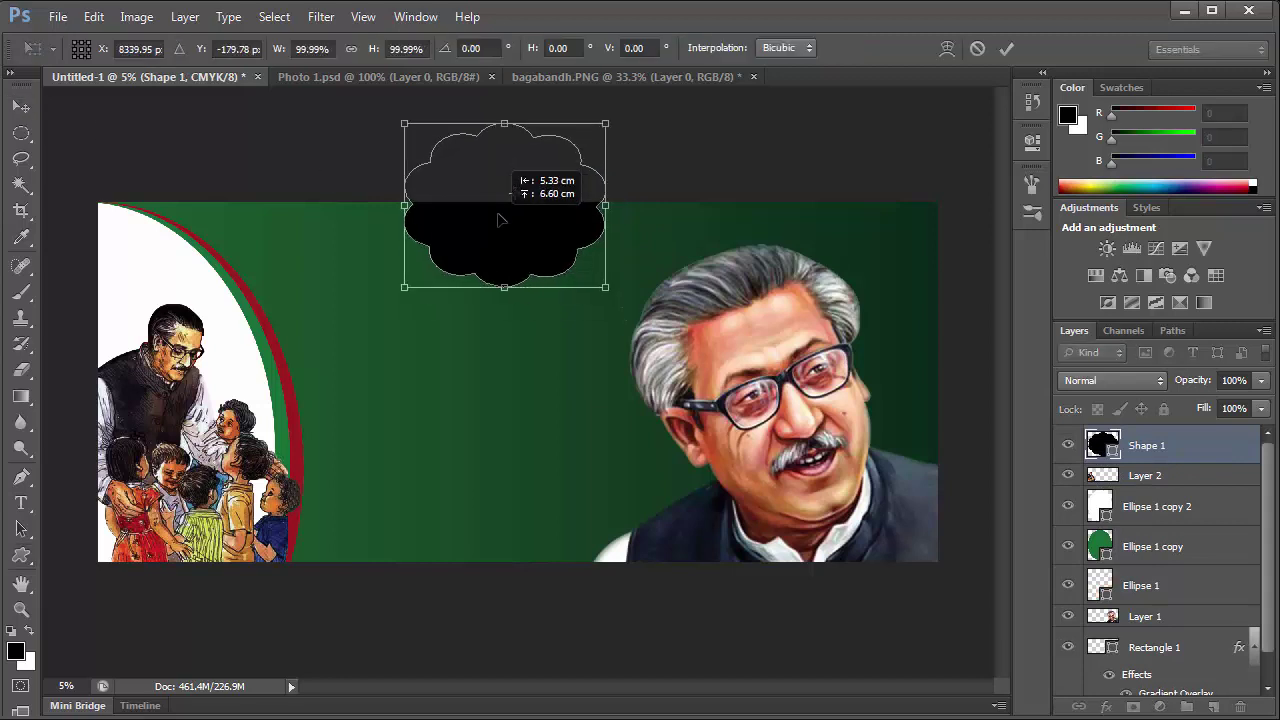
left_click_drag(606, 291, 604, 303)
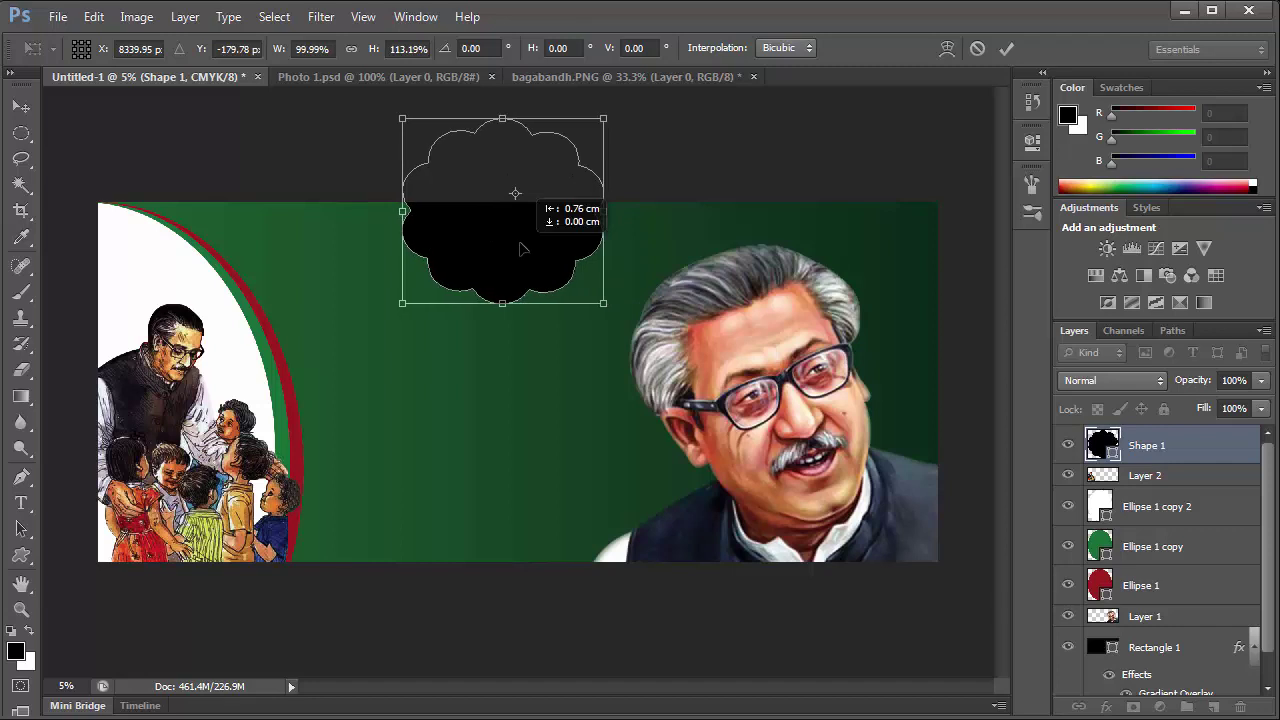
left_click_drag(520, 252, 521, 244)
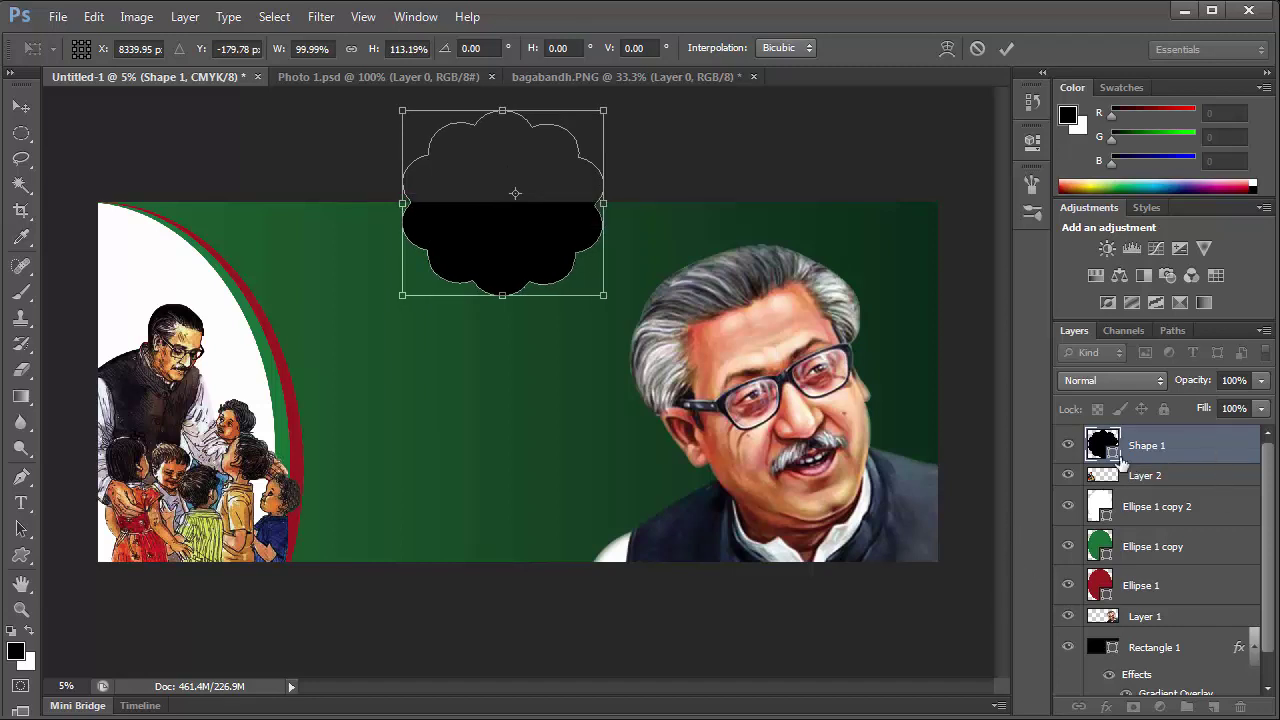
Apply the cloud's transform and change Shape 1's fill from black to green 06960d.
left_click(1005, 49)
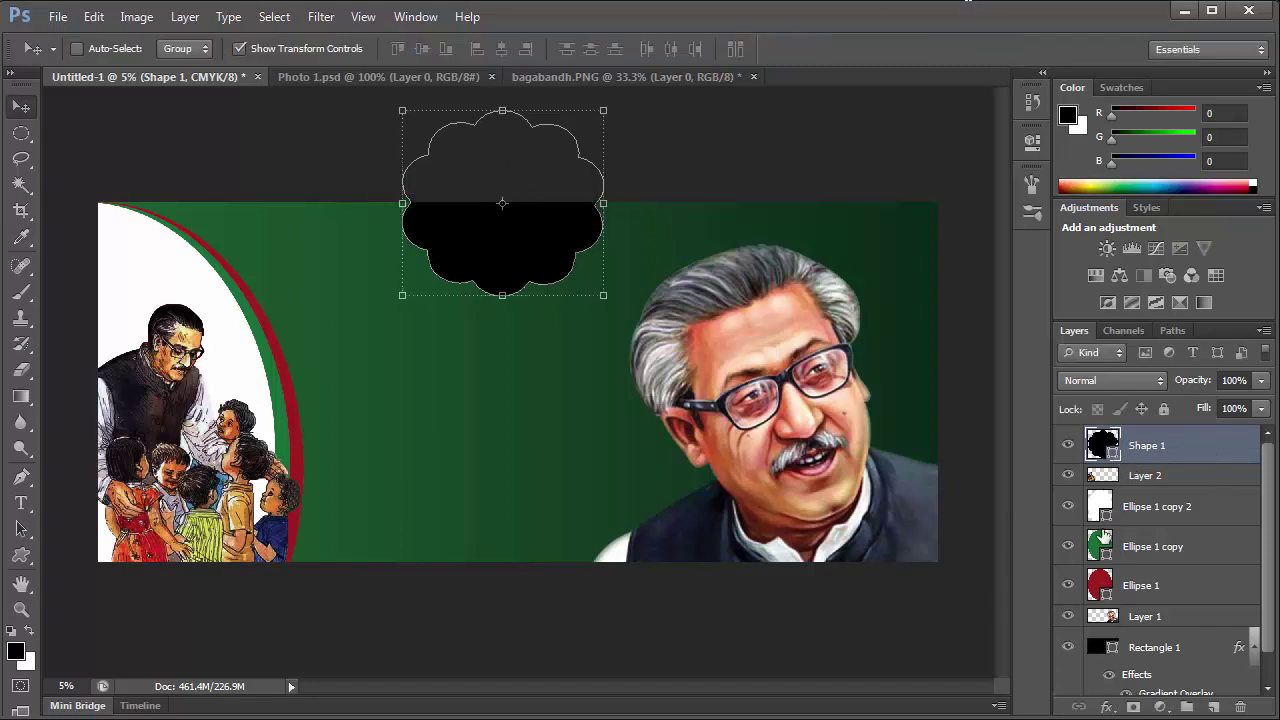
double_click(1114, 452)
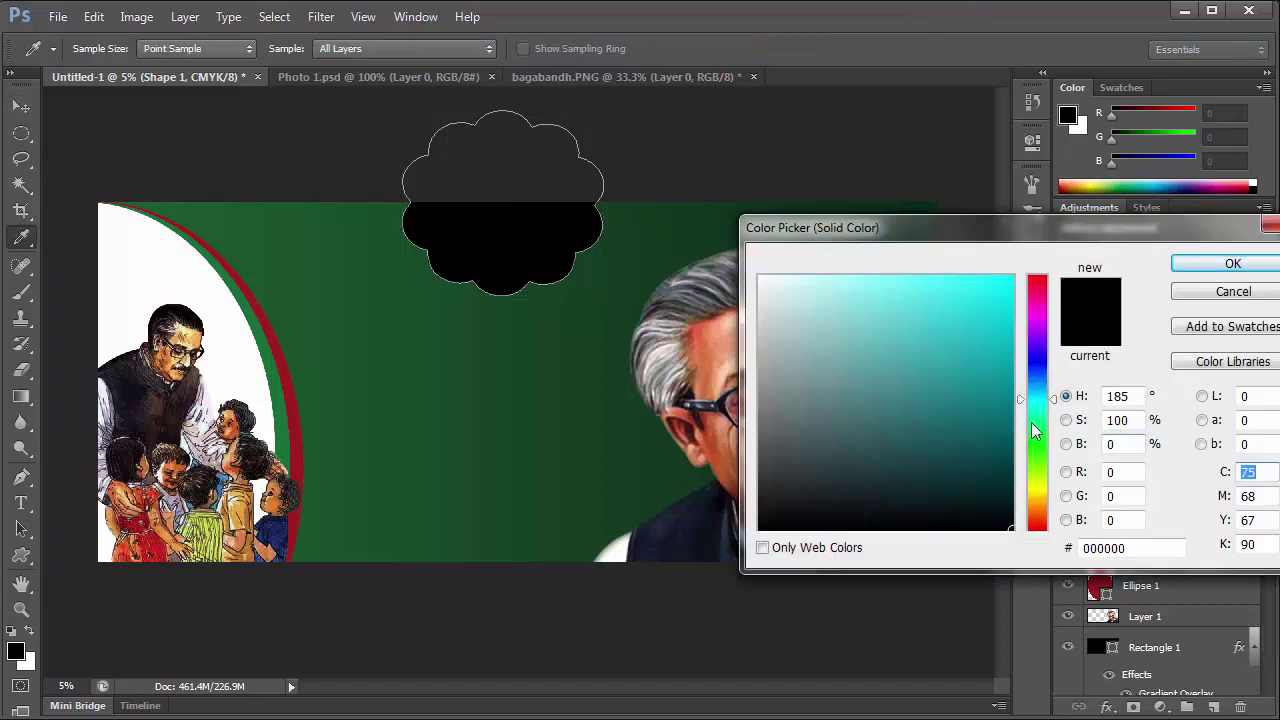
left_click(1038, 439)
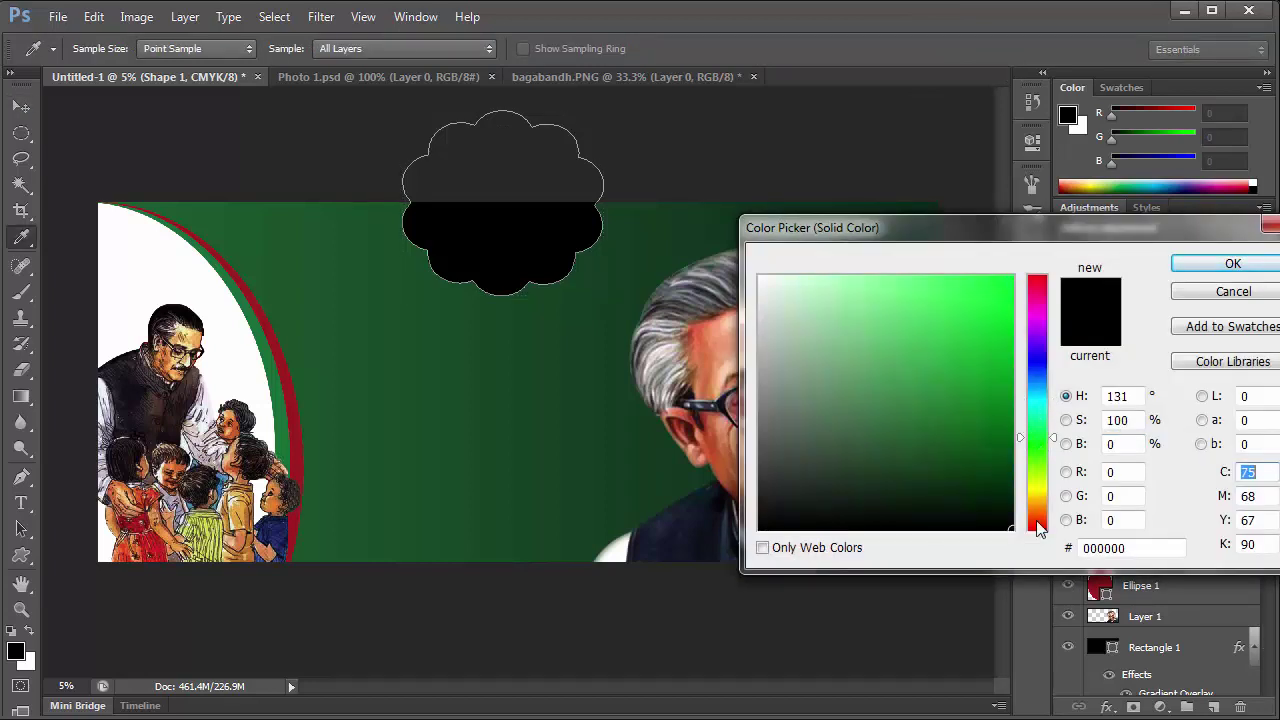
left_click(1040, 508)
left_click_drag(1012, 412, 1060, 255)
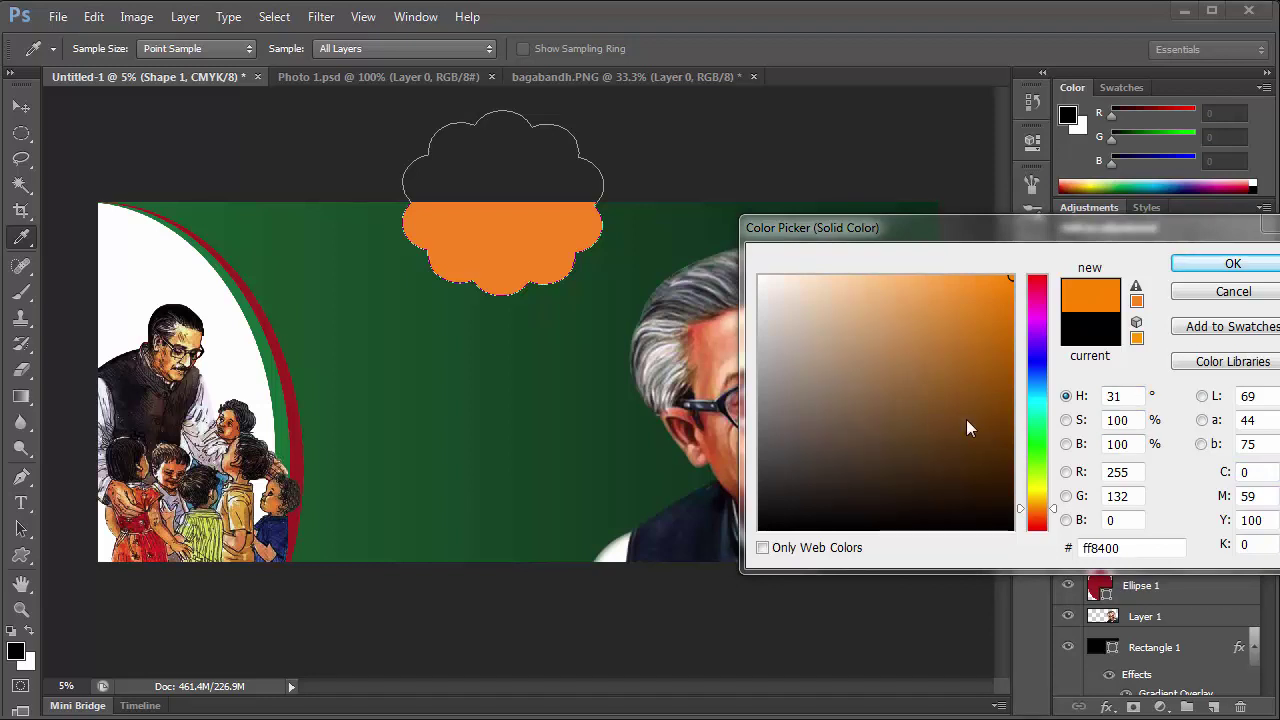
left_click(1020, 448)
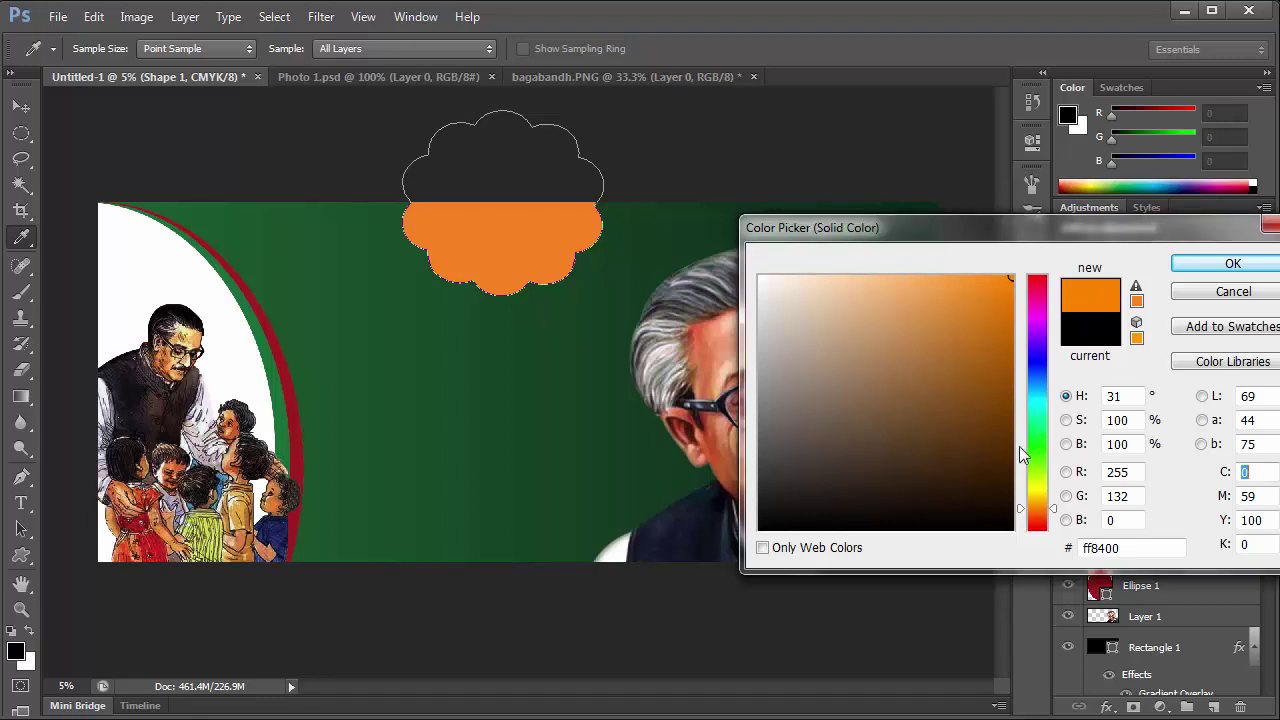
left_click(1037, 443)
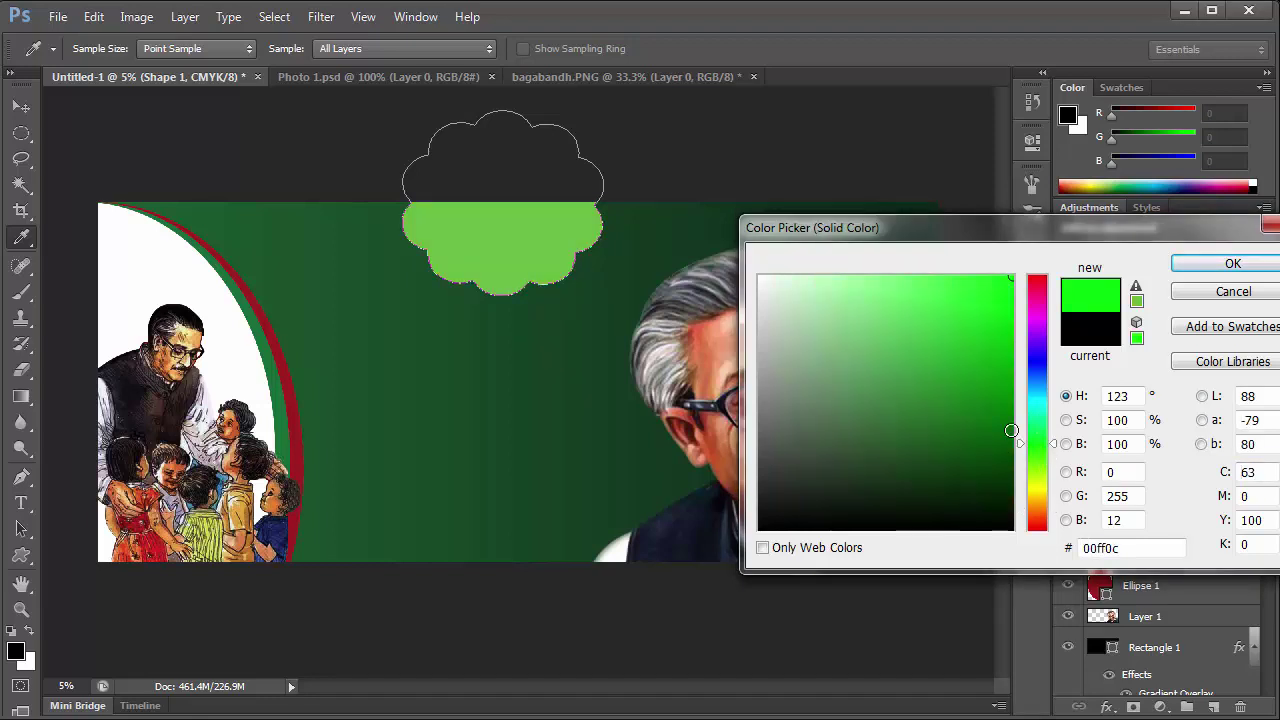
left_click_drag(1004, 358, 1003, 380)
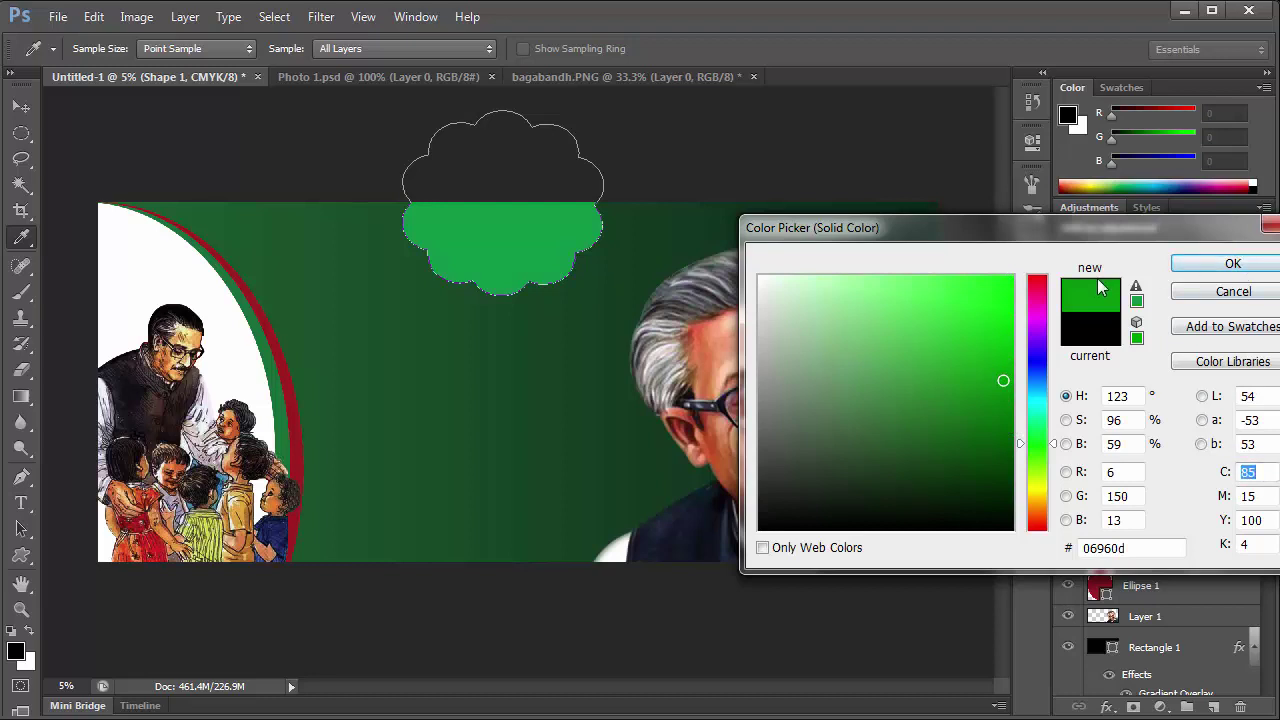
left_click(1228, 266)
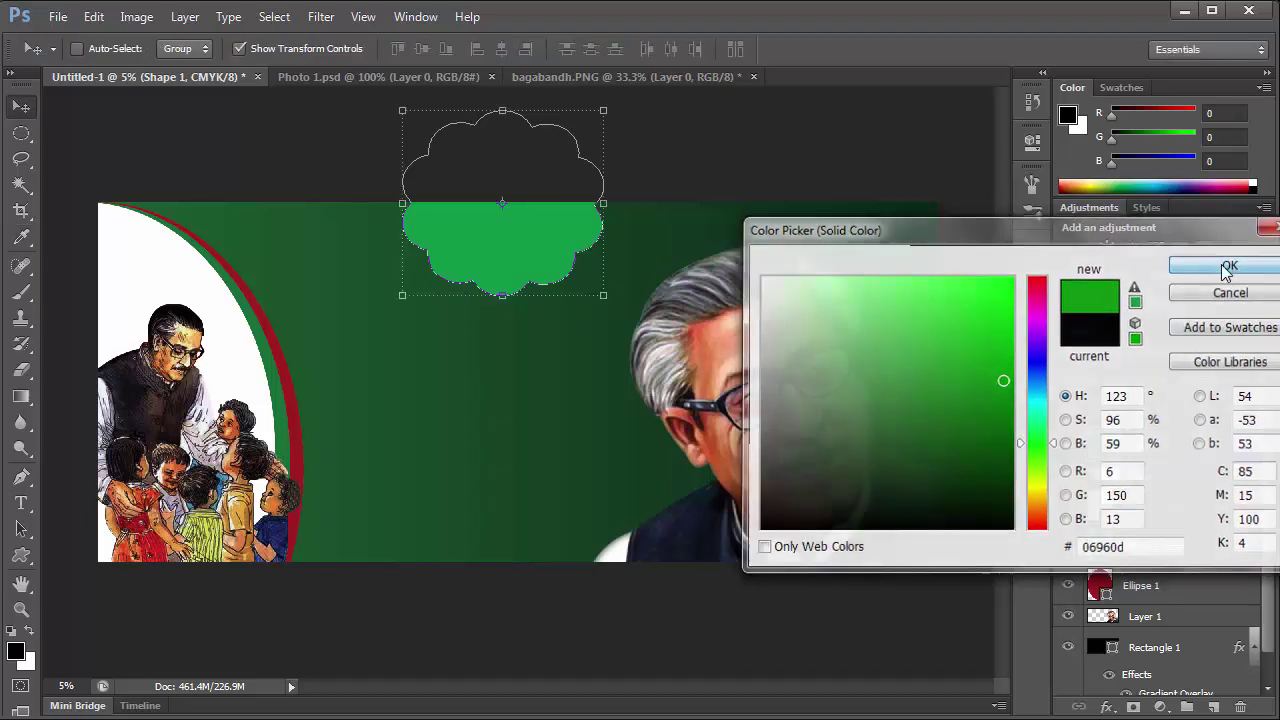
Duplicate Shape 1 and shrink the copy to about 91% around its centre.
right_click(1145, 447)
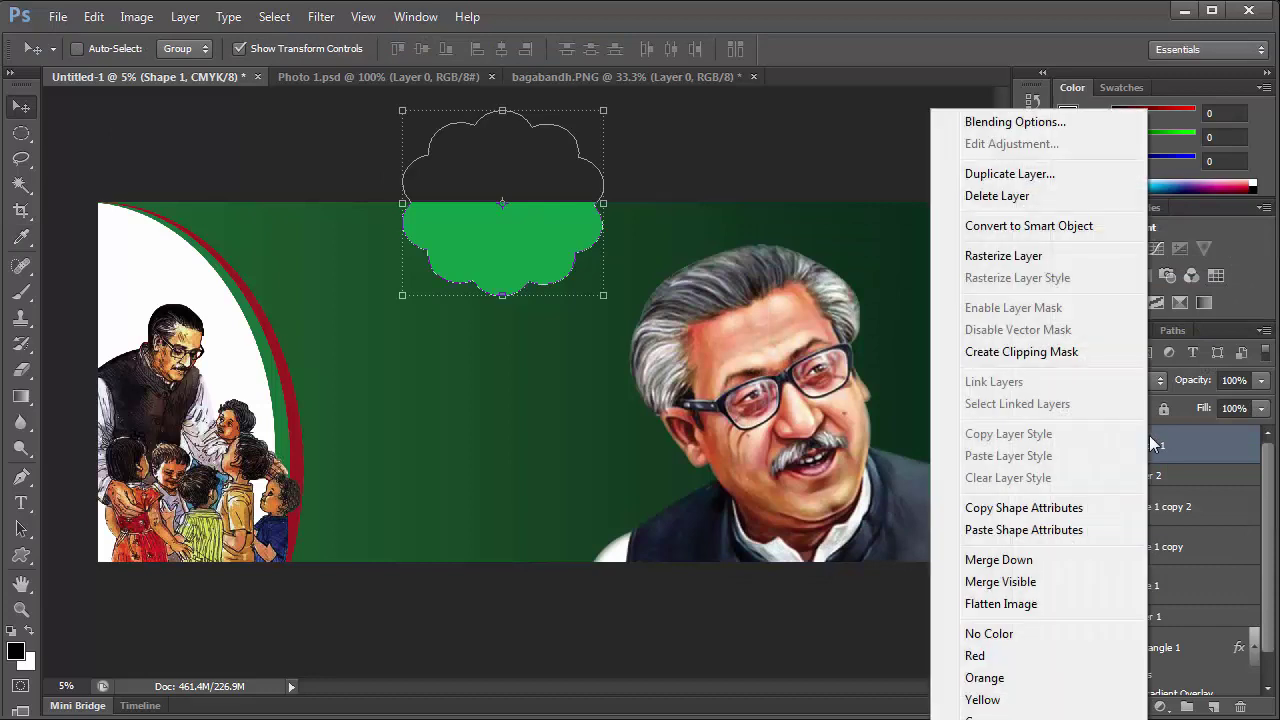
left_click(1009, 176)
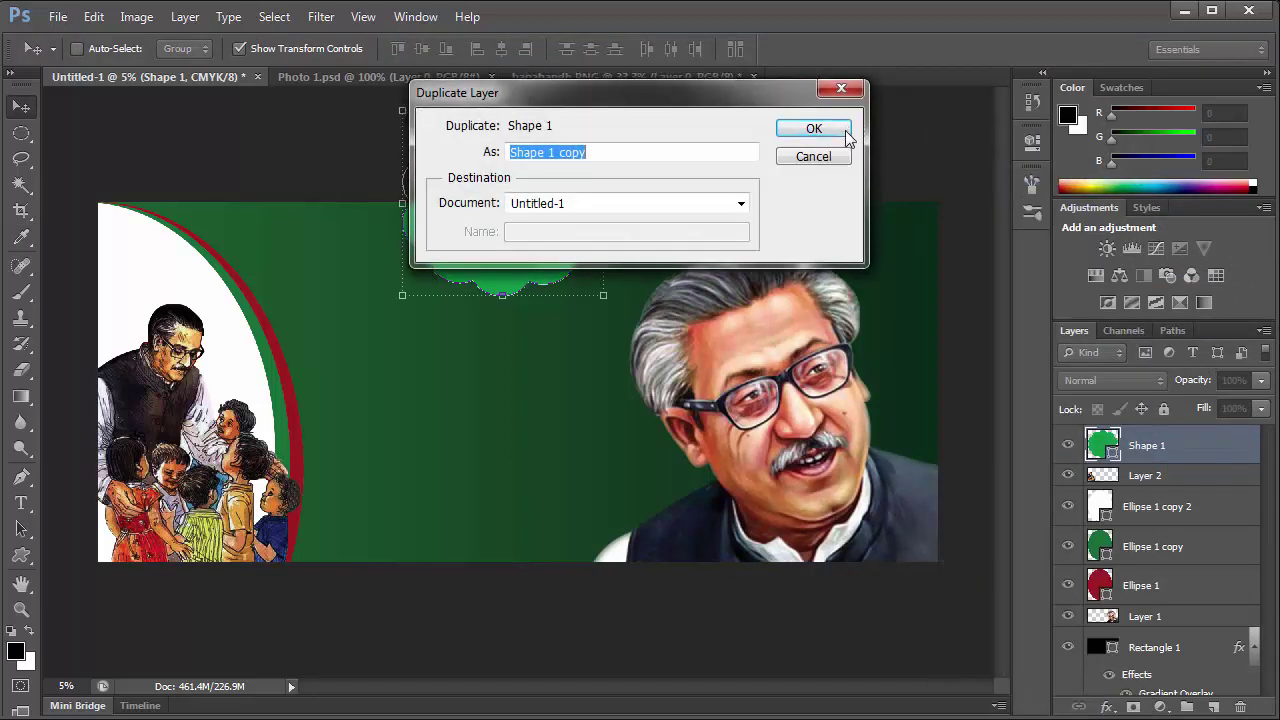
left_click(843, 130)
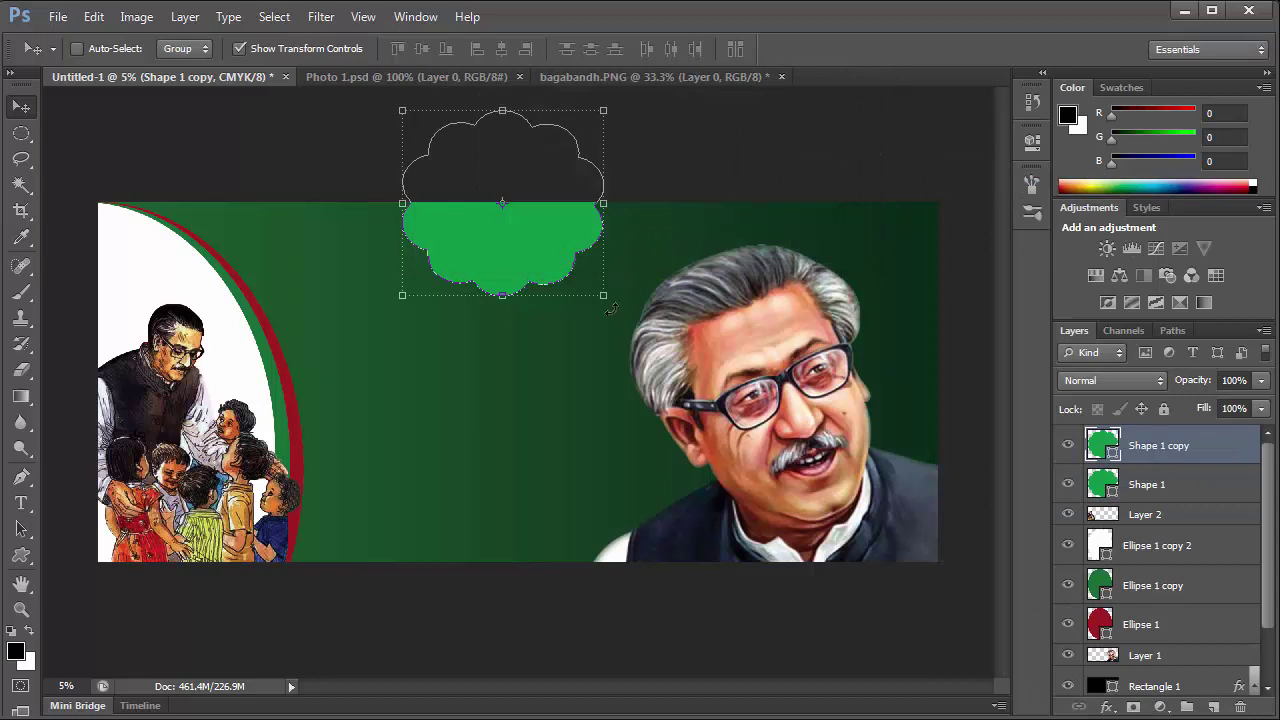
left_click_drag(604, 298, 596, 290)
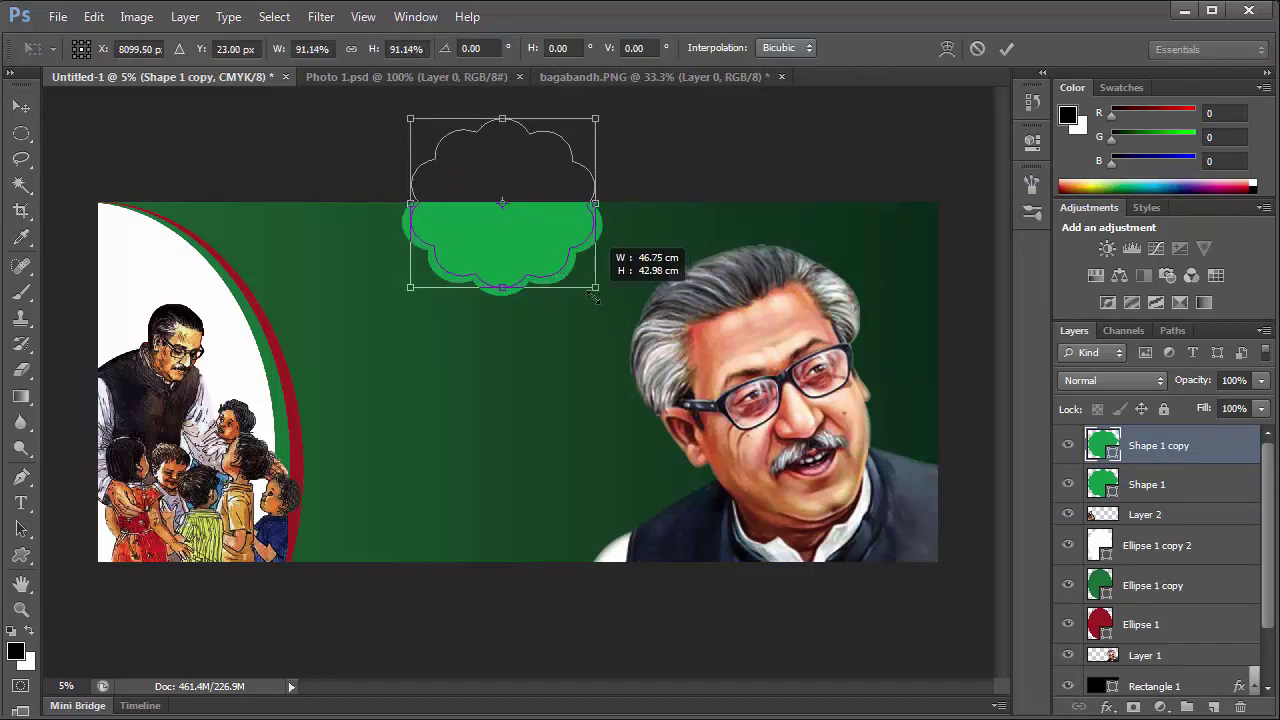
left_click(1008, 50)
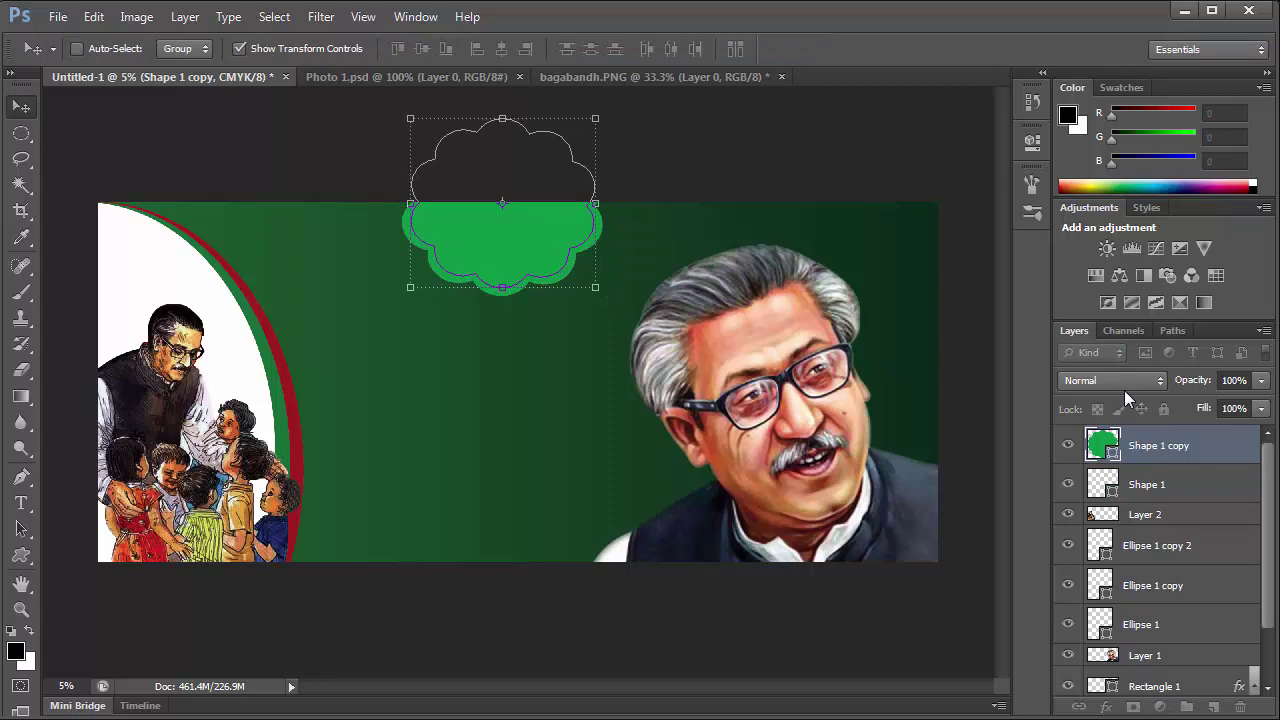
Add a Gradient Overlay layer style to the Shape 1 copy.
right_click(1150, 450)
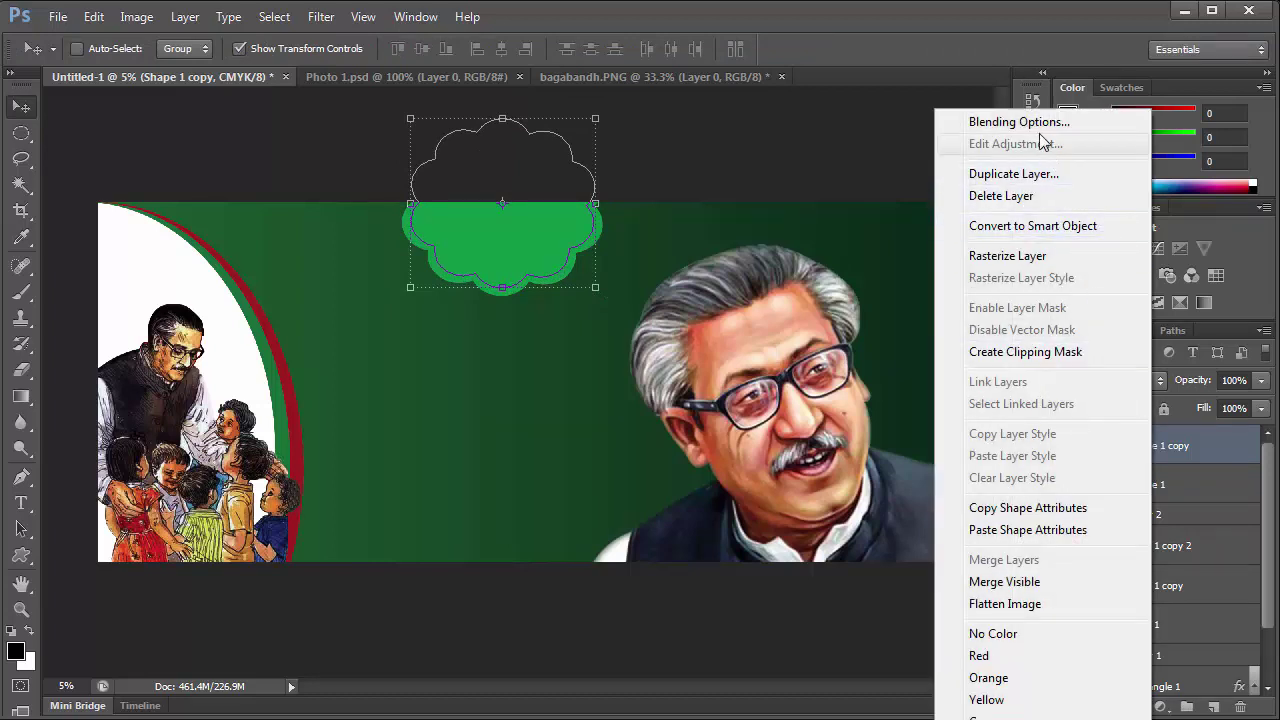
left_click(1039, 122)
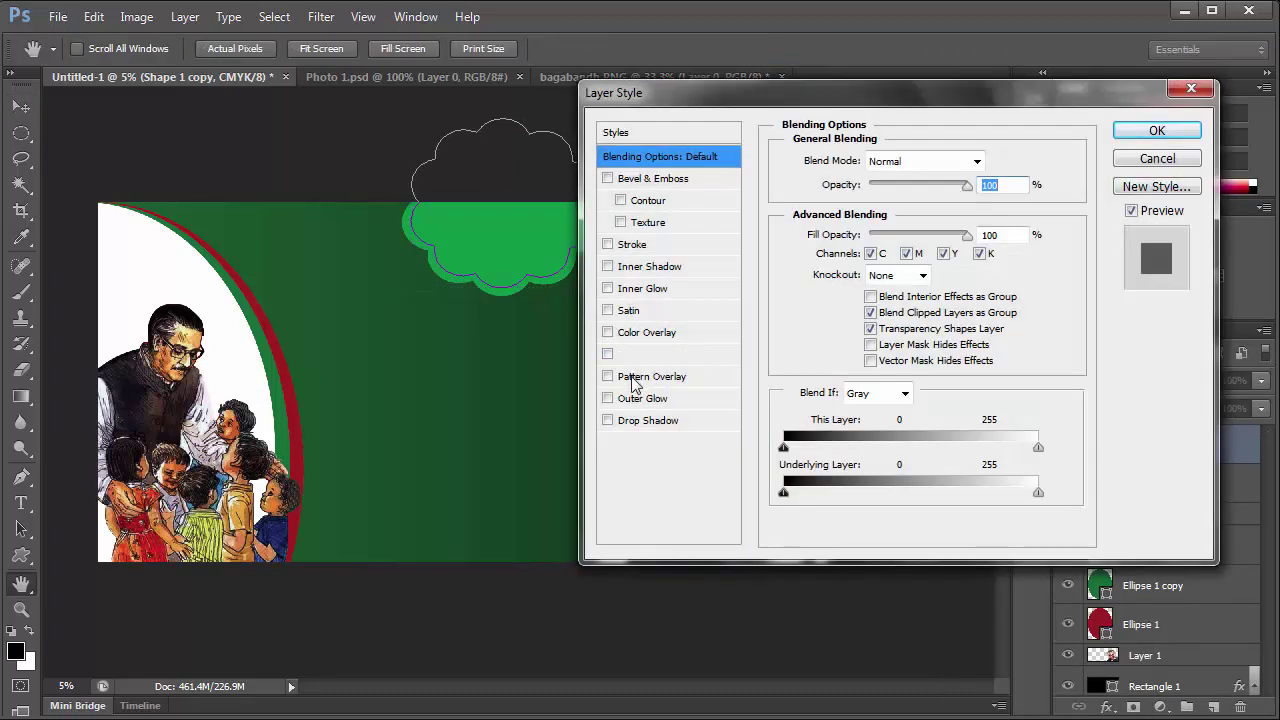
left_click(608, 354)
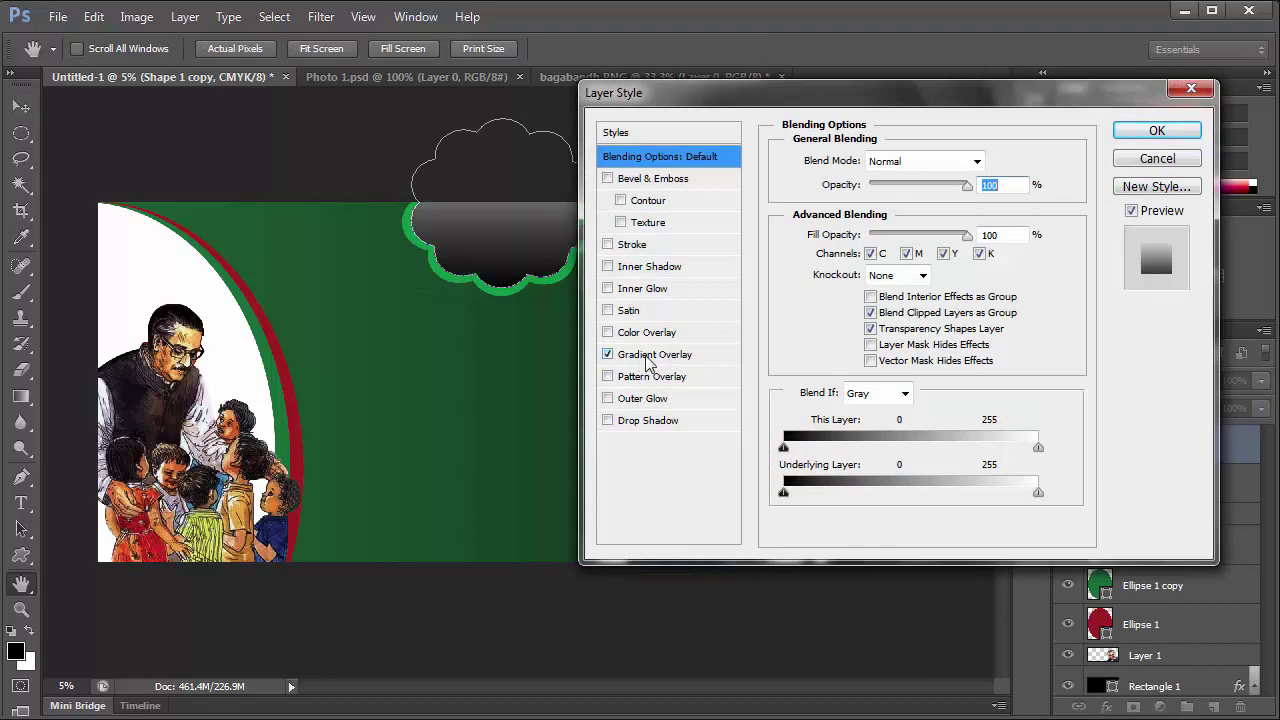
left_click(650, 354)
left_click_drag(740, 104, 837, 108)
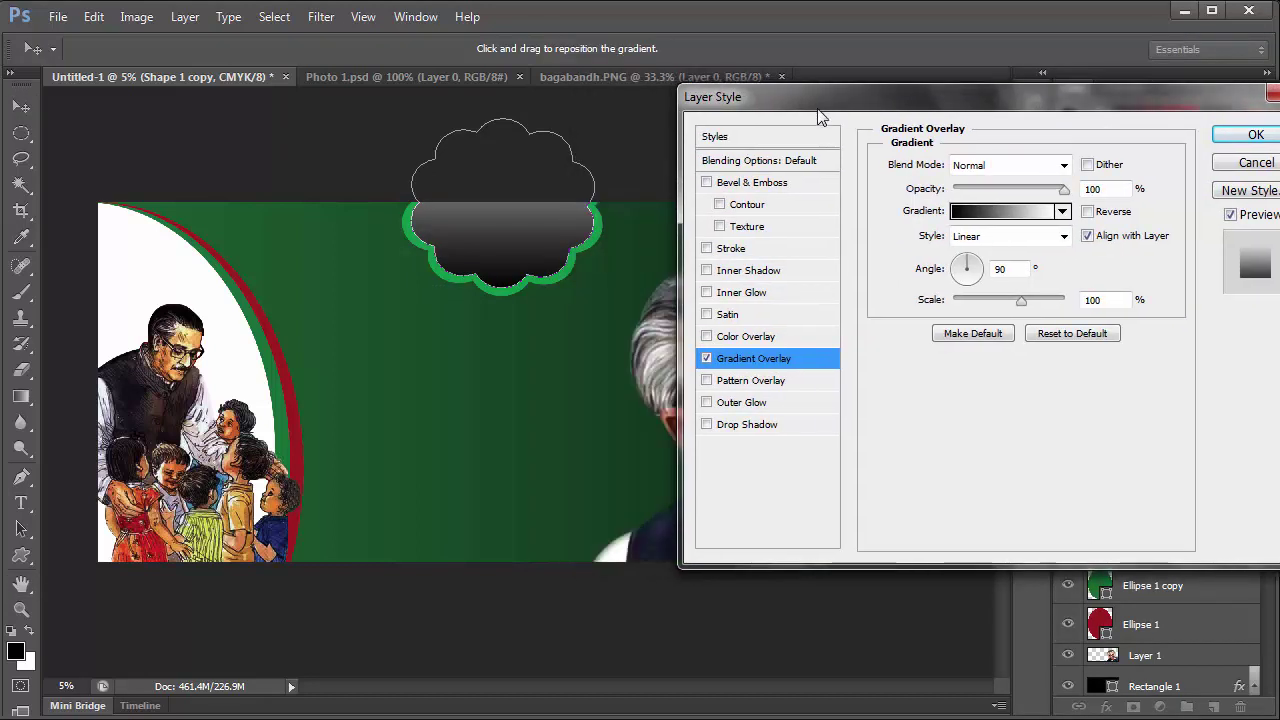
left_click(1016, 212)
Set the gradient stops to dark red 8e0909 and 1c0202, then apply the overlay.
left_click(714, 487)
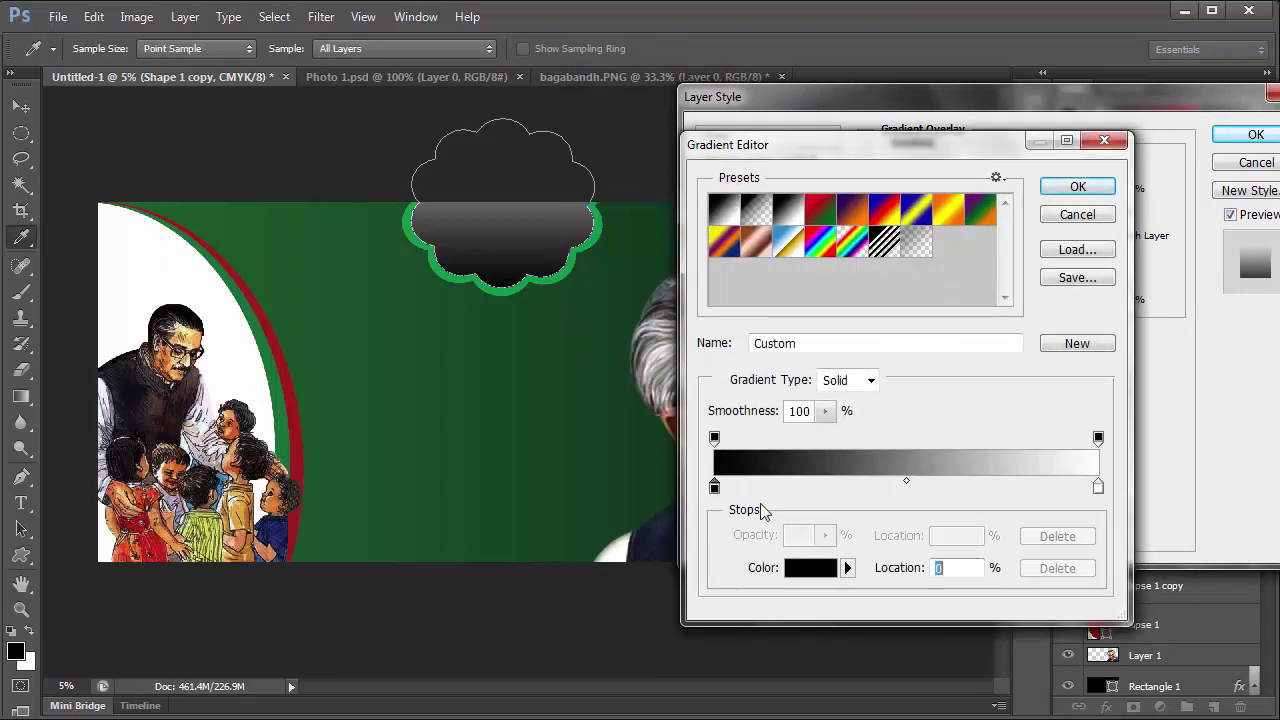
left_click(805, 568)
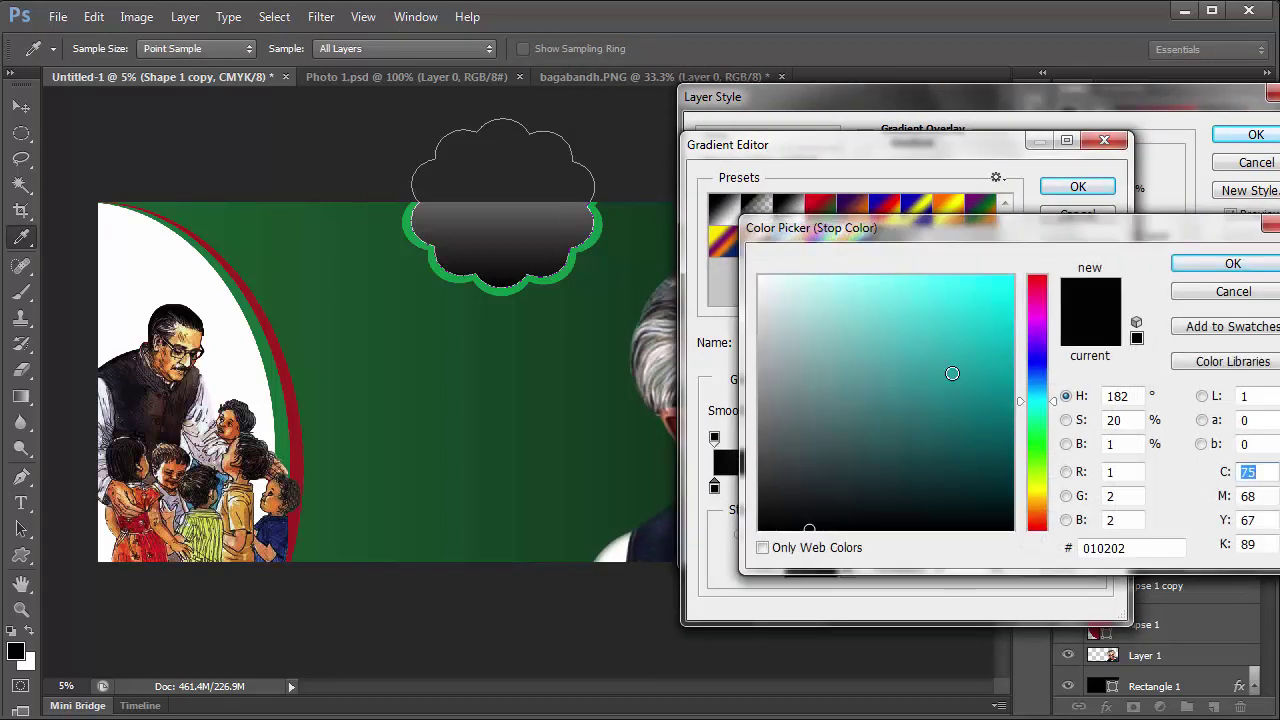
left_click_drag(1043, 290, 1043, 276)
left_click_drag(997, 346, 997, 388)
left_click(1233, 263)
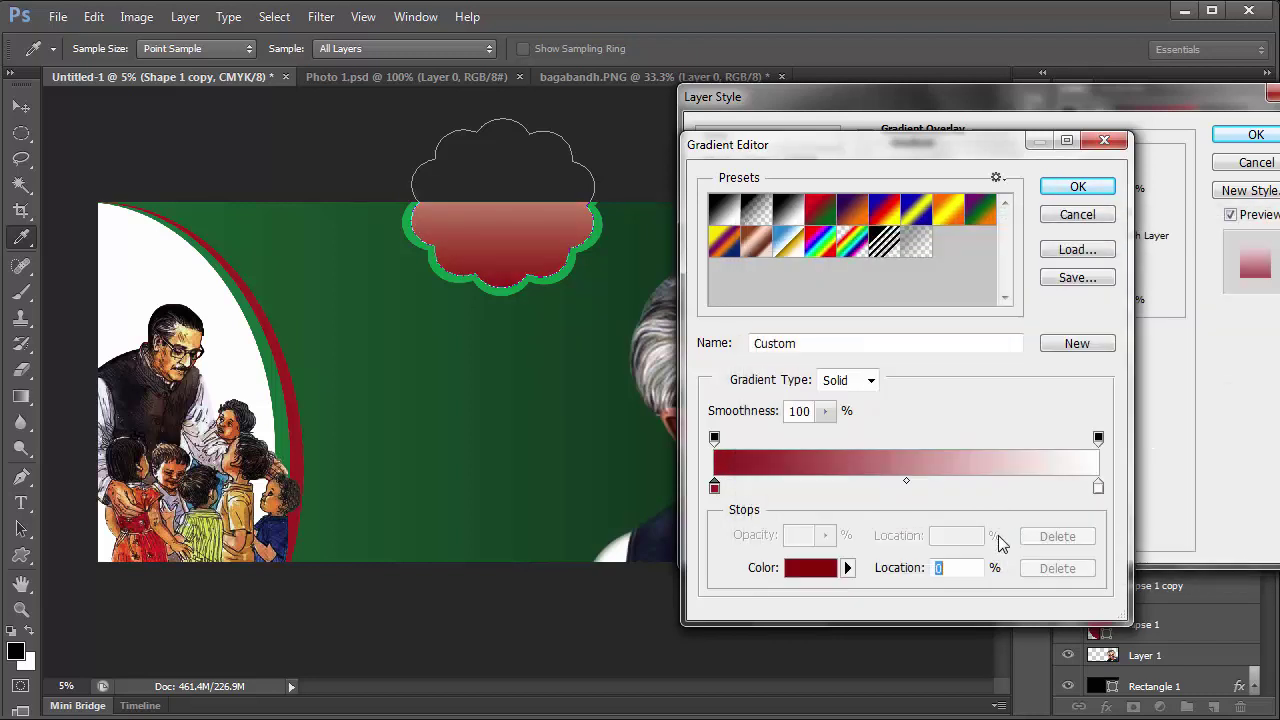
left_click(1098, 487)
left_click(808, 568)
left_click_drag(962, 425, 998, 501)
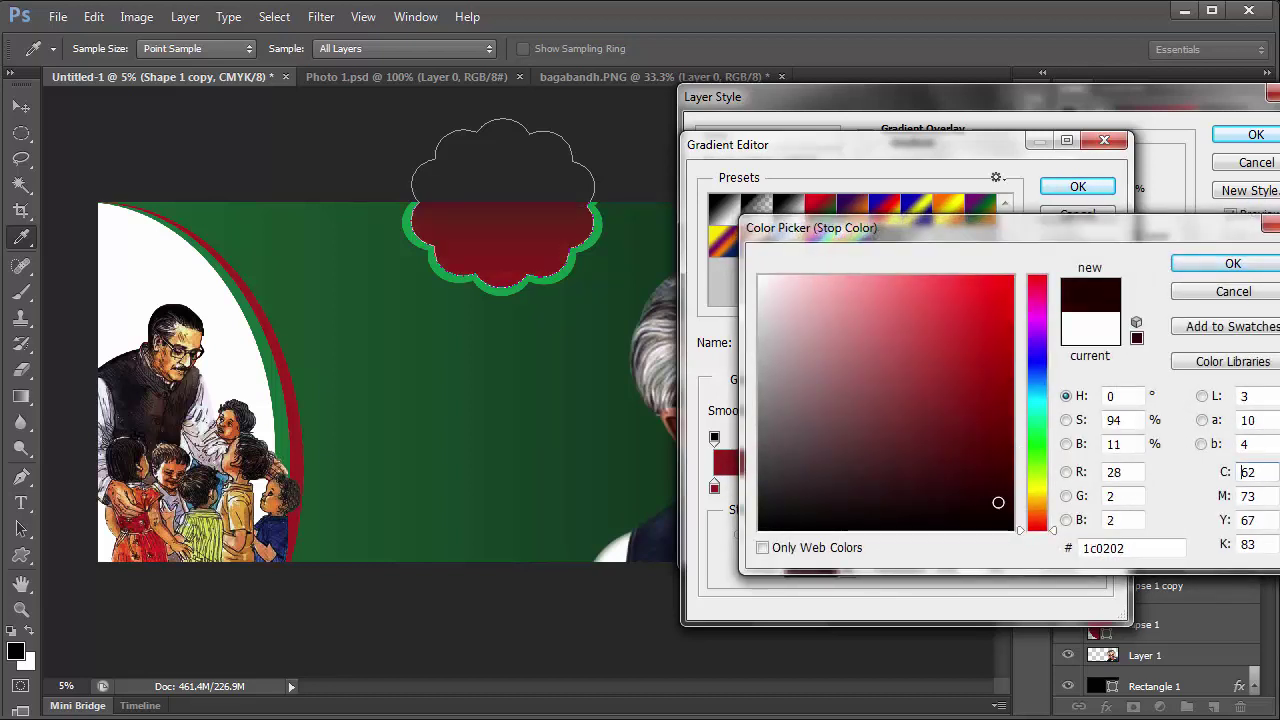
left_click(1233, 264)
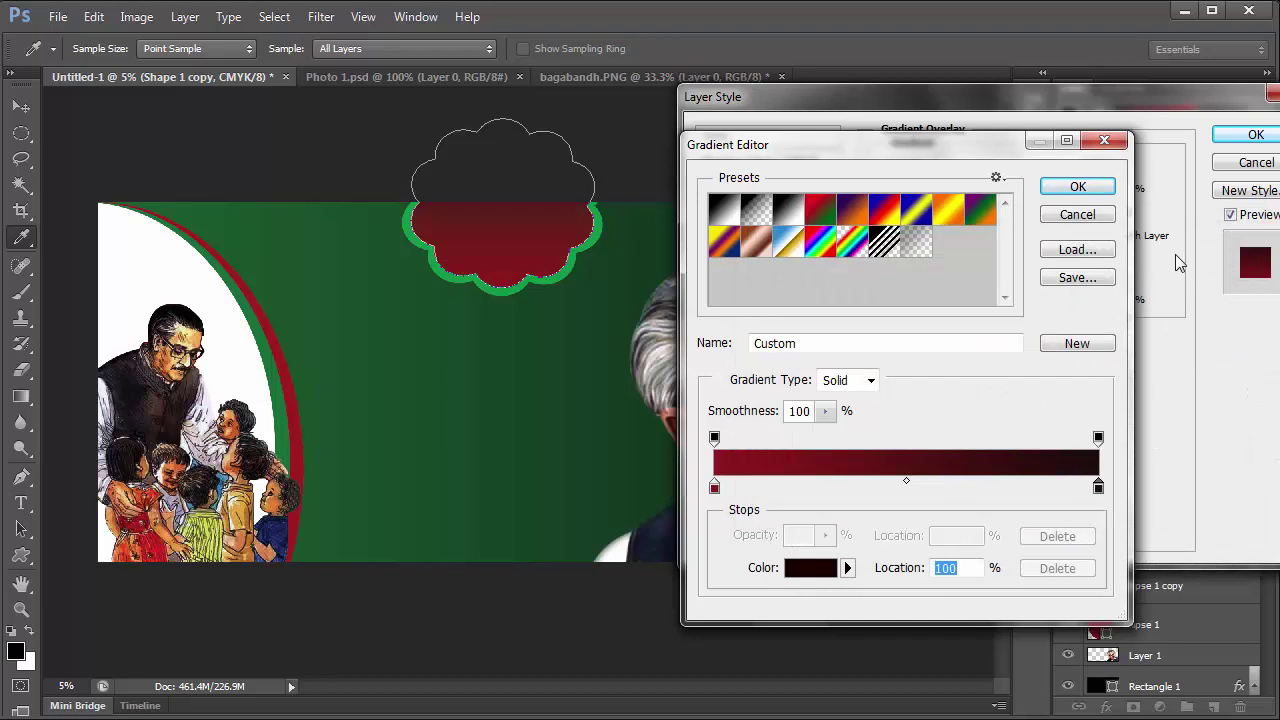
left_click(1078, 187)
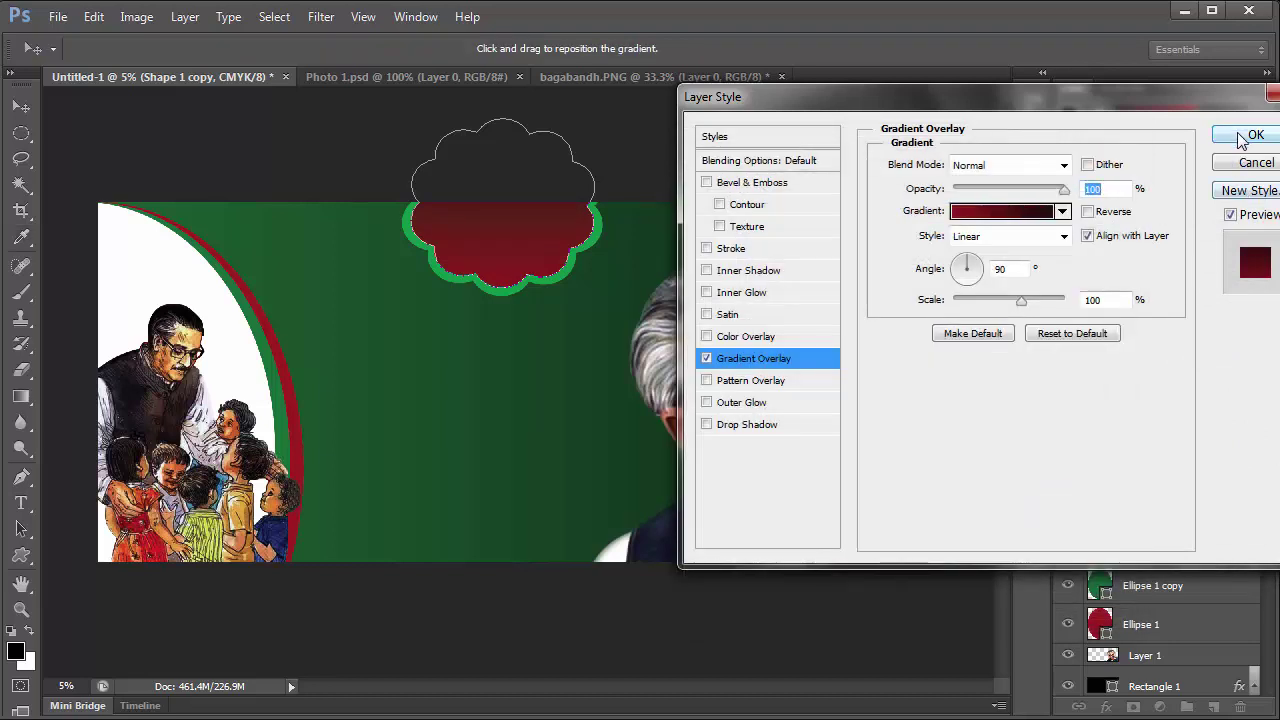
left_click(1252, 135)
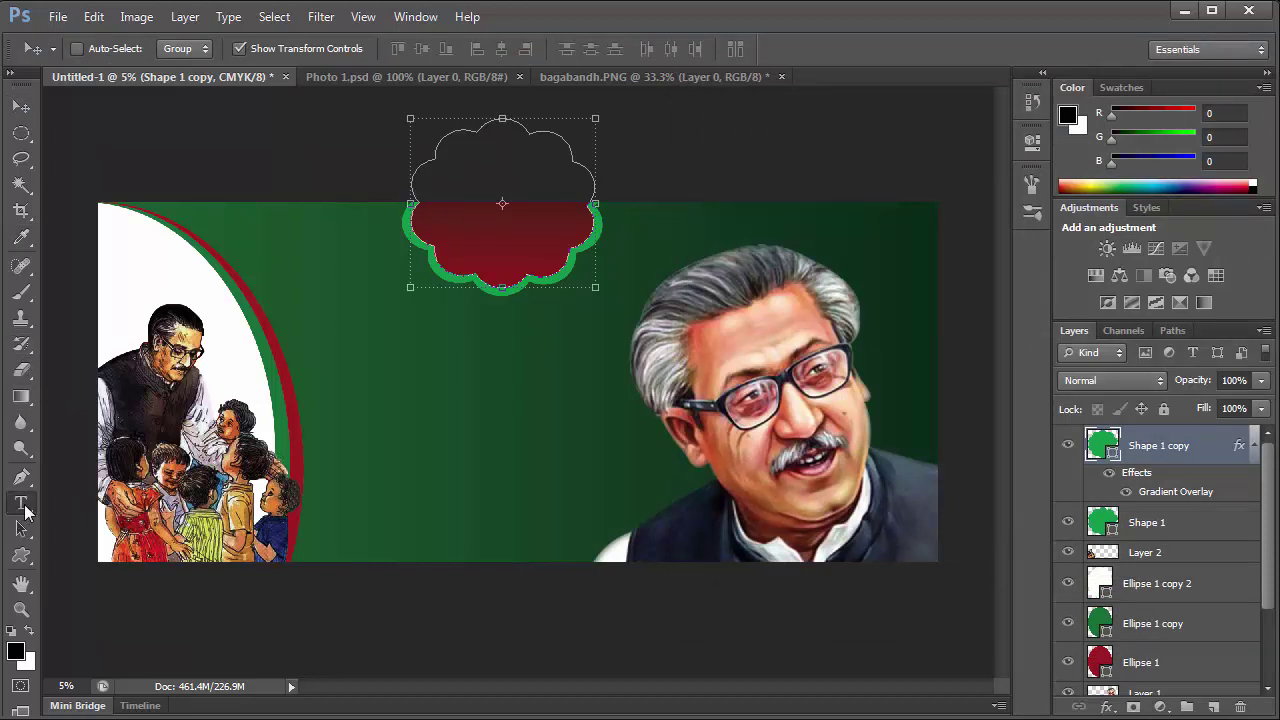
Type a white Bengali ১৭ text layer and enlarge it with Free Transform.
left_click(377, 369)
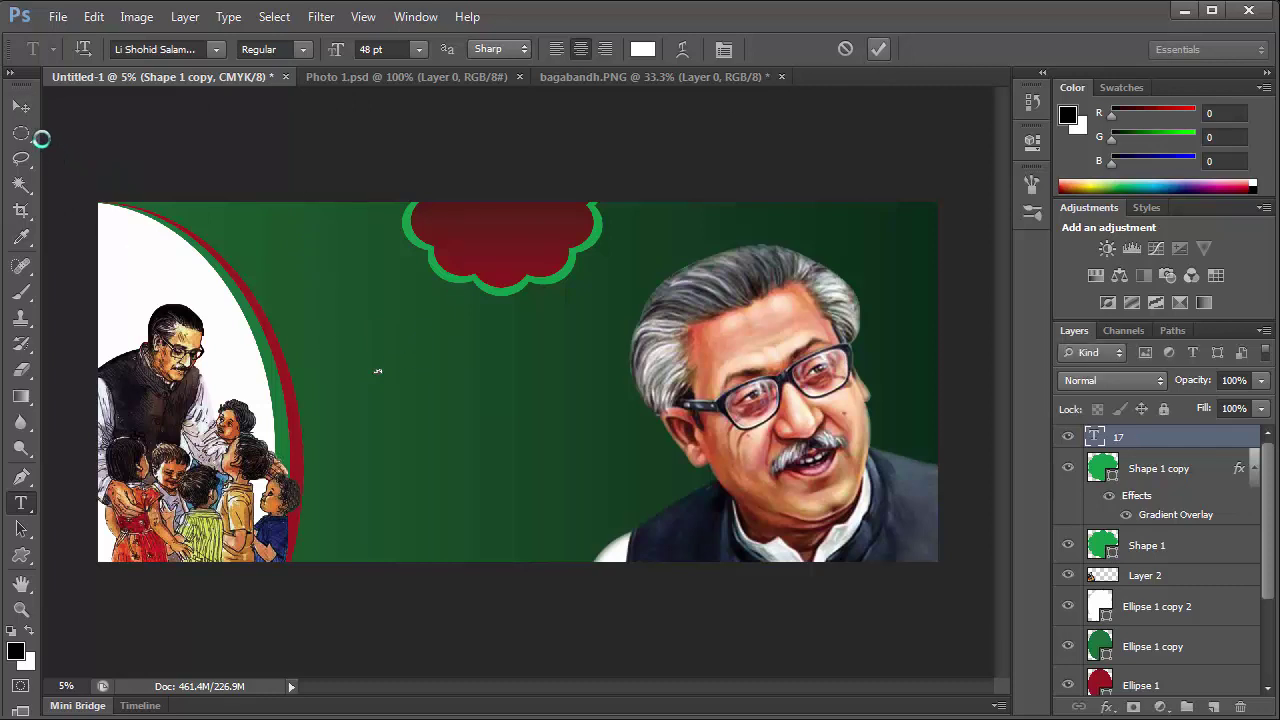
key("v")
mouse_move(391, 379)
left_mouse_down()
mouse_move(497, 467)
mouse_move(548, 474)
mouse_move(518, 467)
left_mouse_up()
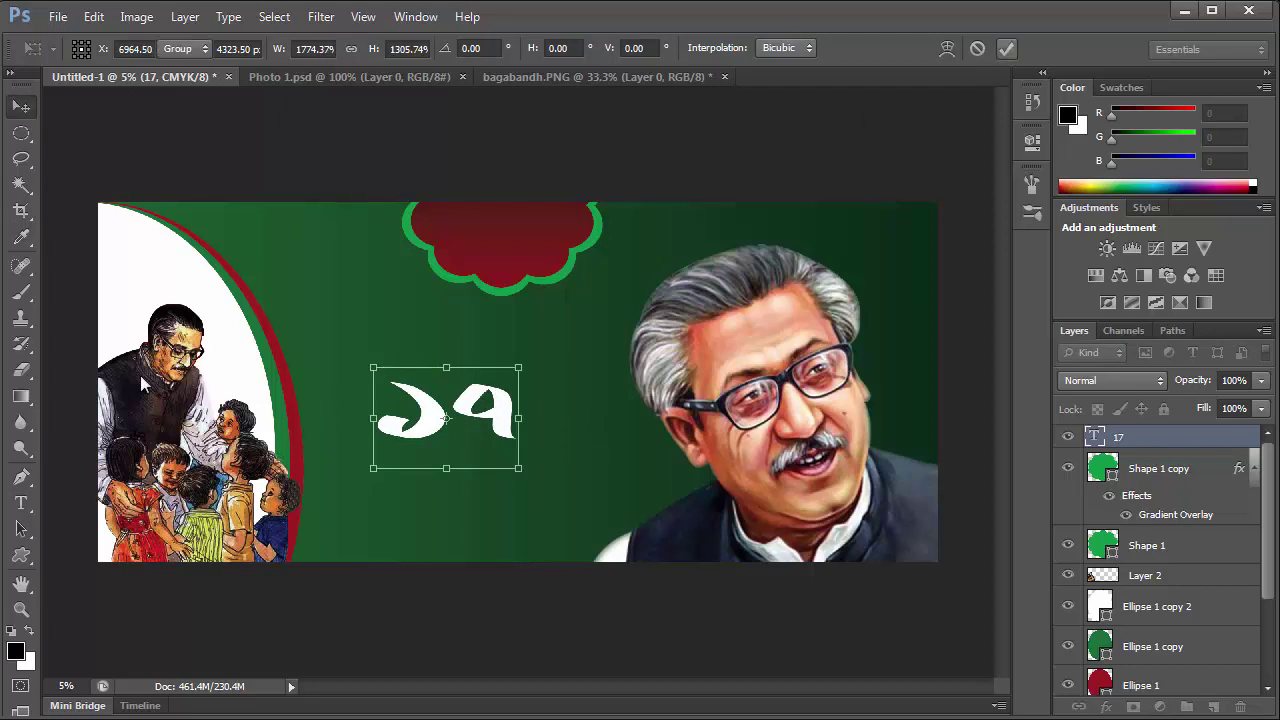
key("Return")
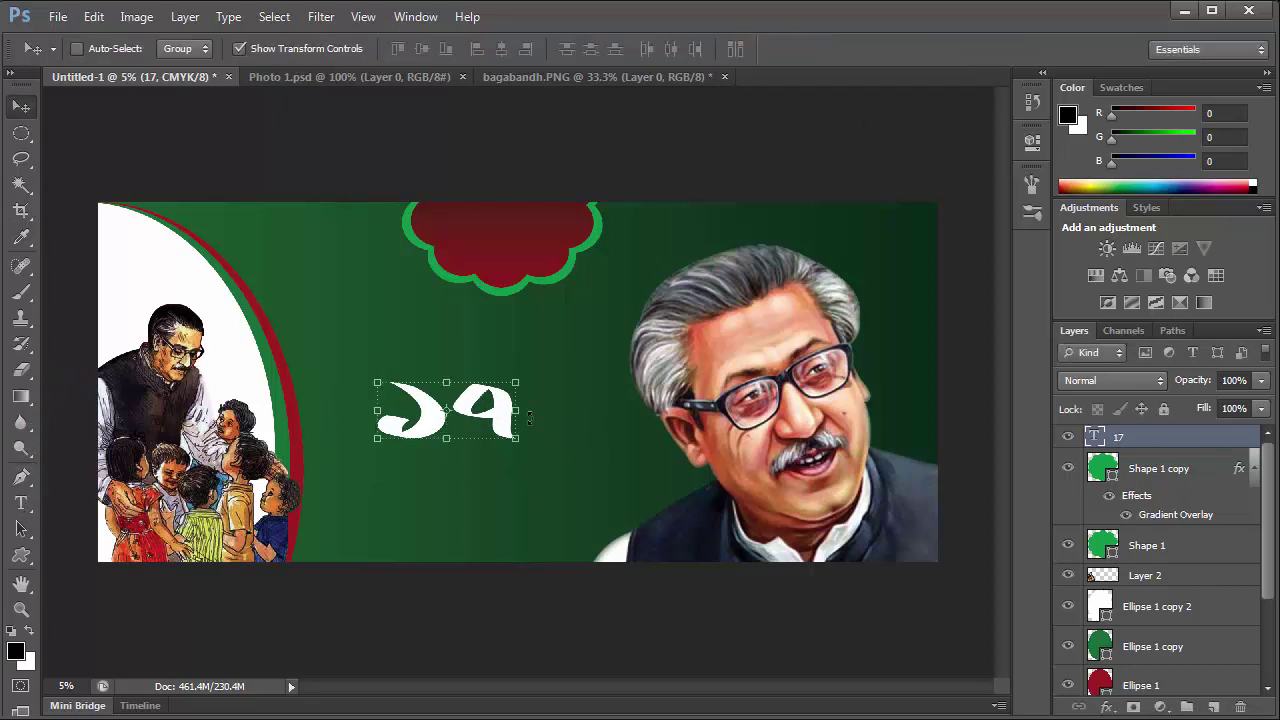
Raise the ১৭ font size, narrow it to 55.03% width and place it on the red cloud.
left_click(21, 503)
double_click(460, 405)
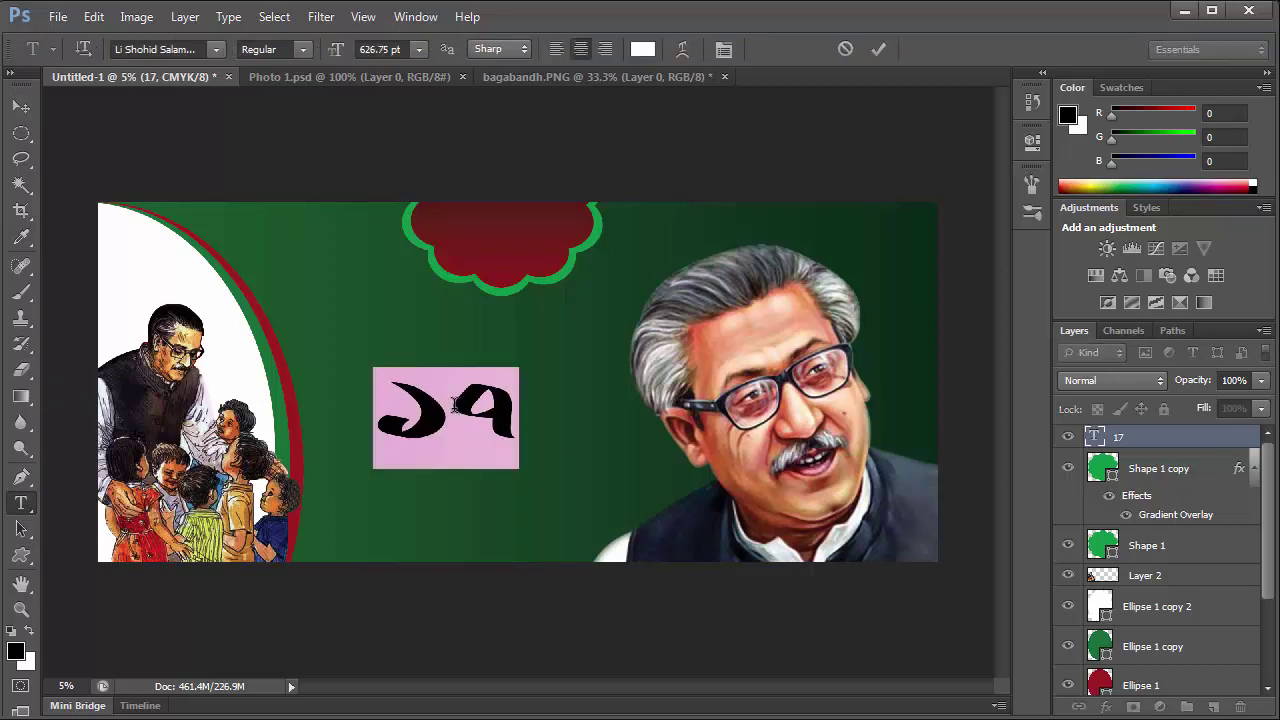
left_click(21, 105)
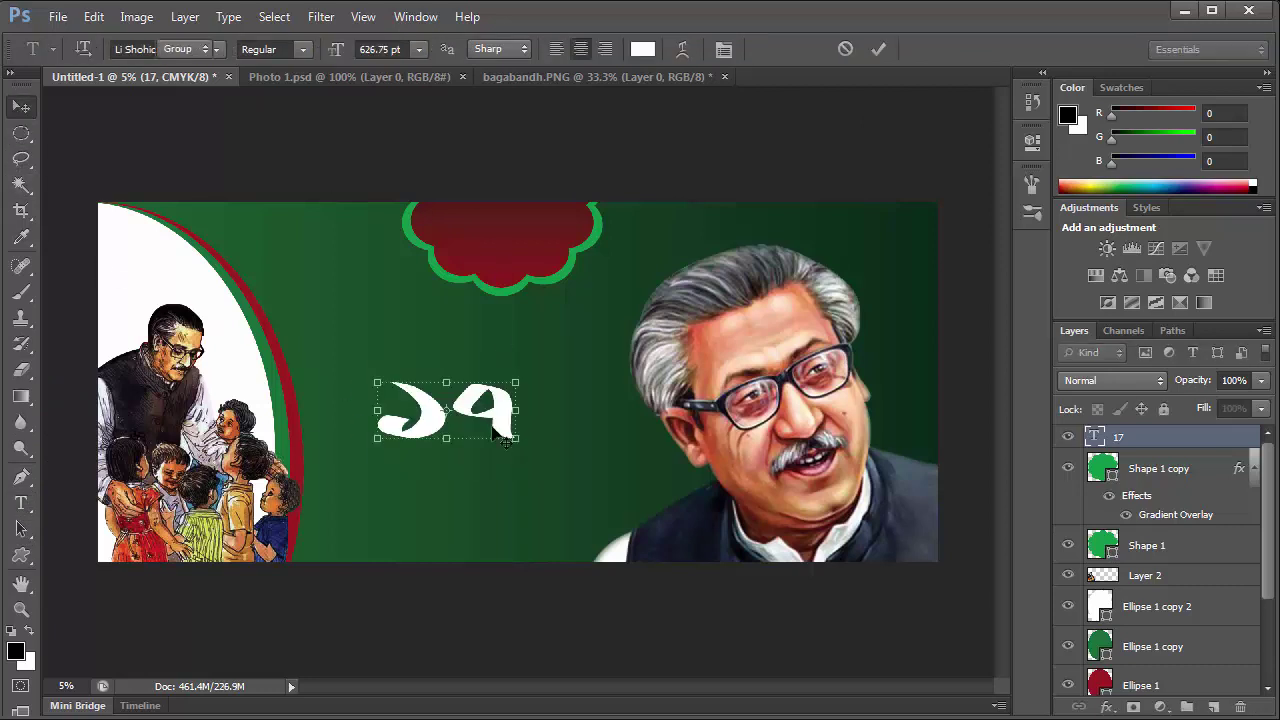
mouse_move(524, 447)
left_mouse_down()
mouse_move(455, 421)
mouse_move(486, 445)
mouse_move(500, 238)
left_mouse_up()
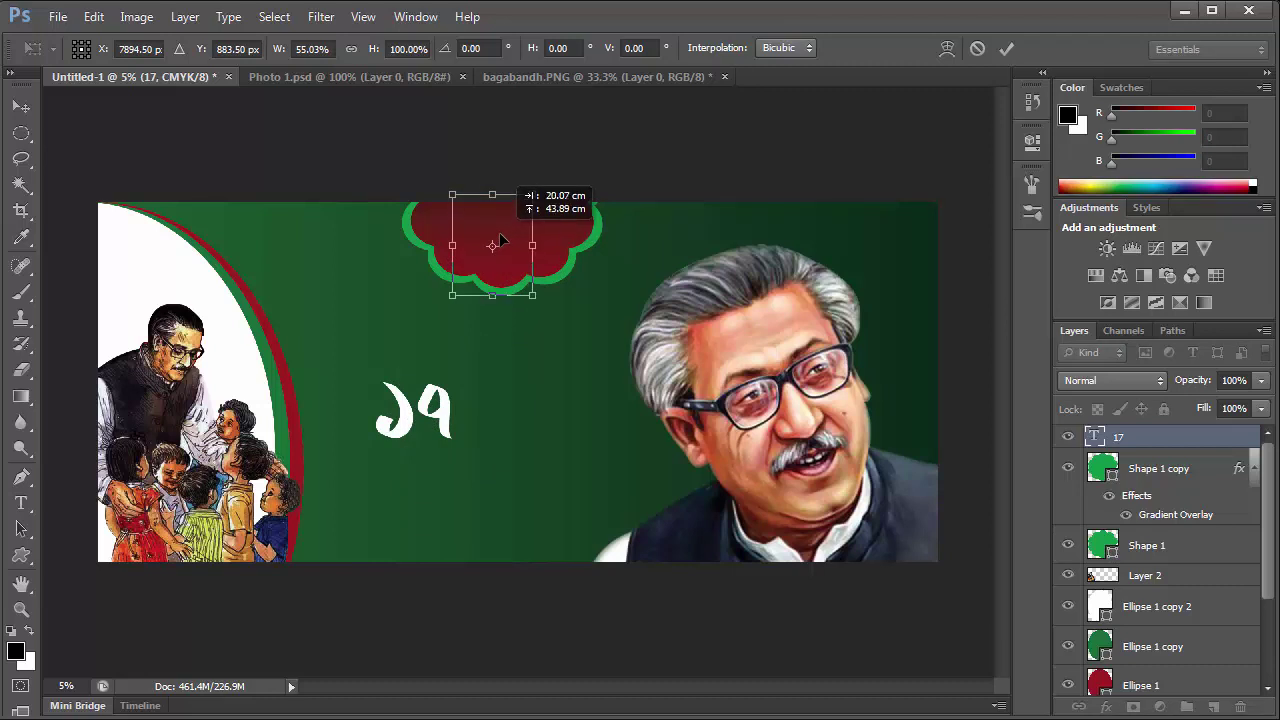
left_click(1004, 48)
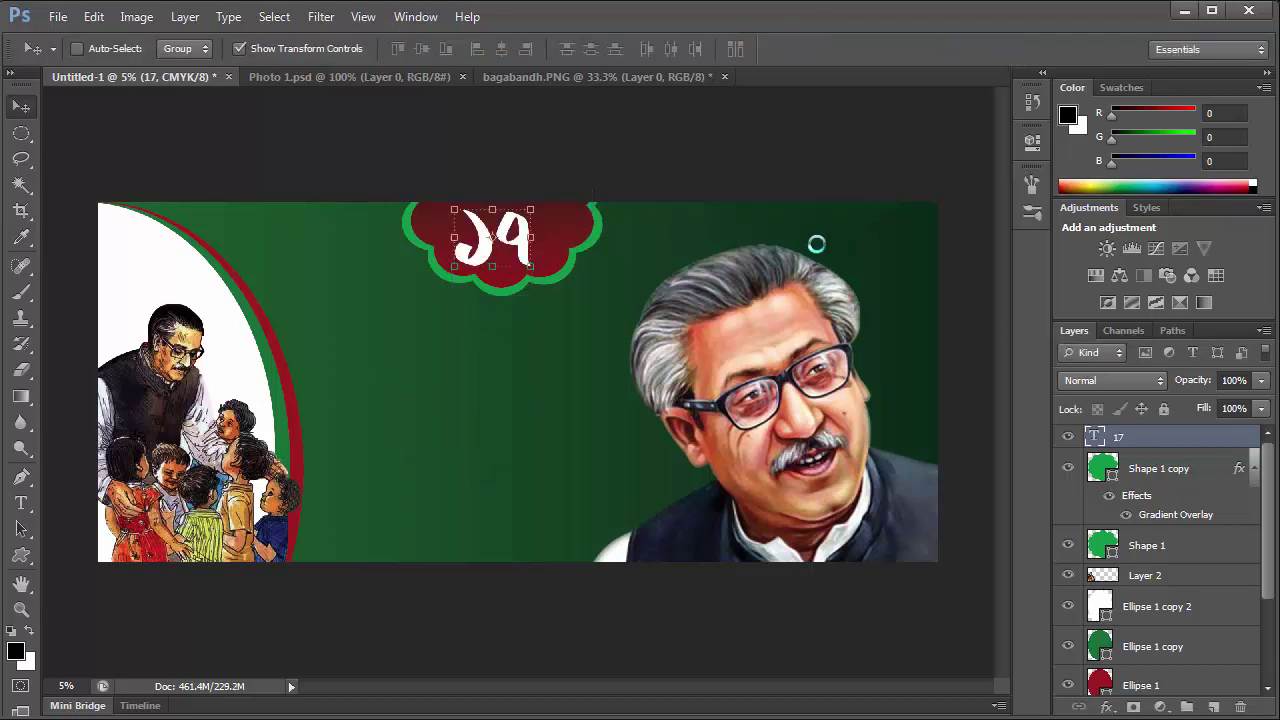
Reshape the 17 to 120.62% width and 76.67% height, centred near the badge top.
left_click(594, 226, "ctrl")
left_click(466, 349, "ctrl")
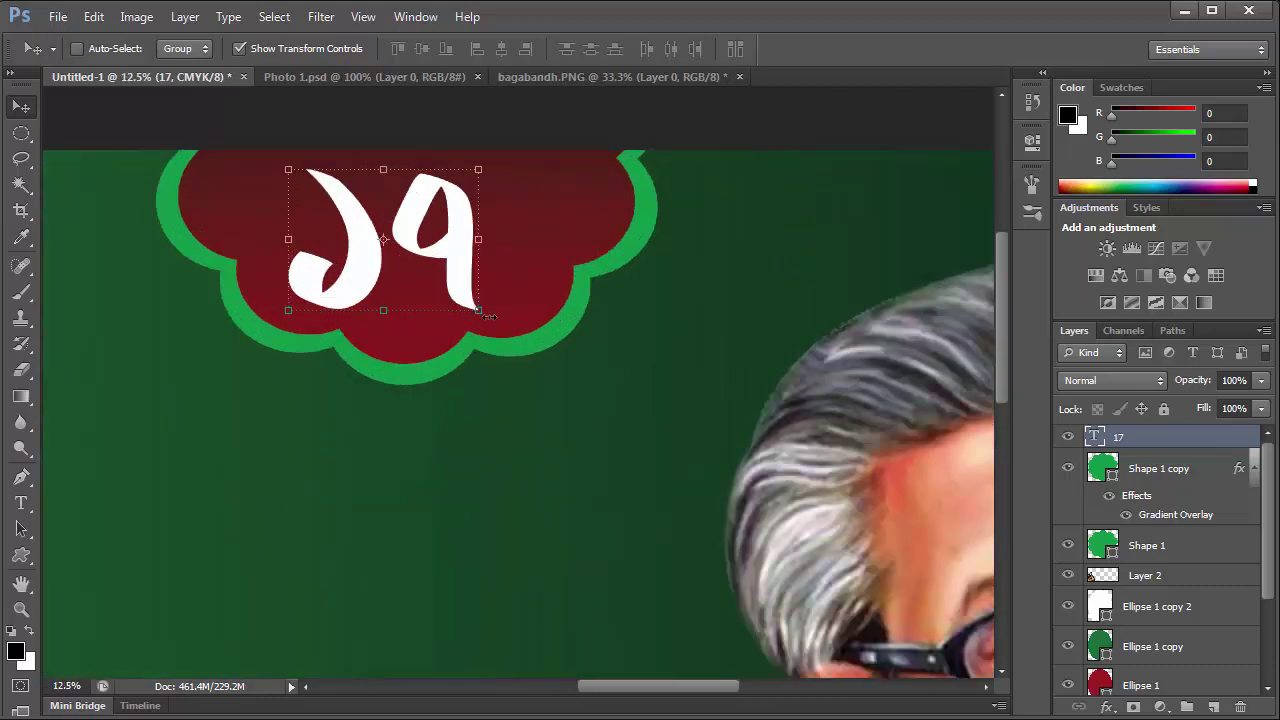
left_click_drag(478, 310, 482, 316)
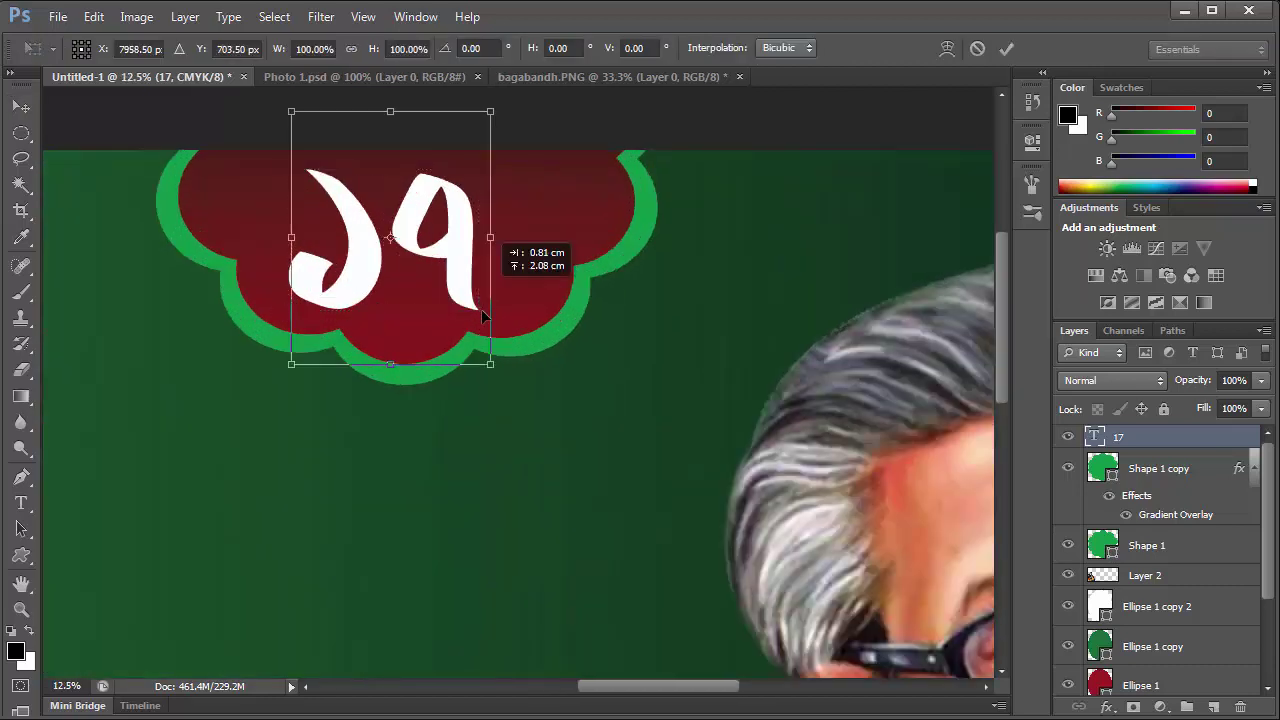
left_click_drag(490, 363, 531, 305)
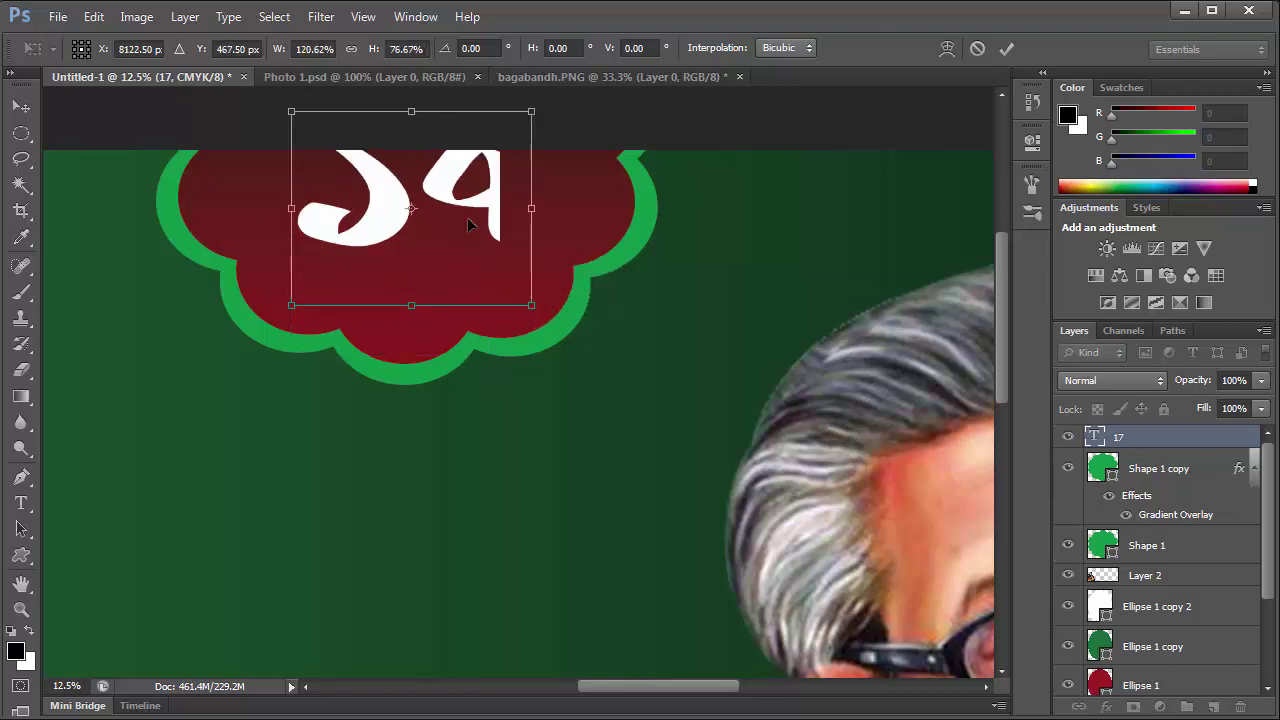
mouse_move(495, 206)
left_mouse_down()
mouse_move(477, 241)
mouse_move(428, 225)
mouse_move(502, 228)
mouse_move(490, 207)
mouse_move(466, 222)
left_mouse_up()
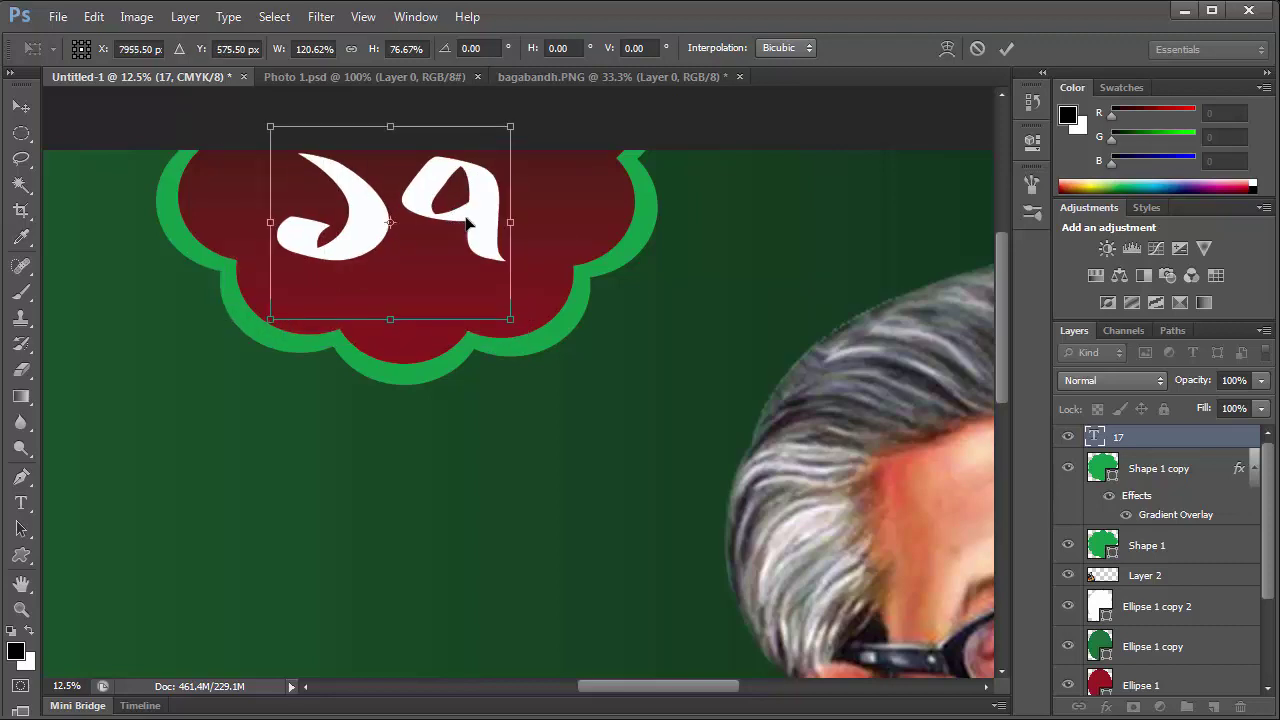
key("Down")
key("Right")
left_click_drag(476, 210, 481, 221)
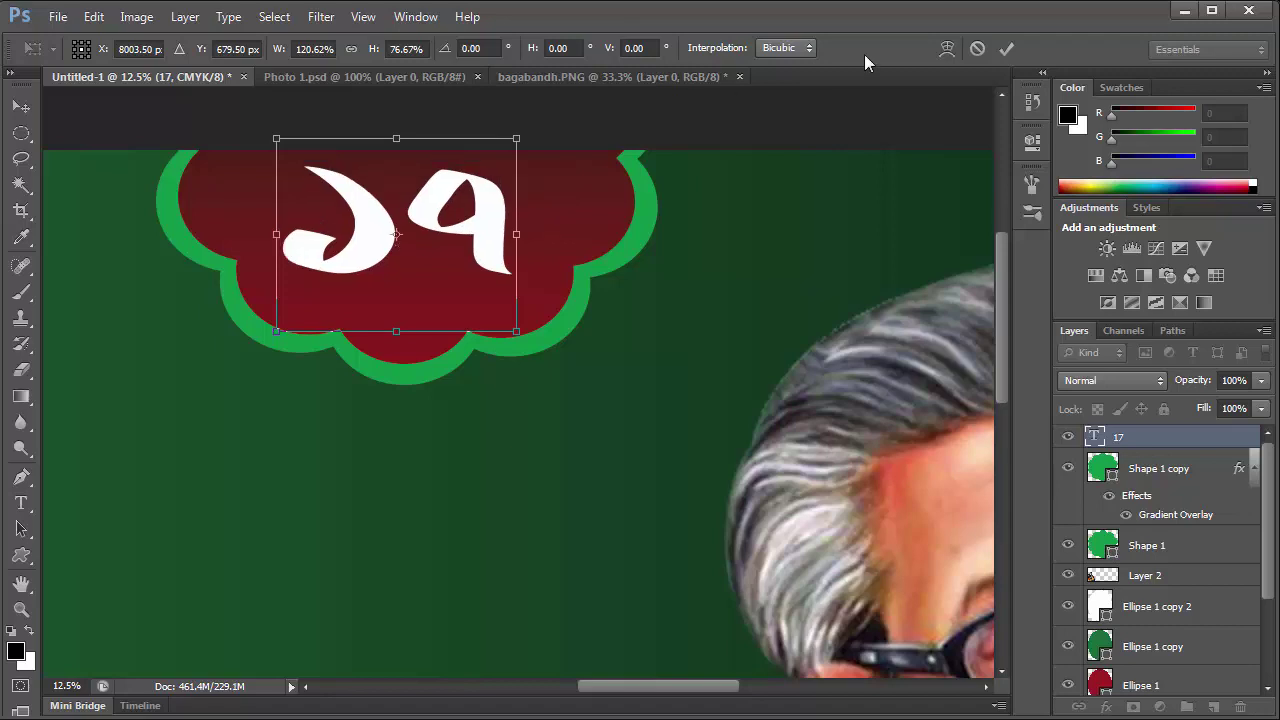
left_click(1007, 55)
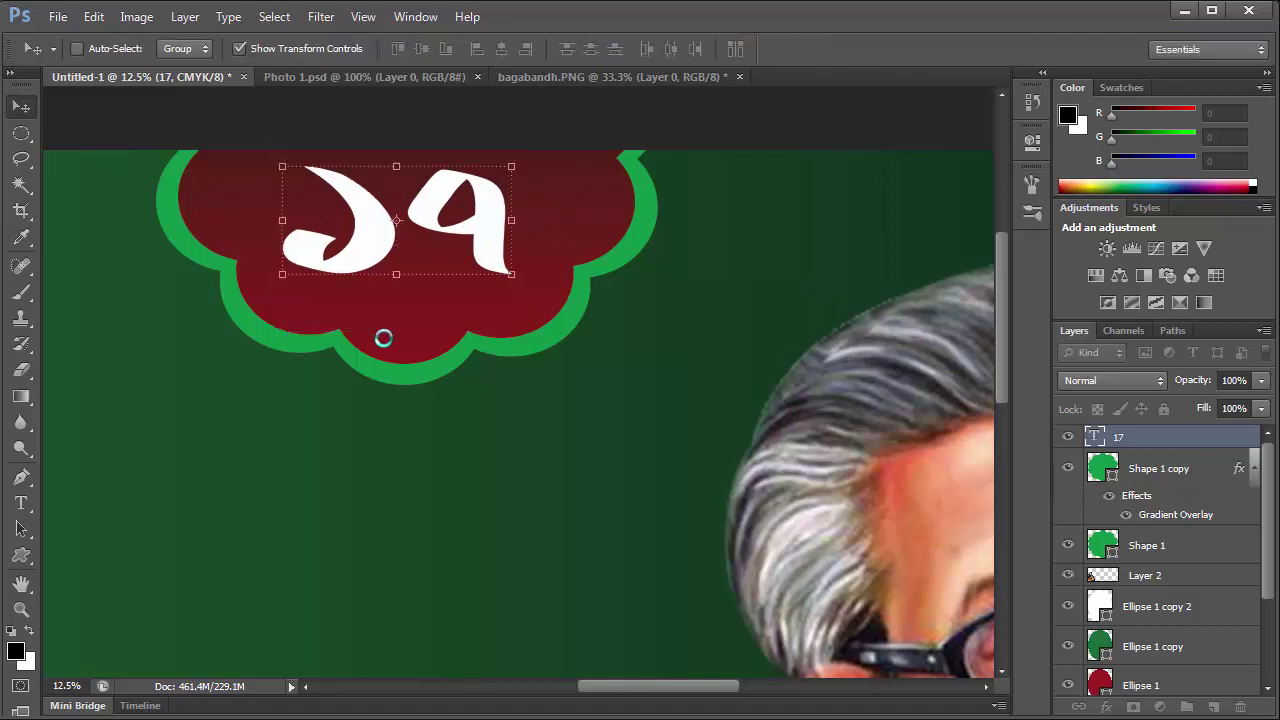
Add a white ই text layer, scaled to match and placed beside ১৭ on the badge.
left_click(21, 503)
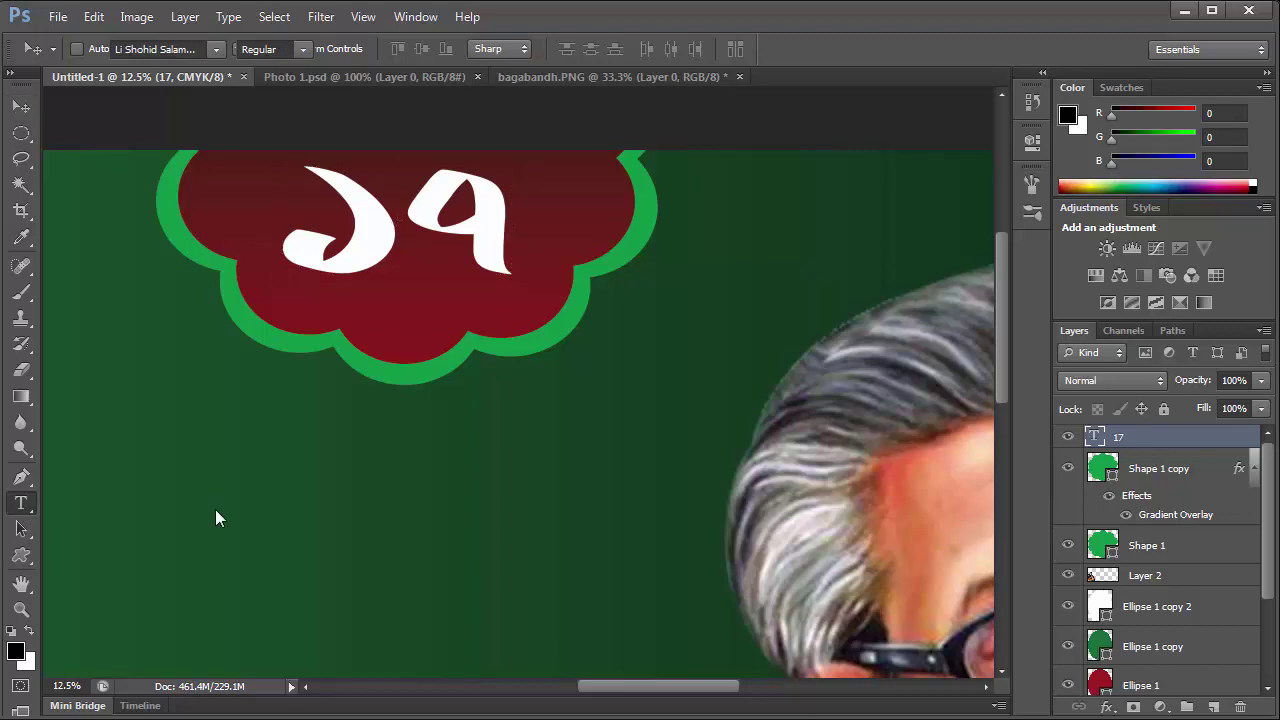
left_click(283, 519)
key("ctrl+v")
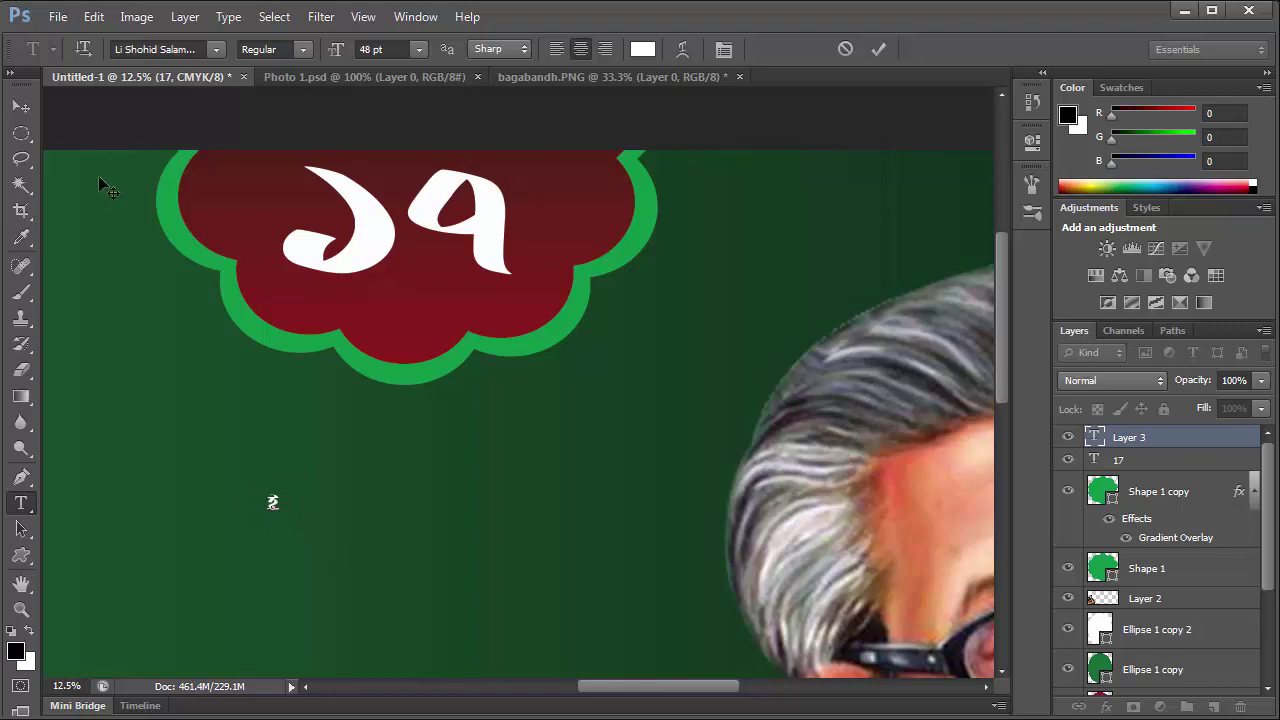
left_click(21, 106)
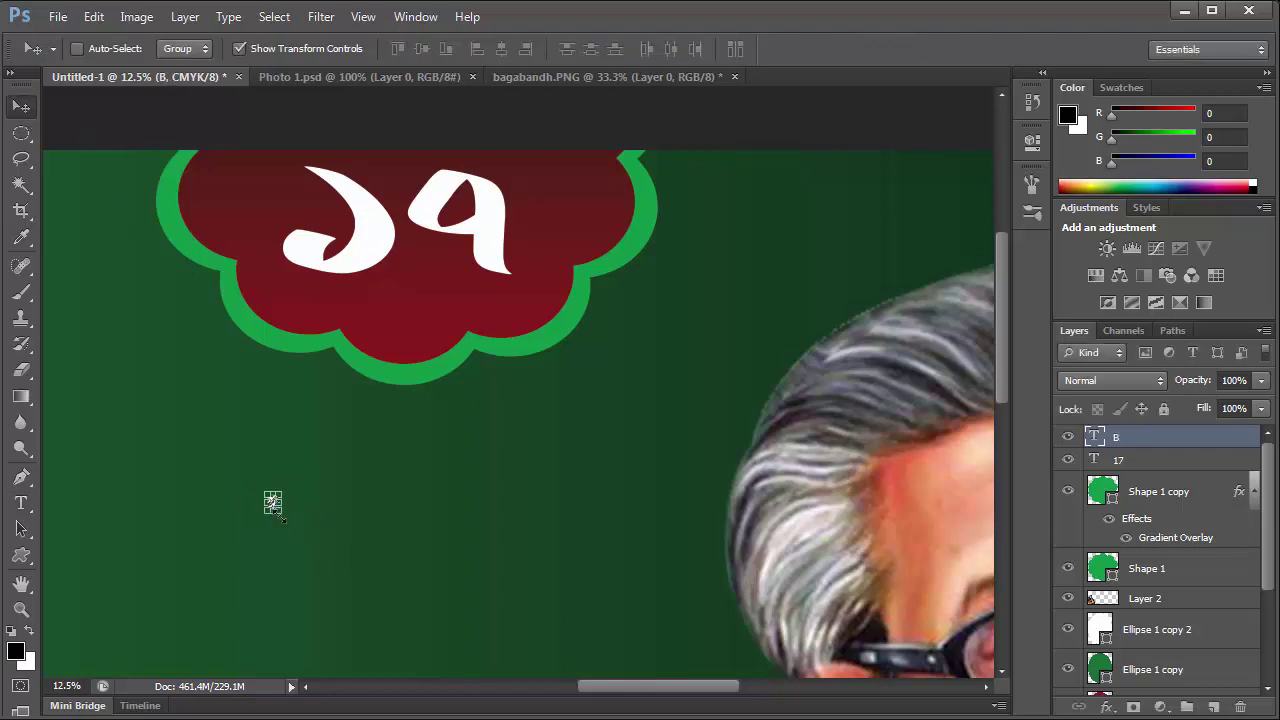
key("ctrl+t")
mouse_move(283, 514)
left_mouse_down()
mouse_move(303, 544)
mouse_move(530, 244)
left_mouse_up()
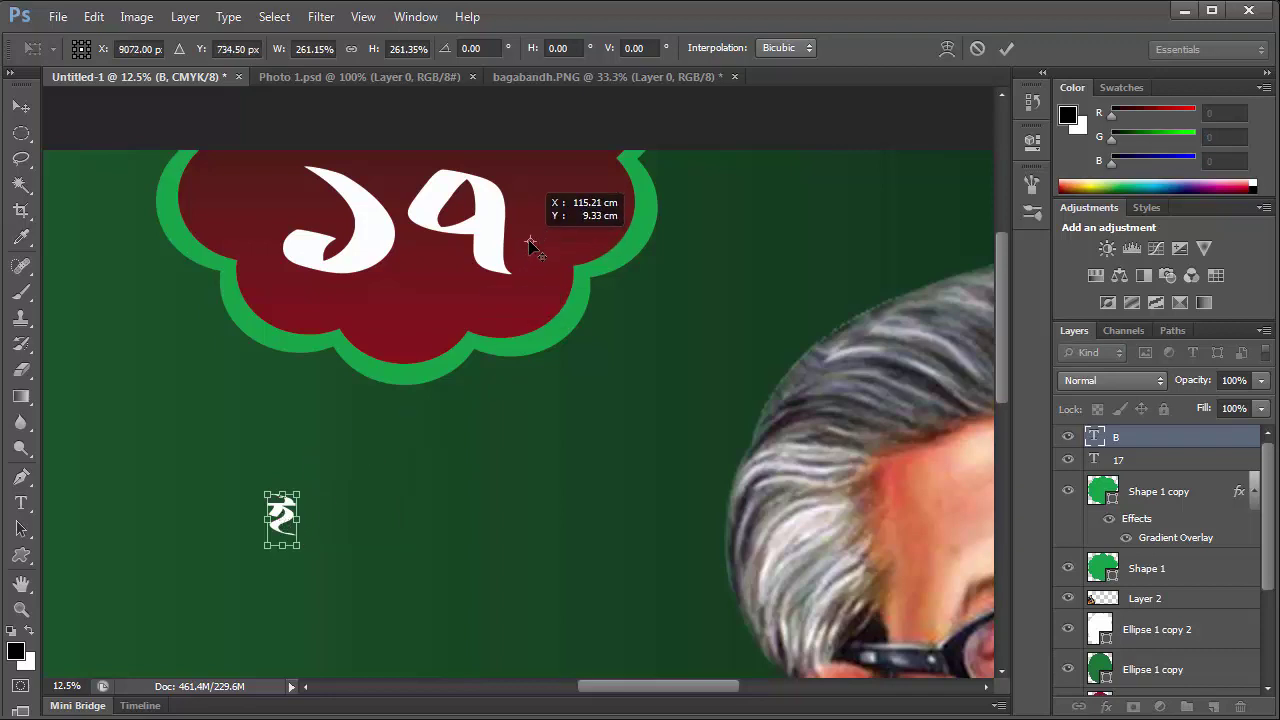
left_click_drag(283, 520, 552, 258)
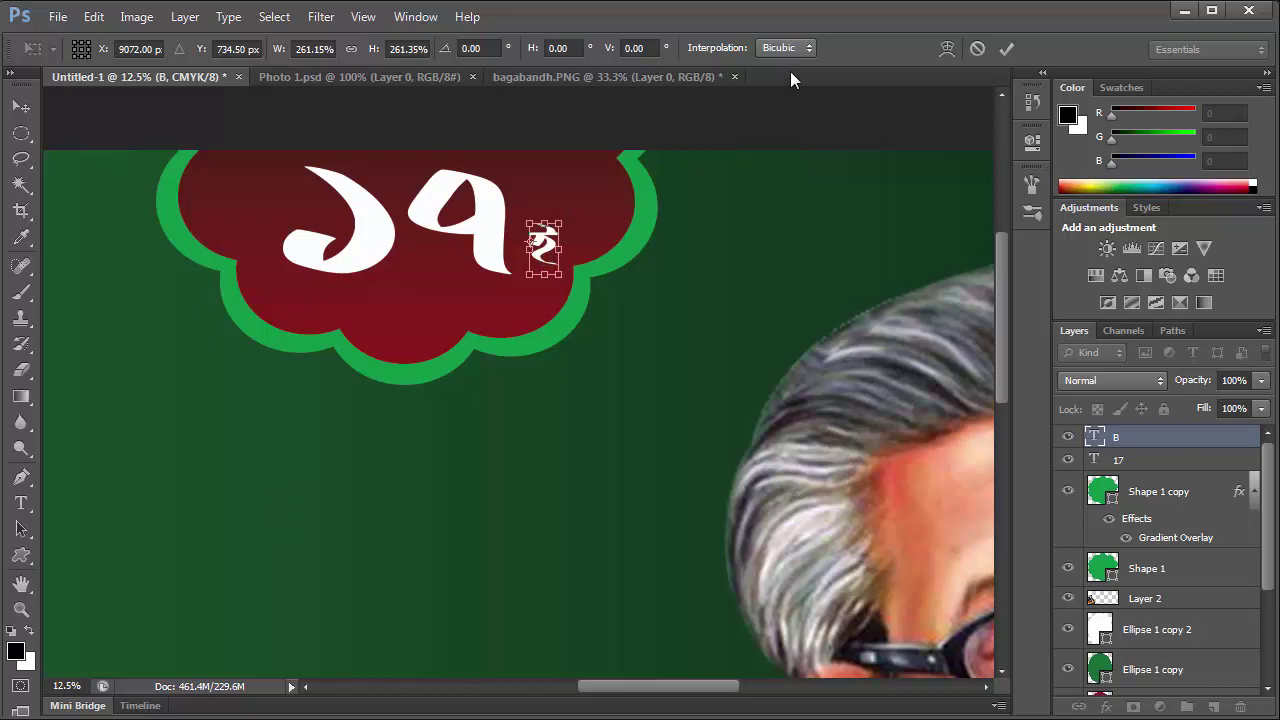
left_click(1008, 51)
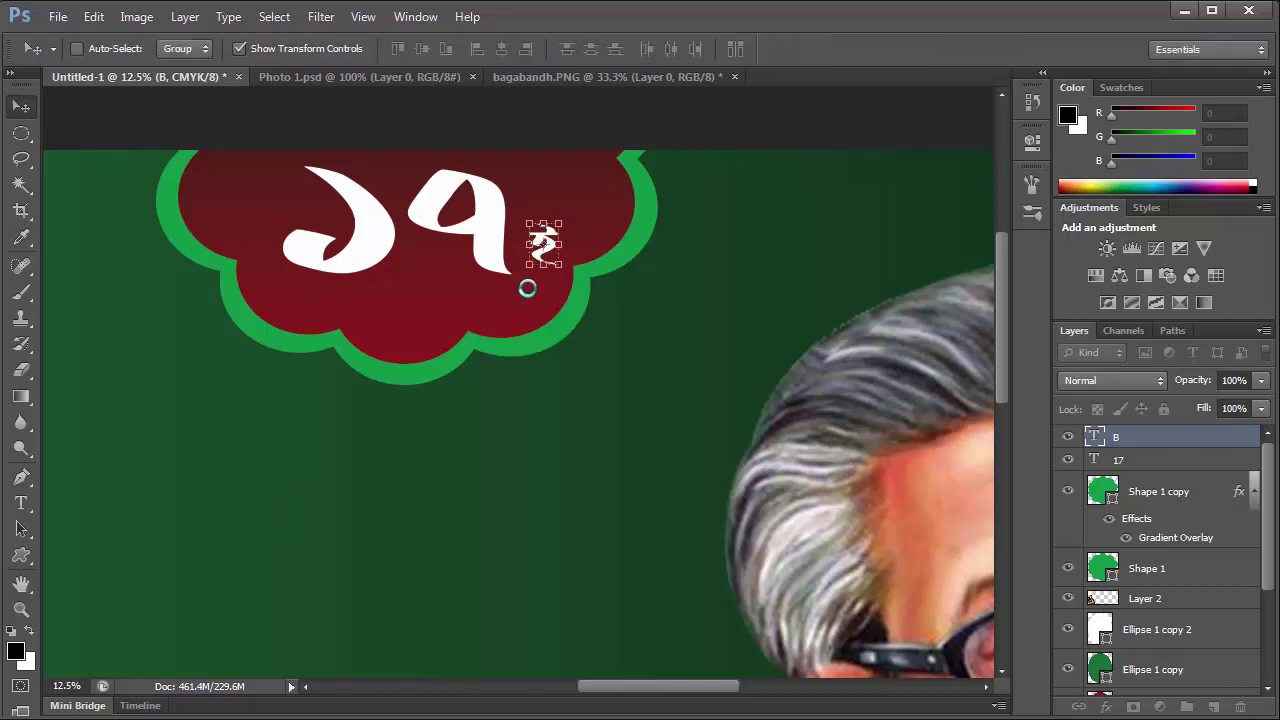
left_click_drag(524, 268, 521, 288)
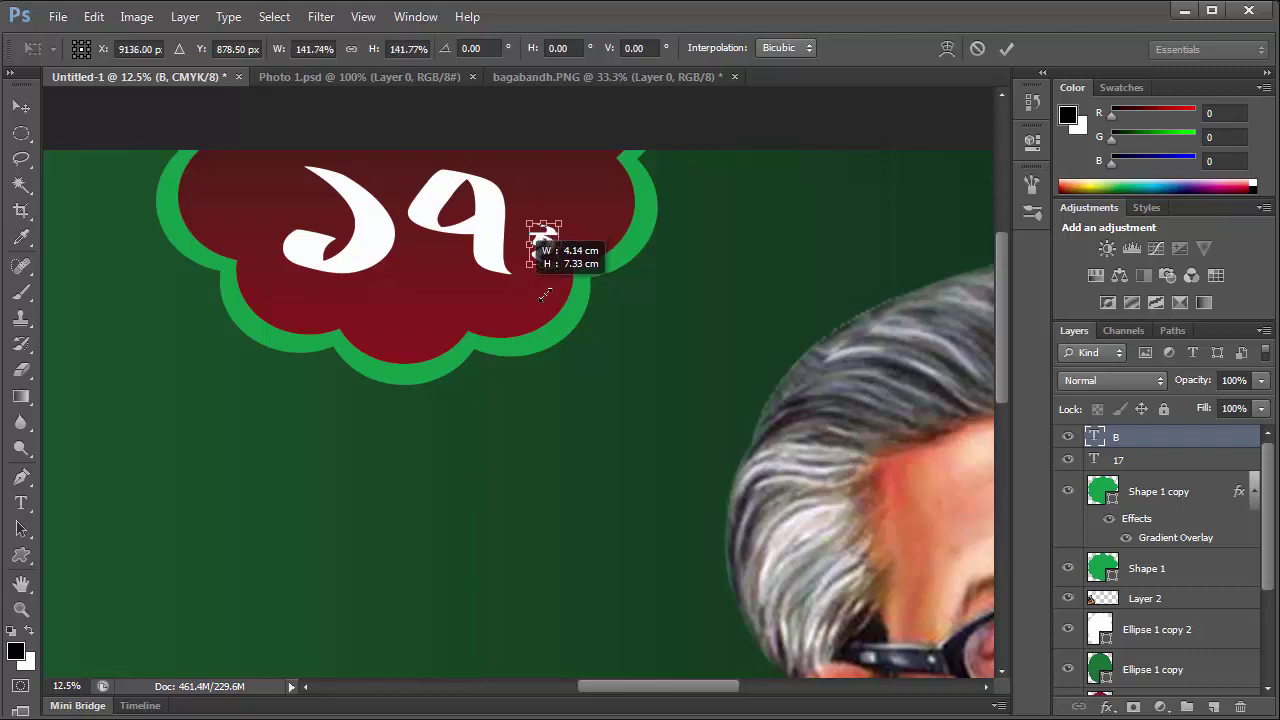
left_click_drag(521, 288, 541, 295)
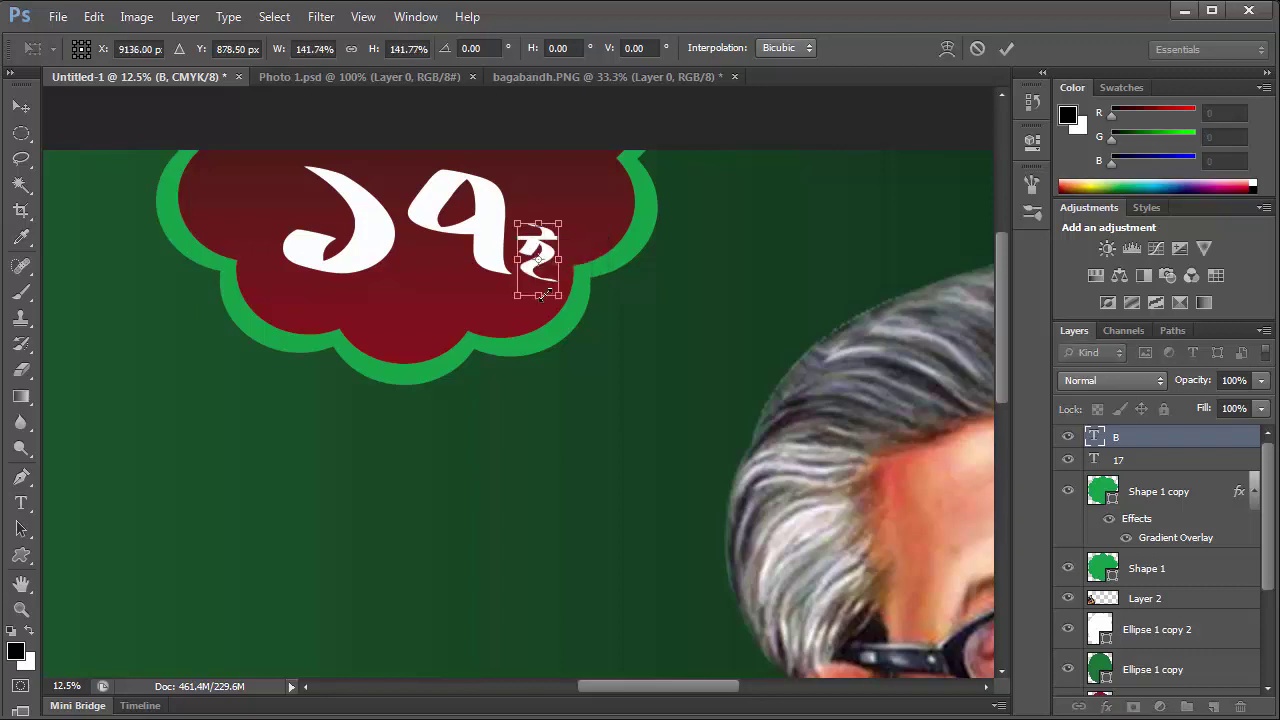
left_click(1007, 50)
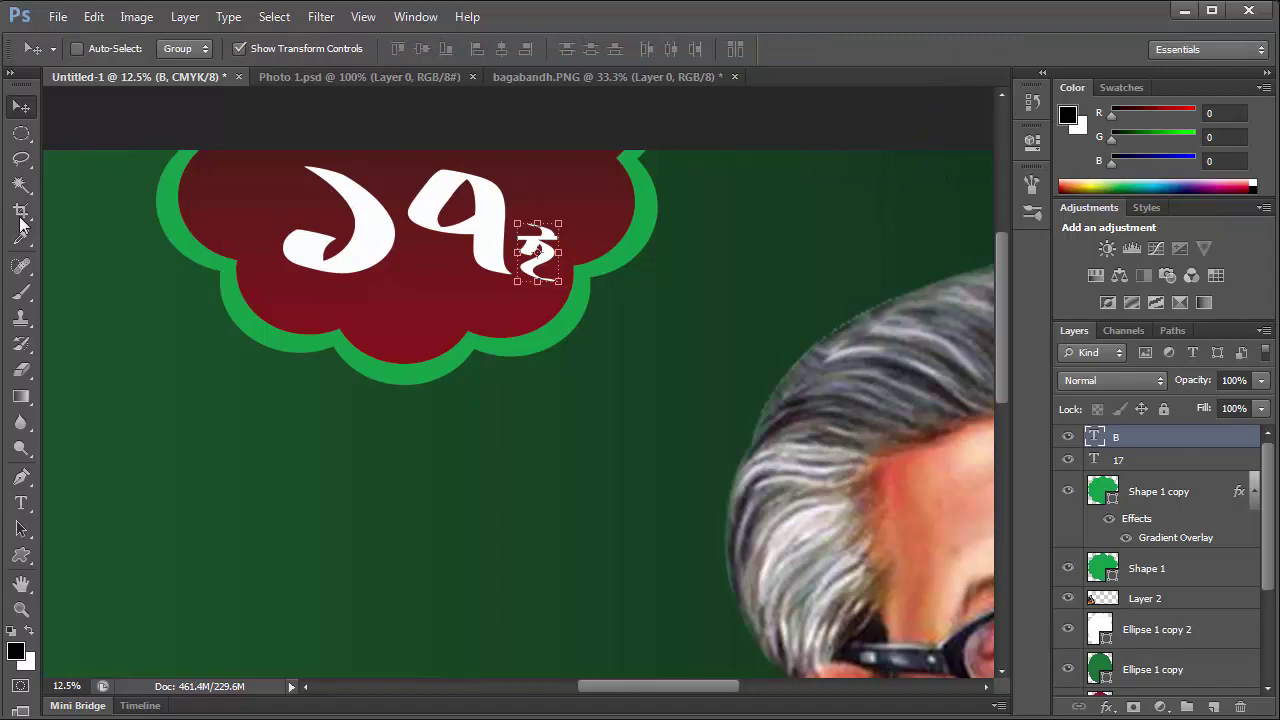
Add white মার্চ text, scaled about 458% and centred under ১৭ই in the badge.
left_click(21, 503)
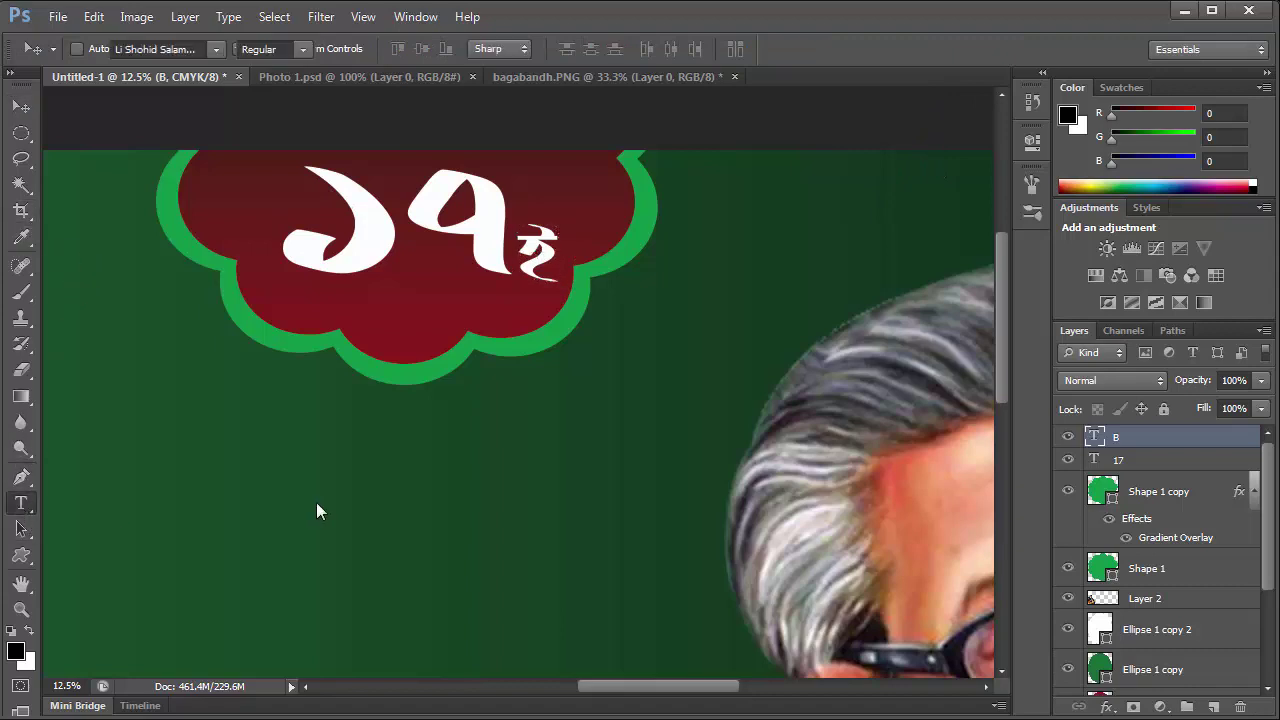
left_click(317, 503)
type("র্ট")
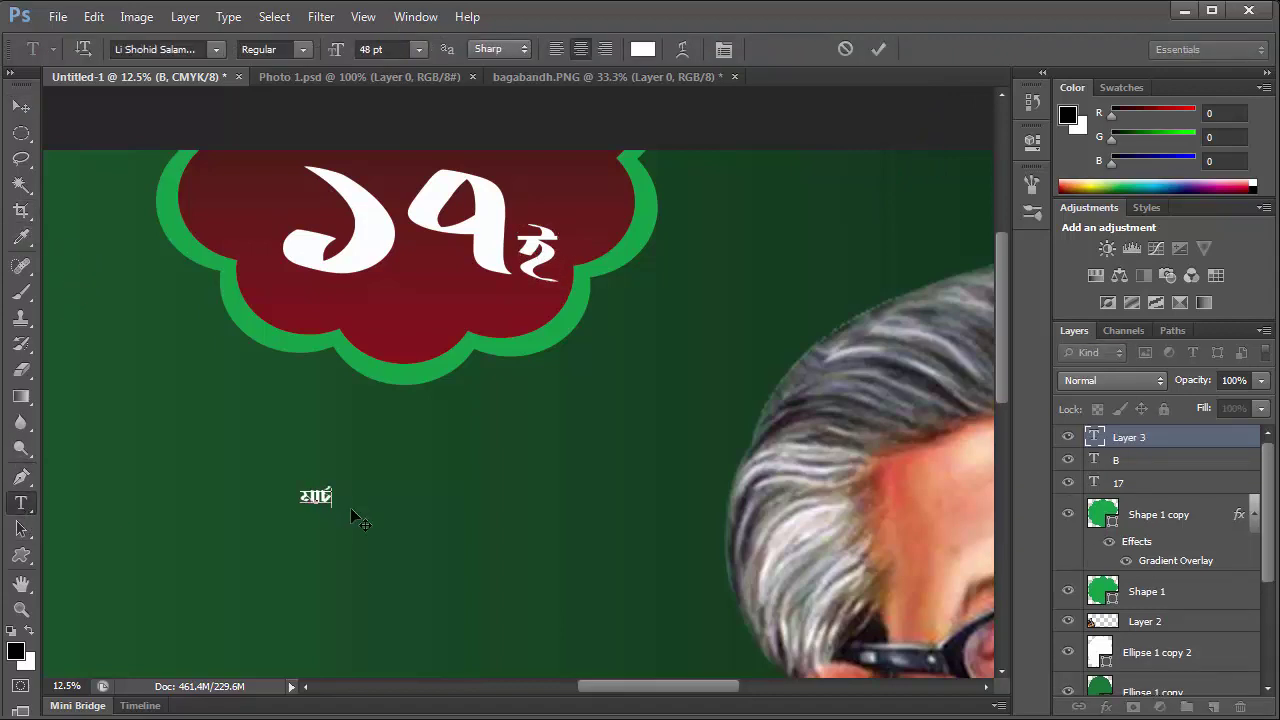
left_click(21, 105)
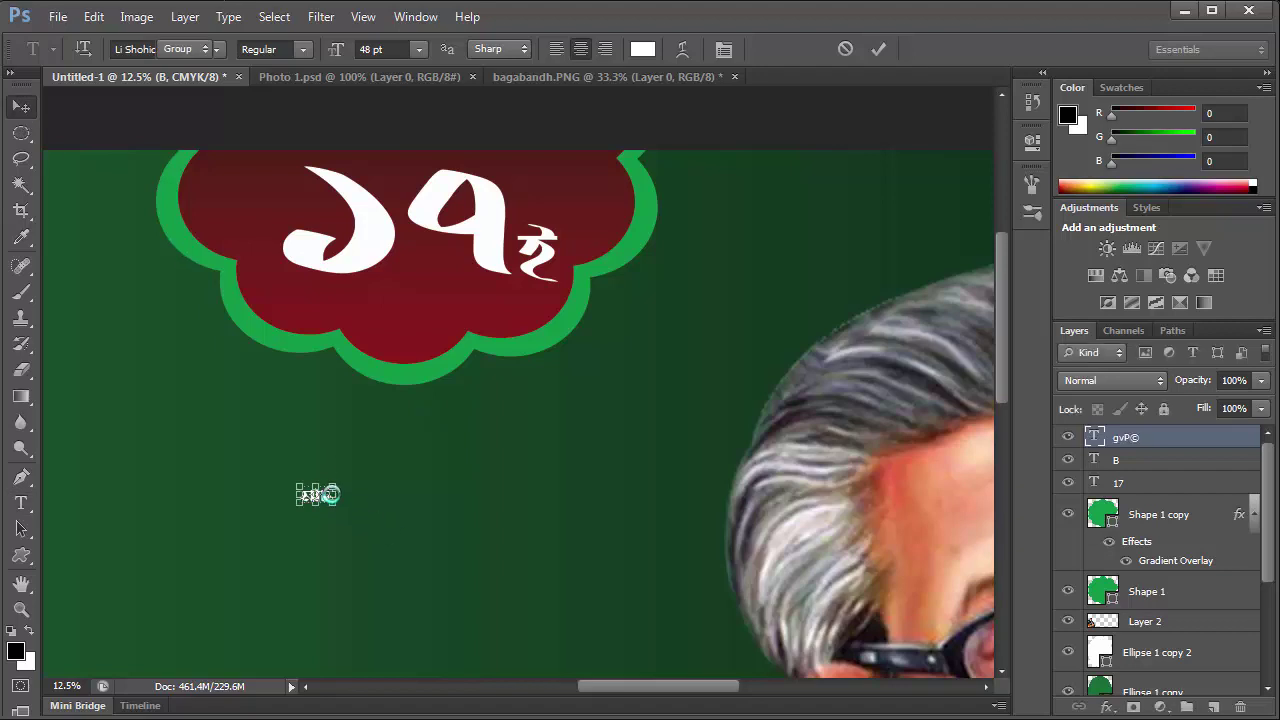
left_click_drag(334, 485, 455, 418)
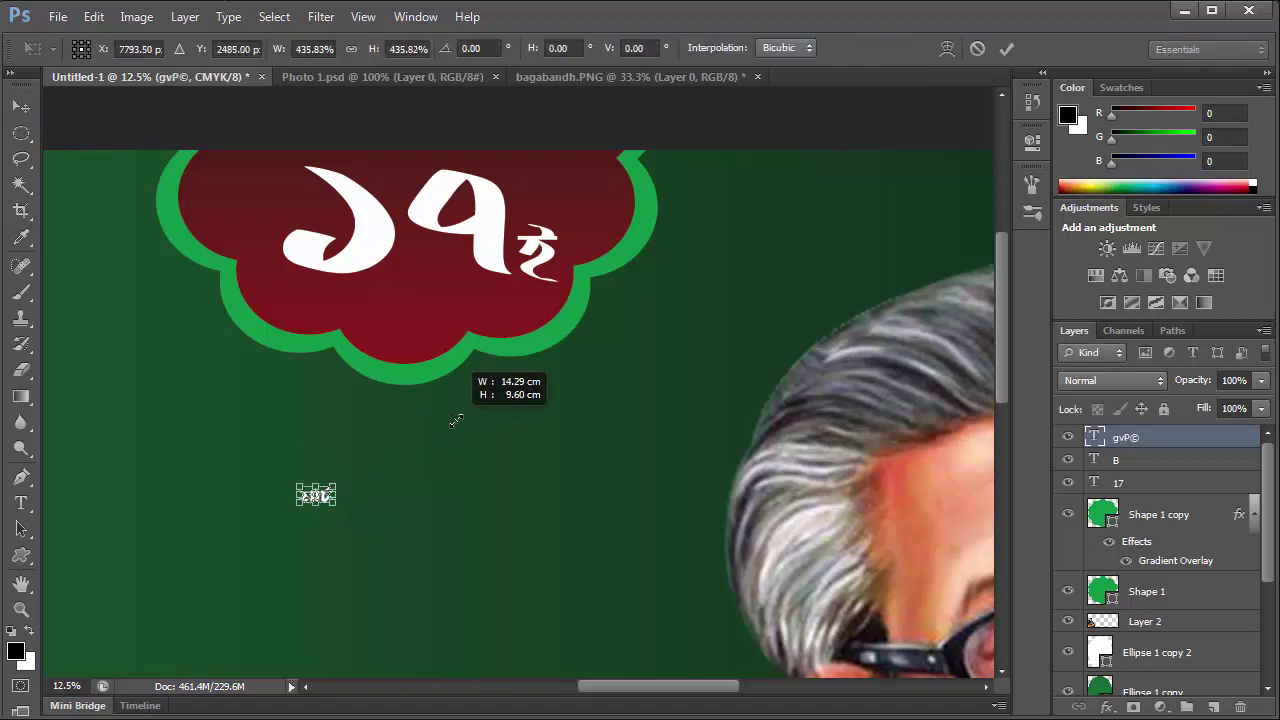
left_click_drag(373, 458, 398, 313)
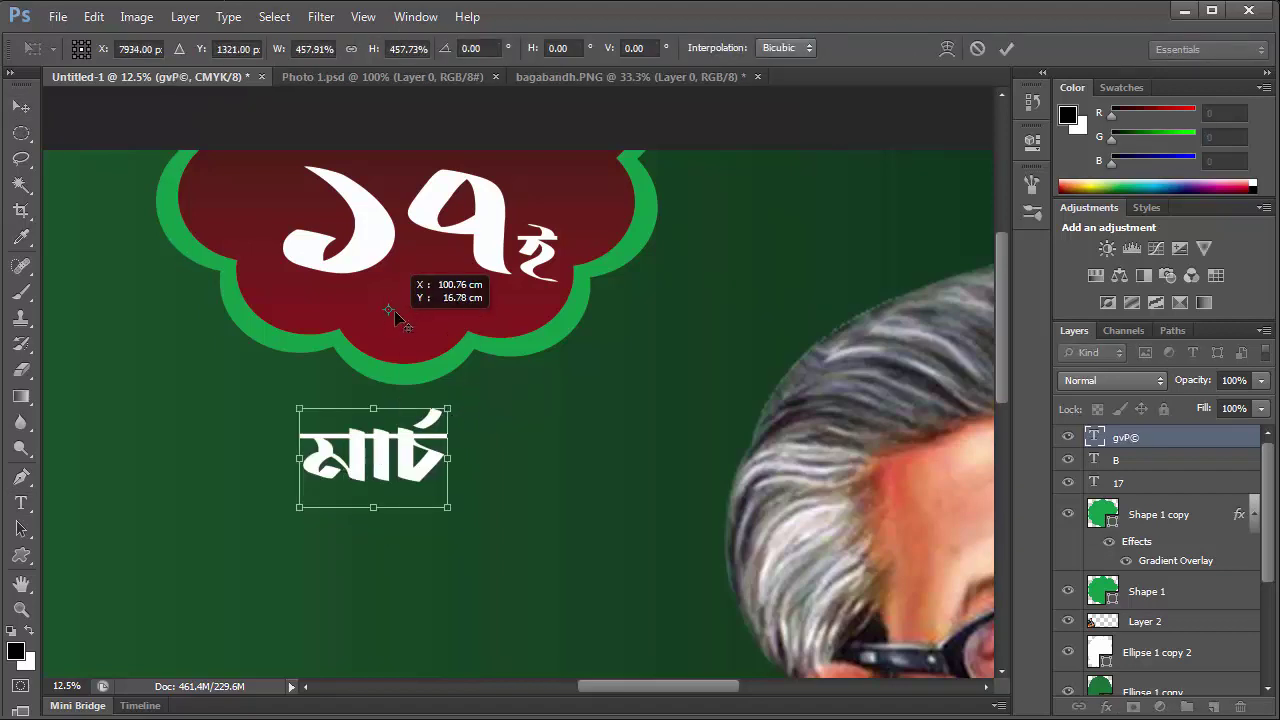
mouse_move(393, 455)
left_mouse_down()
mouse_move(420, 298)
mouse_move(430, 303)
left_mouse_up()
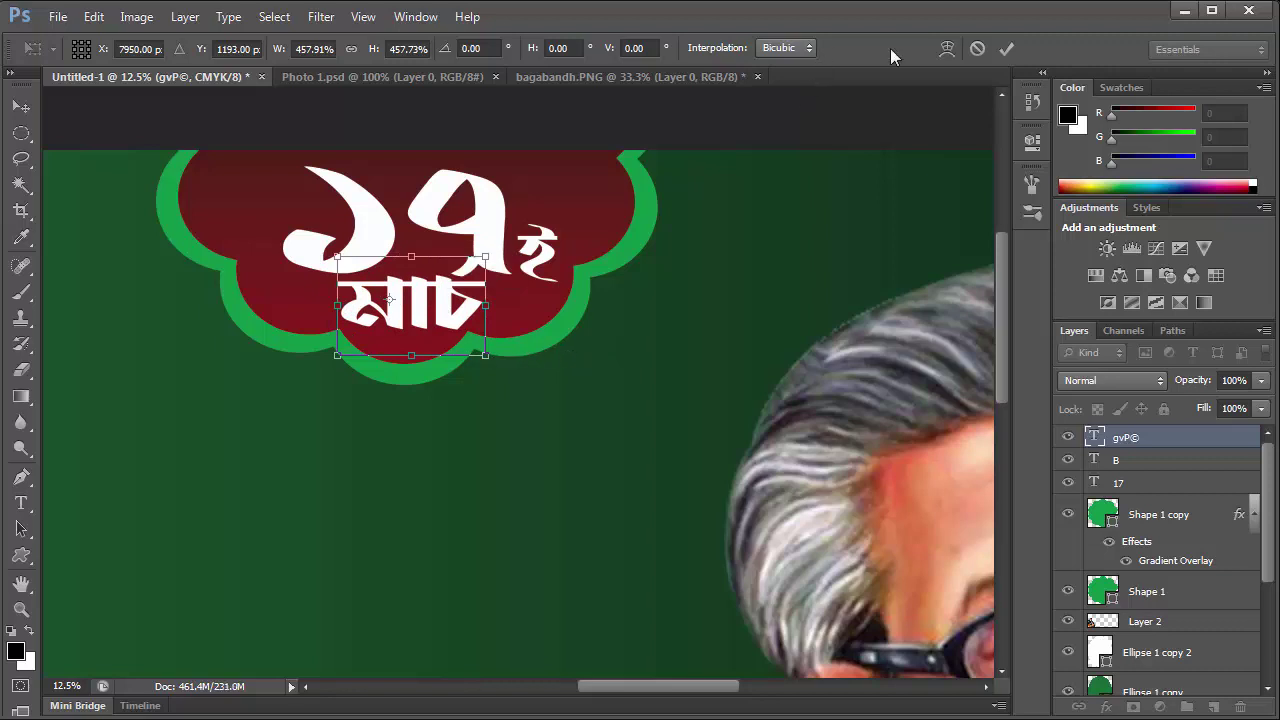
left_click(1005, 48)
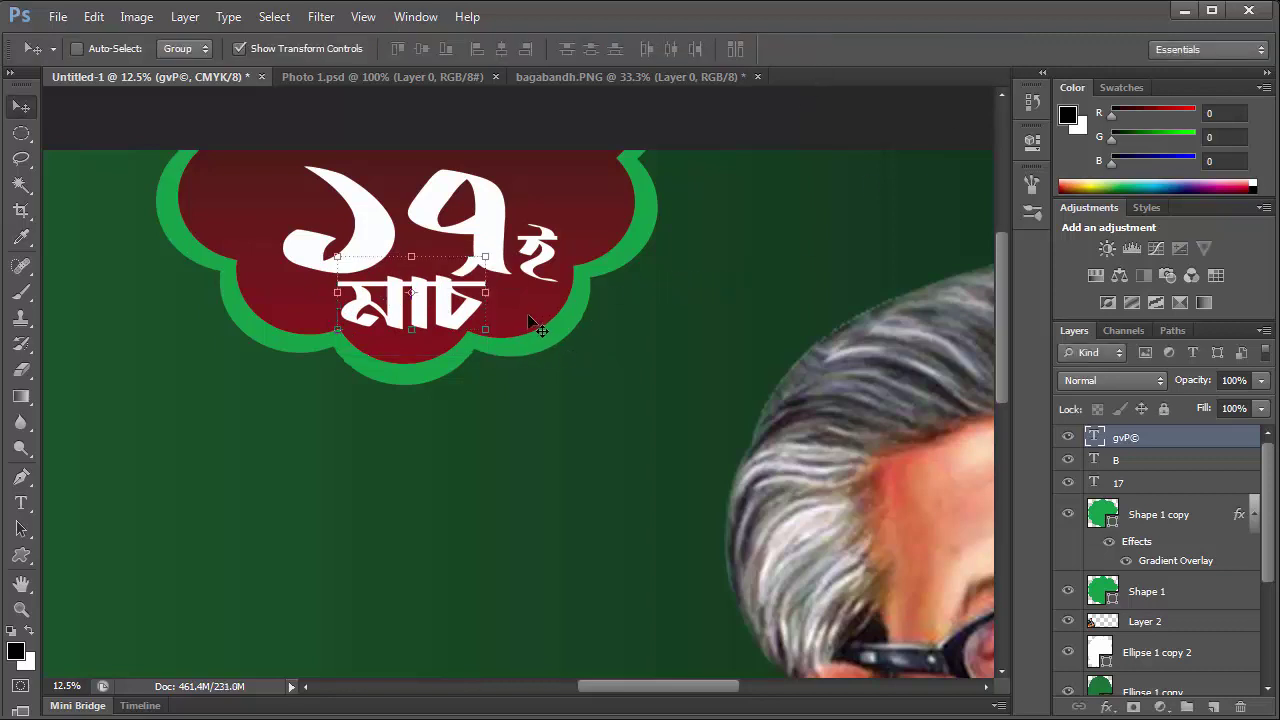
left_click_drag(425, 320, 410, 320)
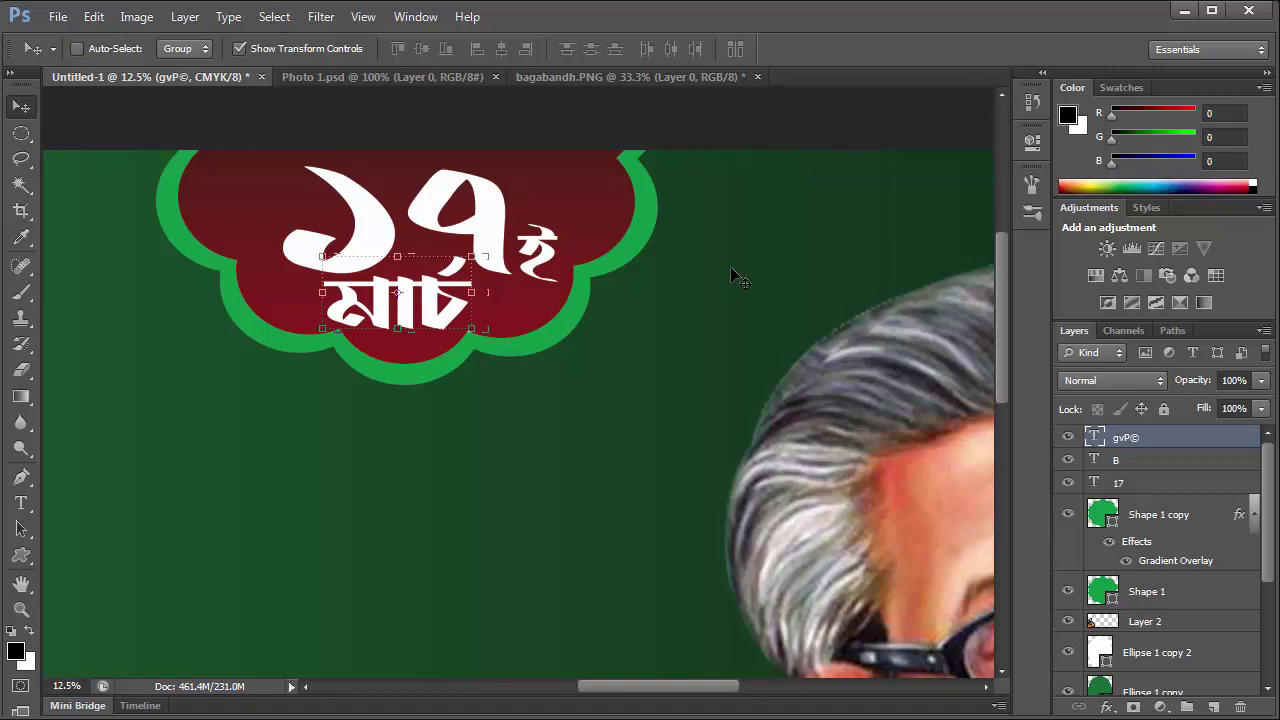
left_click(590, 335, "ctrl+alt")
left_click(634, 343, "alt")
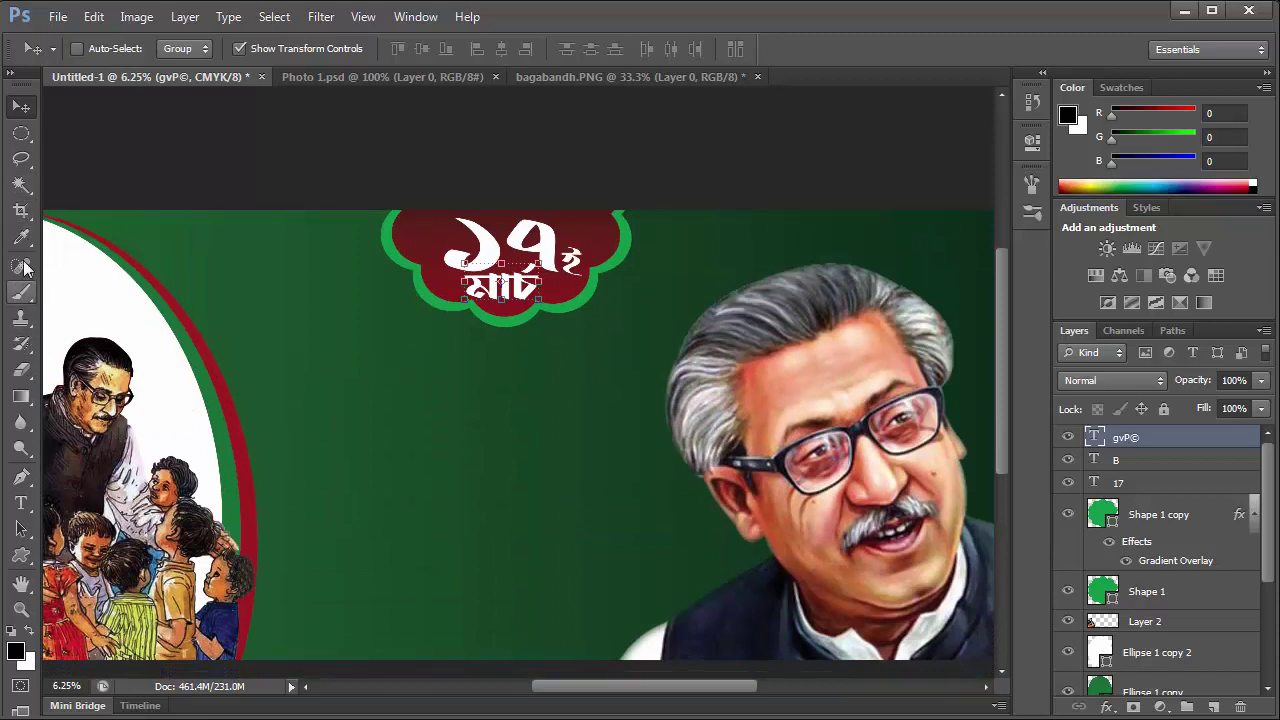
Type the headline জাতির পিতা বঙ্গবন্ধু শেখ মুজিবুর রহমানের on the green area, fixing typos.
left_click(21, 503)
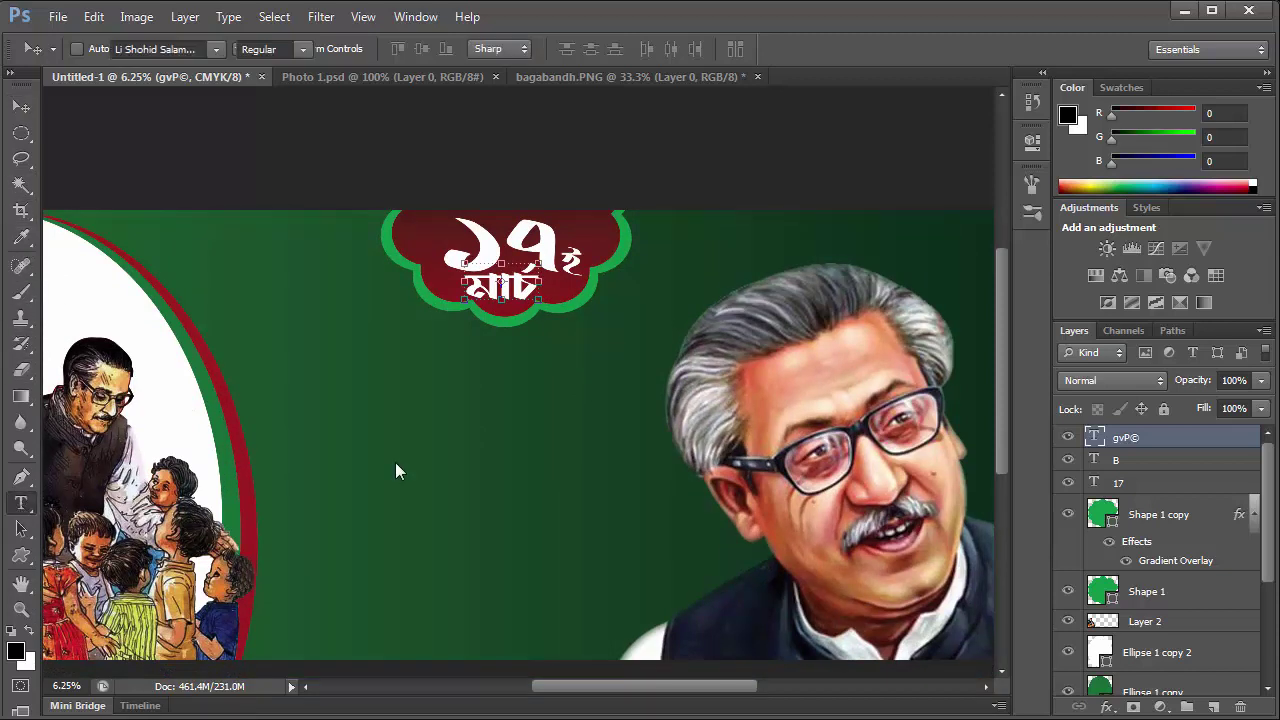
left_click(330, 425)
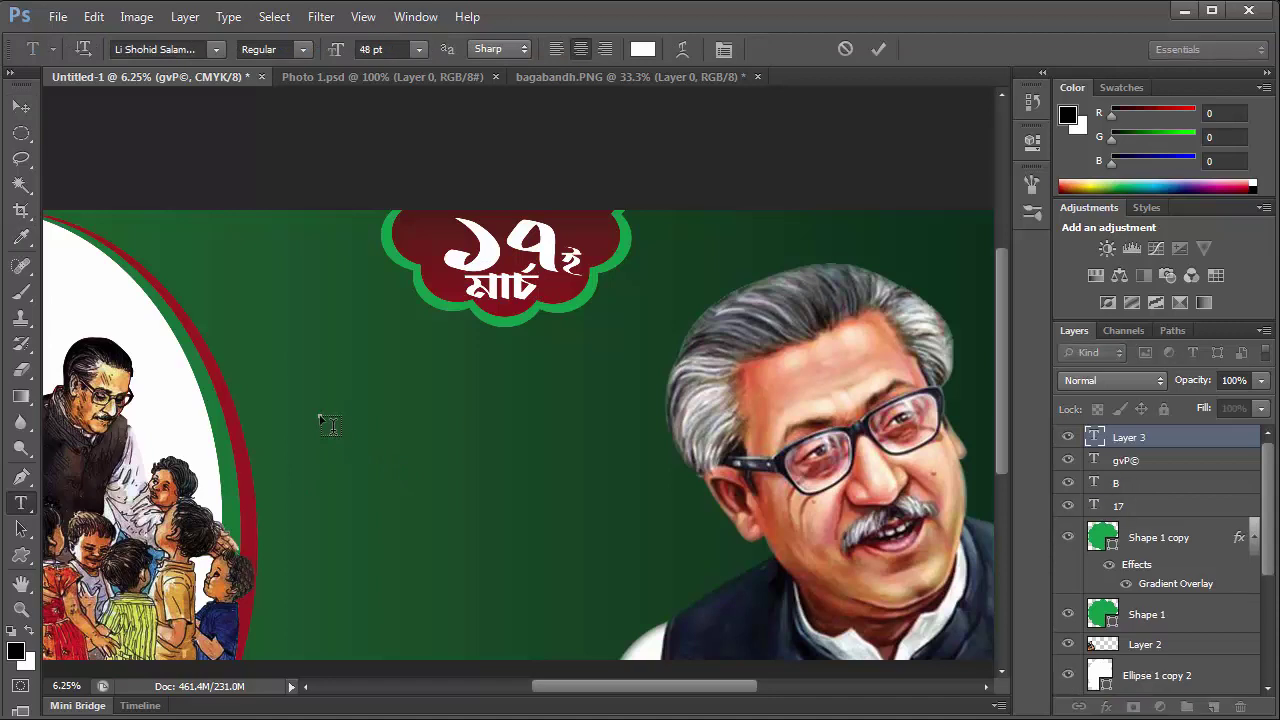
type("জাতির জনক")
key("BackSpace")
key("BackSpace")
key("BackSpace")
type("তা বঙ্গবন্ধু")
key("BackSpace")
key("BackSpace")
key("BackSpace")
type("্গবন্ধ")
type("ু")
type(" শেখ মুজি")
type("বর রহমানের")
Set the whole headline to 72 pt and commit it.
key("ctrl+a")
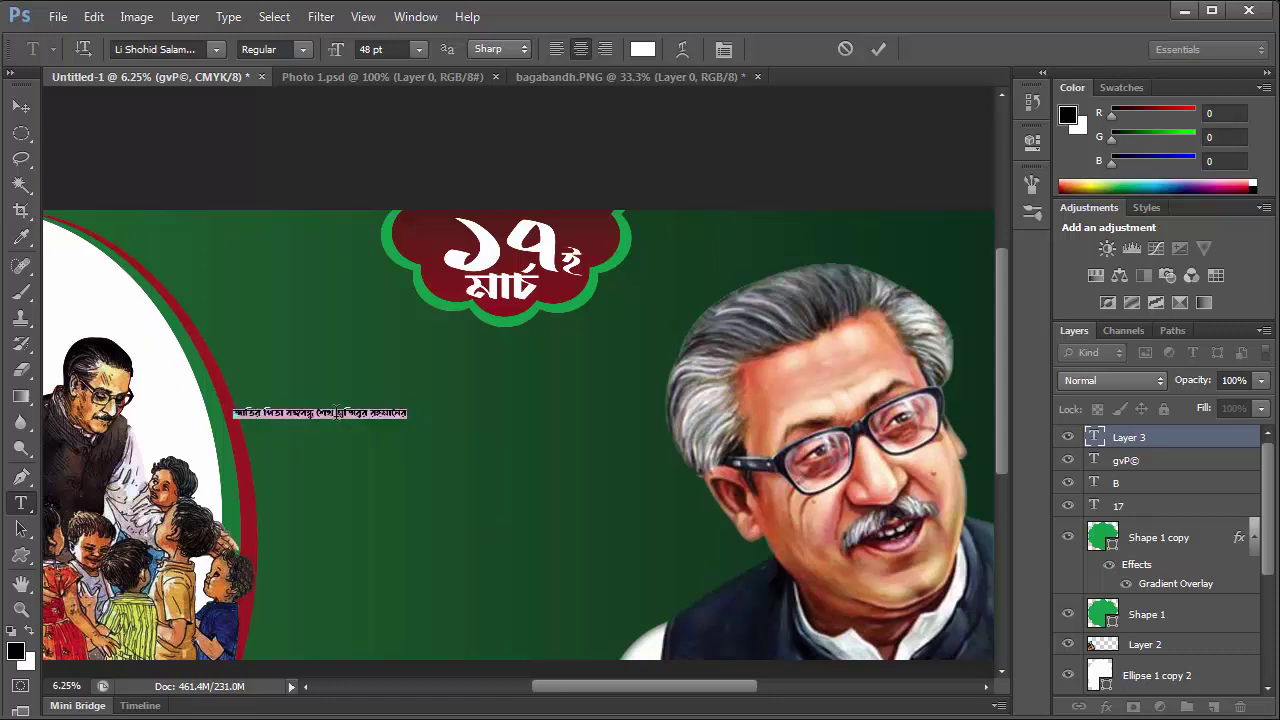
left_click(417, 53)
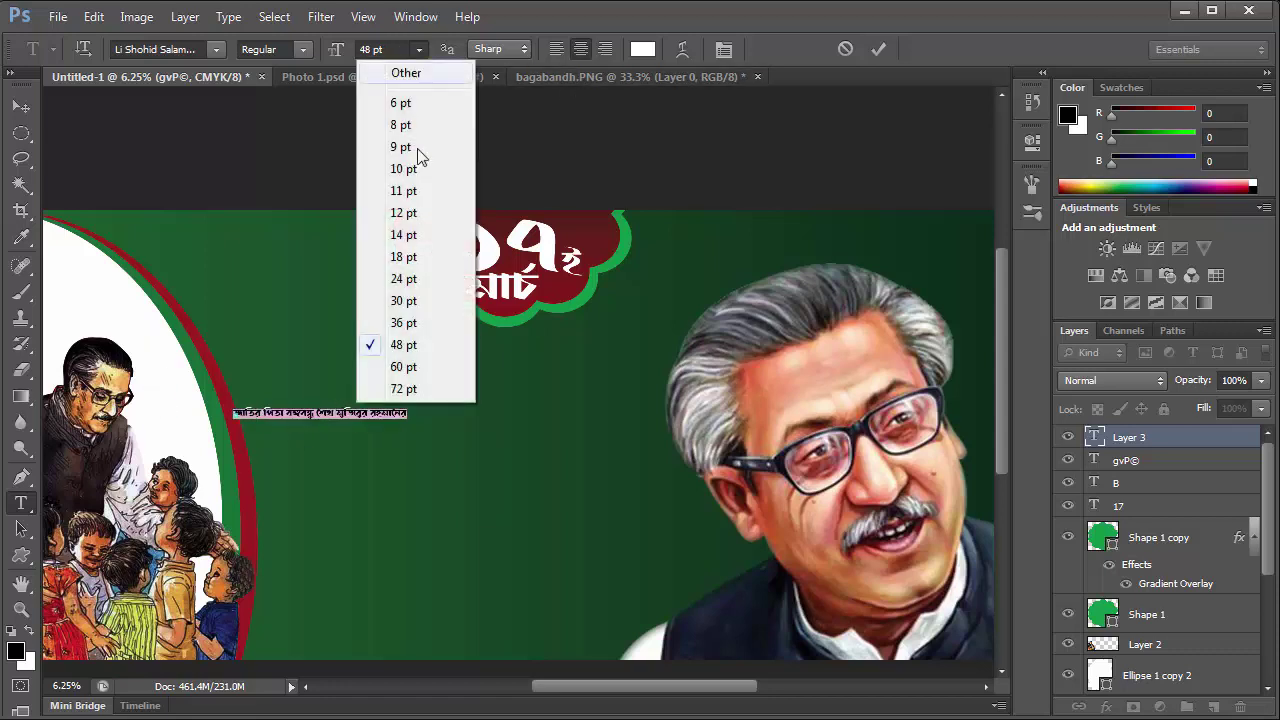
left_click(411, 390)
left_click(21, 106)
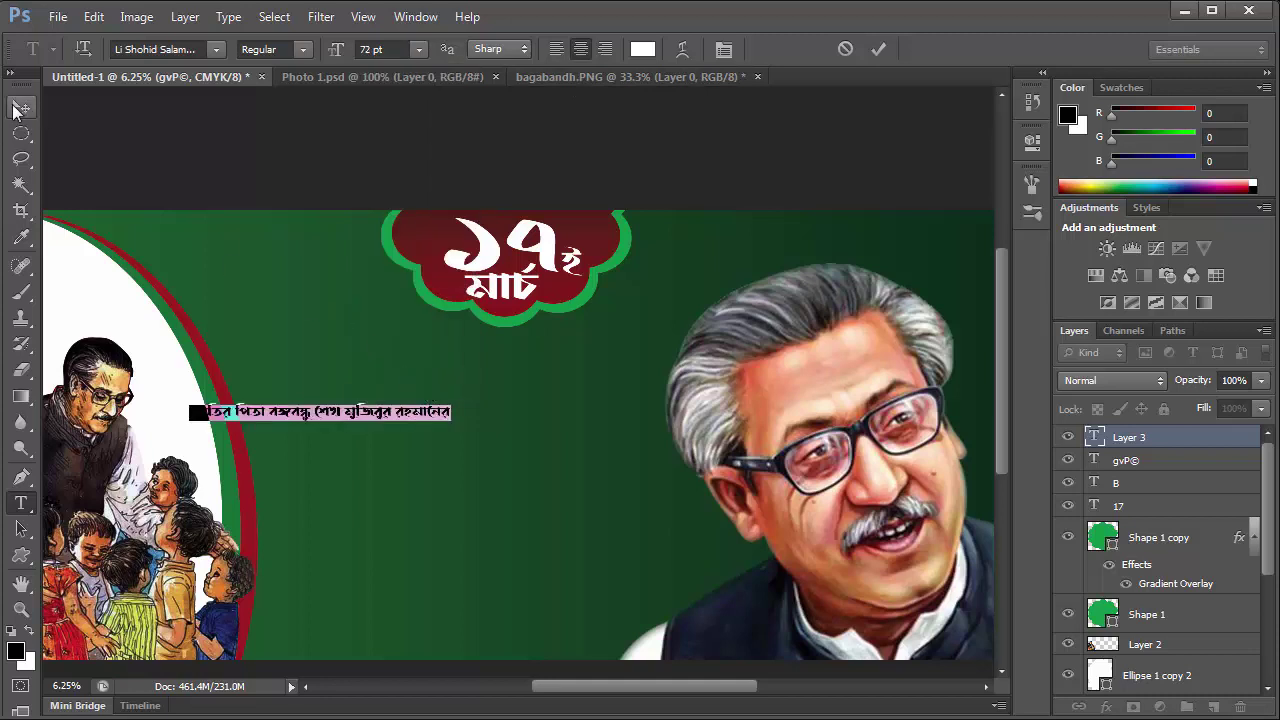
Scale the headline to about 197.85 pt and place it below the badge, between illustration and portrait.
mouse_move(452, 422)
left_mouse_down()
mouse_move(625, 468)
mouse_move(623, 452)
left_mouse_up()
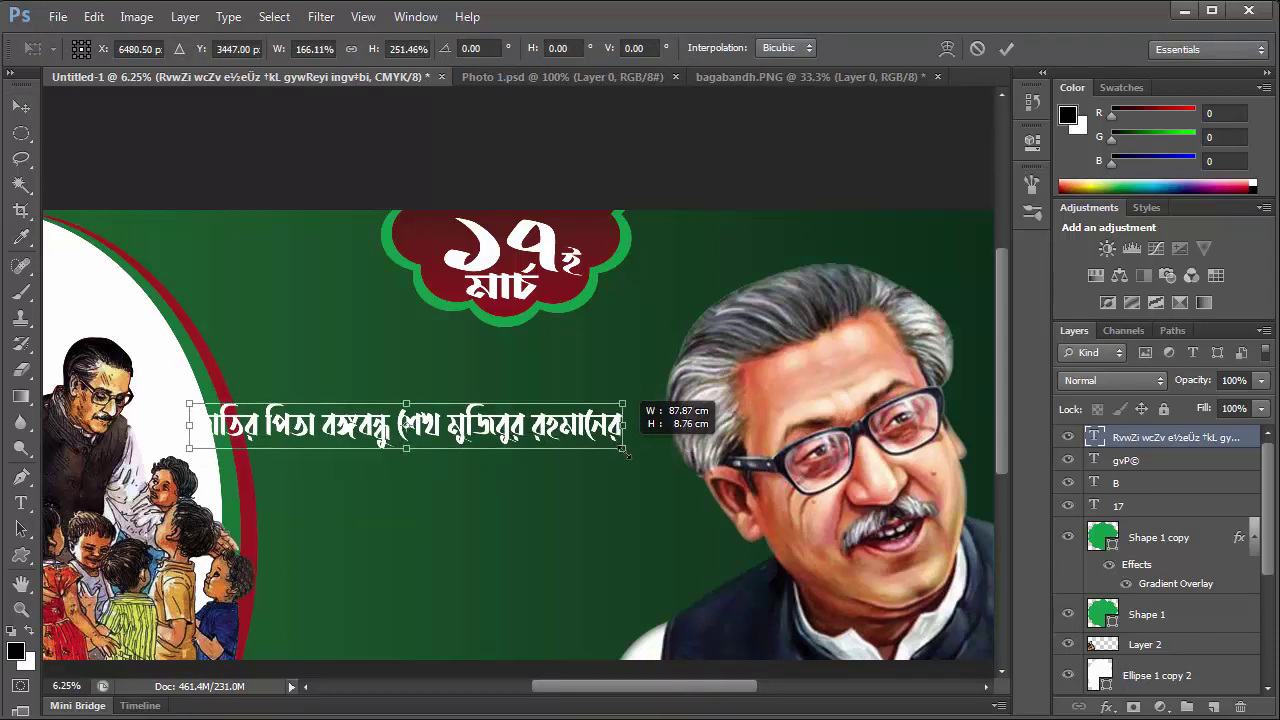
left_click_drag(492, 428, 553, 390)
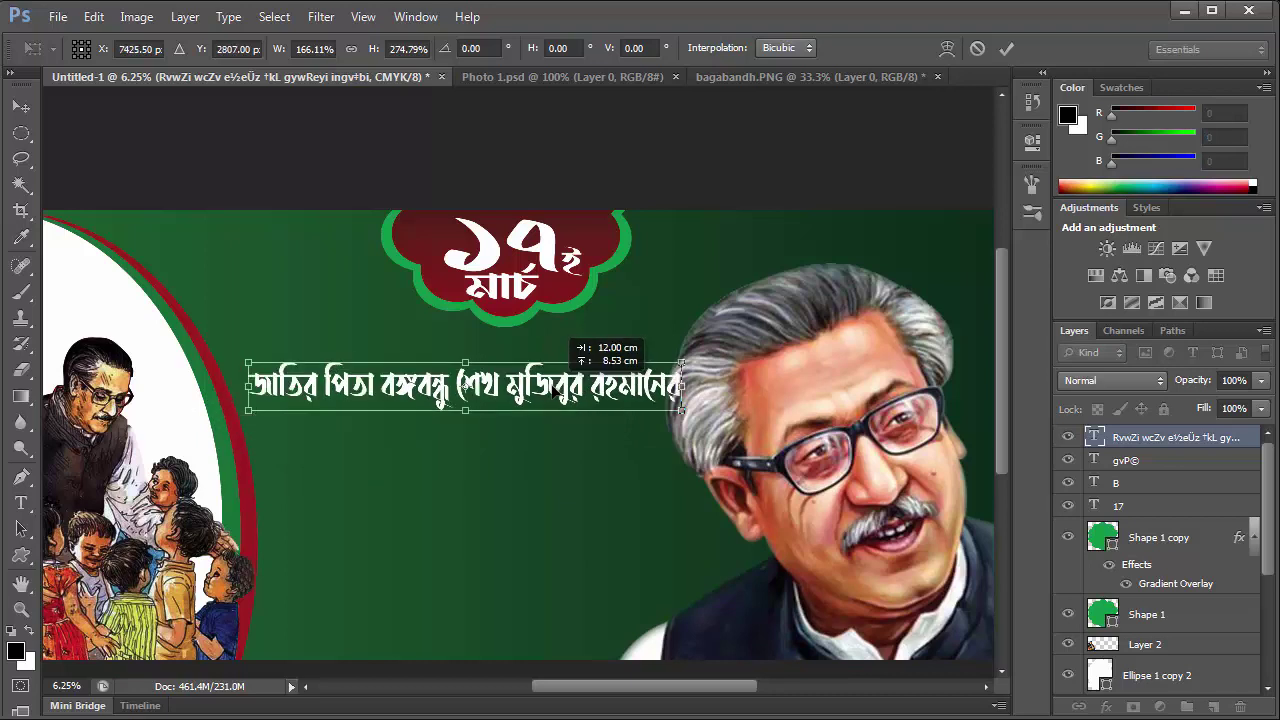
left_click_drag(680, 386, 637, 391)
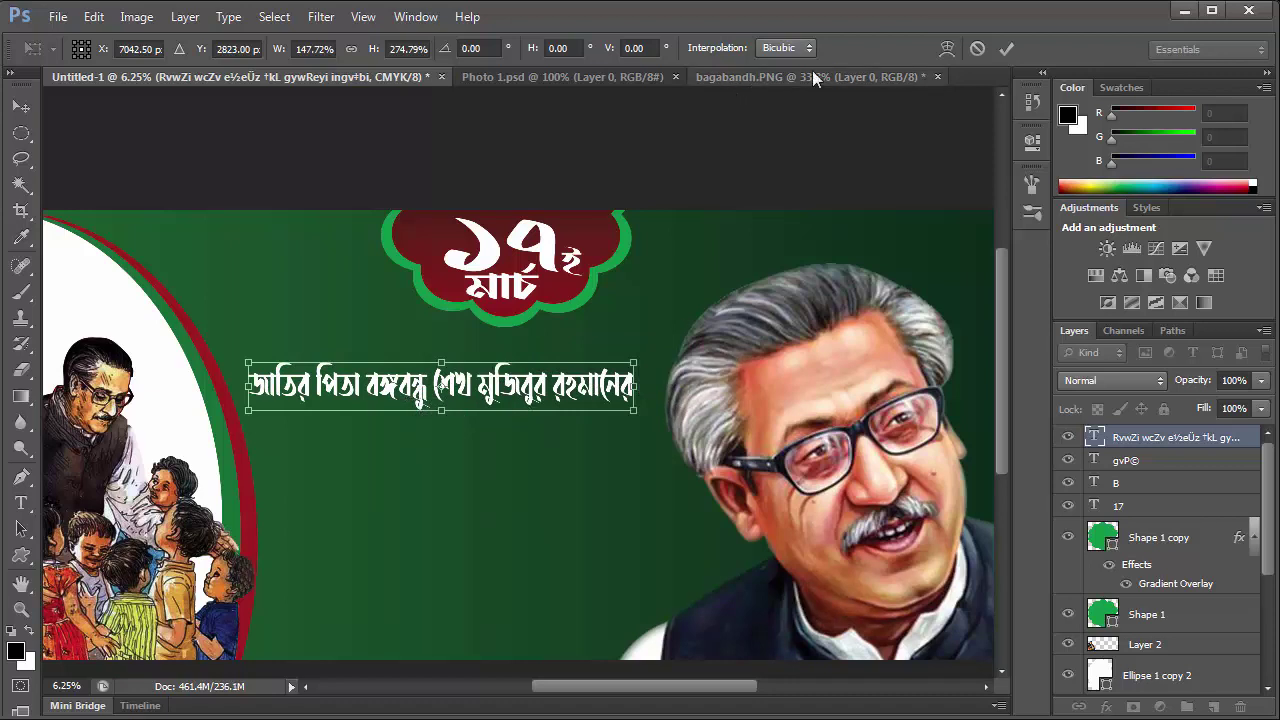
left_click(1006, 49)
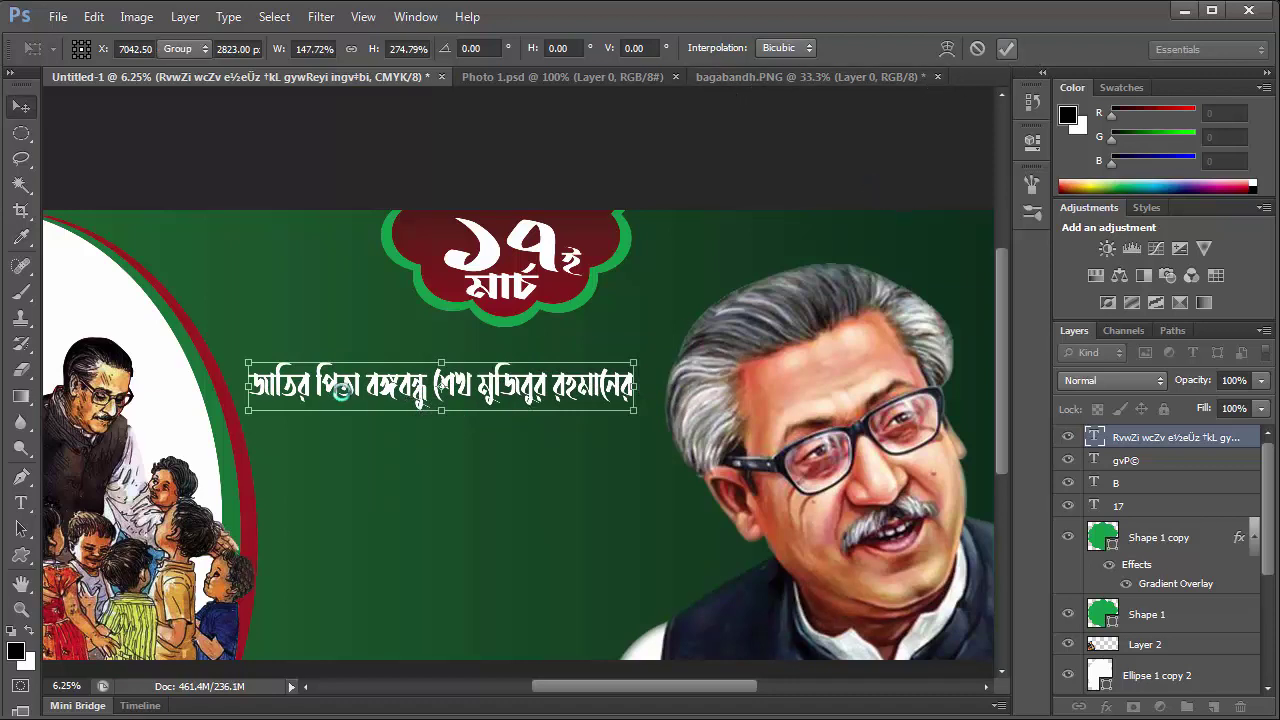
left_click(22, 507)
Select the entire headline text and try fonts in the font family field.
left_click_drag(250, 385, 634, 390)
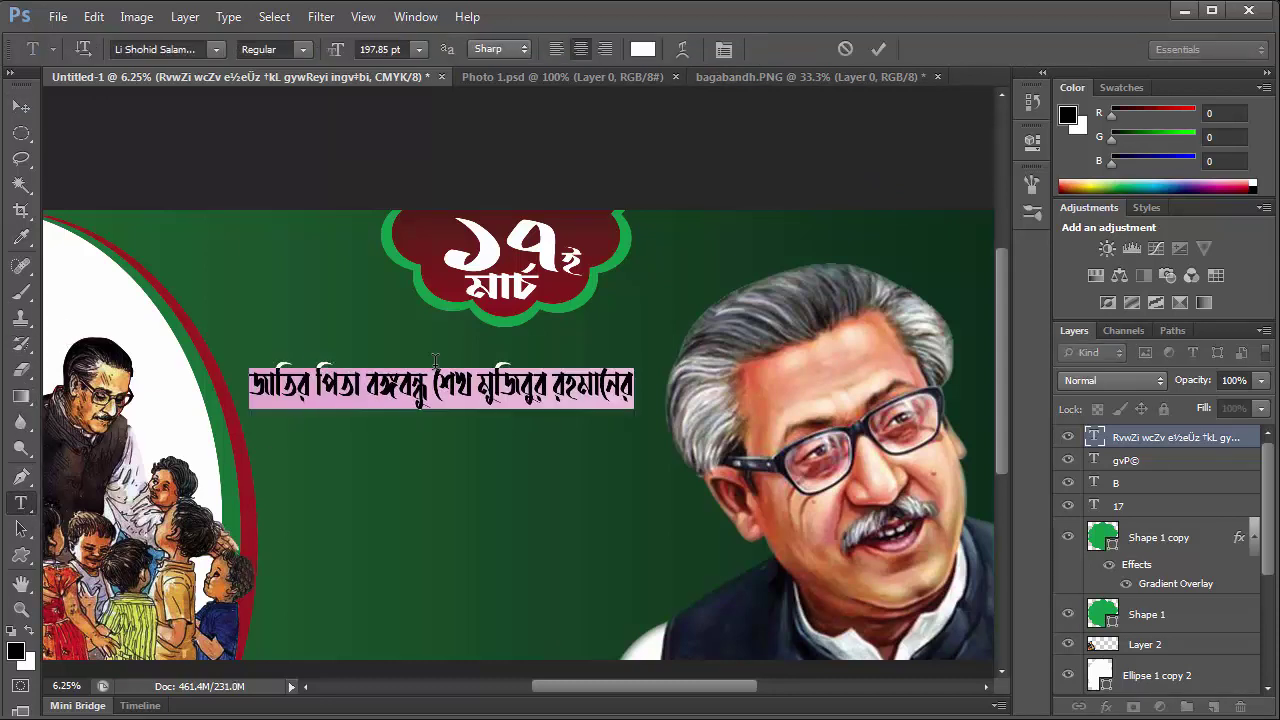
left_click(180, 48)
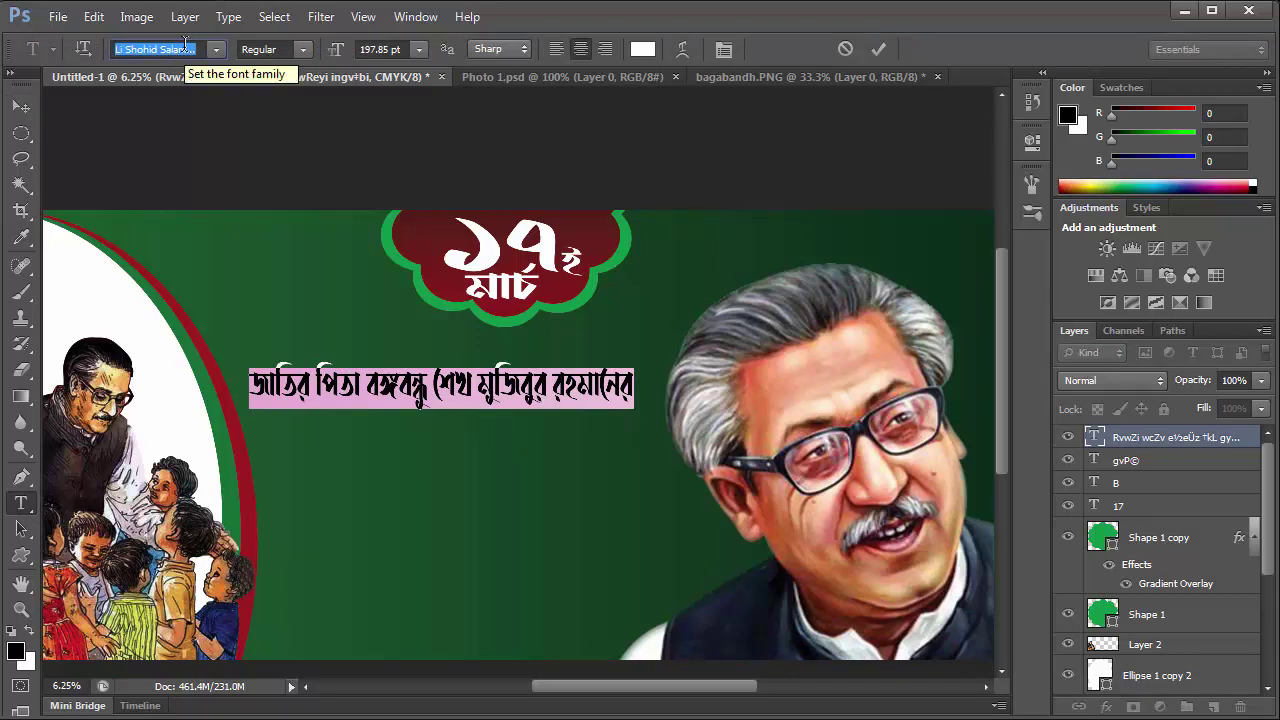
type("g")
key("Escape")
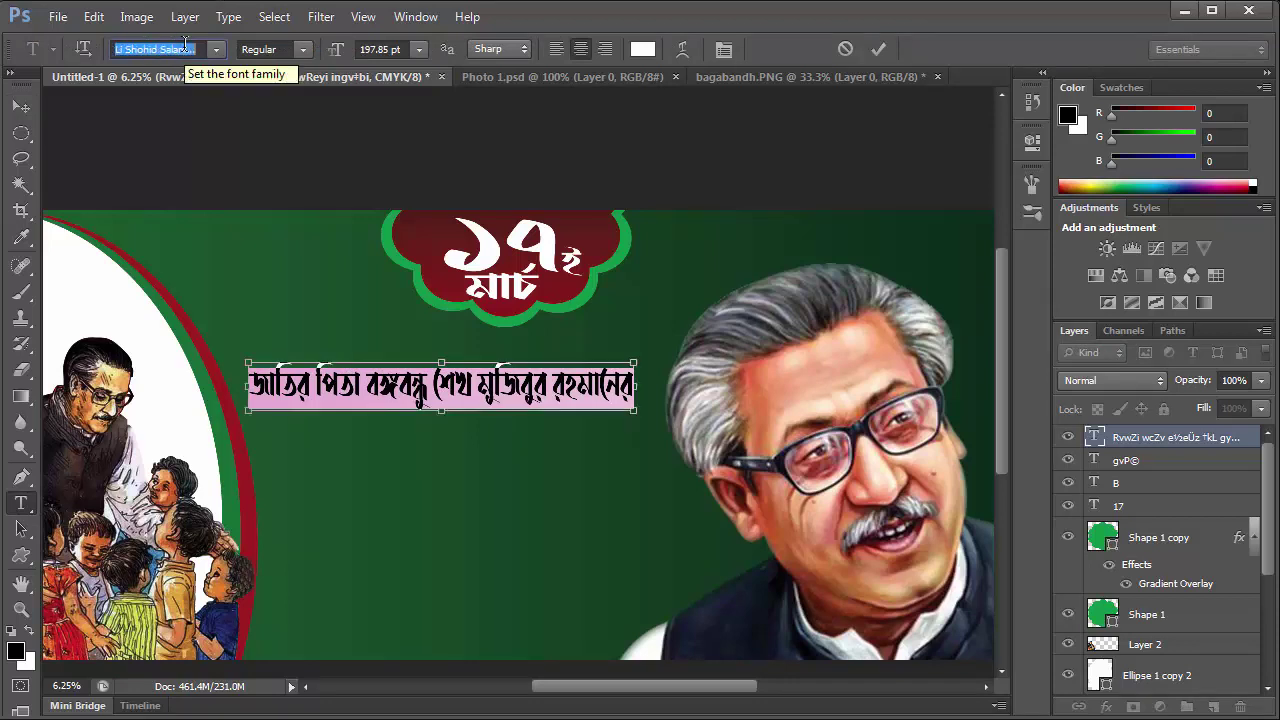
type("g")
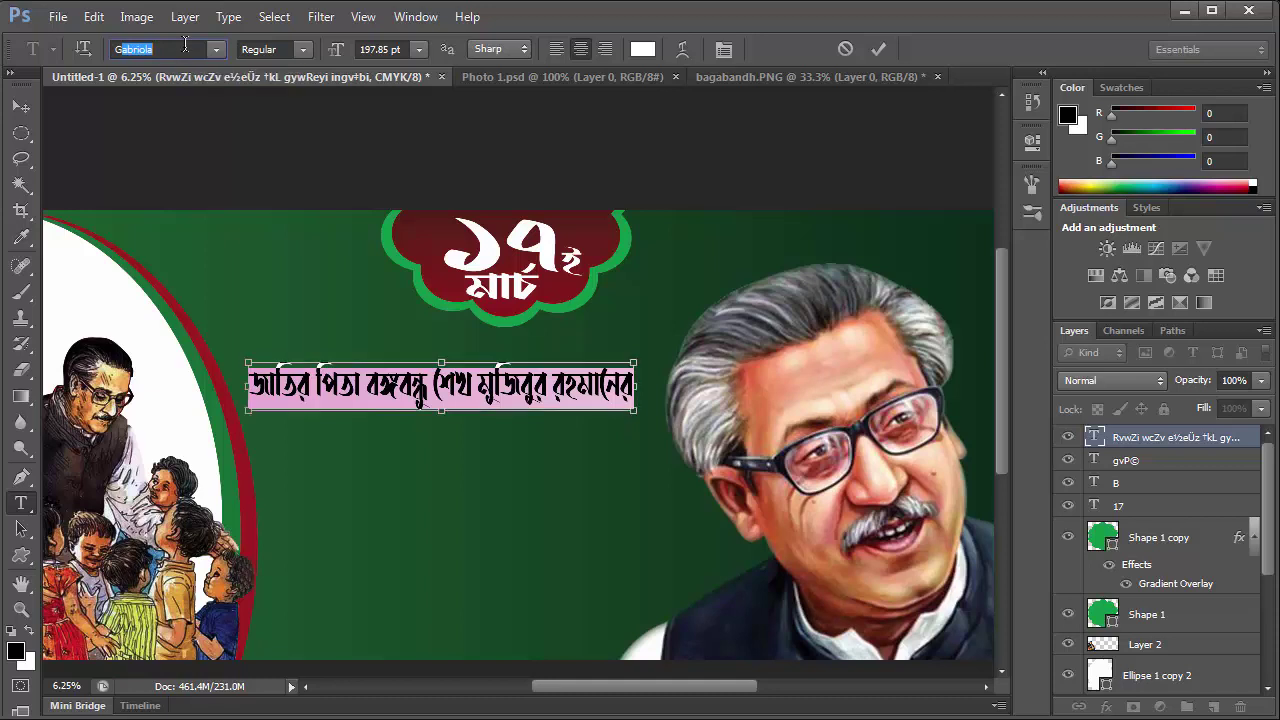
key("Escape")
type("g")
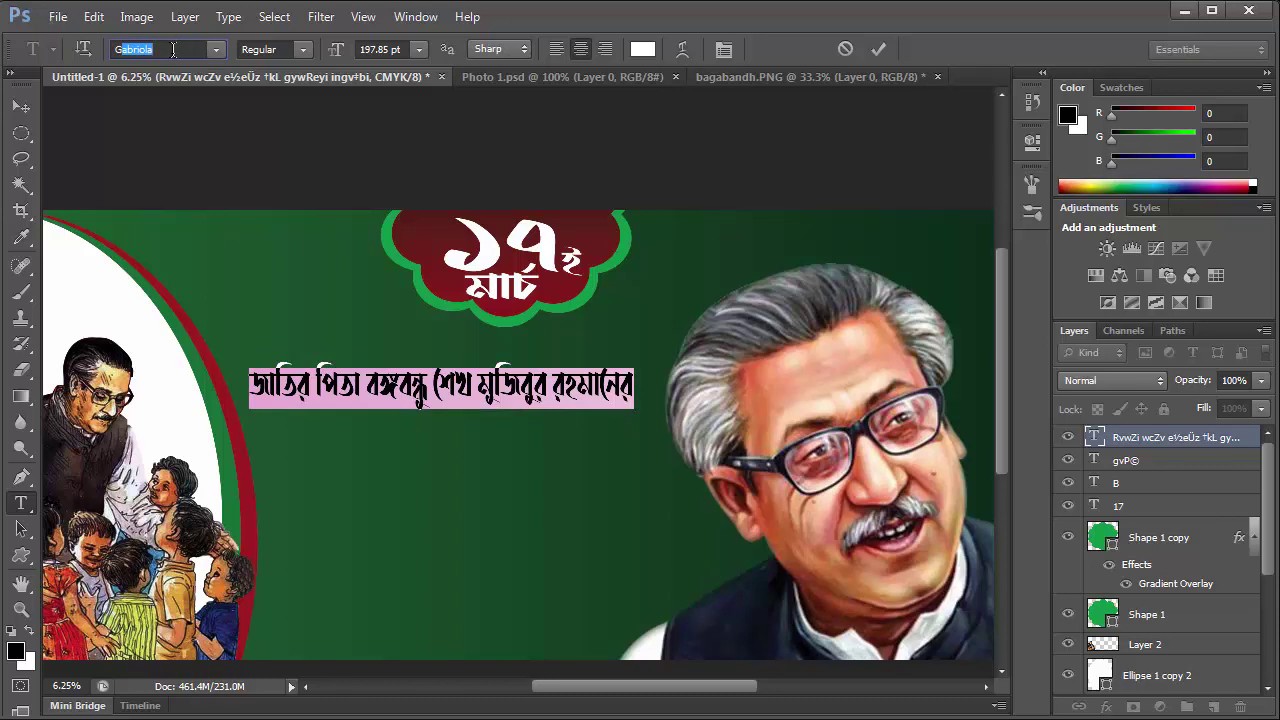
Set the headline font to Monalisha ANSI and commit the edit.
left_click(216, 51)
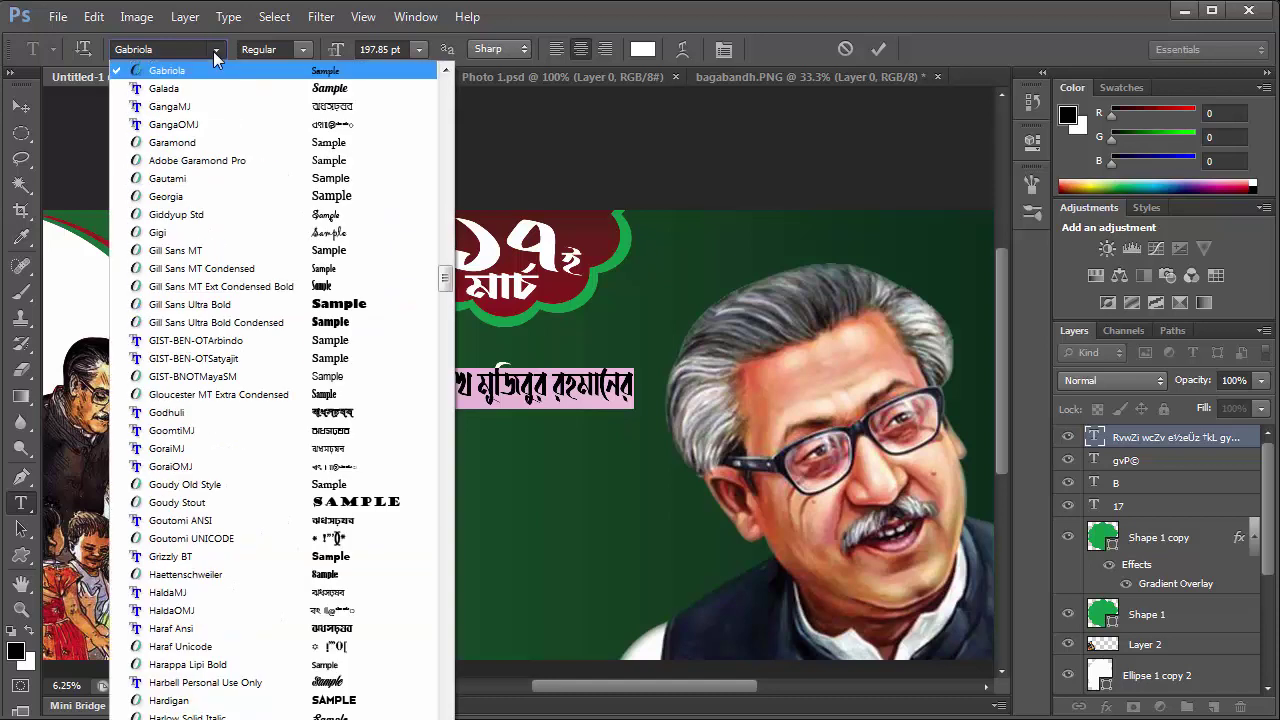
left_click(168, 47)
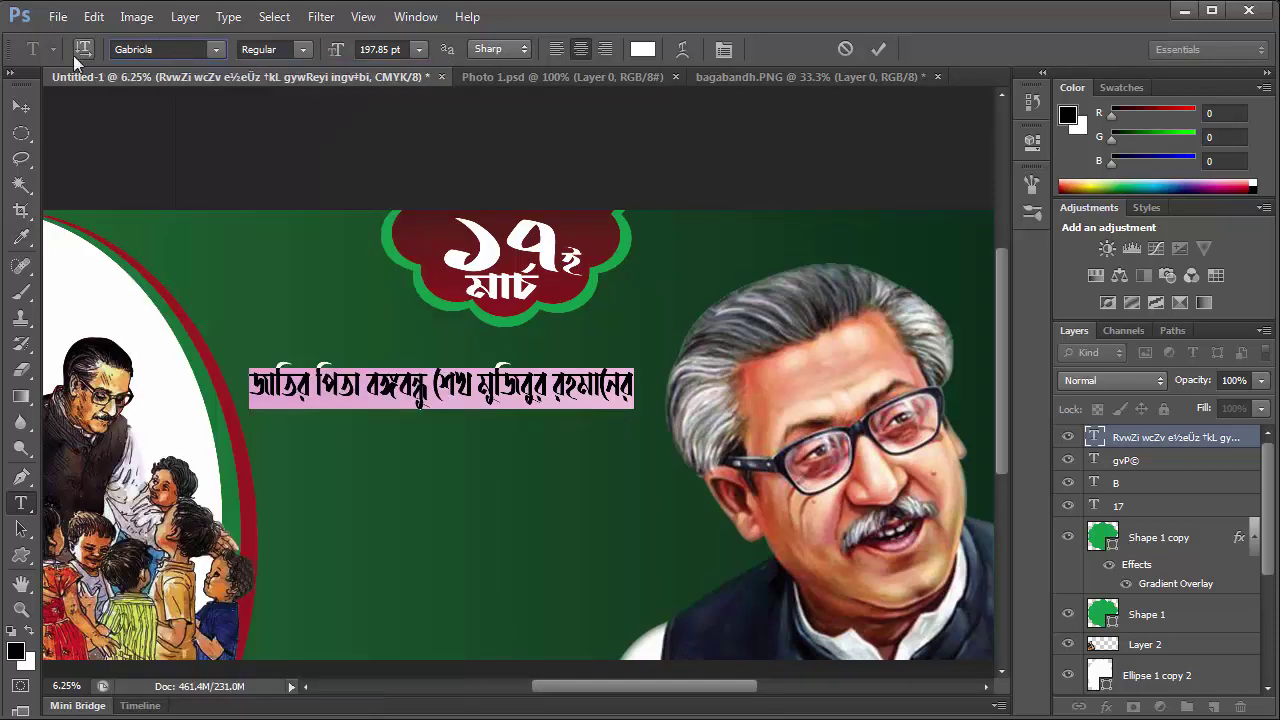
left_click(215, 50)
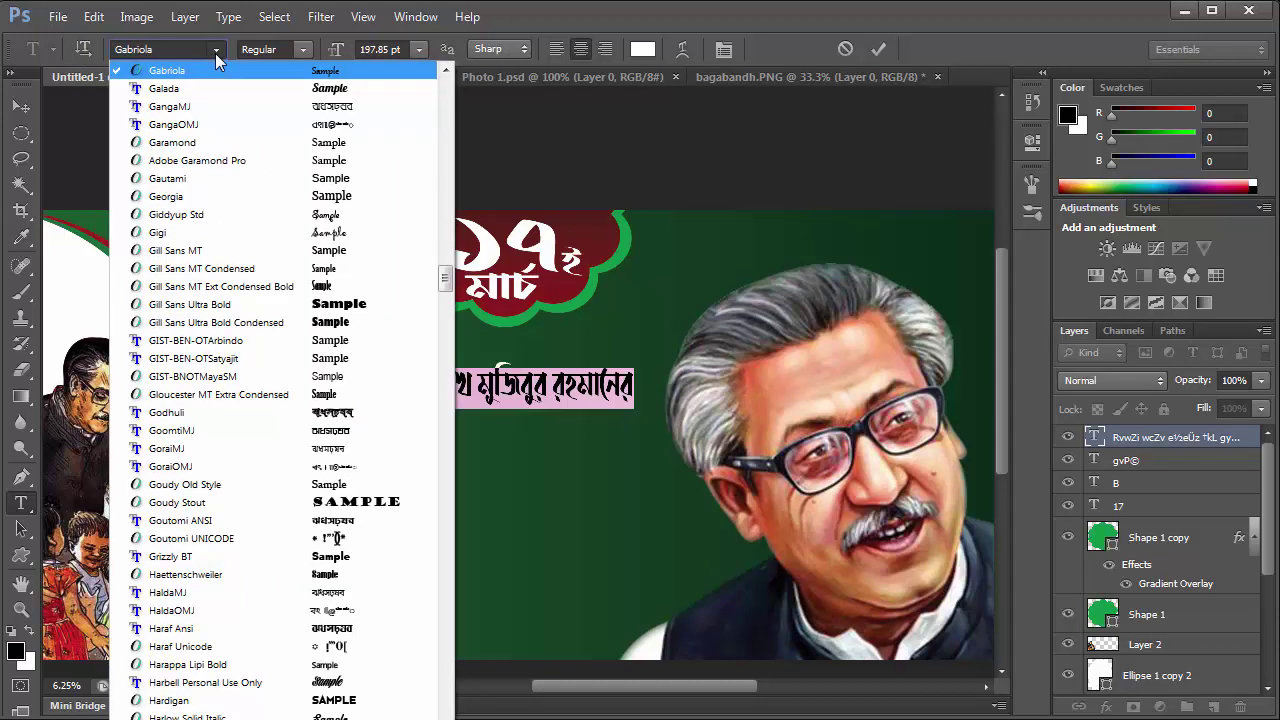
scroll(349, 629, "down", 5)
scroll(351, 549, "down", 5)
scroll(257, 591, "down", 5)
scroll(283, 555, "down", 5)
scroll(283, 553, "down", 10)
scroll(275, 535, "down", 5)
scroll(271, 531, "down", 5)
scroll(268, 535, "down", 5)
scroll(268, 533, "down", 5)
scroll(269, 534, "down", 10)
scroll(280, 500, "down", 5)
scroll(206, 473, "up", 1)
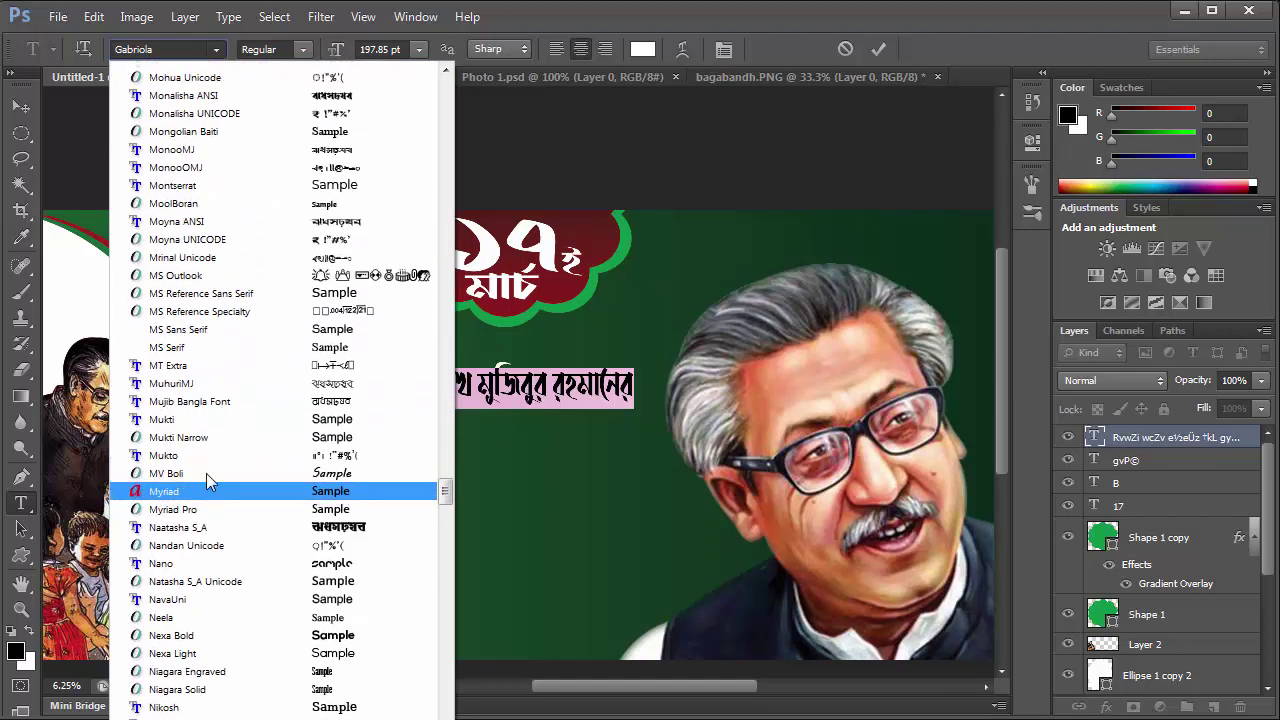
scroll(206, 473, "up", 2)
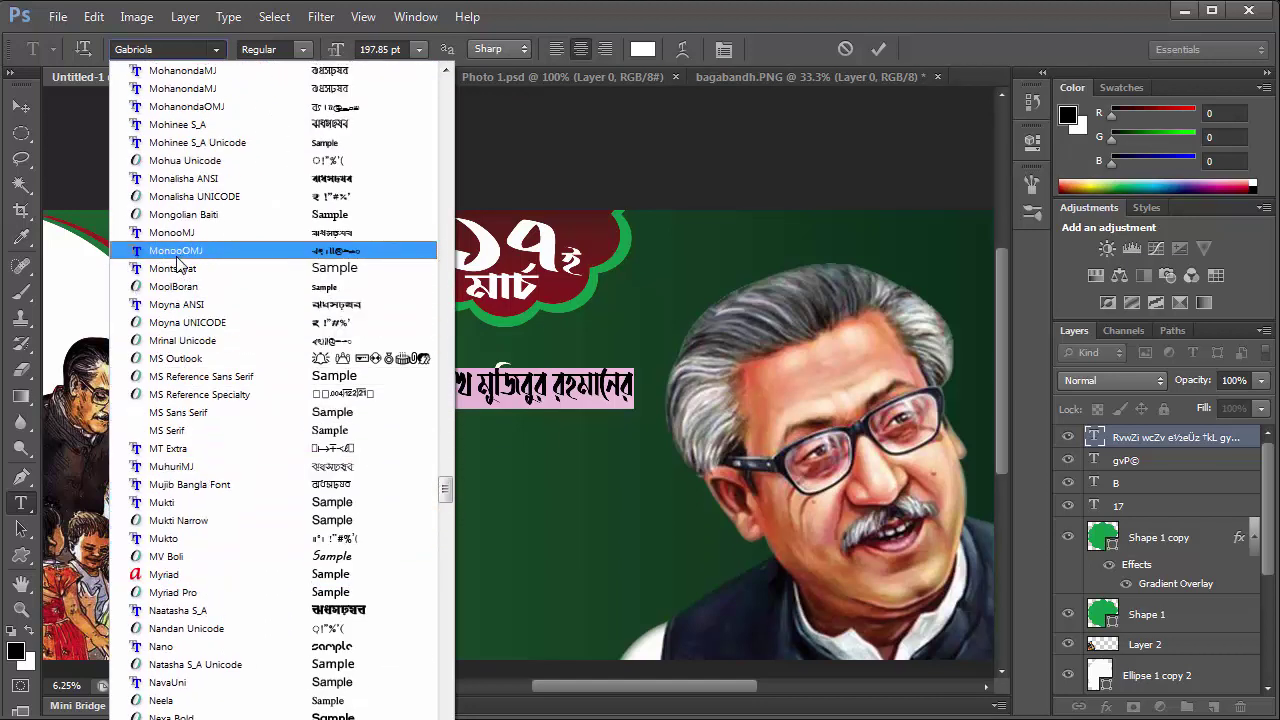
left_click(196, 182)
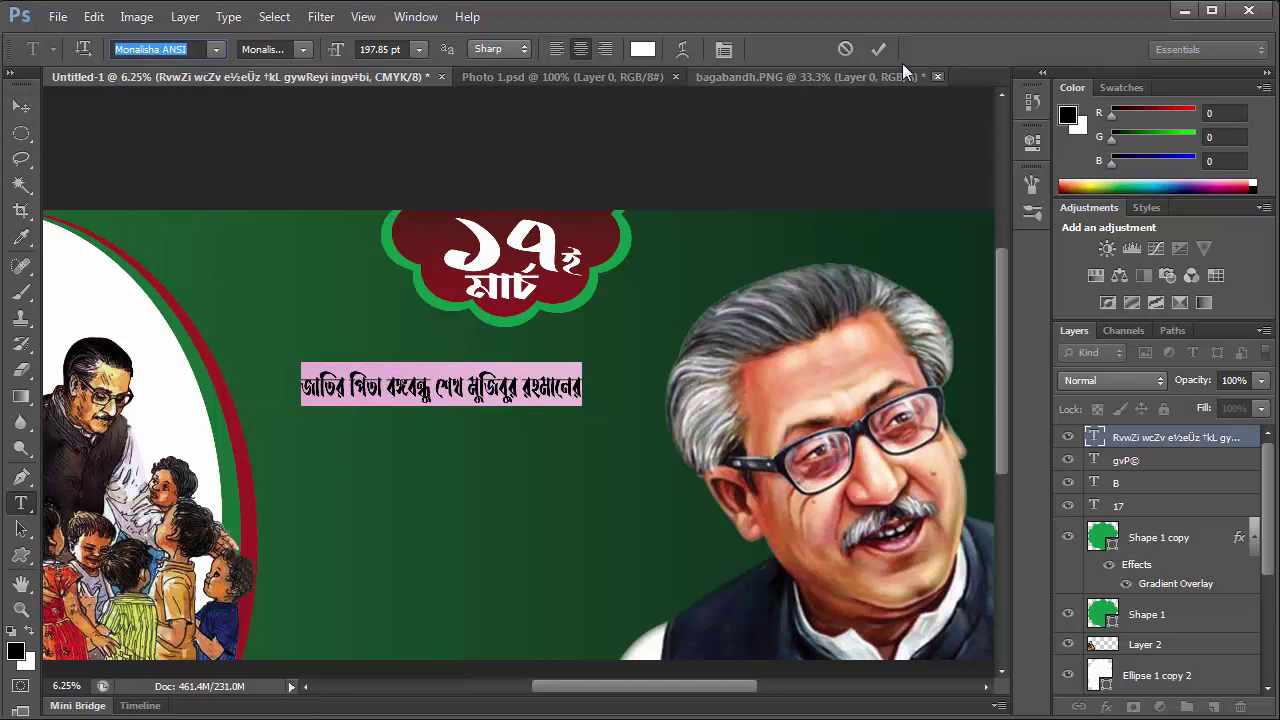
left_click(878, 49)
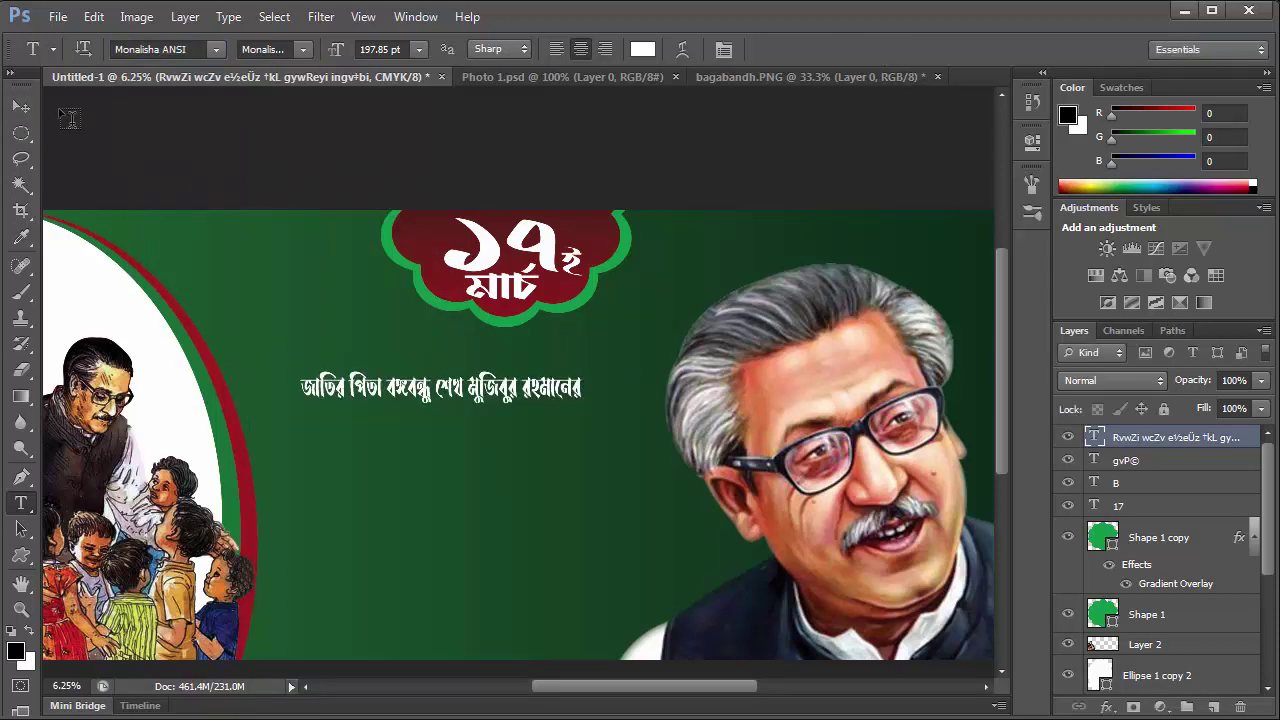
Scale the headline to about 139% width and 130% height.
key("v")
left_click_drag(589, 371, 660, 358)
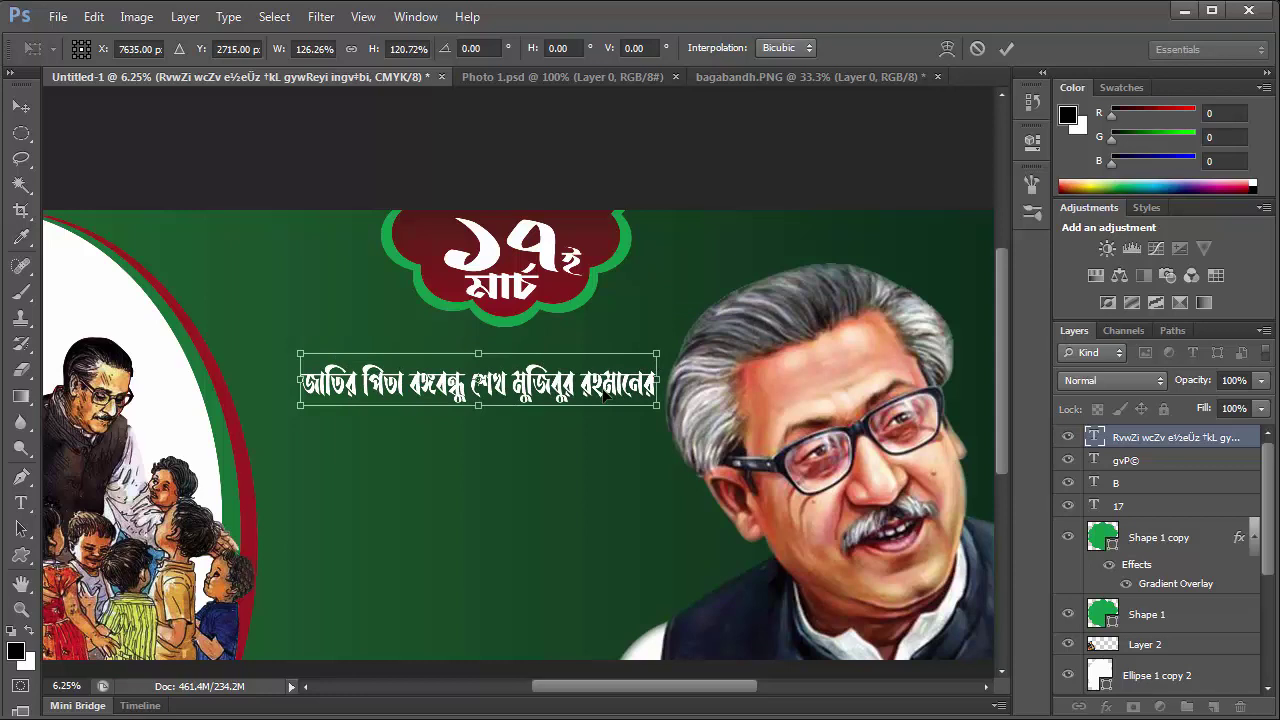
mouse_move(607, 391)
left_mouse_down()
mouse_move(565, 387)
mouse_move(595, 378)
mouse_move(639, 416)
left_mouse_up()
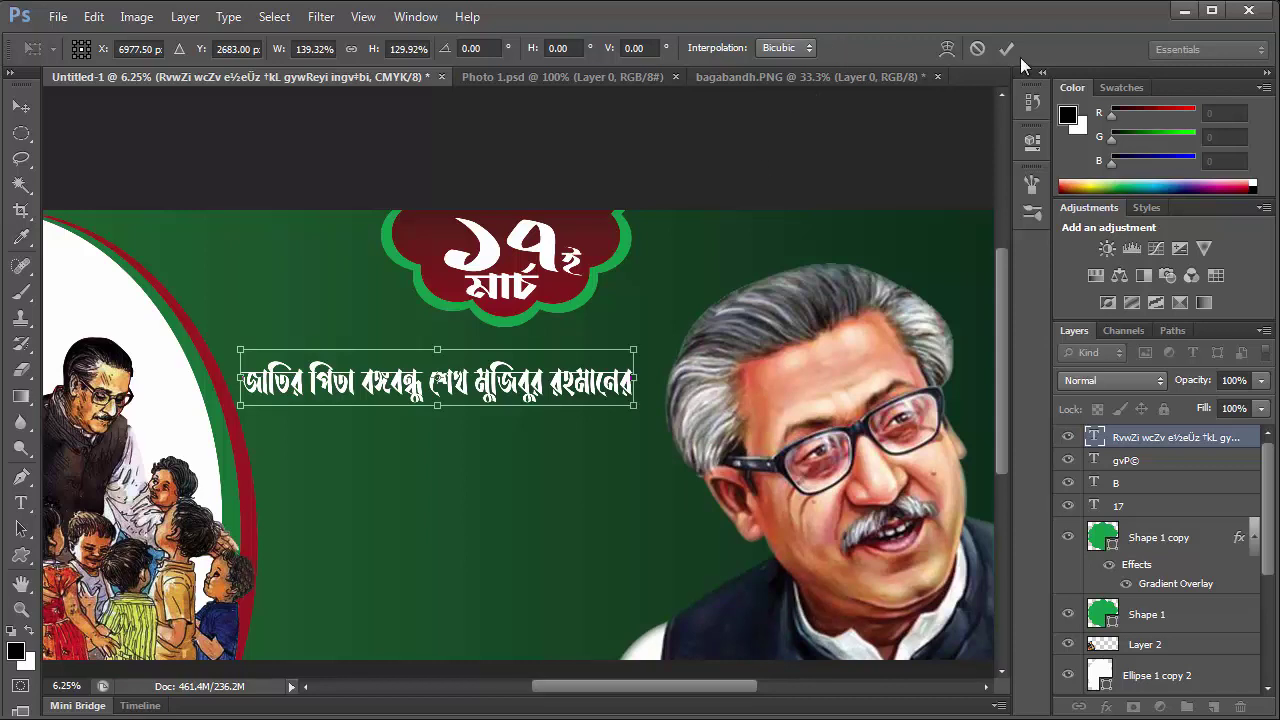
key("Return")
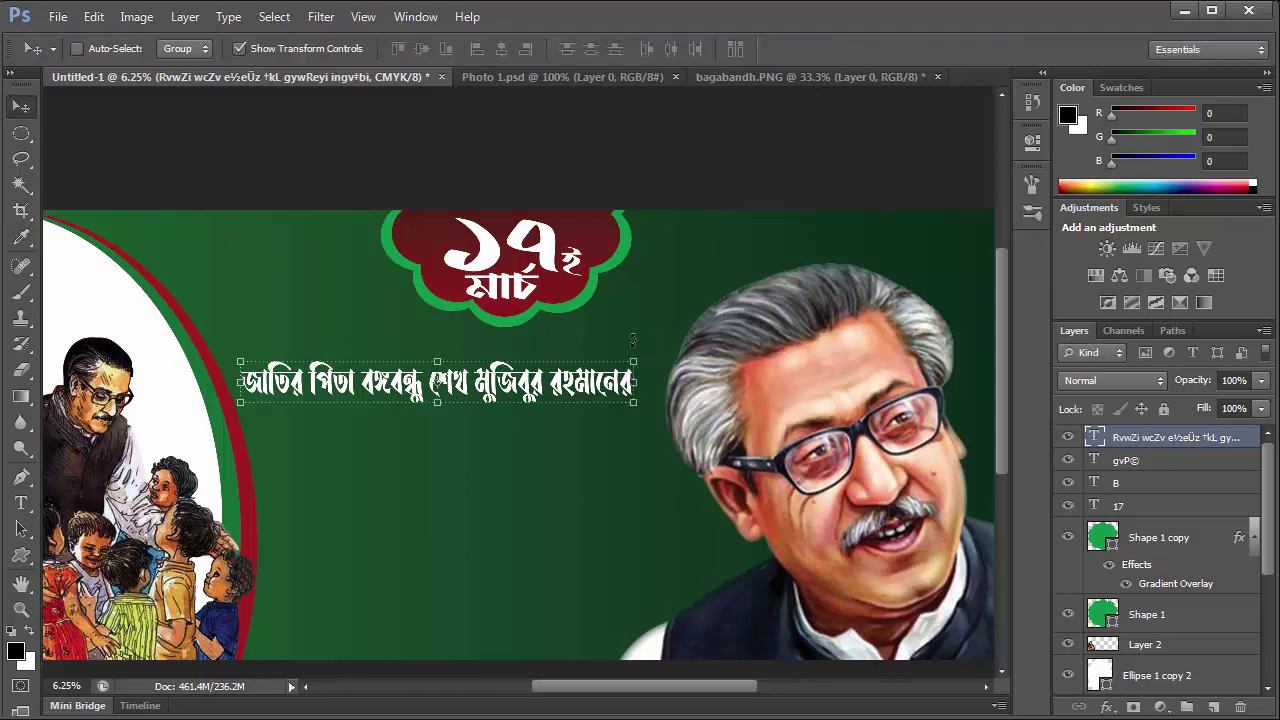
Nudge the headline with Shift+arrow keys to centre it beneath the 17 March badge.
key("shift+Right")
key("shift+Right")
key("shift+Right")
key("shift+Right")
key("shift+Right")
key("shift+Right")
key("shift+Right")
key("shift+Right")
key("shift+Right")
key("shift+Right")
key("shift+Right")
key("shift+Right")
key("shift+Up")
key("shift+Up")
key("shift+Up")
key("shift+Left")
key("shift+Left")
key("shift+Left")
key("shift+Left")
key("shift+Left")
key("shift+Left")
key("shift+Left")
key("shift+Left")
key("shift+Left")
key("shift+Up")
key("shift+Up")
key("shift+Up")
key("shift+Up")
key("shift+Up")
key("shift+Up")
key("shift+Left")
key("shift+Left")
key("shift+Left")
key("shift+Down")
key("shift+Down")
key("shift+Down")
key("ctrl+h")
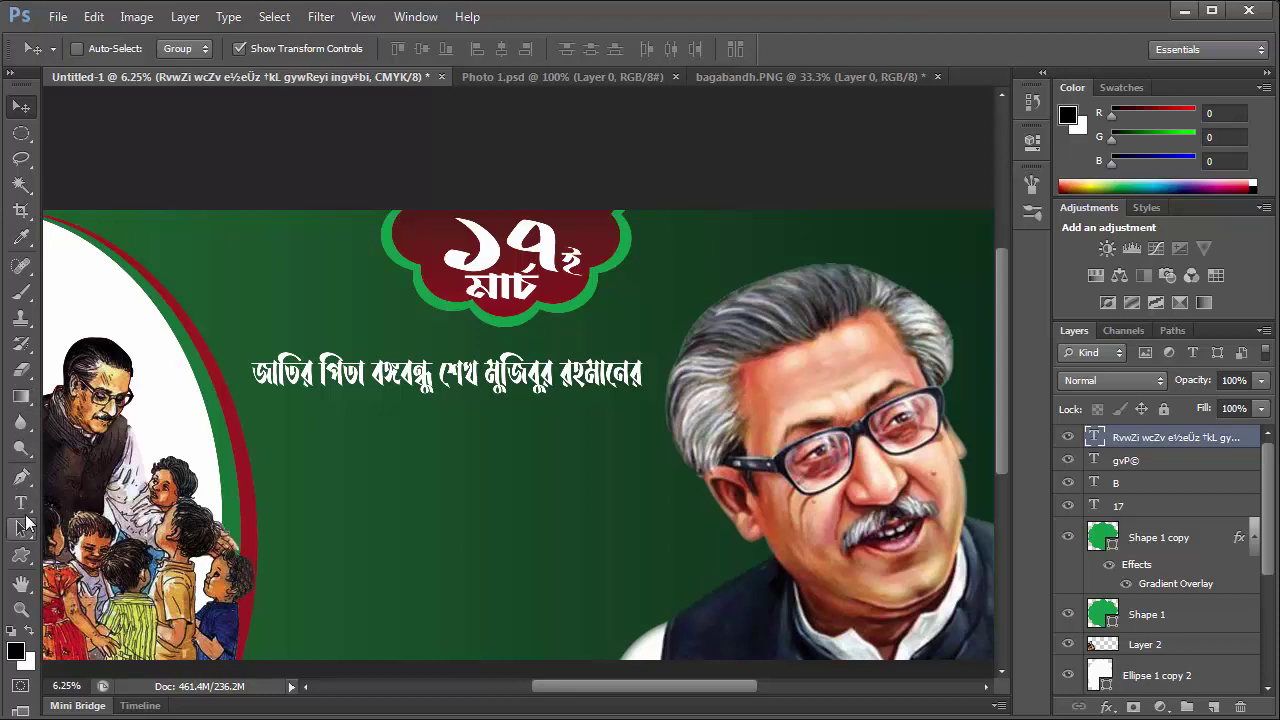
left_click(20, 503)
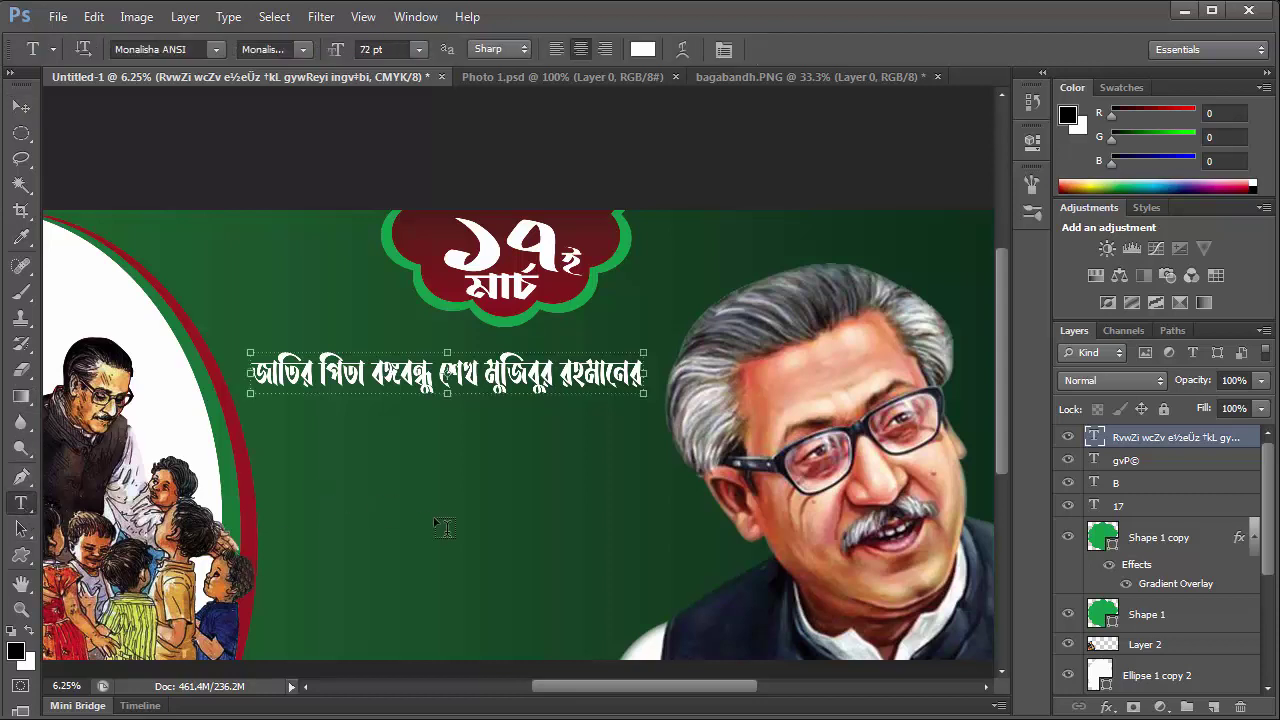
Type the white line '১০১ তম জন্মবার্ষিকী ও' below the headline, removing the stray second line.
left_click(330, 481)
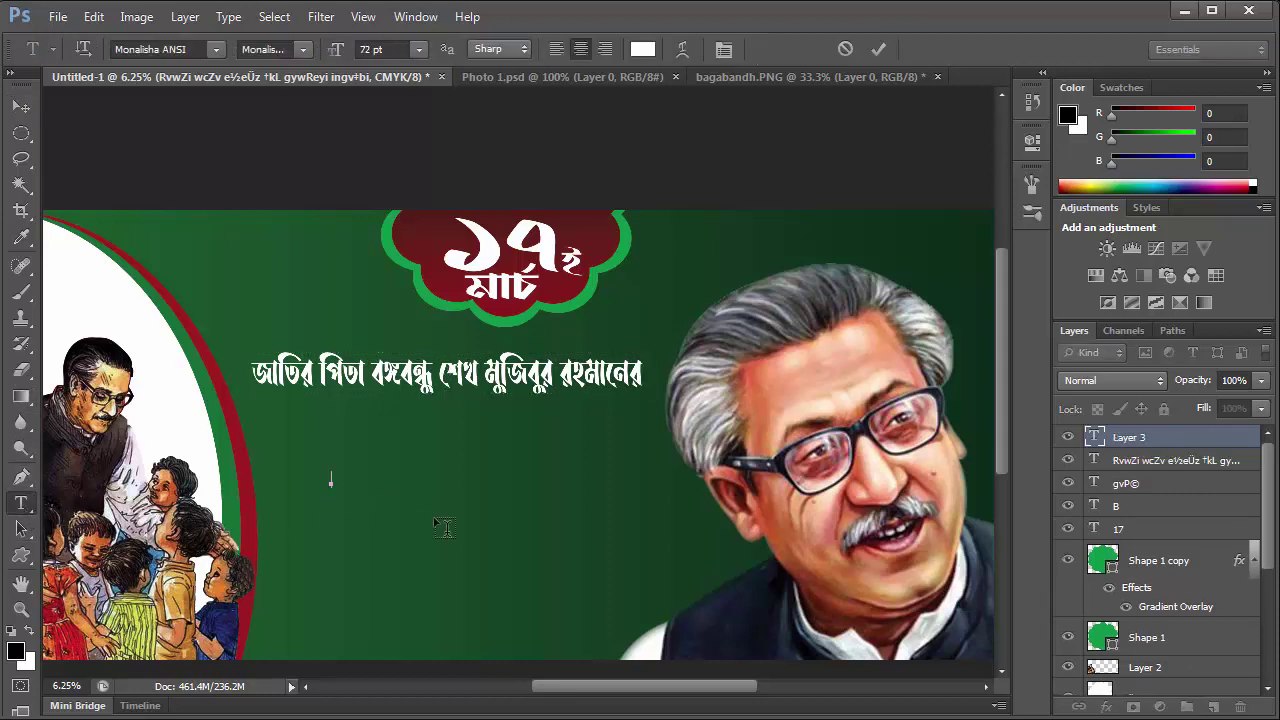
type("0Bs mvj¥evwl©")
type("Kx D")
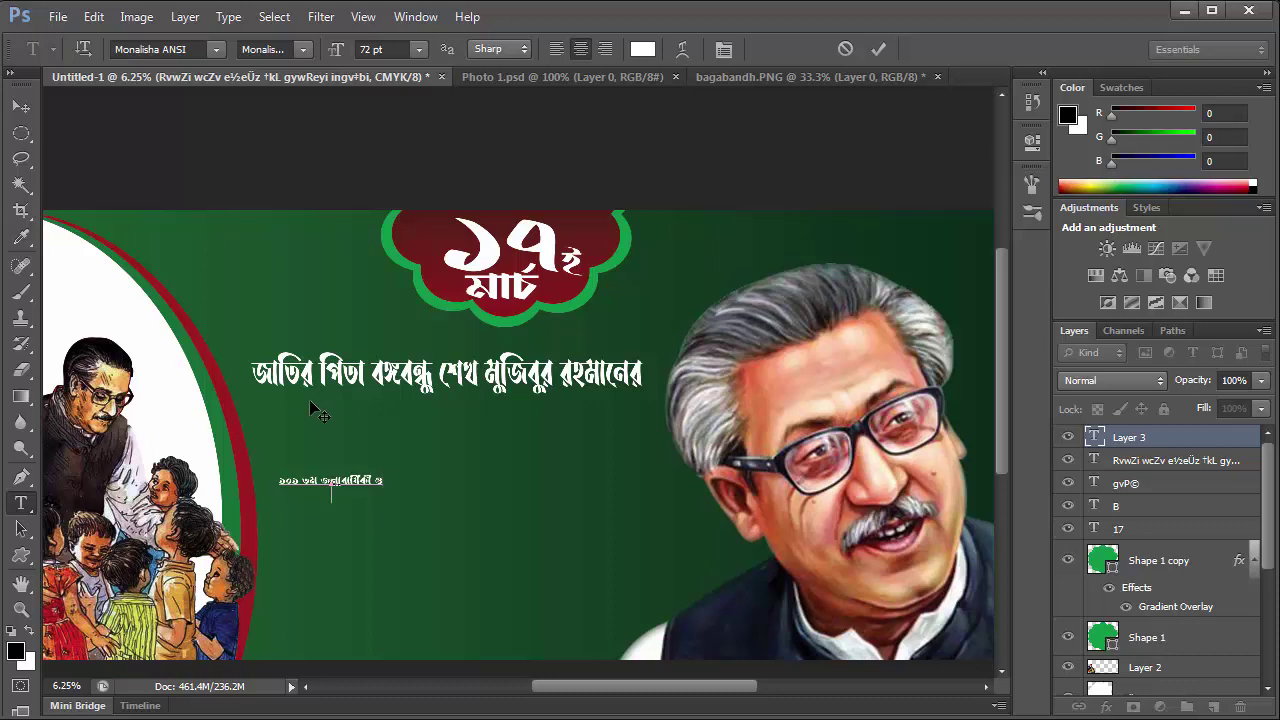
type("xq ")
type("wkï")
key("BackSpace")
type("w`em")
left_click(288, 494, "shift")
key("BackSpace")
left_click(21, 105)
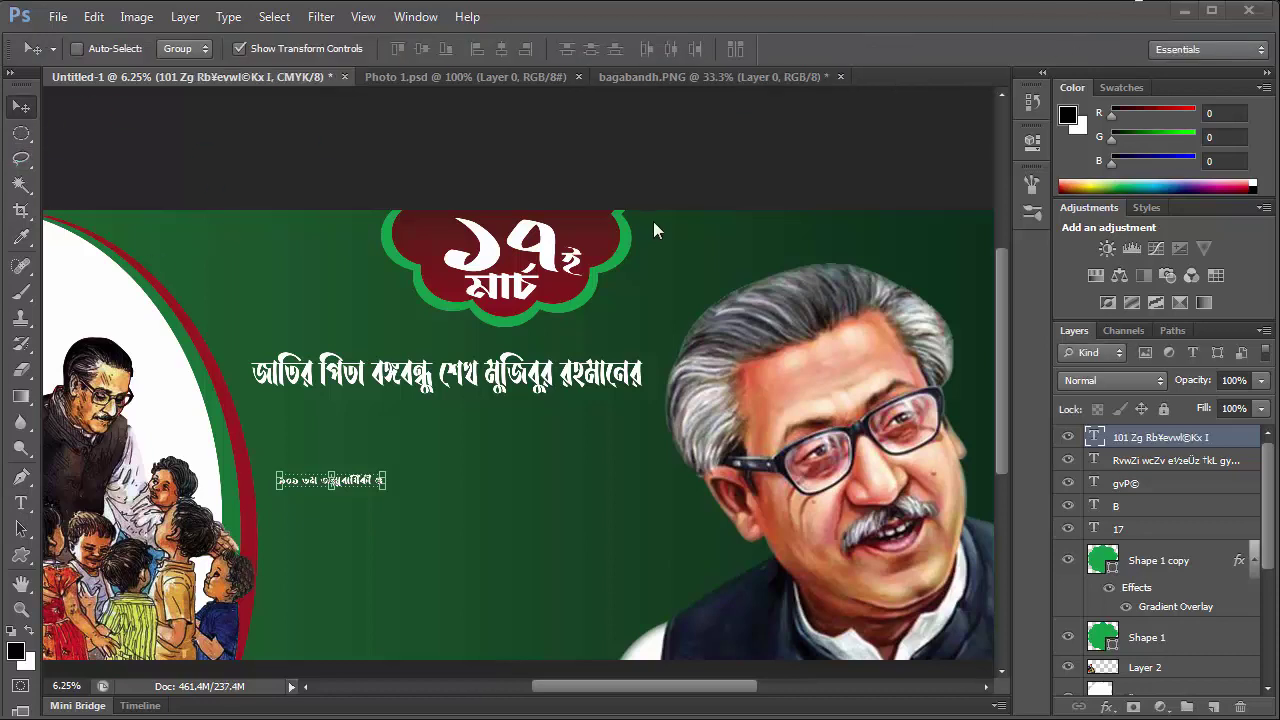
Set the '১০১ তম জন্মবার্ষিকী ও' line's font to SutonnyMJ in Bold style.
left_click(21, 503)
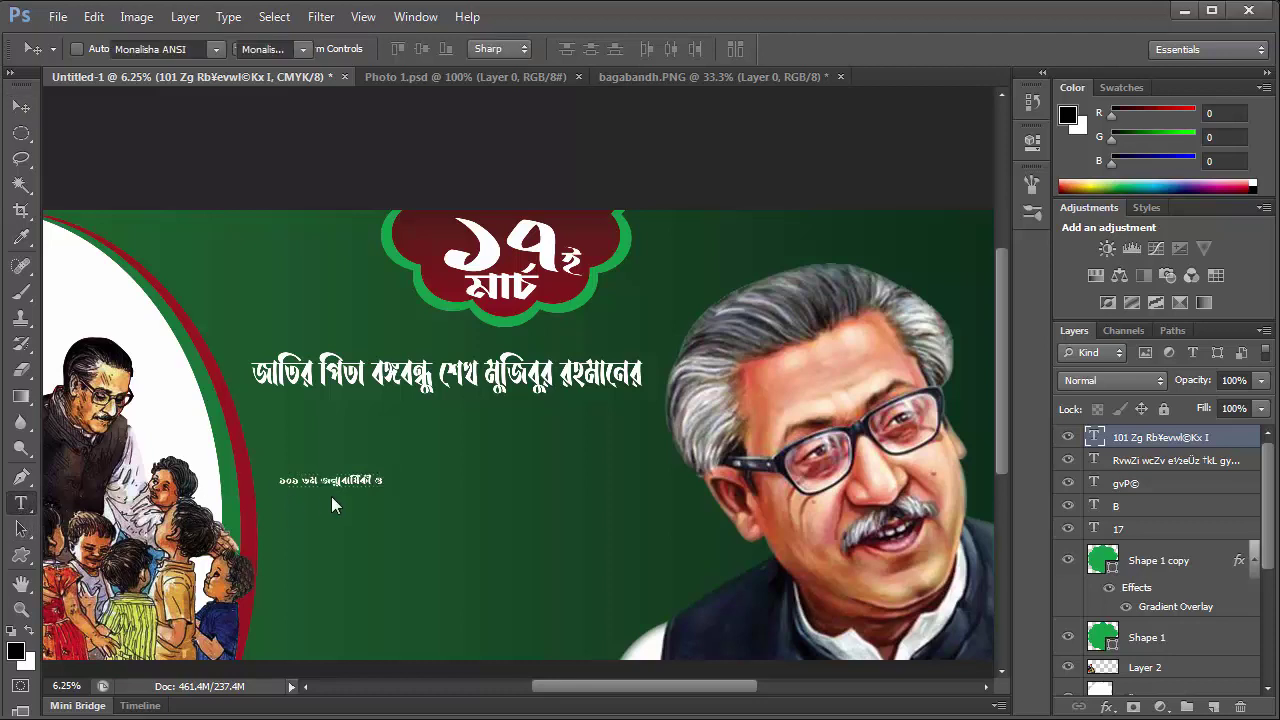
double_click(329, 479)
left_click(329, 479)
left_click(153, 48)
type("k")
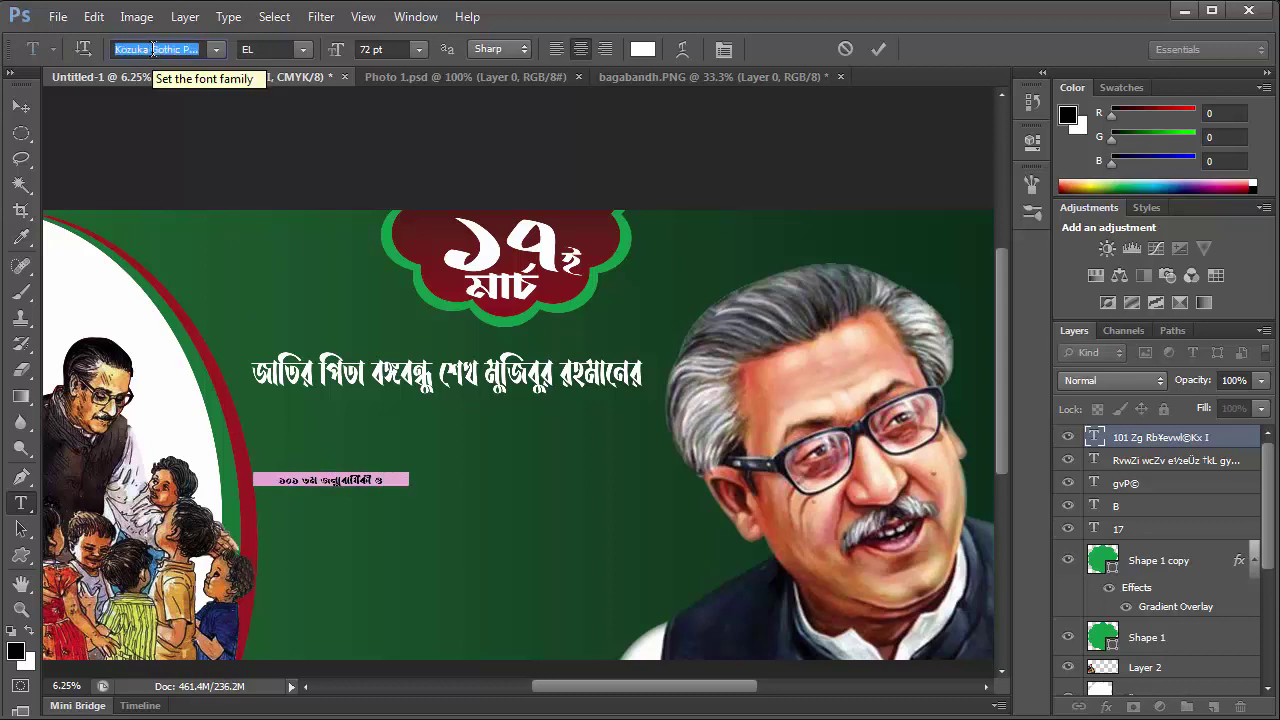
type("sutonny")
key("Return")
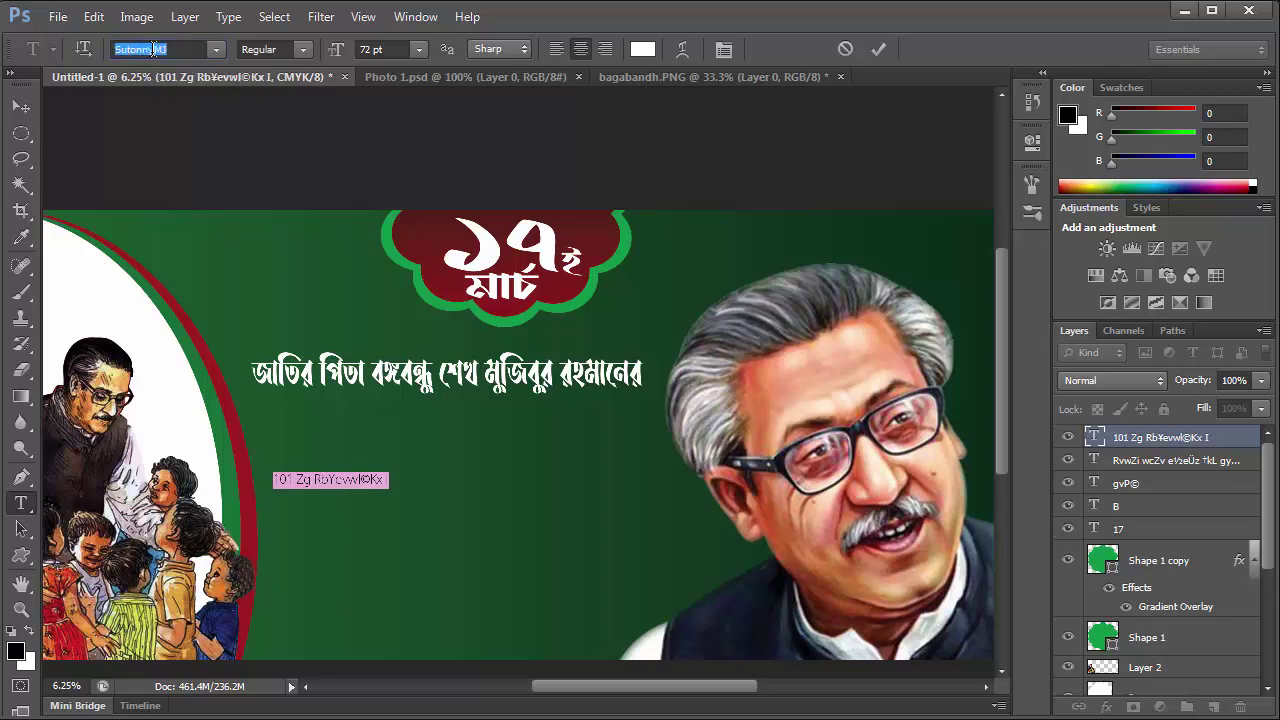
left_click(302, 49)
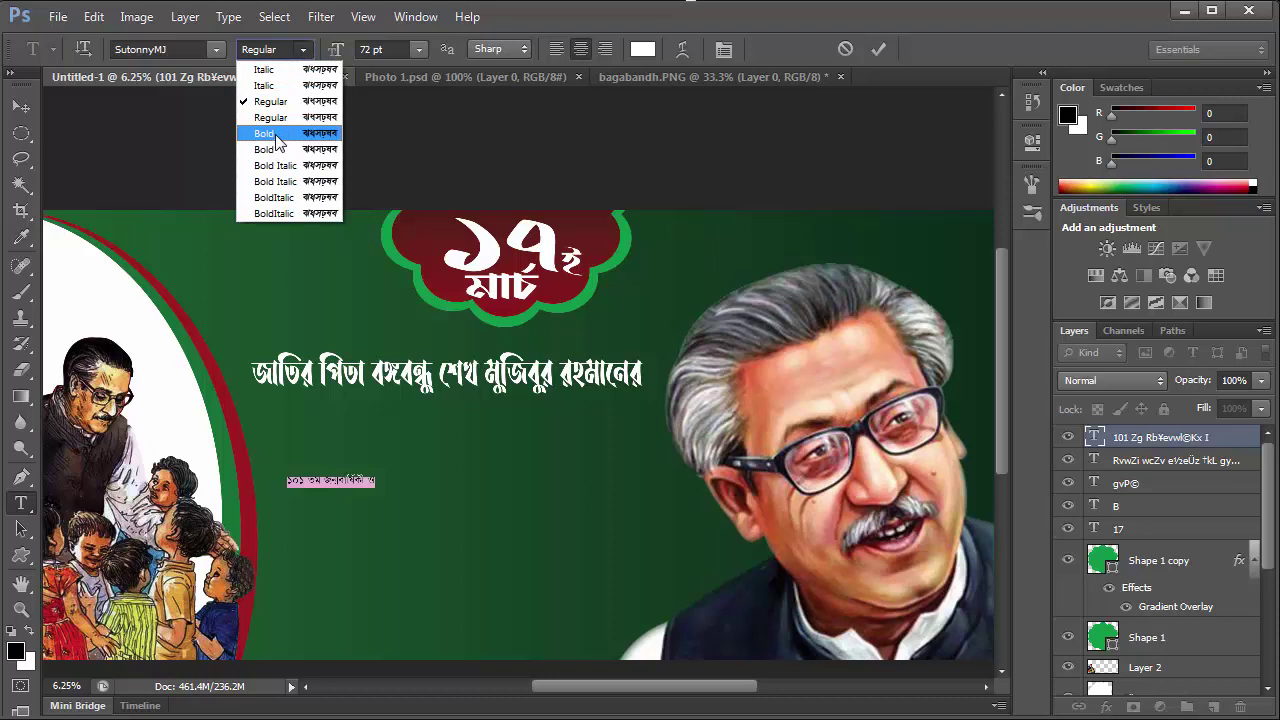
left_click(264, 133)
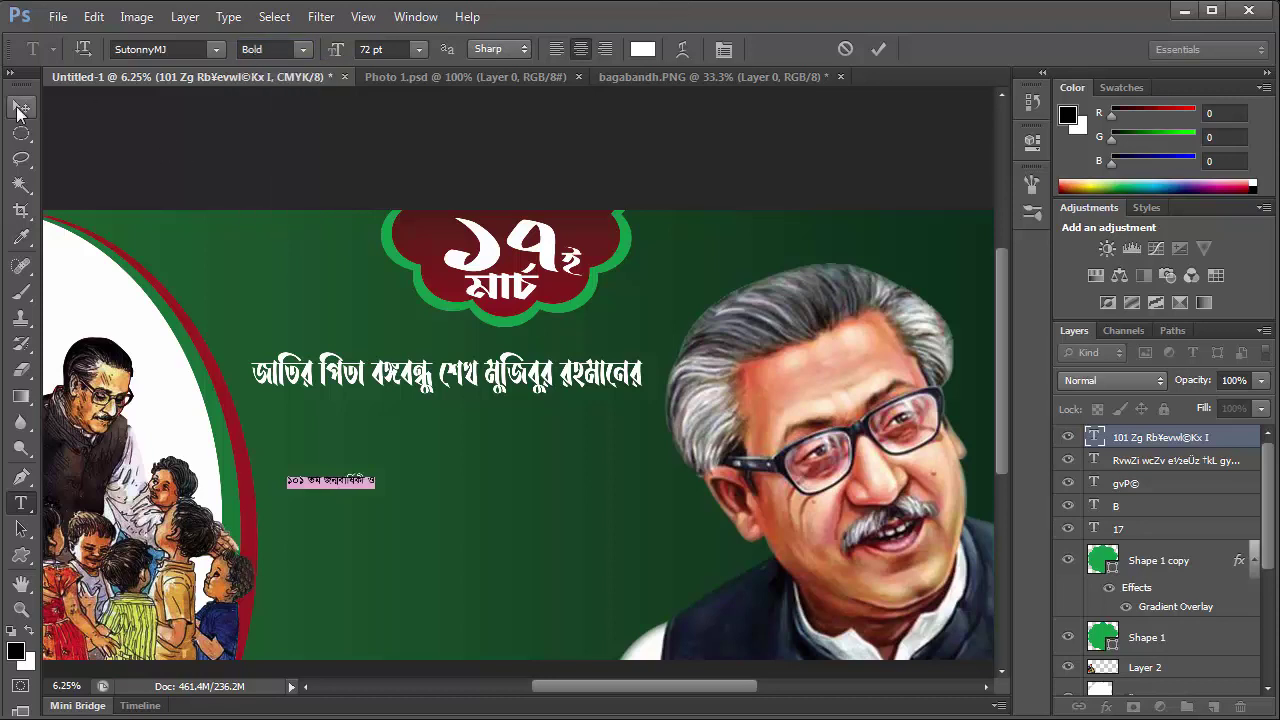
left_click(20, 108)
Scale the ১০১ তম জন্মবার্ষিকী ও line to about 376.7% and place it beneath the headline.
left_click_drag(378, 487, 648, 561)
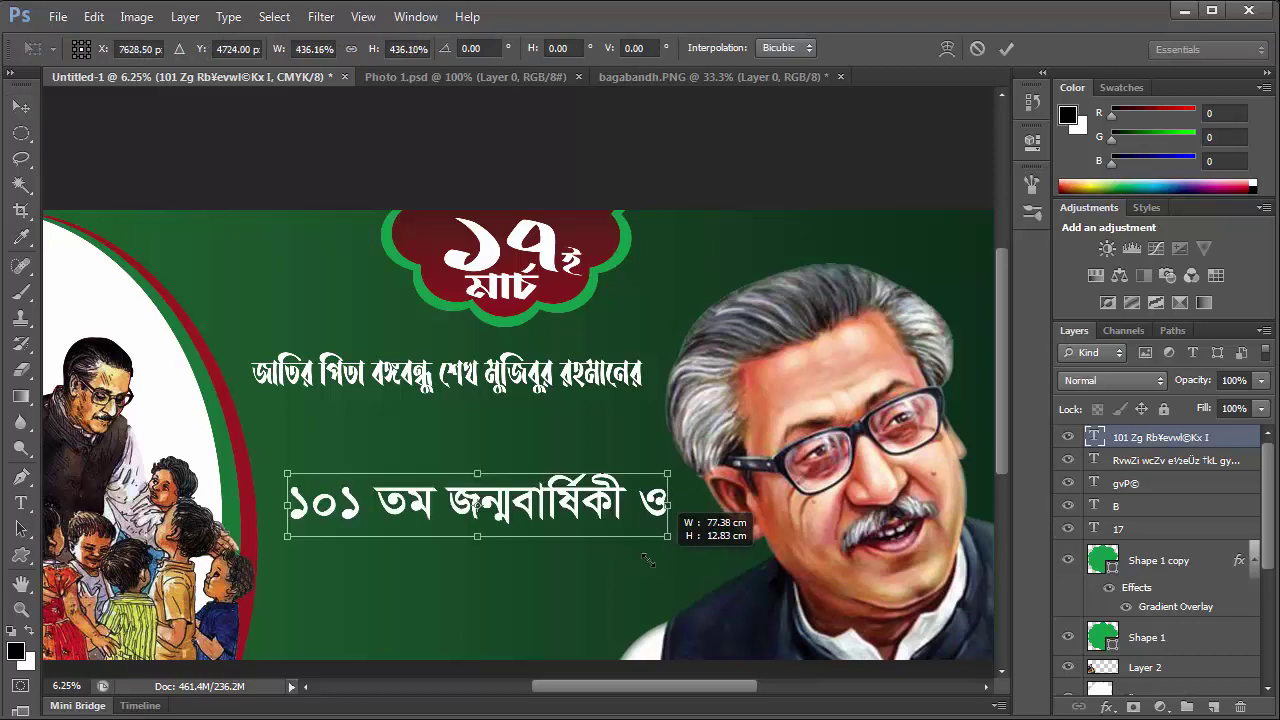
left_click_drag(648, 561, 655, 534)
left_click_drag(519, 509, 501, 440)
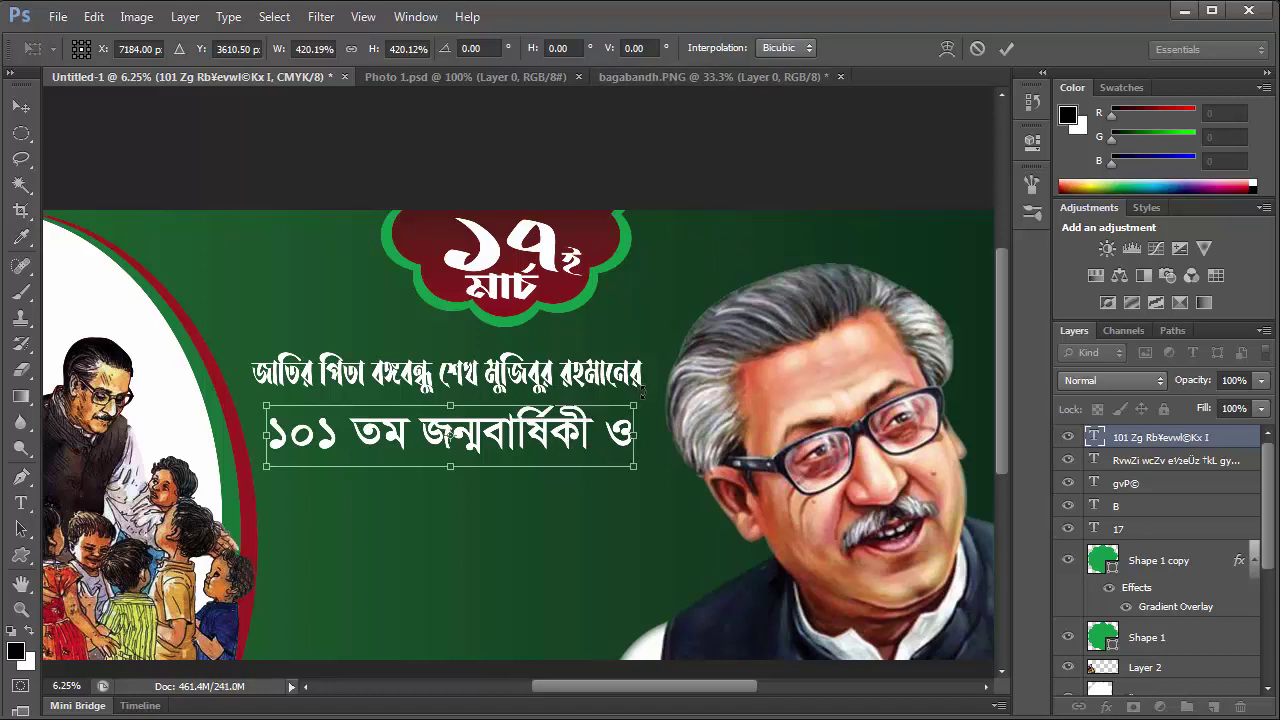
left_click_drag(633, 401, 616, 409)
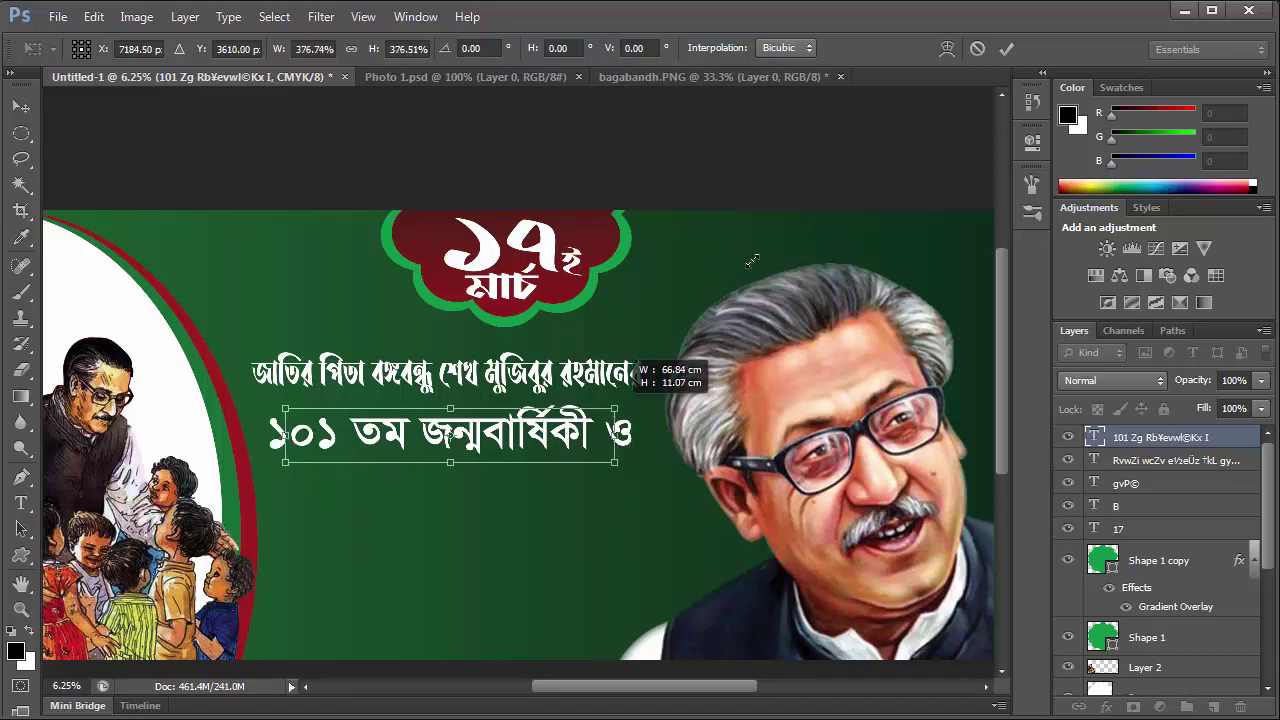
left_click(1005, 49)
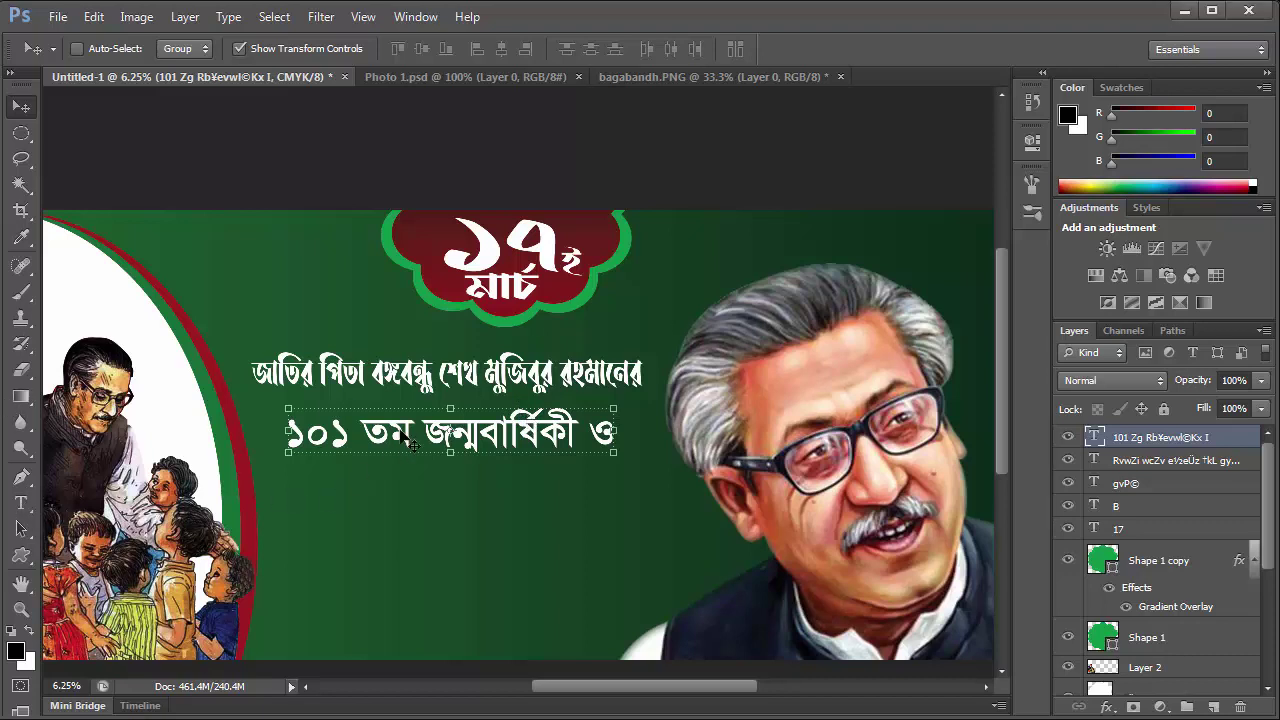
Recolour the ১০১ তম জন্মবার্ষিকী ও line from white to yellow (dfc40d).
key("t")
triple_click(403, 444)
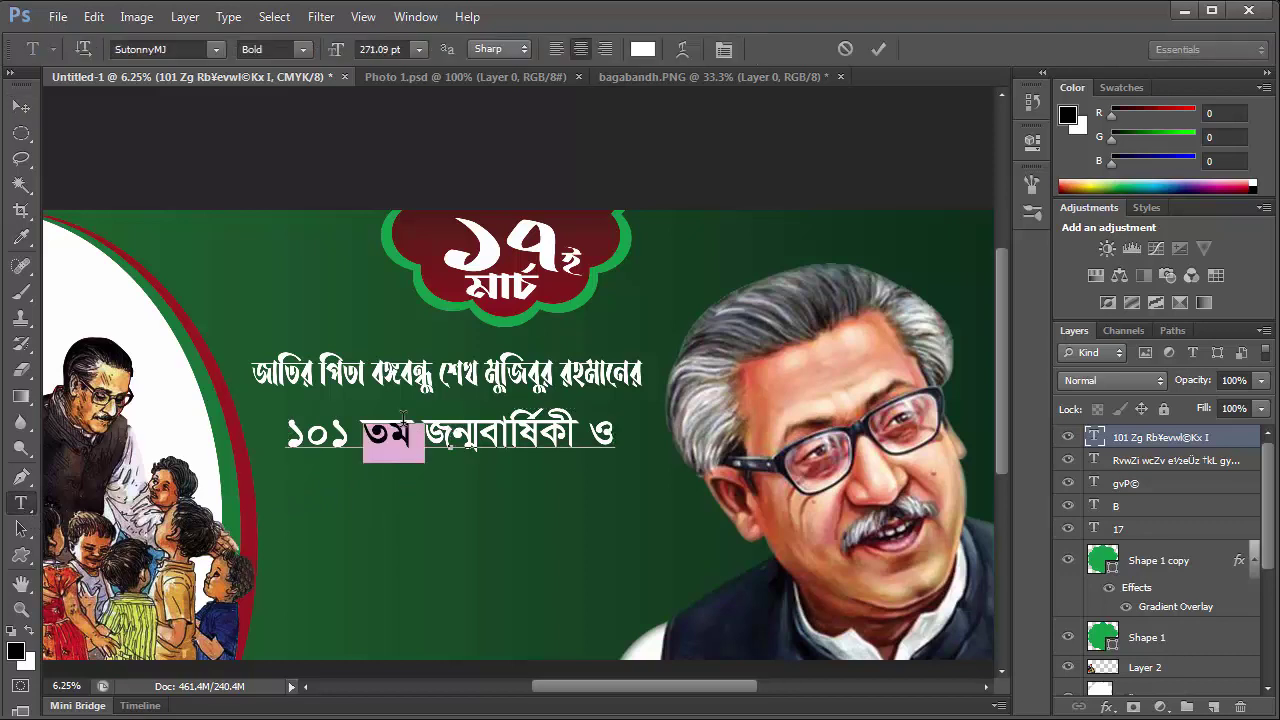
left_click(641, 49)
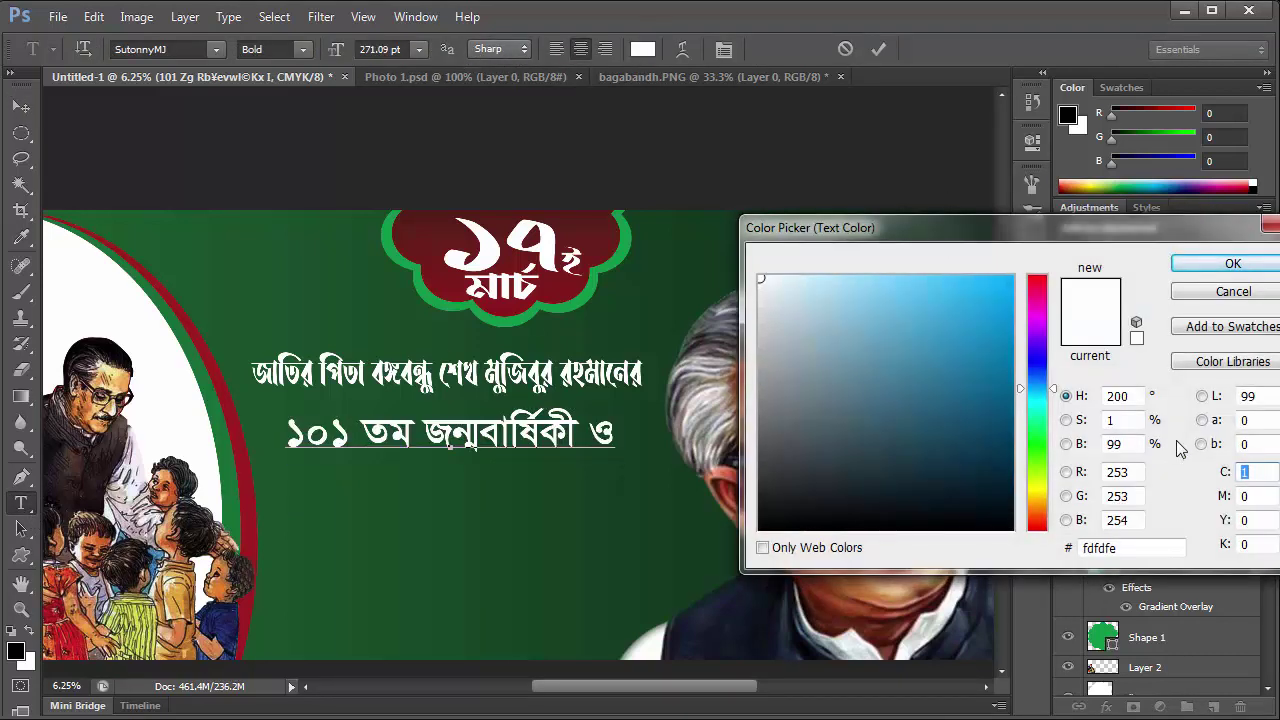
left_click(1043, 495)
left_click(998, 307)
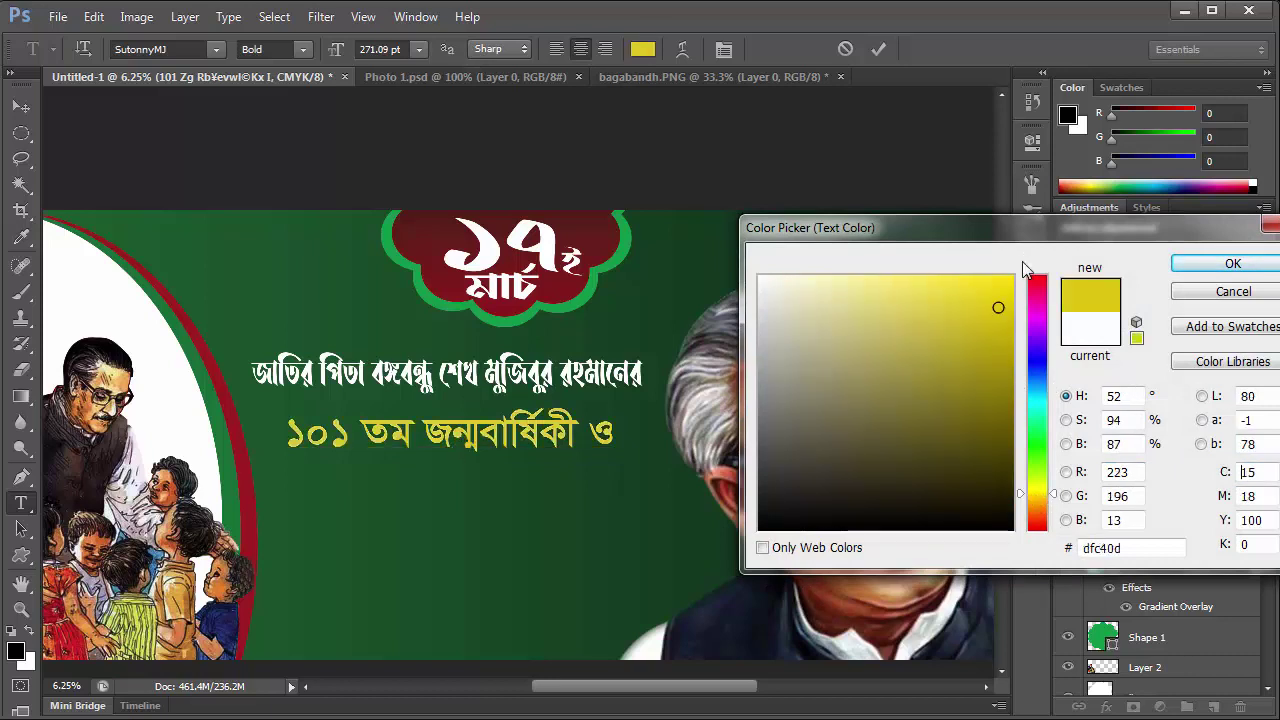
left_click(1233, 265)
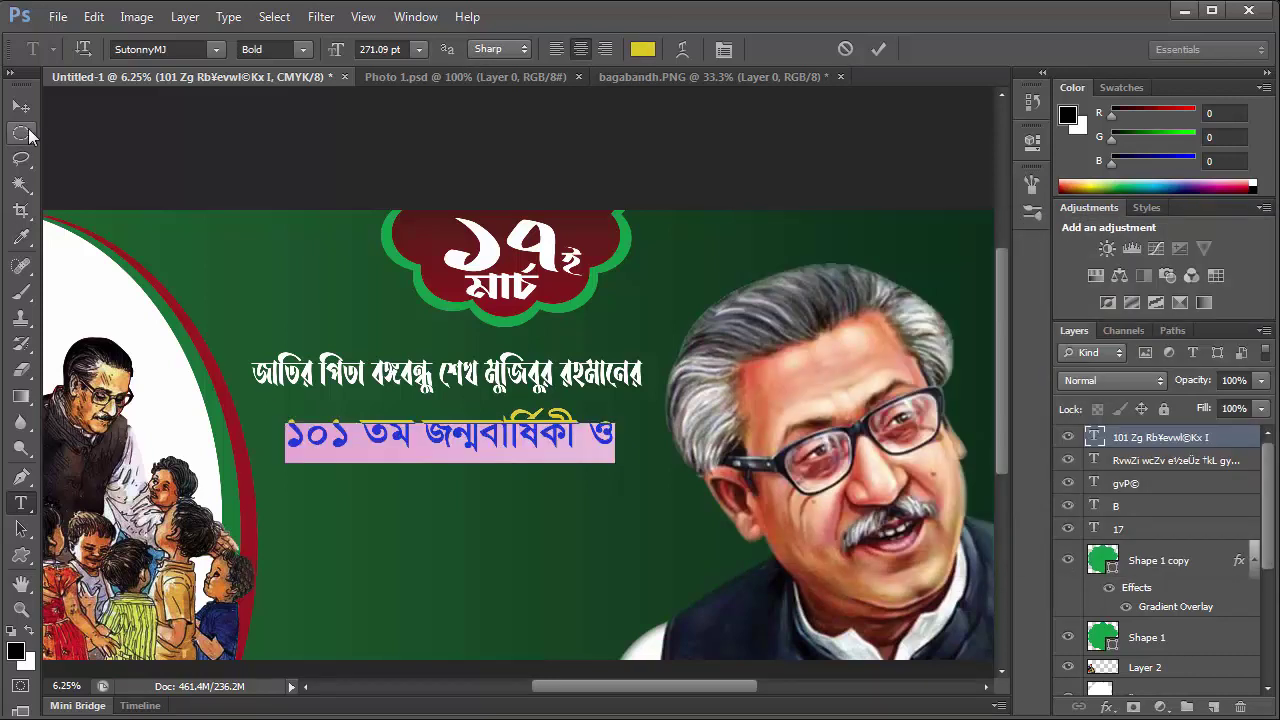
key("ctrl+Return")
key("v")
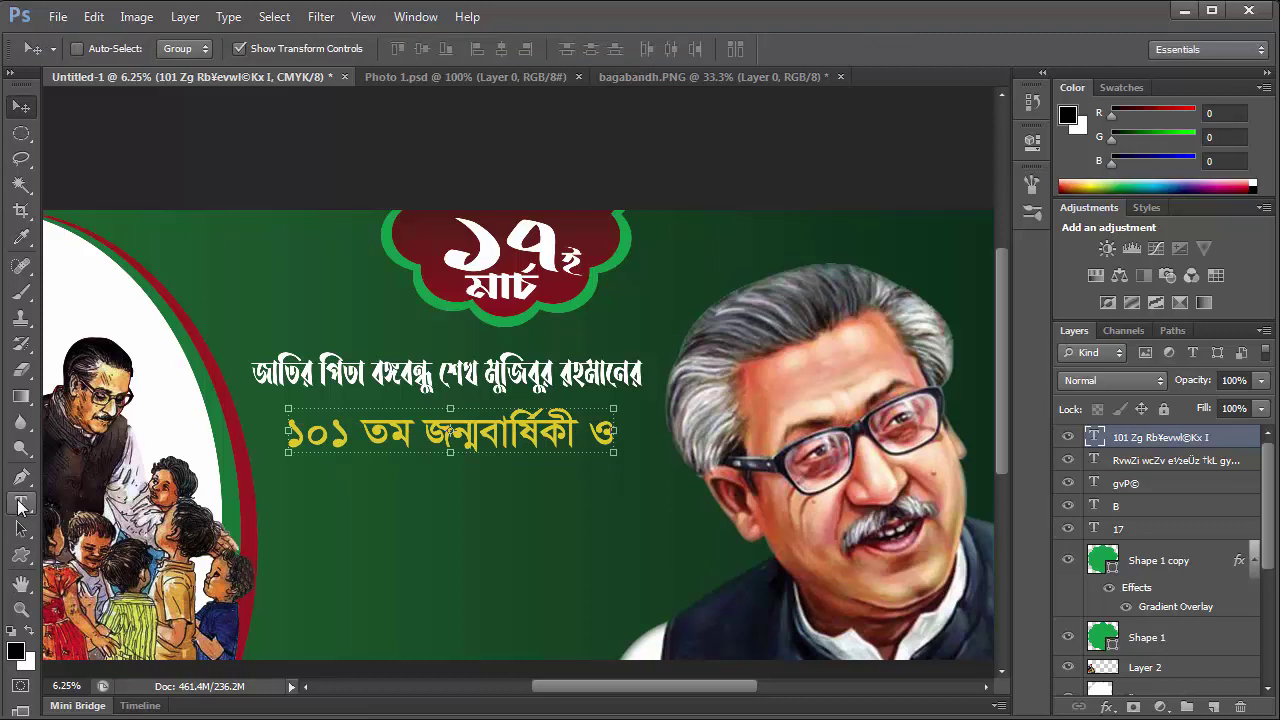
left_click(20, 505)
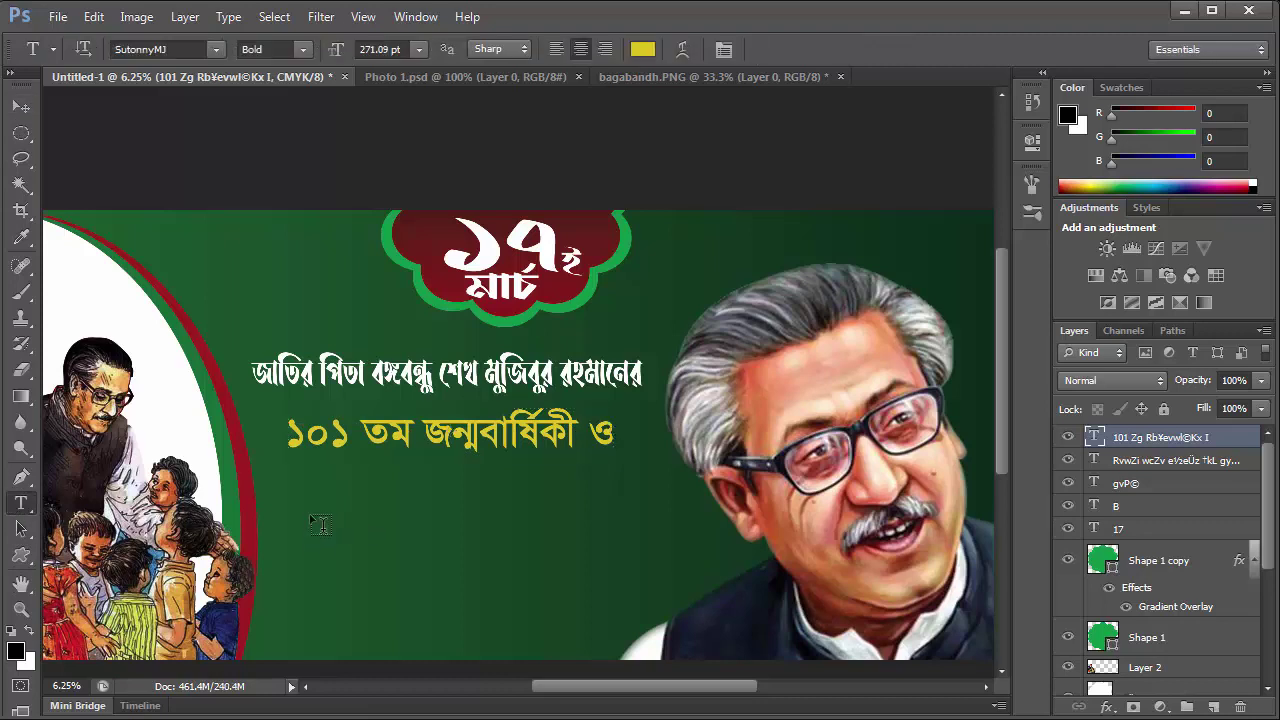
Type a new 'জাতীয় শিশু দিবস' line below the yellow line and colour it white.
left_click(319, 524)
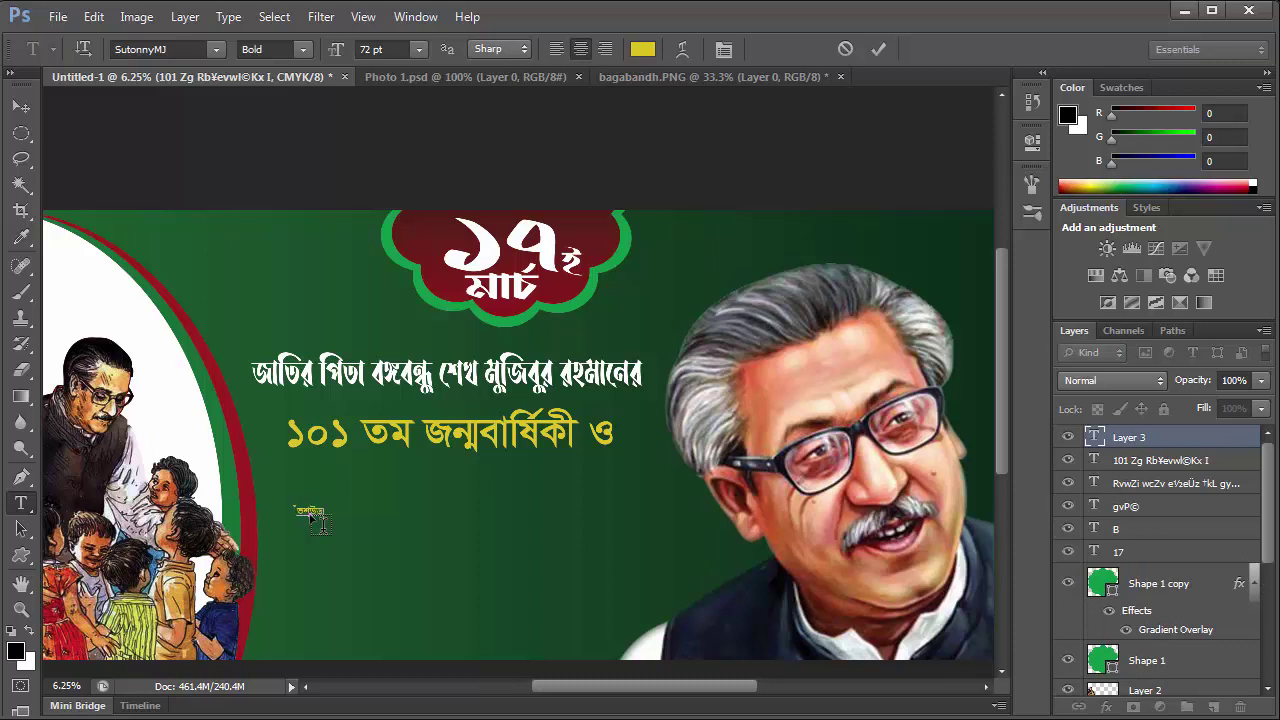
type("ôvb wkï w`em")
key("ctrl+a")
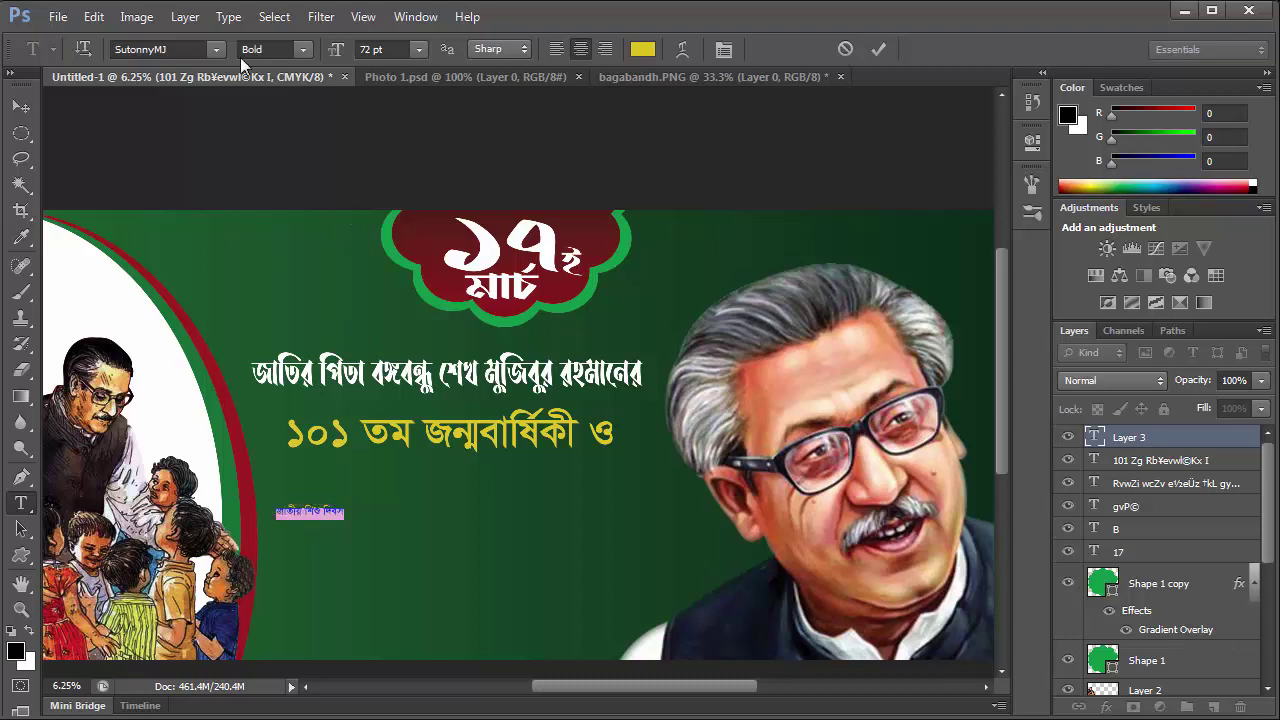
left_click(203, 50)
left_click(640, 50)
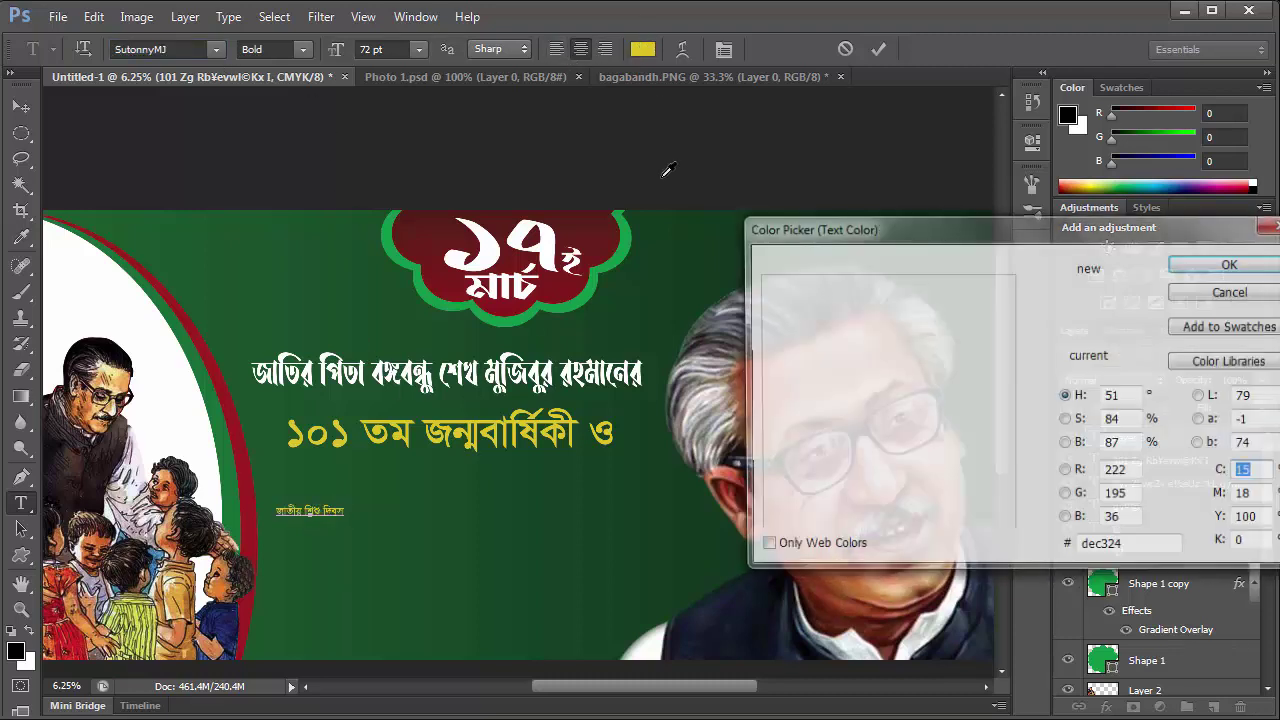
left_click(794, 298)
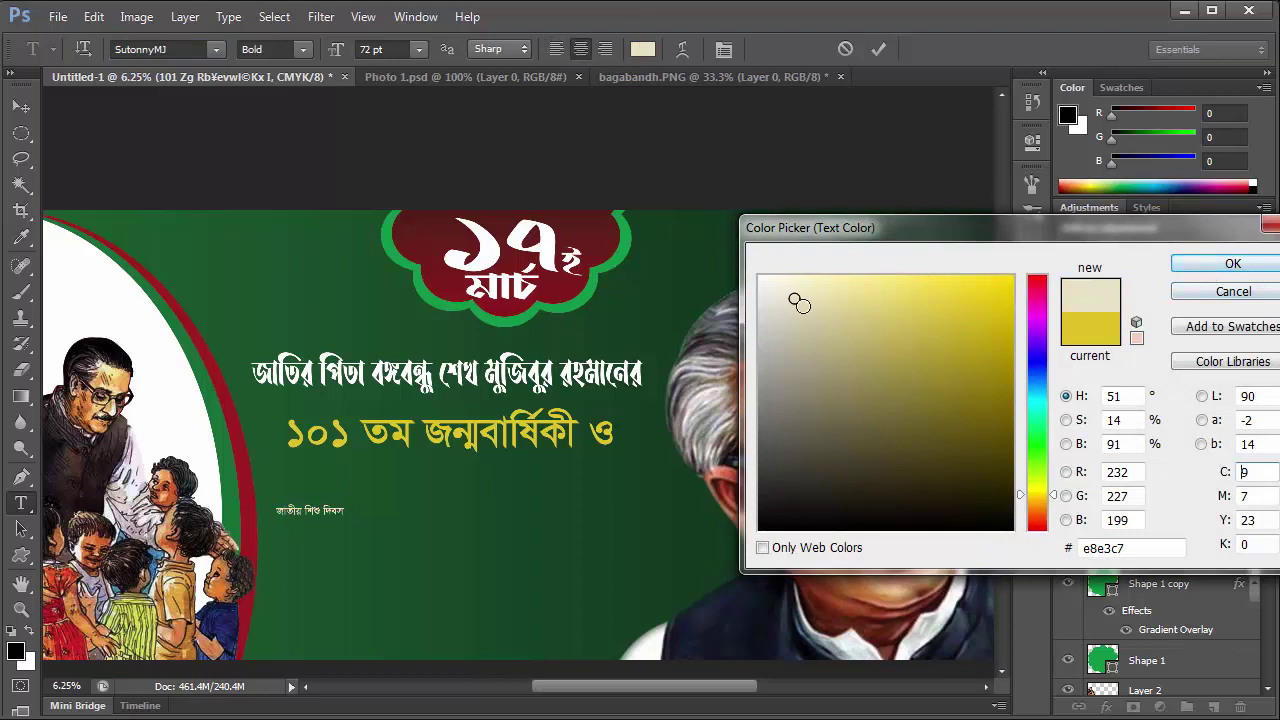
left_click_drag(796, 298, 762, 277)
key("Return")
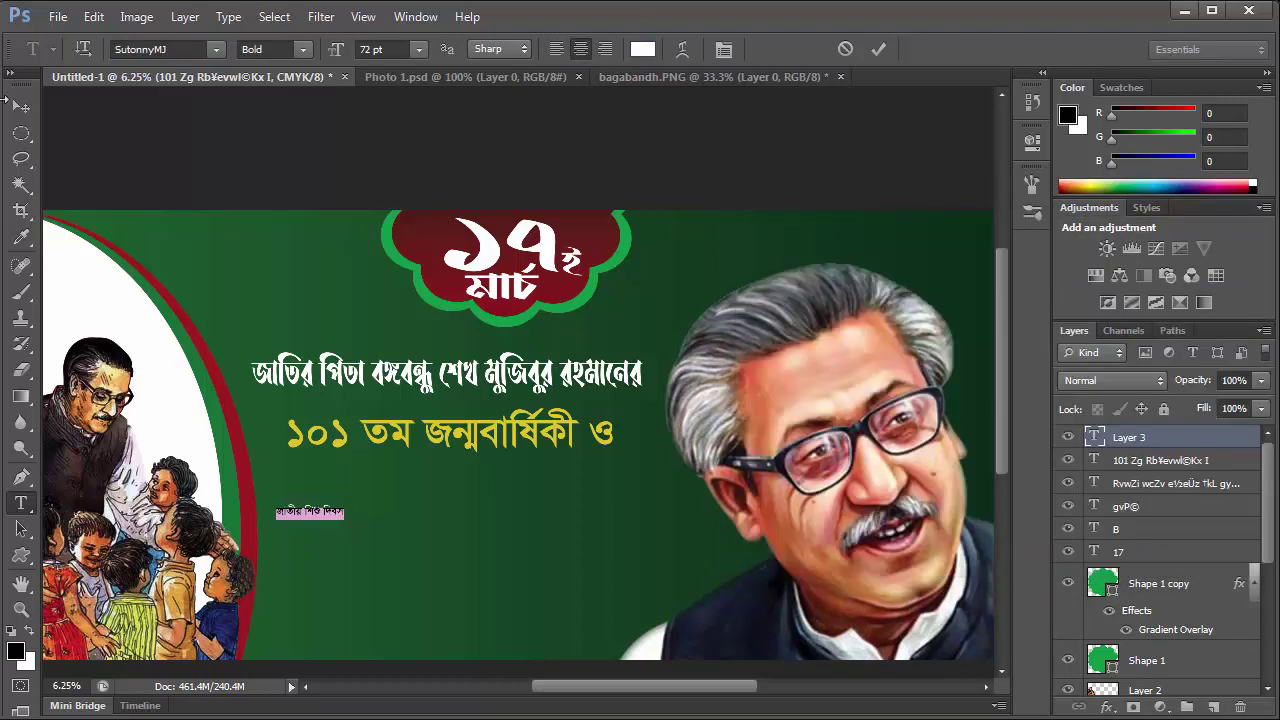
Scale the জাতীয় শিশু দিবস text to about 520% and position it beneath the yellow line.
key("ctrl")
key("ctrl+Return")
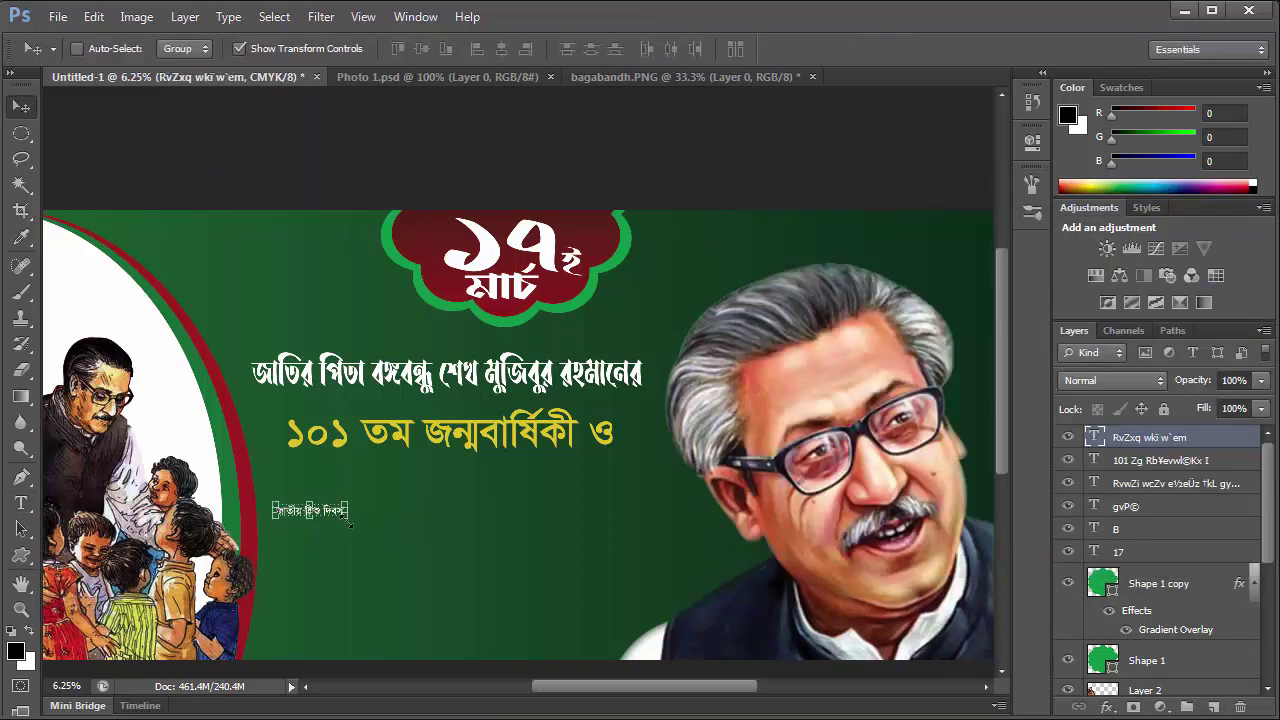
key("ctrl+t")
left_click_drag(346, 517, 636, 576)
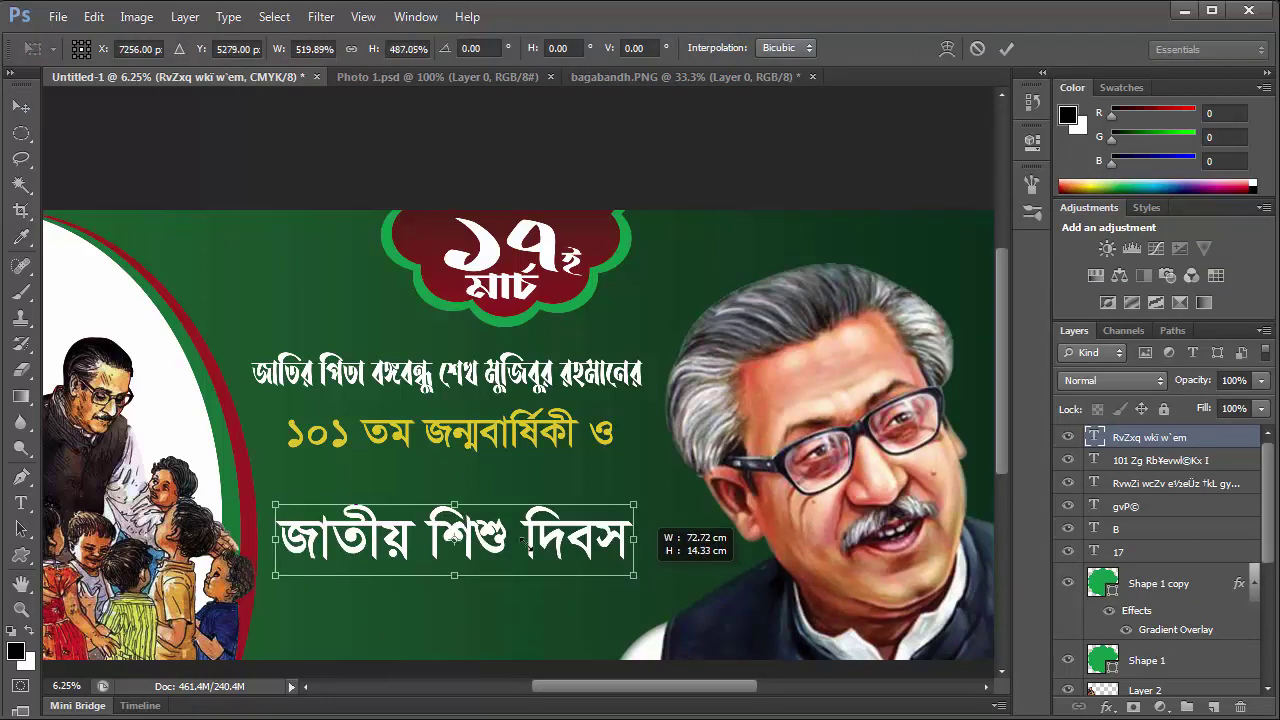
mouse_move(524, 543)
left_mouse_down()
mouse_move(515, 498)
mouse_move(528, 503)
left_mouse_up()
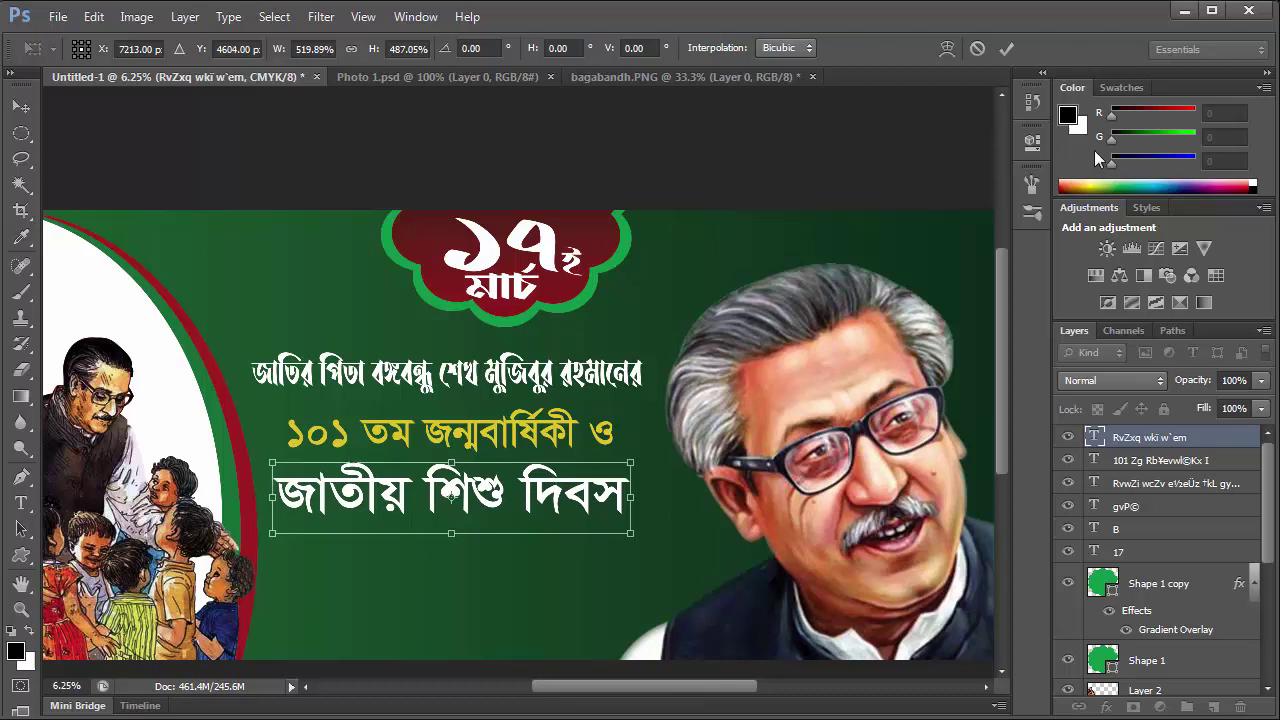
left_click(1007, 50)
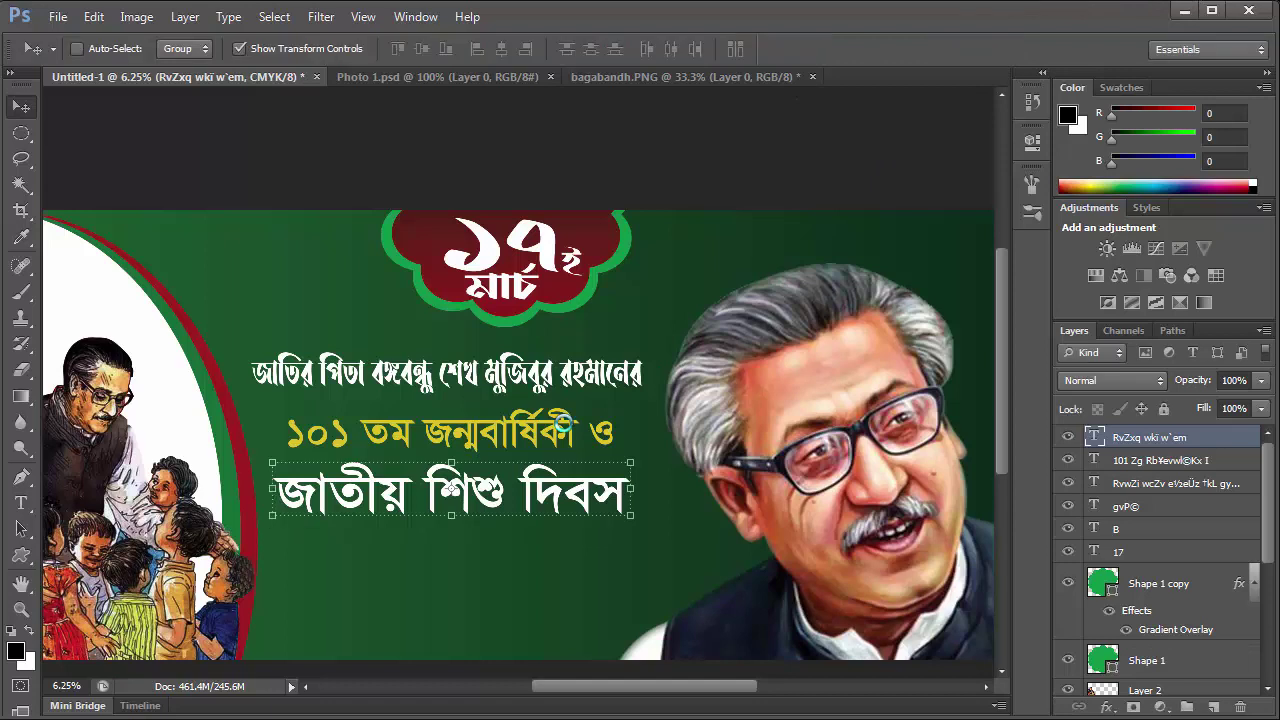
Add a white 'আনন্দ র‍্যালি' text line lower on the banner in the Li Shobuj Borno font.
left_click(20, 503)
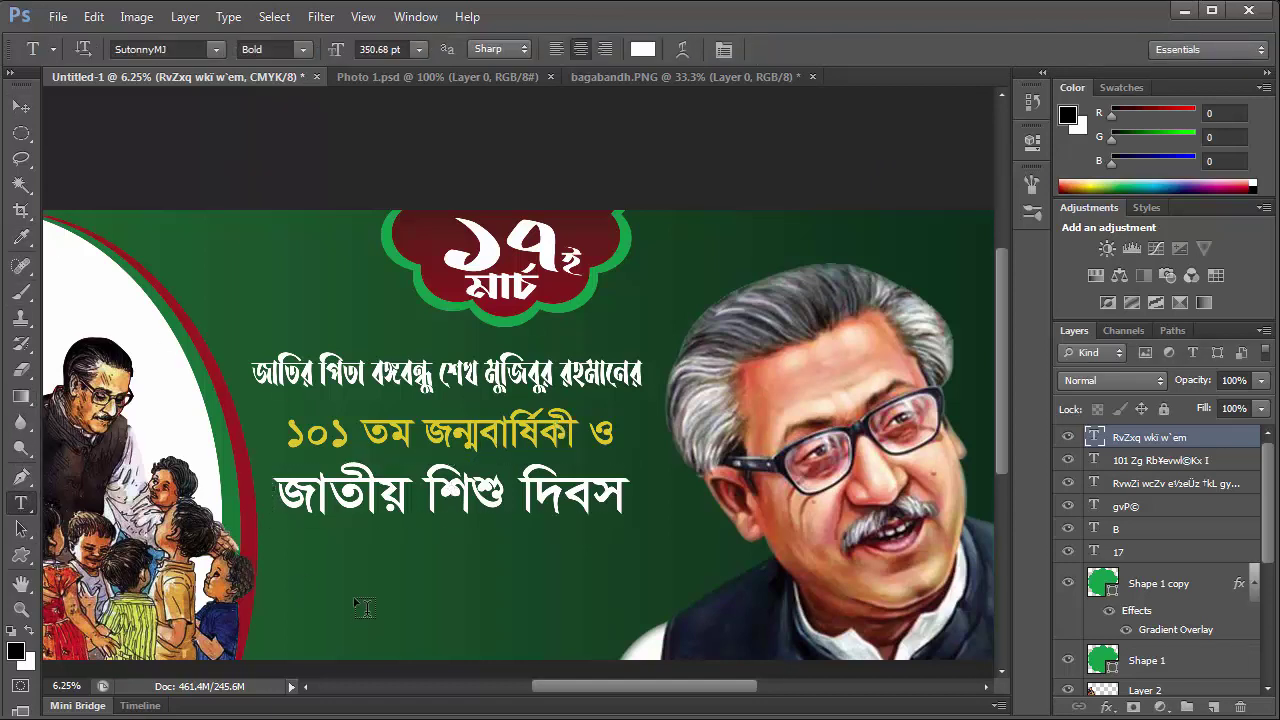
left_click(402, 610)
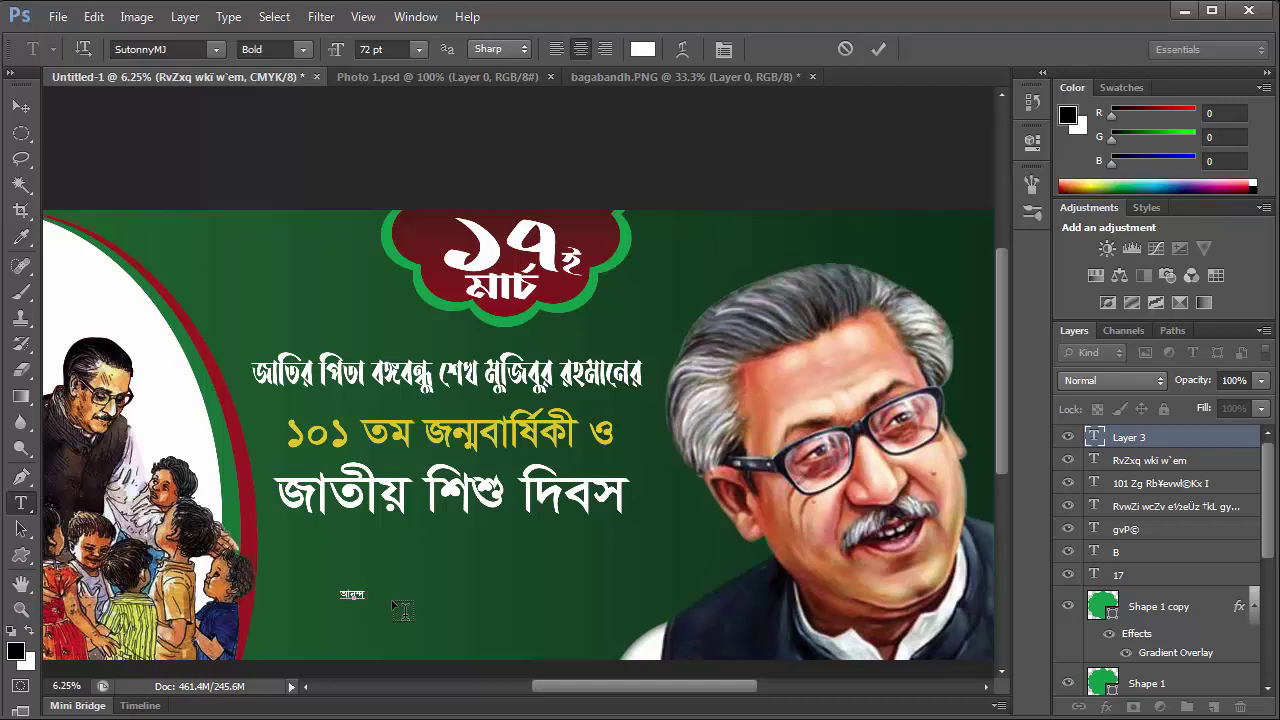
type("N")
type("¨vwj")
key("ctrl+a")
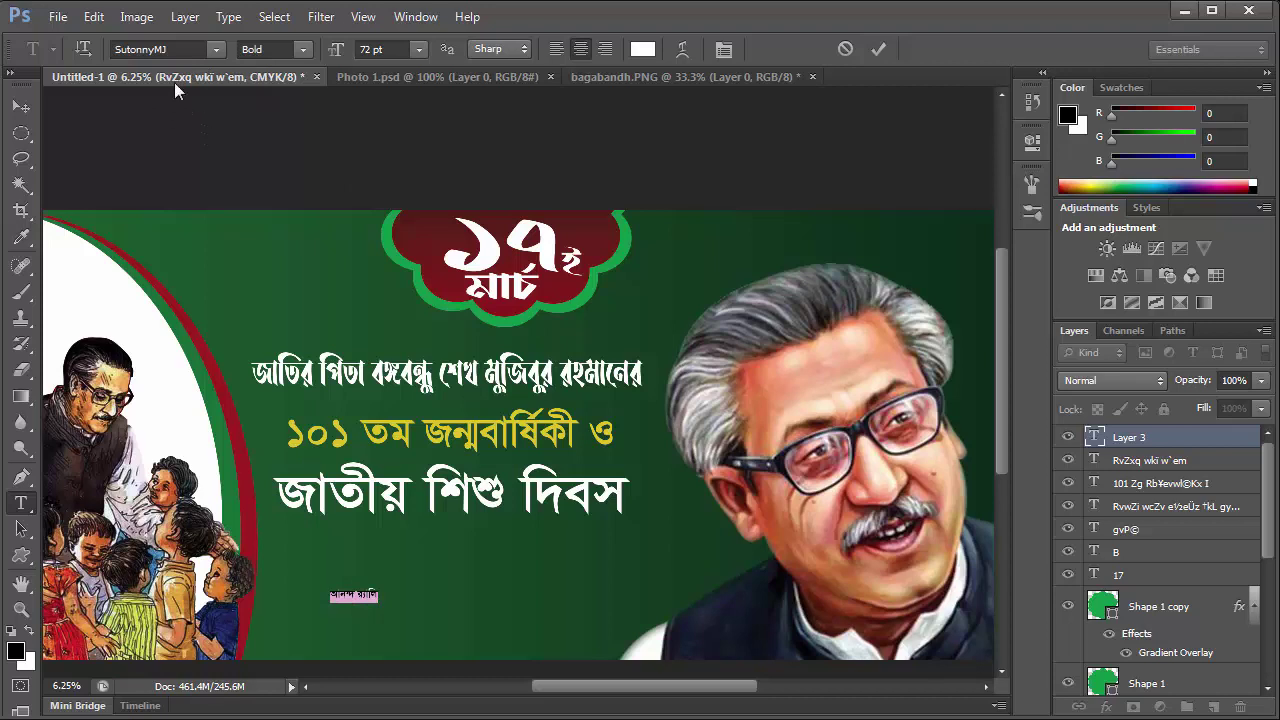
left_click(163, 48)
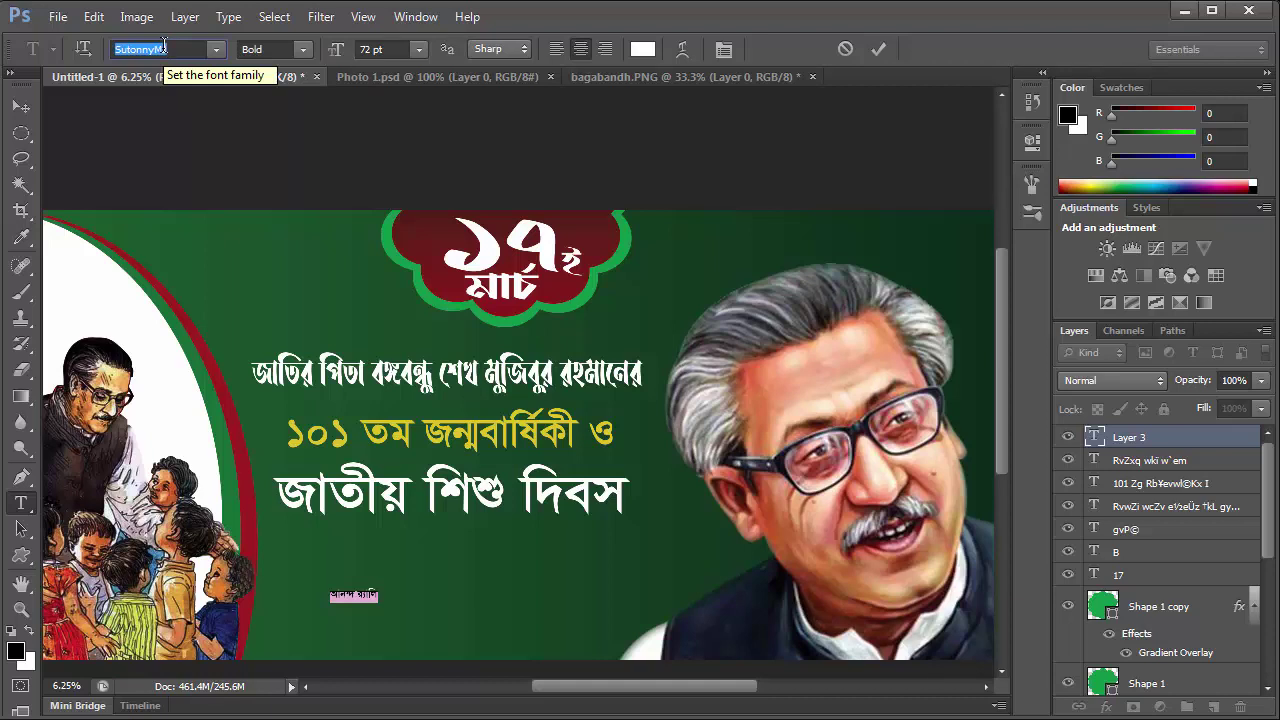
type("N")
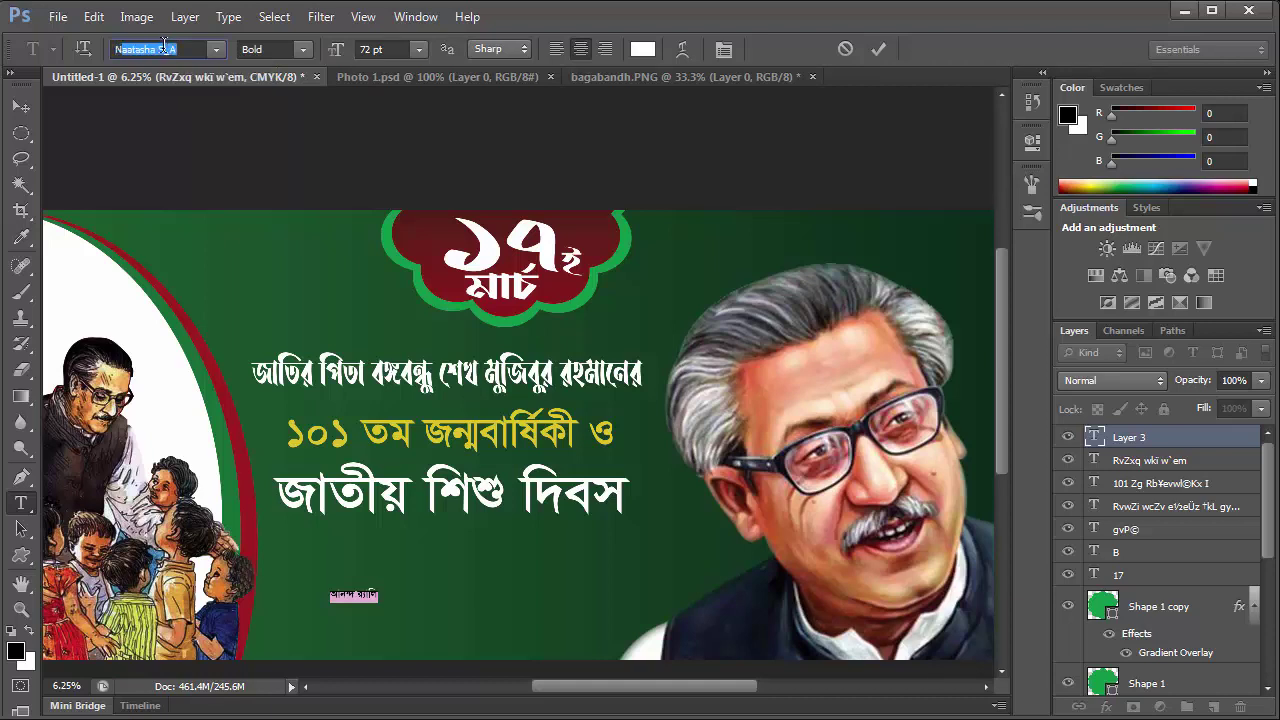
type("Su")
type("Shobuj Borno ...")
key("Return")
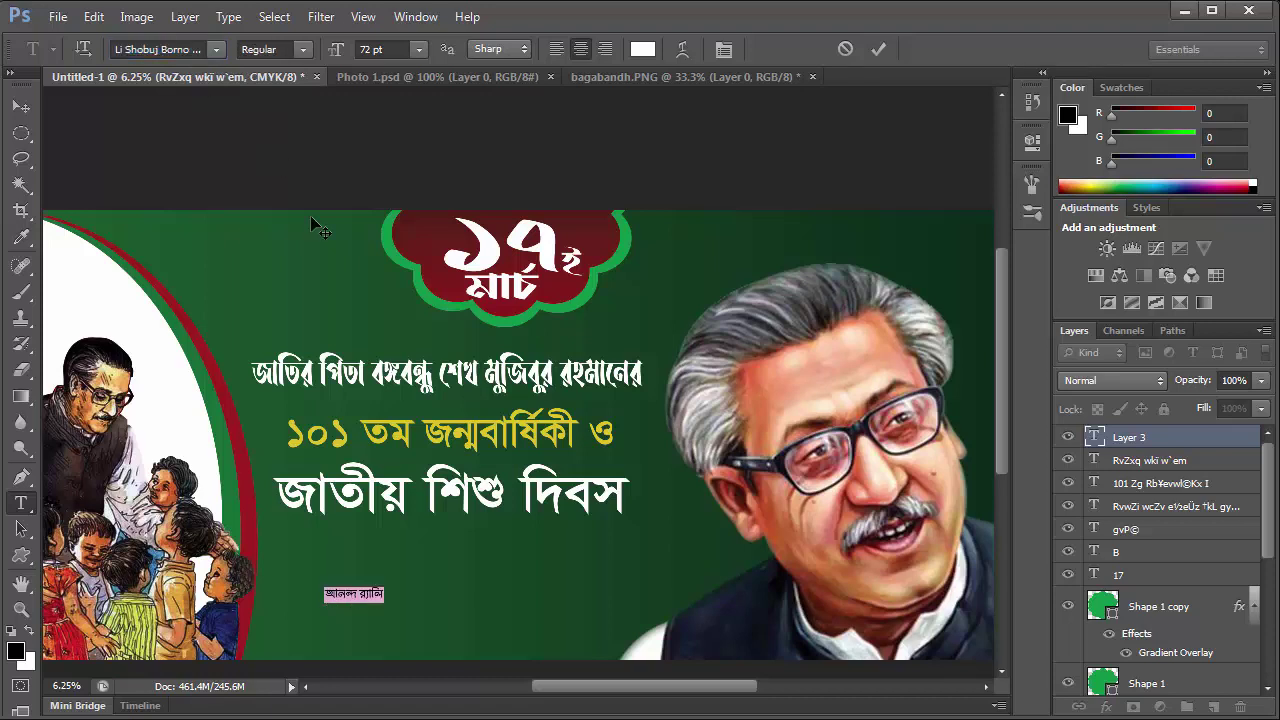
left_click(20, 106)
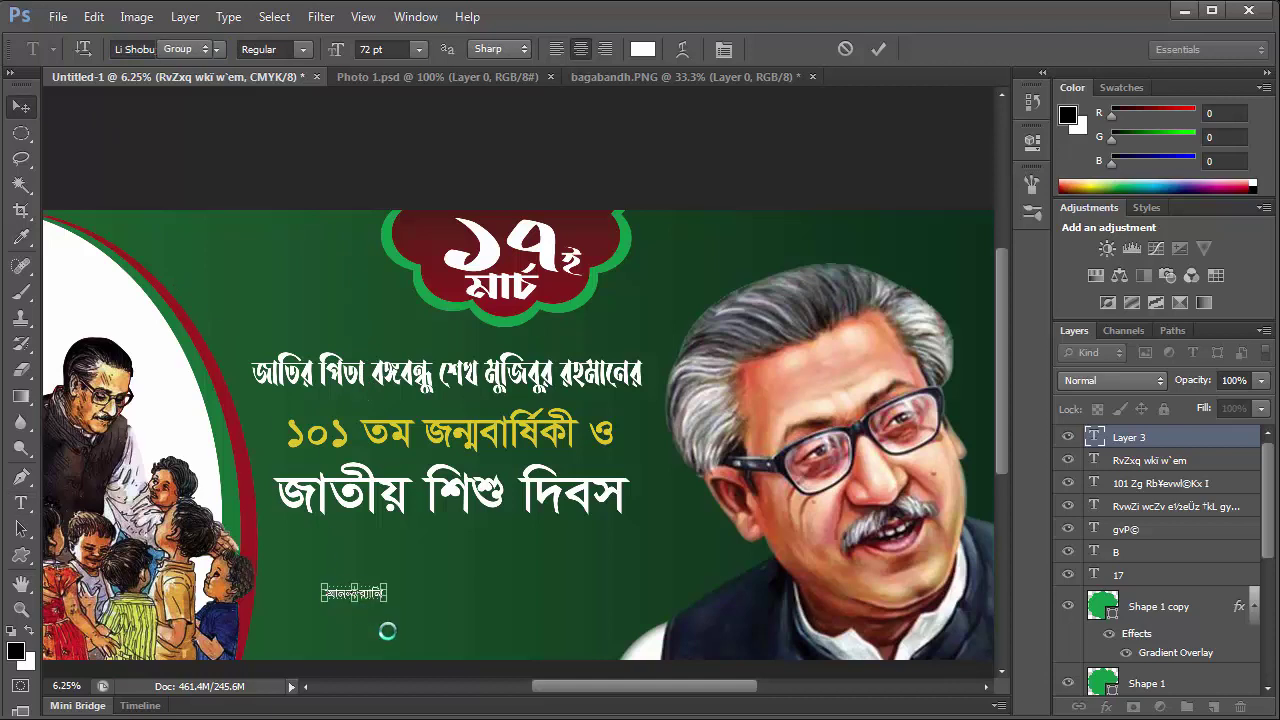
Enlarge the আনন্দ র‍্যালি line to about 600% and place it under জাতীয় শিশু দিবস.
key("ctrl+t")
mouse_move(387, 601)
left_mouse_down()
mouse_move(652, 697)
mouse_move(667, 647)
mouse_move(676, 670)
left_mouse_up()
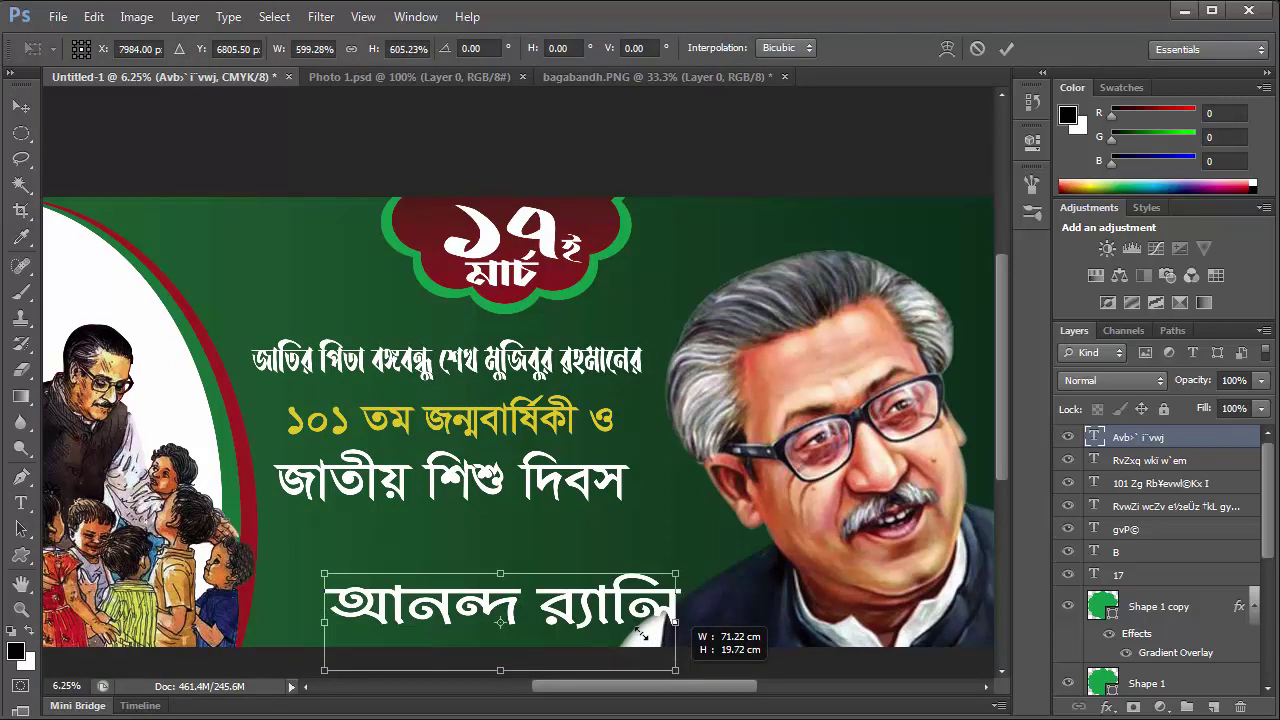
left_click_drag(606, 614, 560, 567)
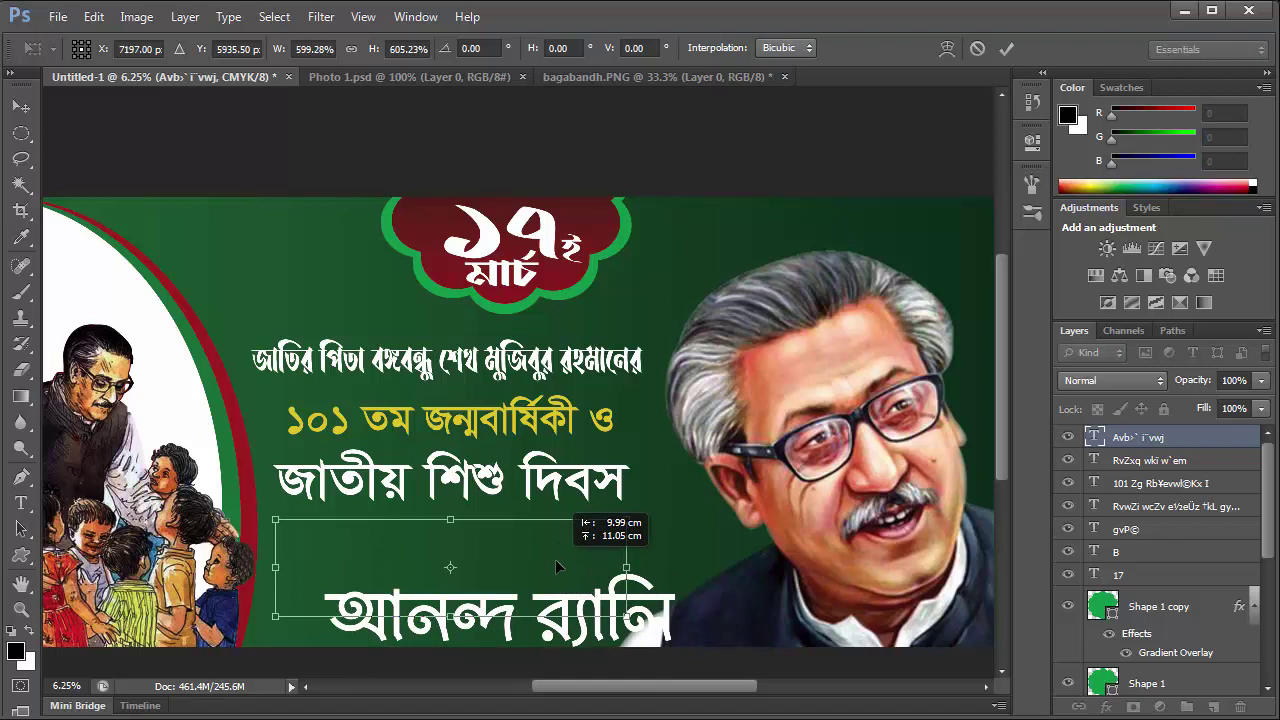
left_click_drag(560, 566, 550, 566)
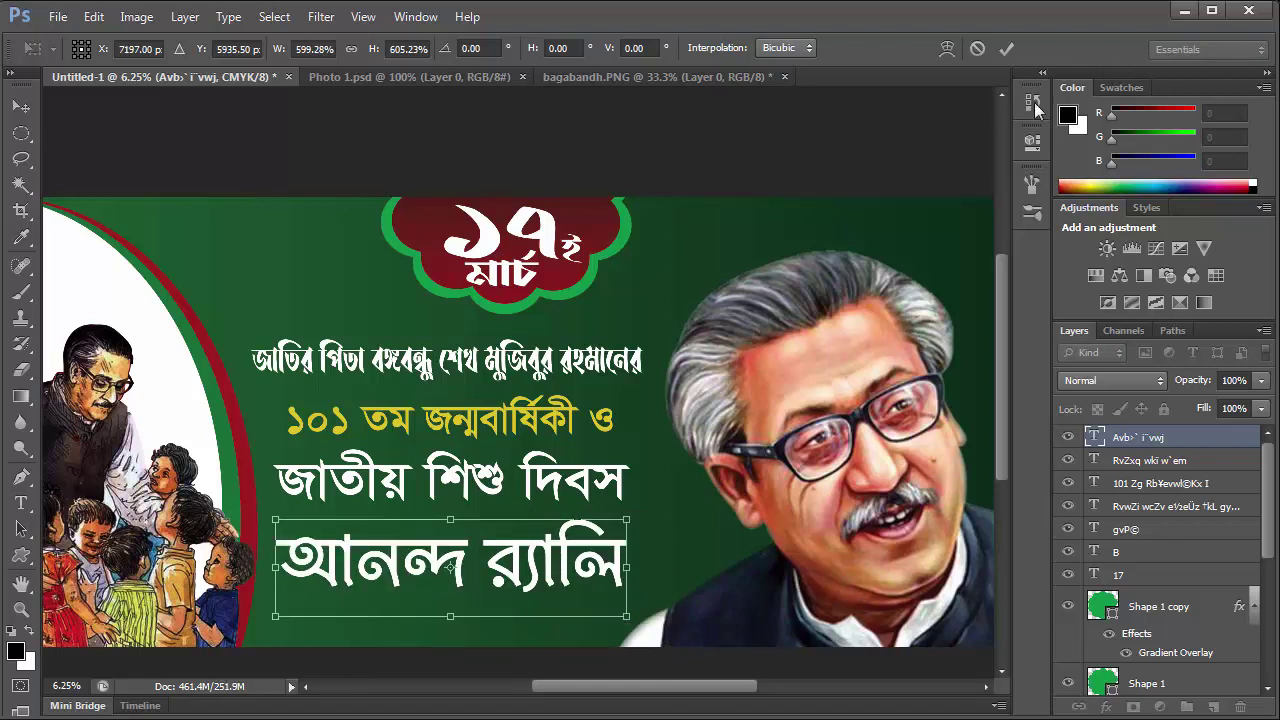
left_click(1006, 48)
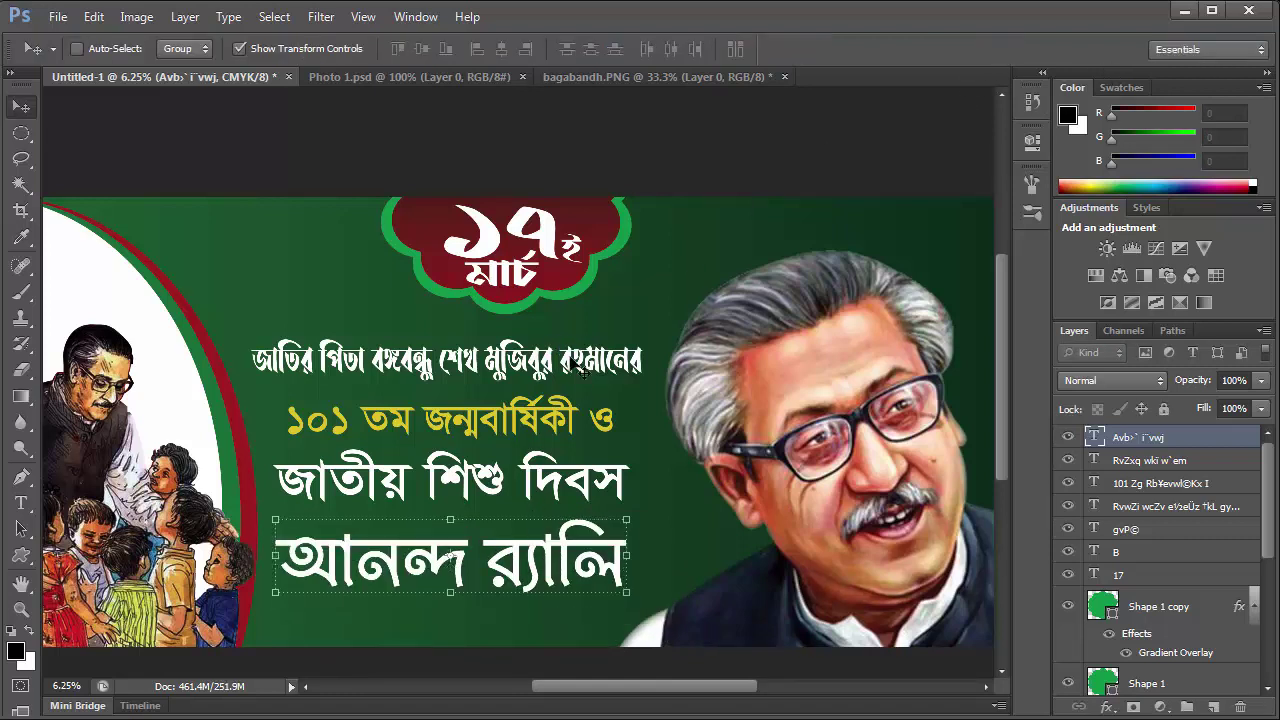
Shrink the top white headline slightly.
right_click(621, 362)
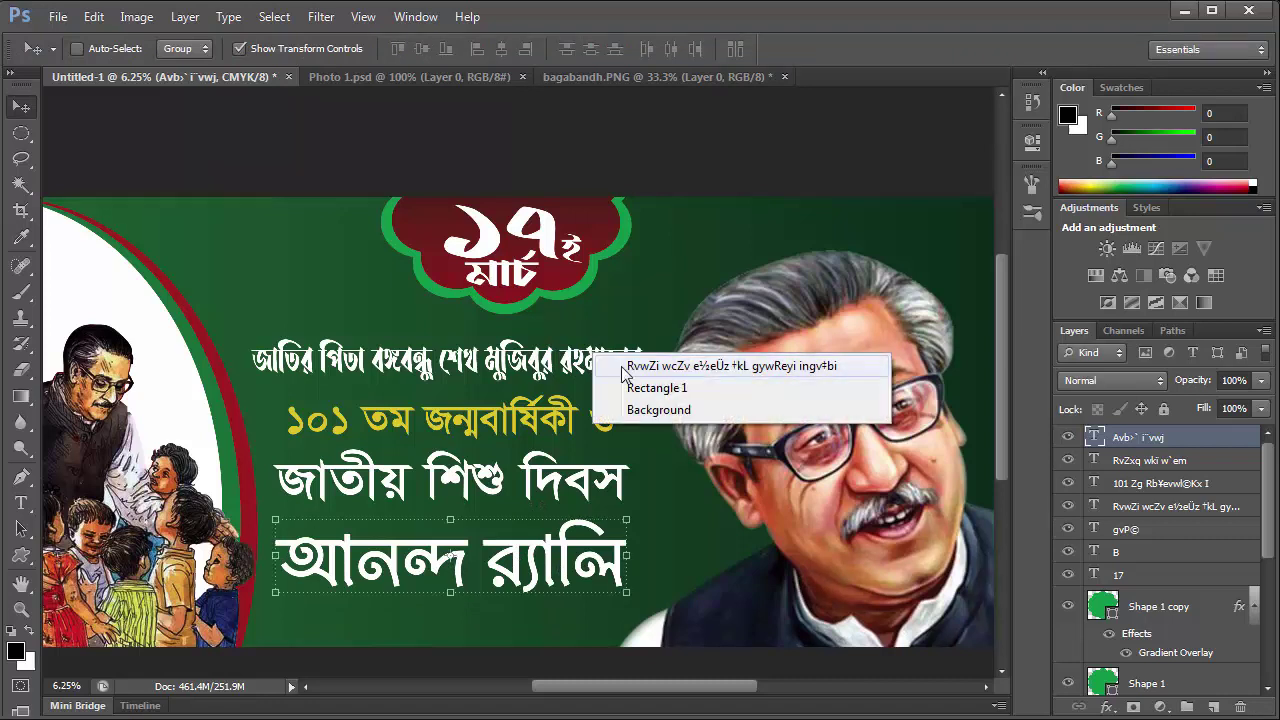
left_click(1149, 507)
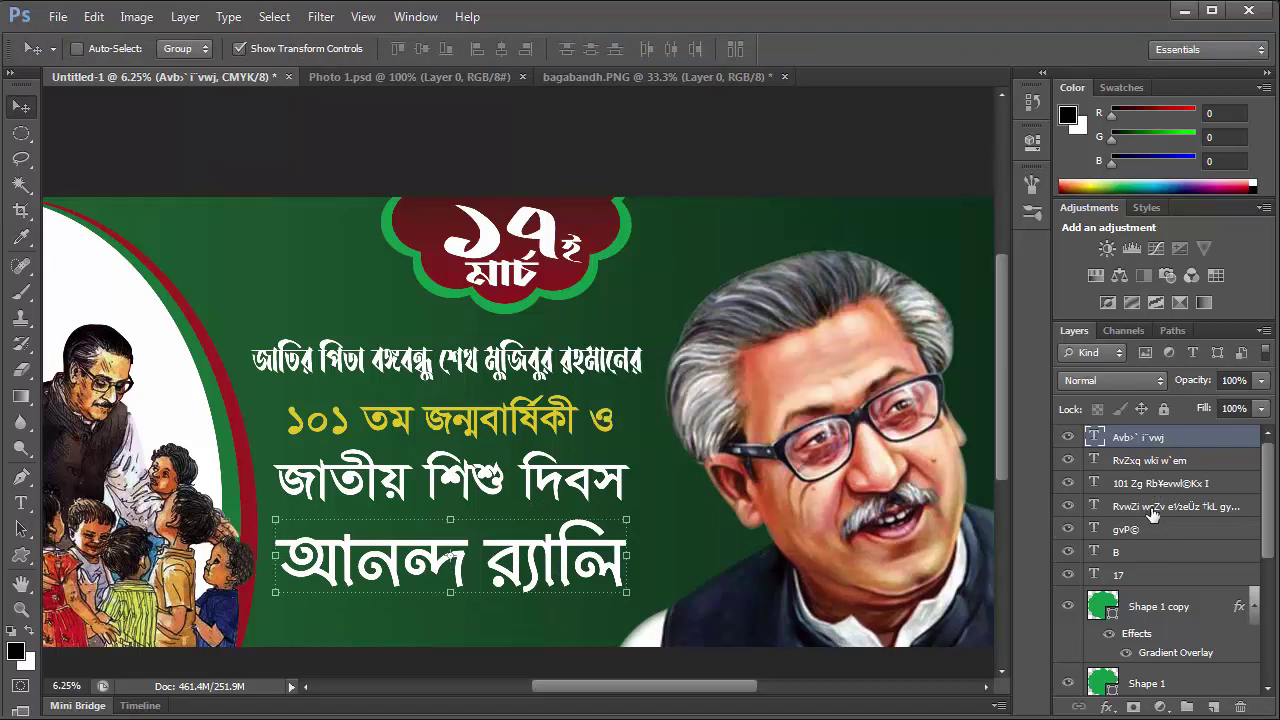
left_click(1150, 508)
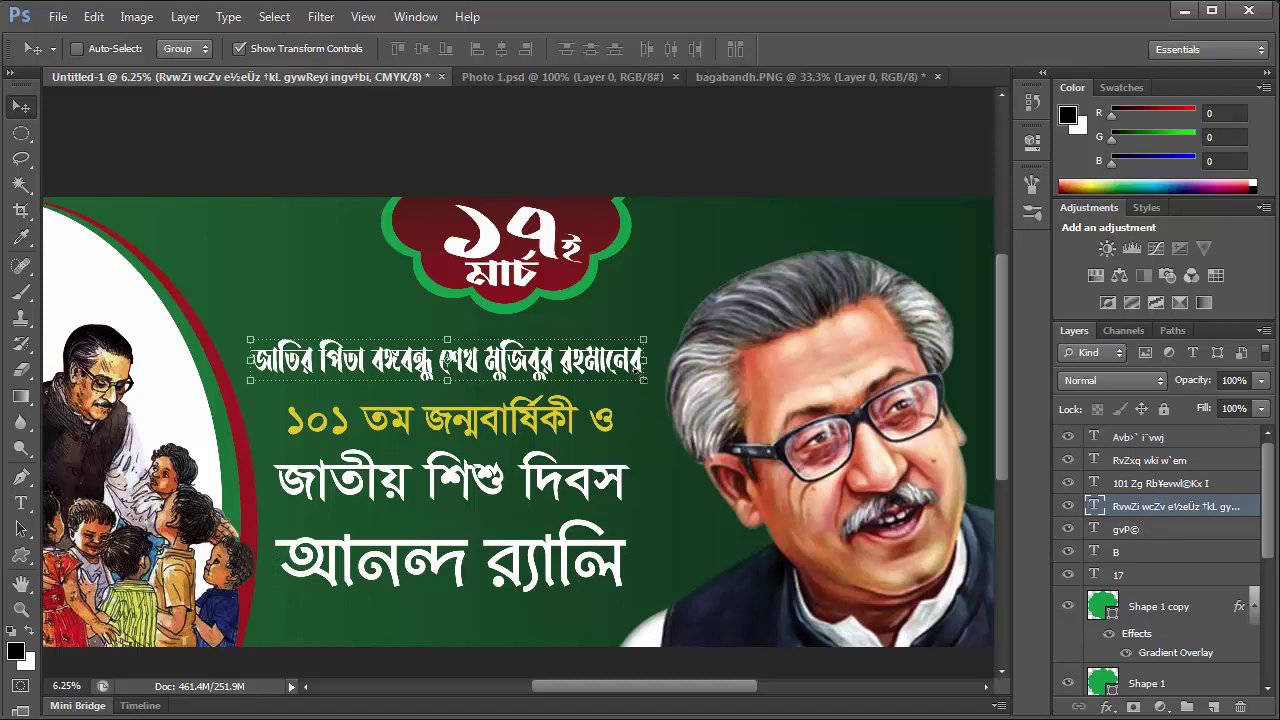
left_click_drag(643, 380, 651, 372)
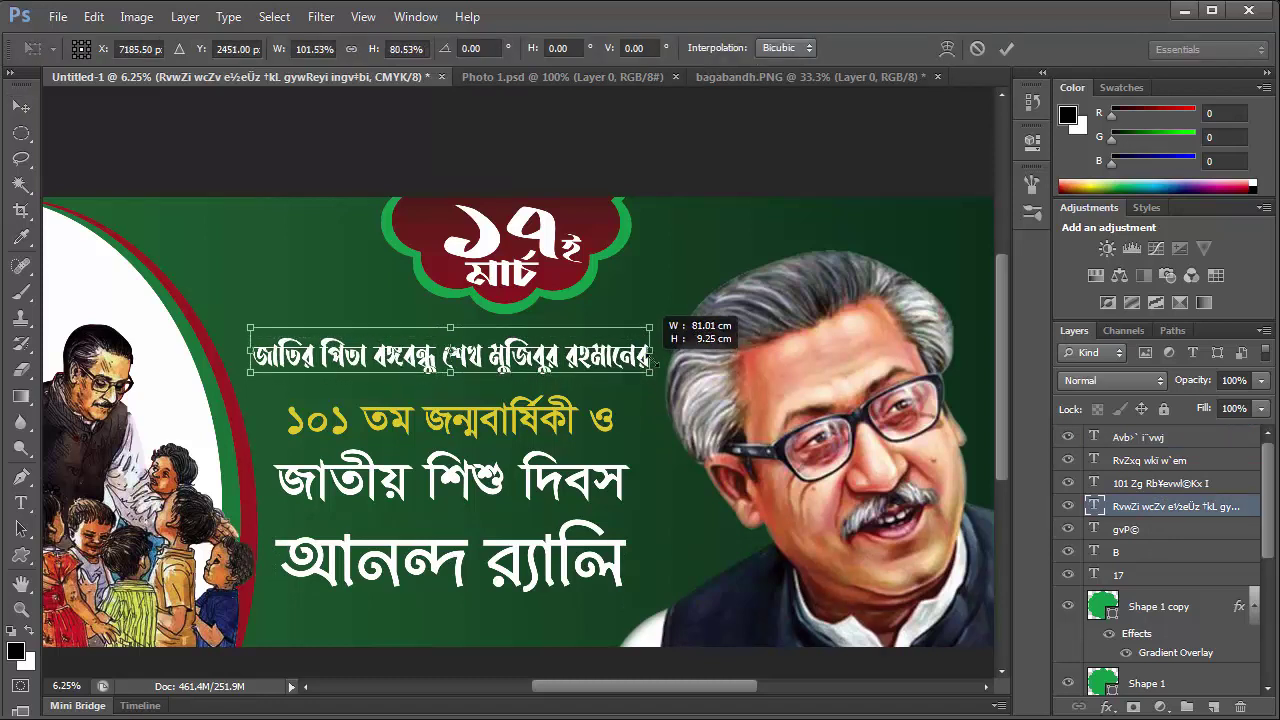
left_click_drag(651, 372, 650, 372)
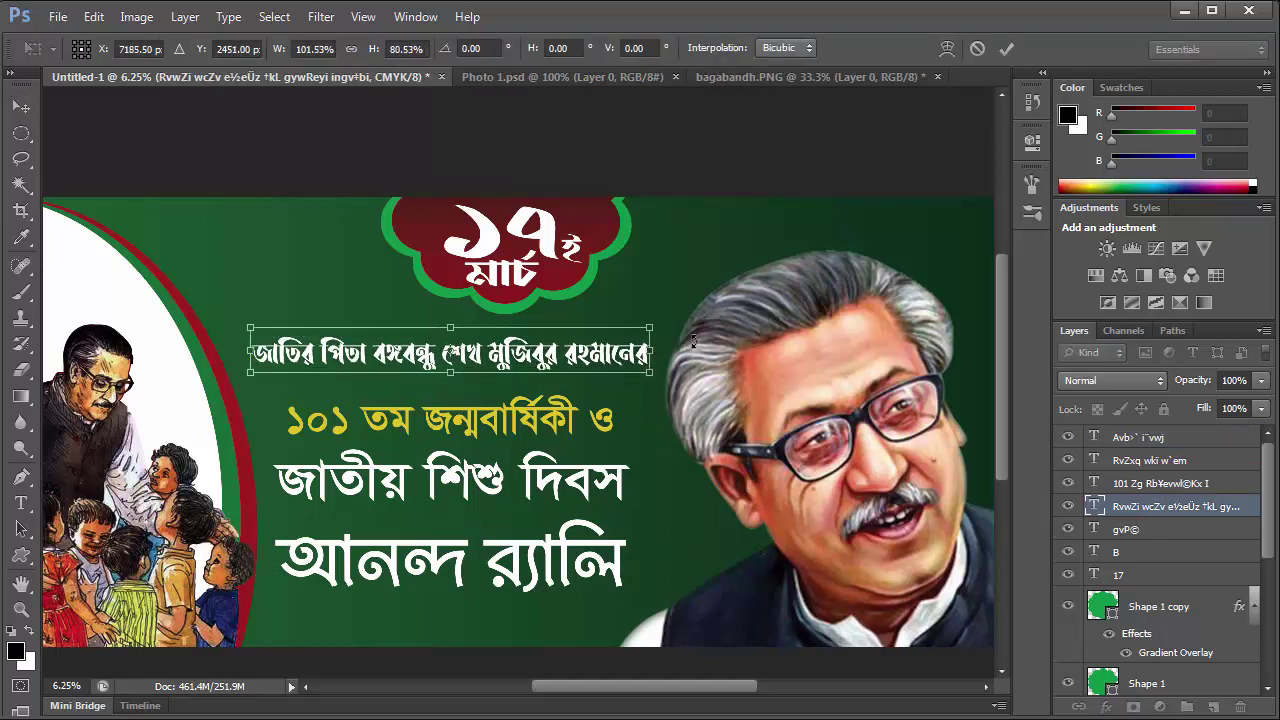
left_click(1006, 50)
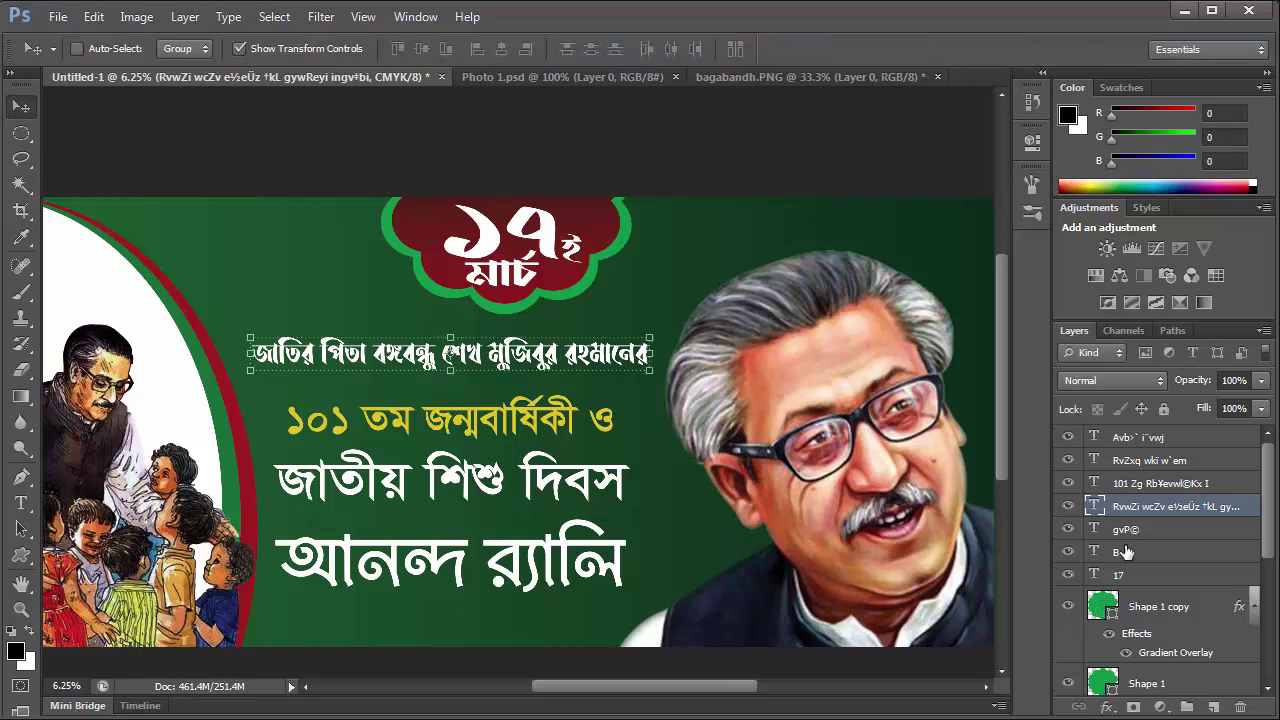
Move the yellow anniversary line up a little.
left_click(1151, 485)
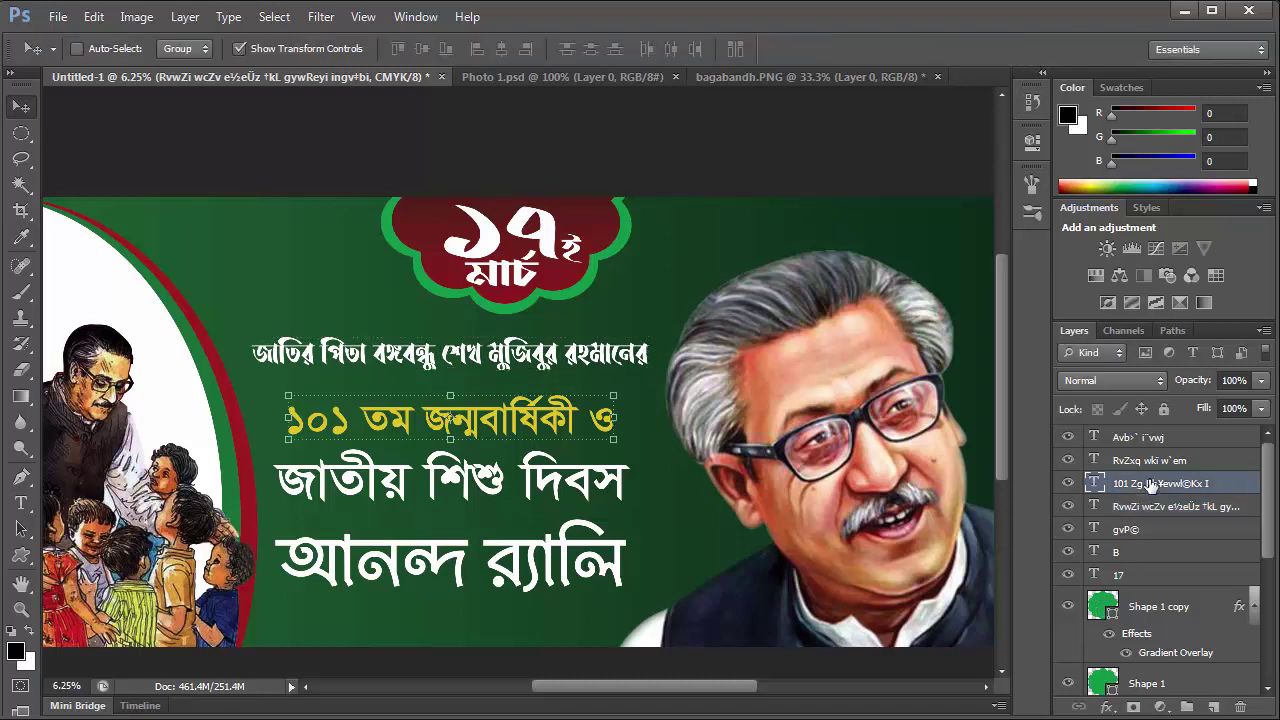
left_click_drag(541, 421, 543, 405)
left_click_drag(455, 420, 458, 437)
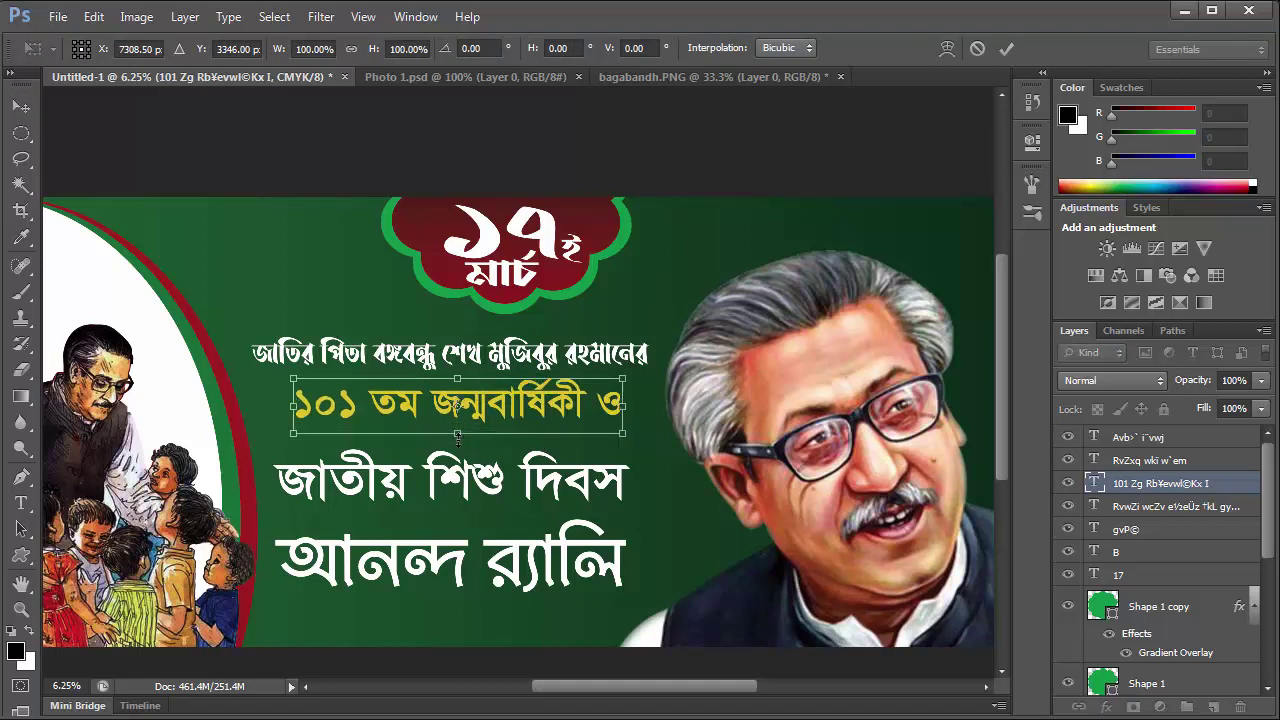
left_click(1006, 48)
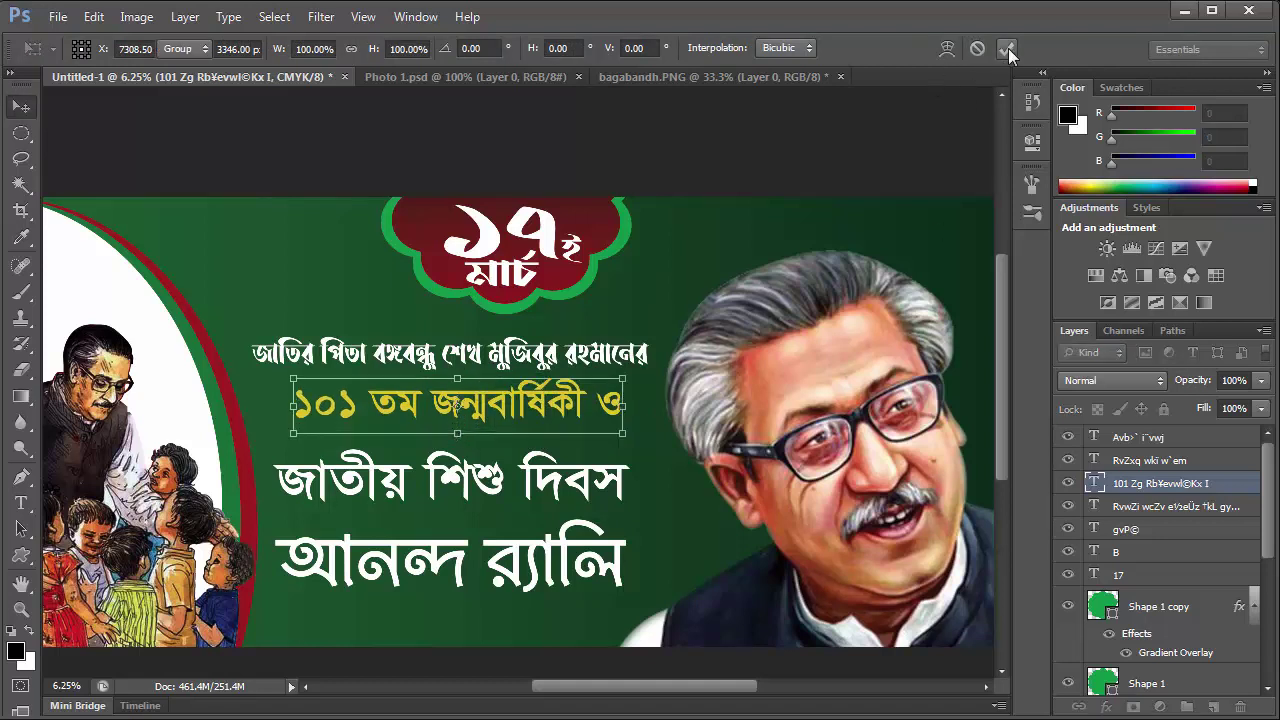
Scale the জাতীয় শিশু দিবস line to about 89% and nudge it up under the yellow line.
left_click(1140, 461)
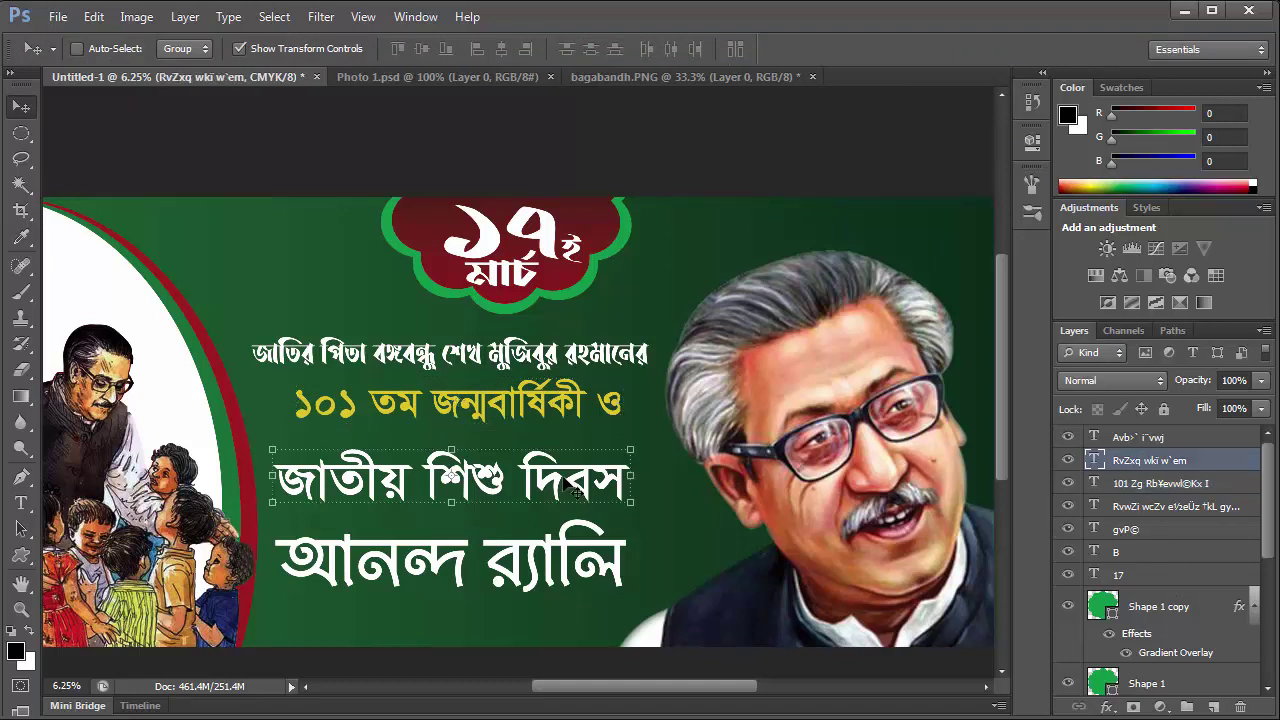
left_click_drag(565, 481, 565, 463)
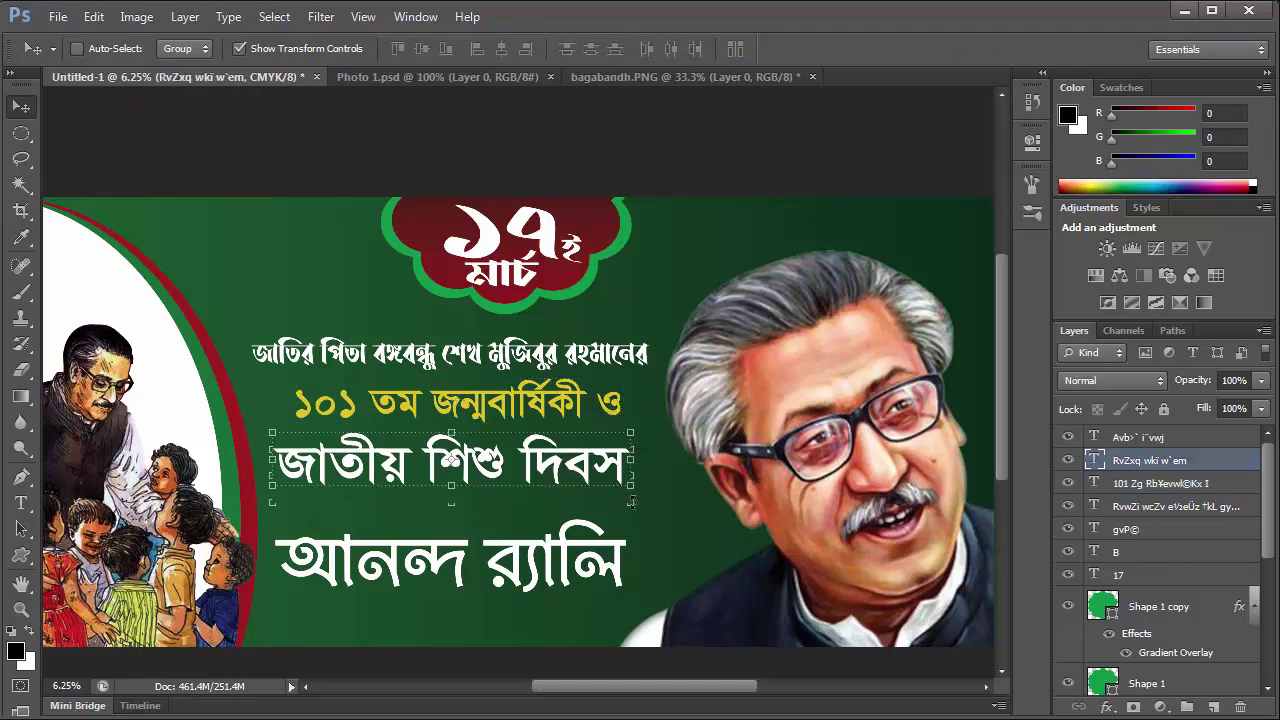
left_click_drag(630, 497, 613, 499)
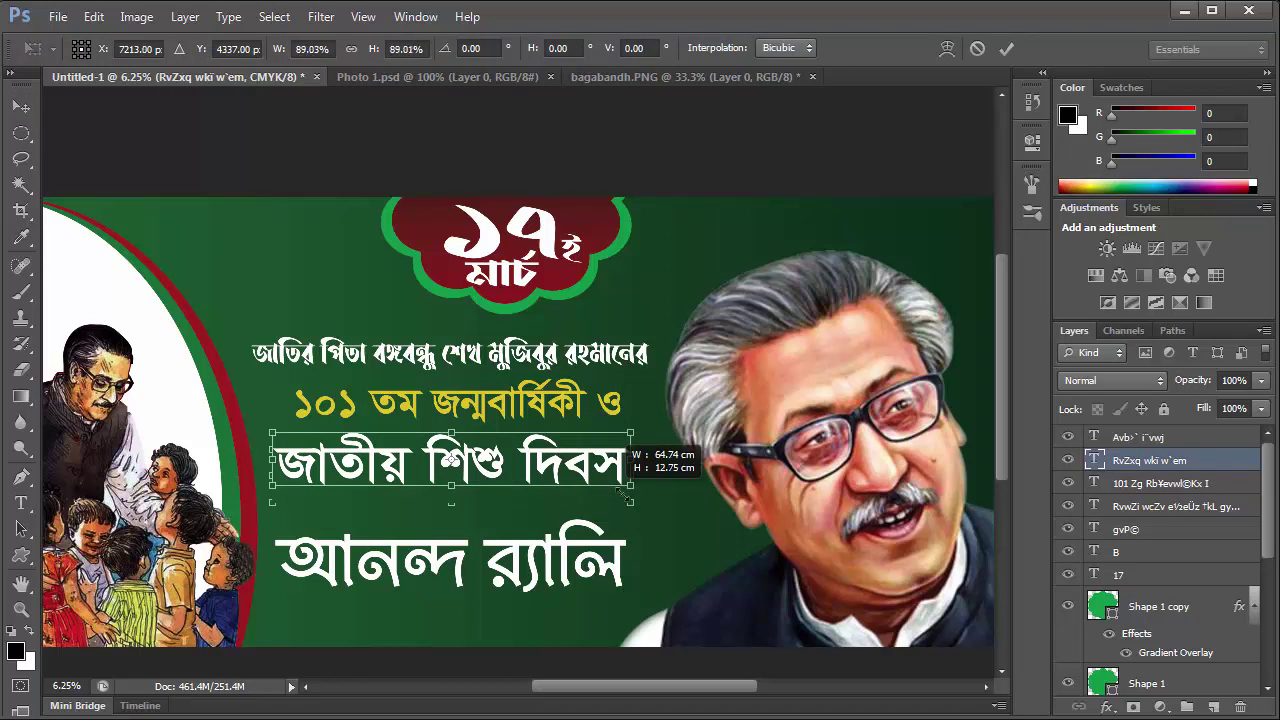
left_click_drag(530, 470, 534, 469)
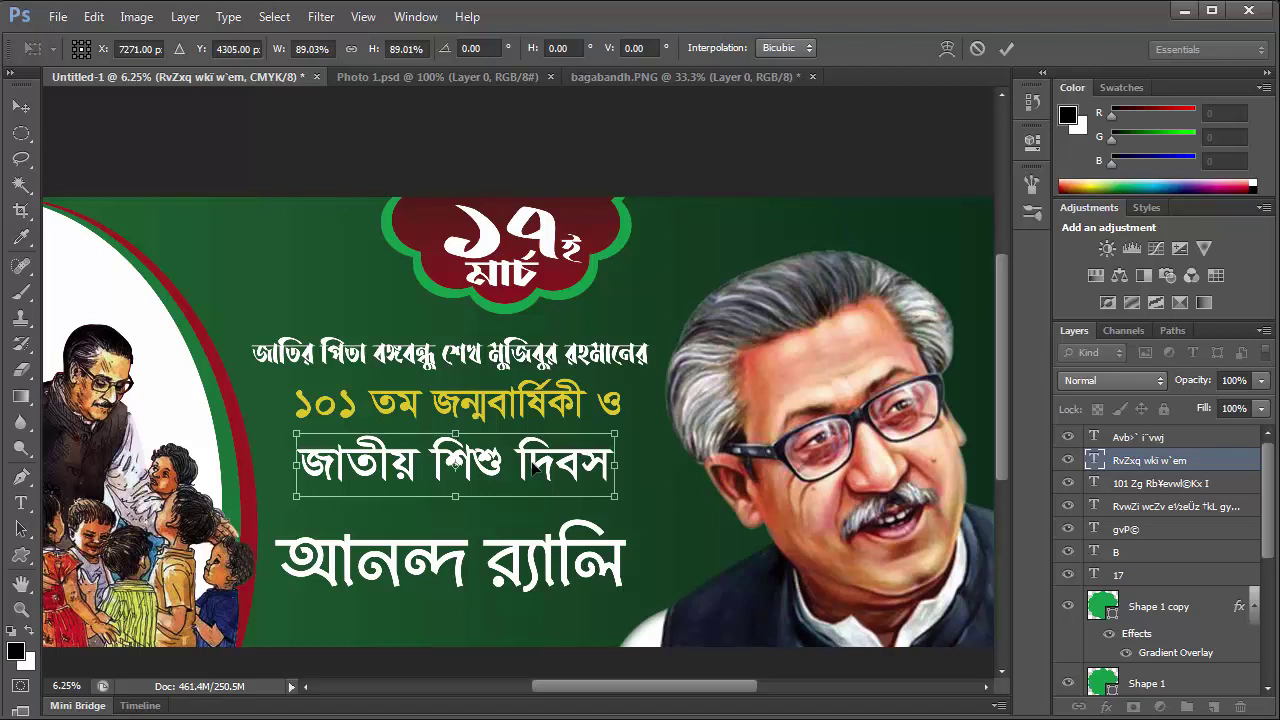
key("Up")
key("Up")
key("Up")
key("Up")
key("Up")
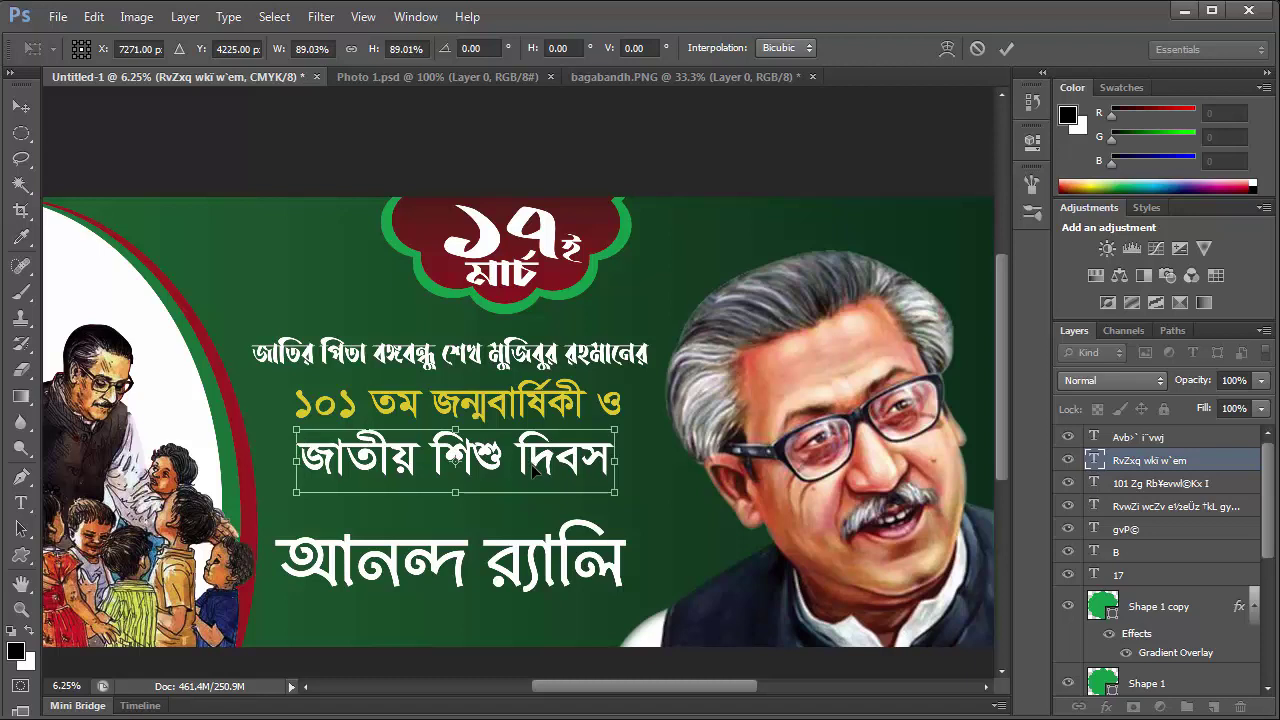
left_click(1006, 48)
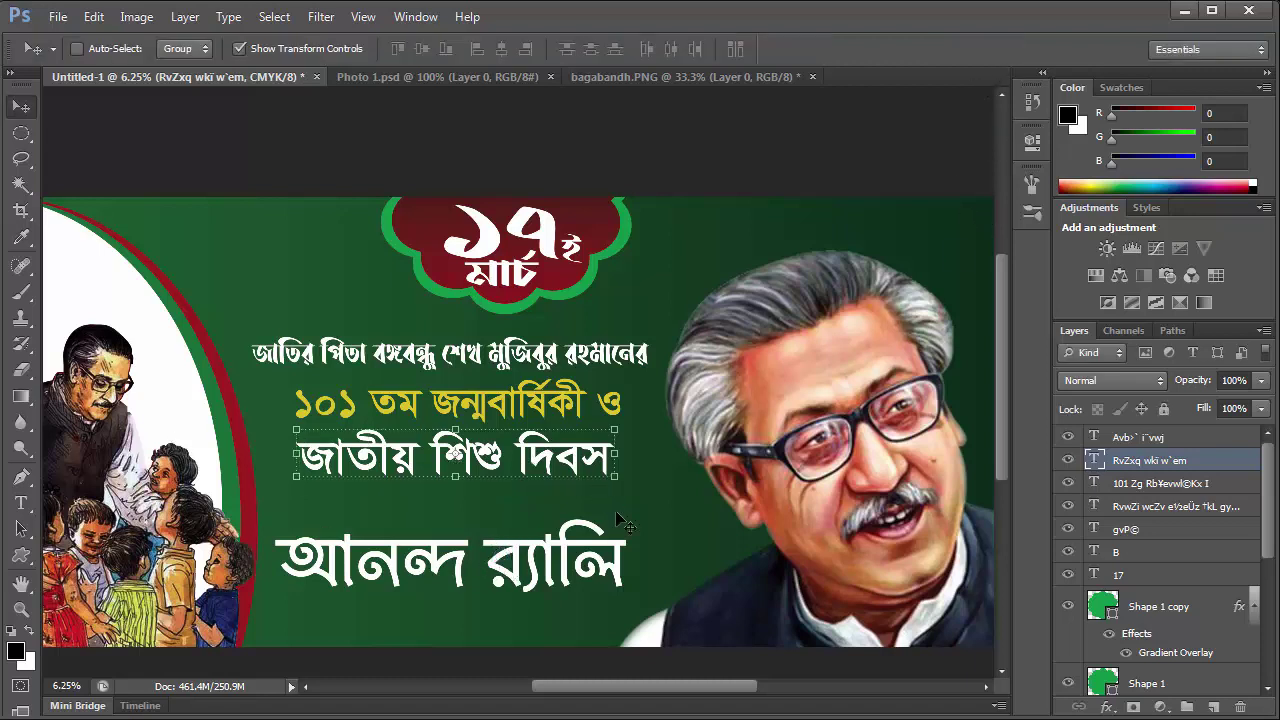
right_click(578, 564)
Enlarge the আনন্দ র‍্যালি text layer.
left_click(600, 574)
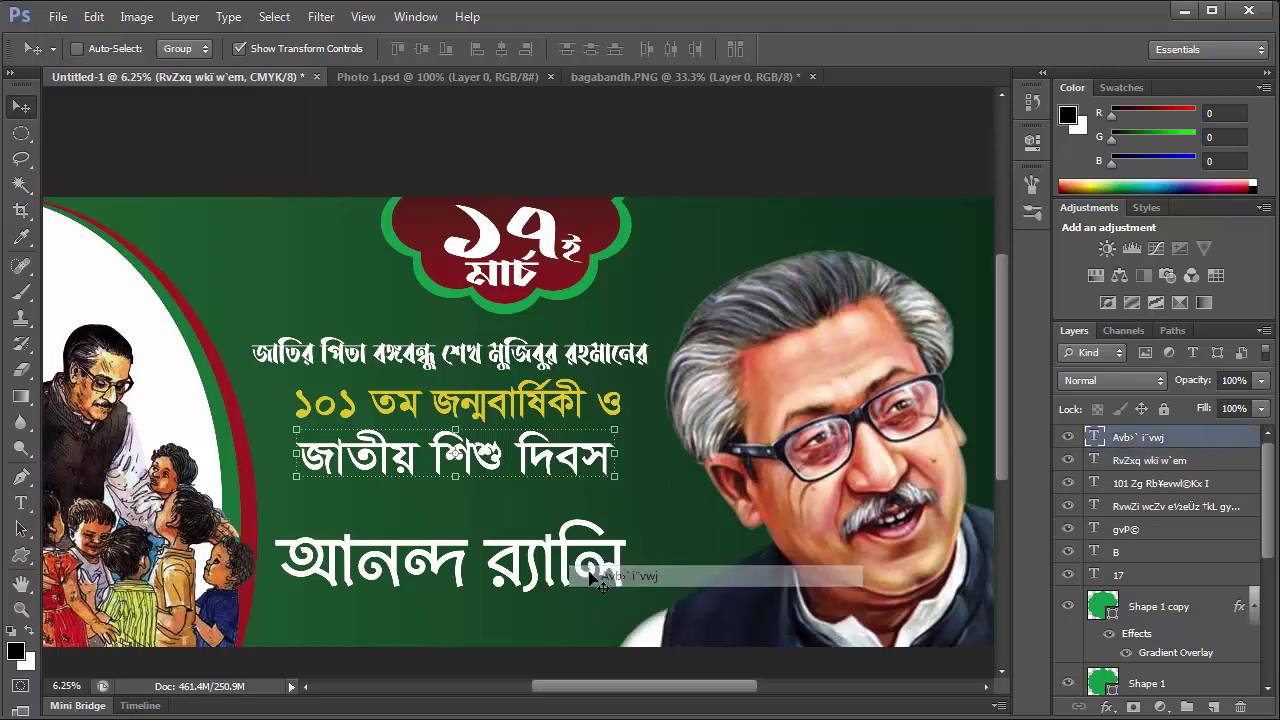
left_click_drag(627, 522, 682, 485)
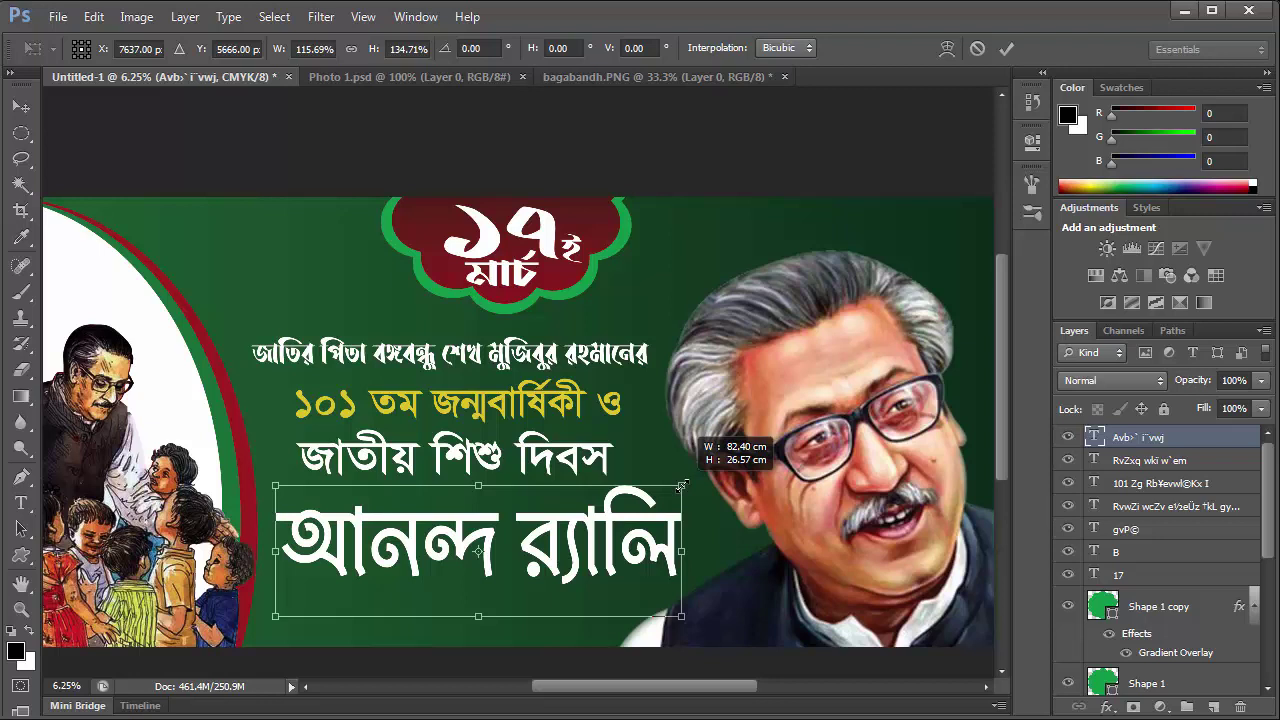
left_click(1009, 50)
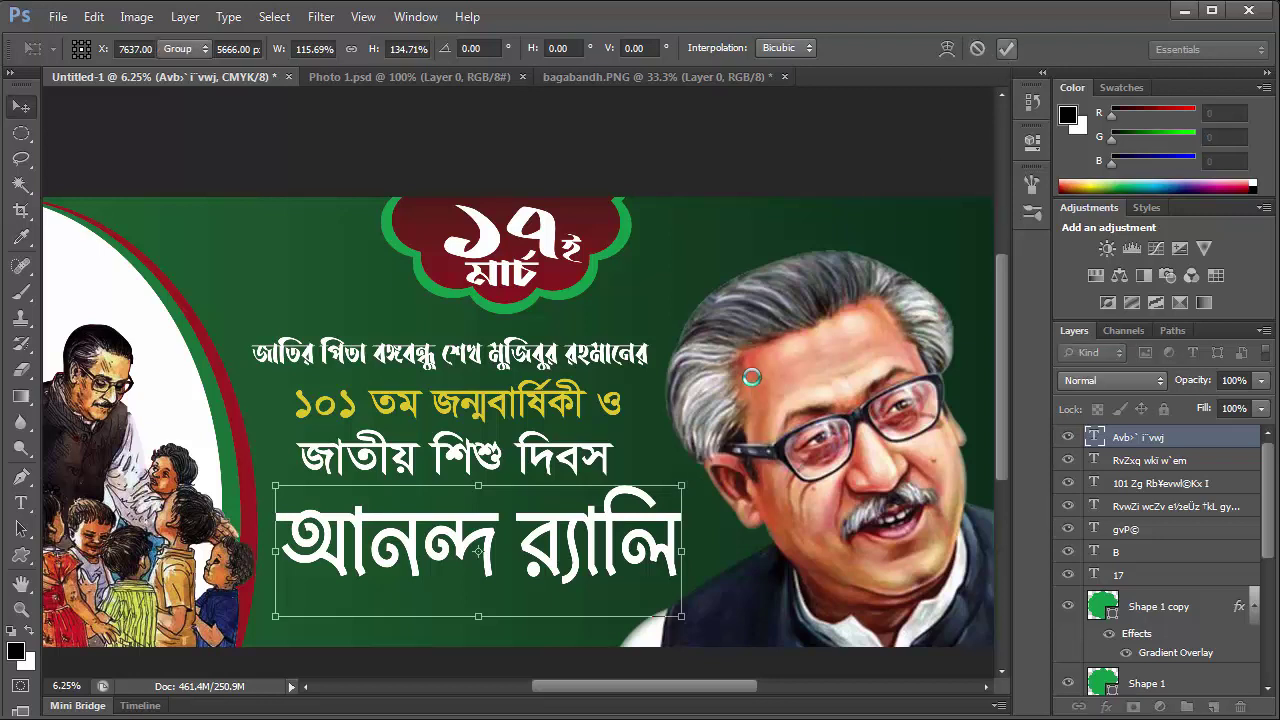
Change the আনন্দ র‍্যালি line's font to Li Shohid Salam ANSI V2.
left_click(21, 503)
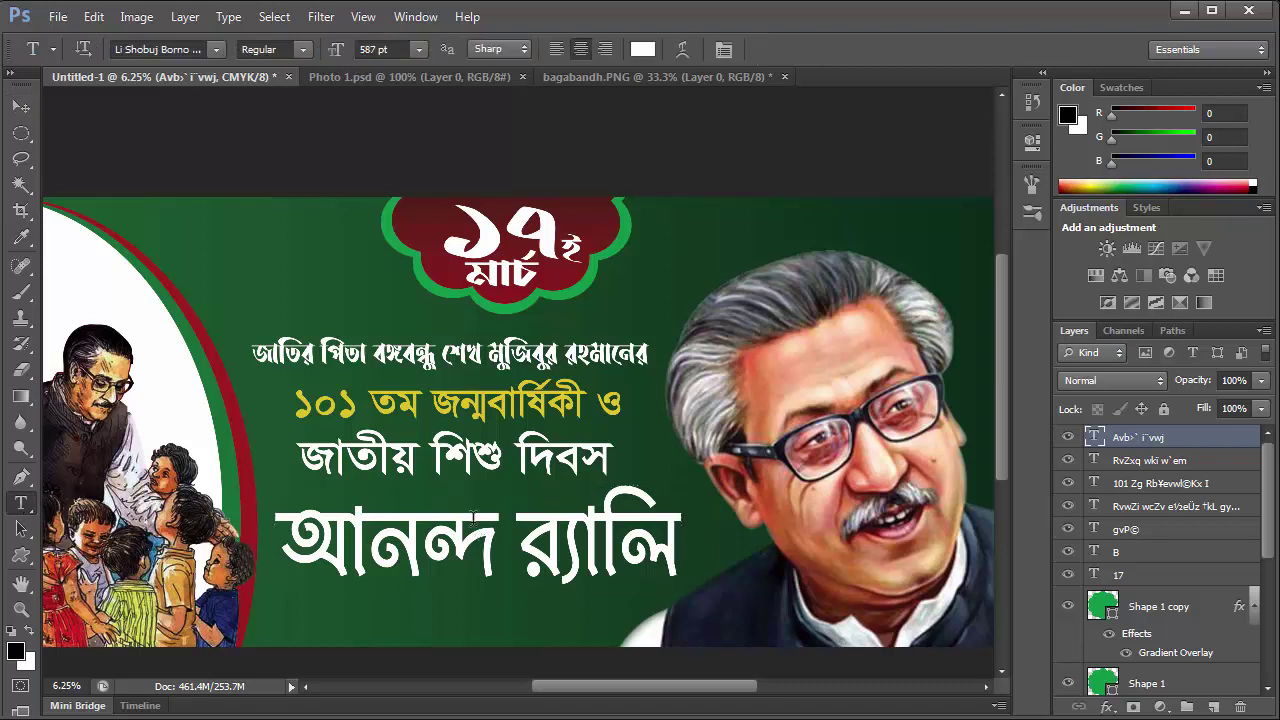
double_click(473, 518)
key("ctrl+a")
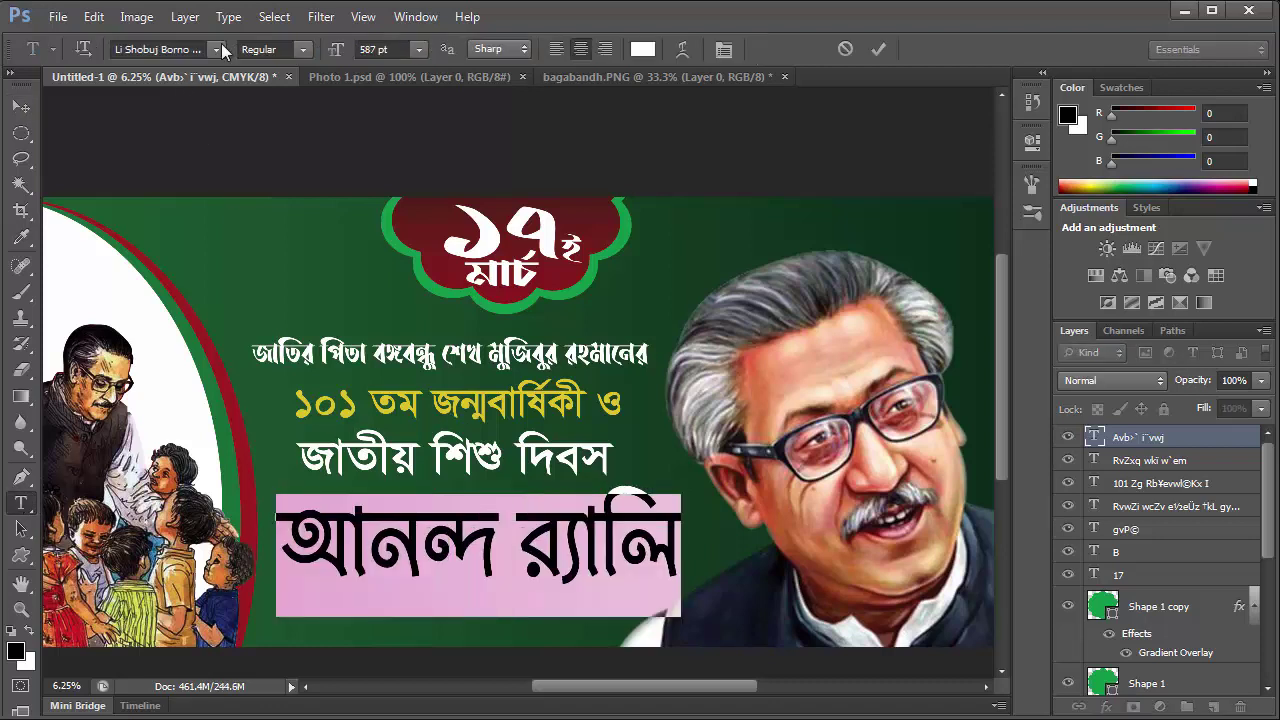
left_click(218, 48)
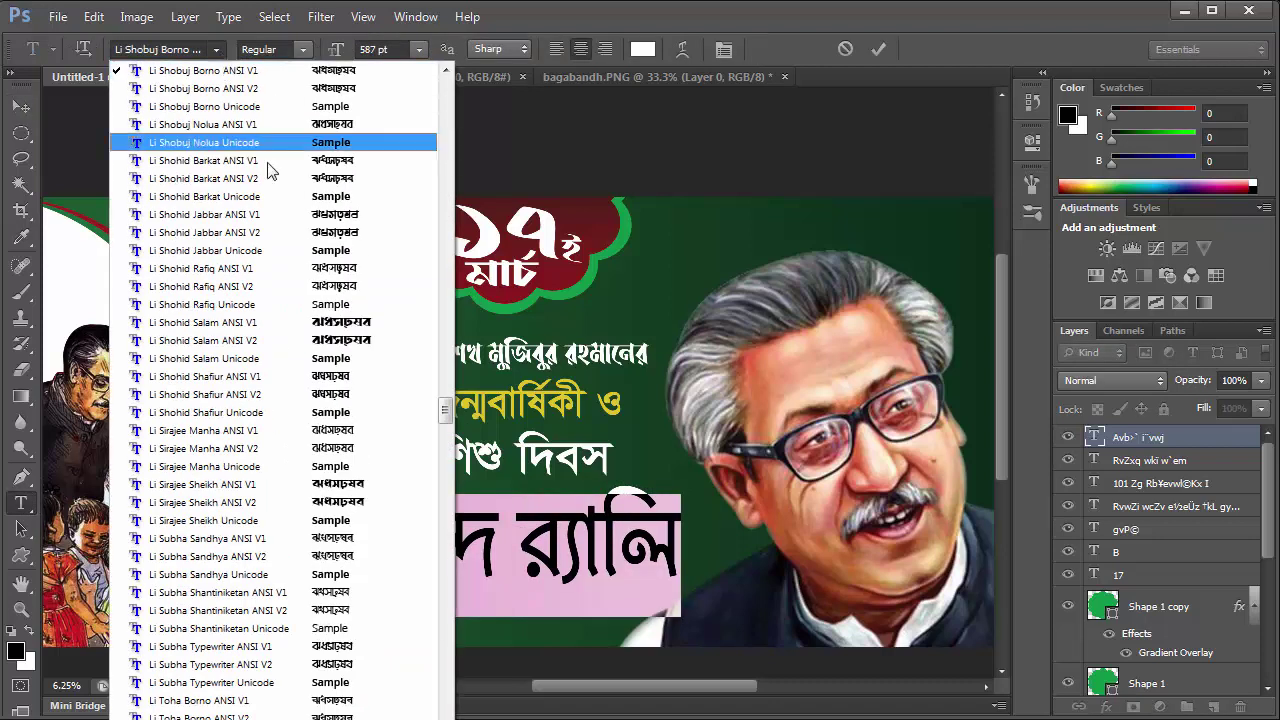
left_click(240, 341)
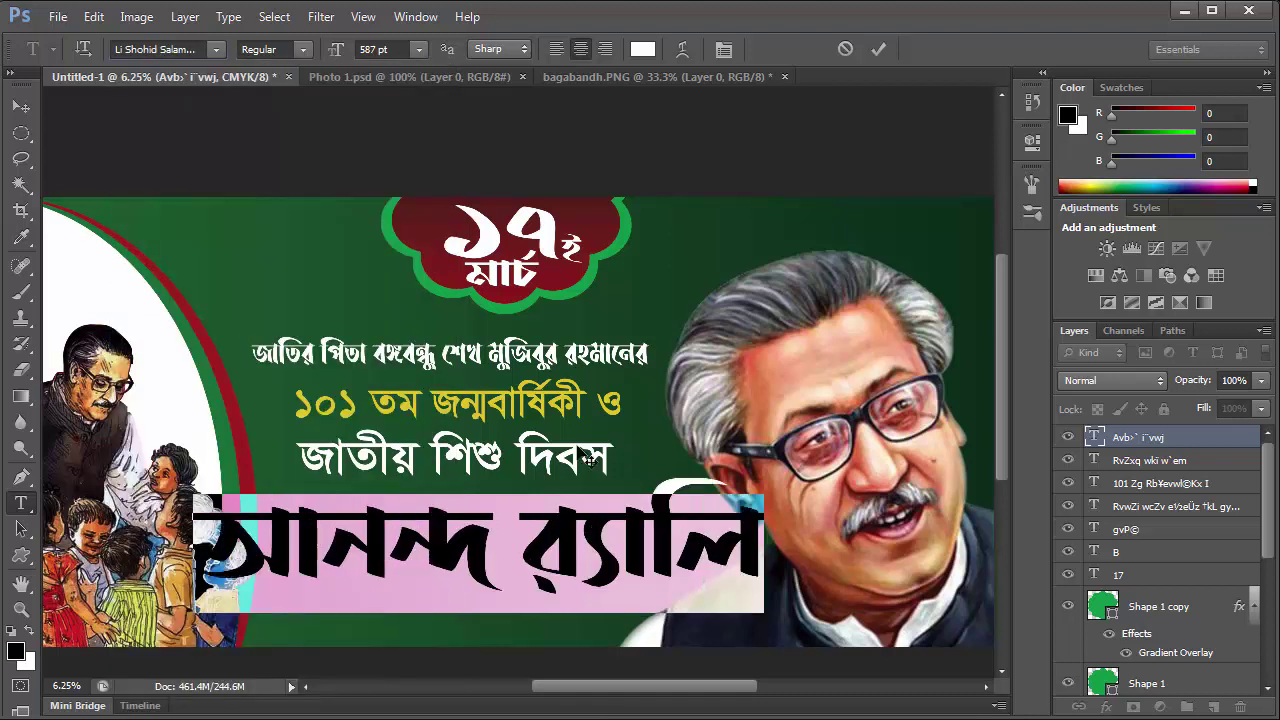
left_click(562, 503)
left_click(21, 106)
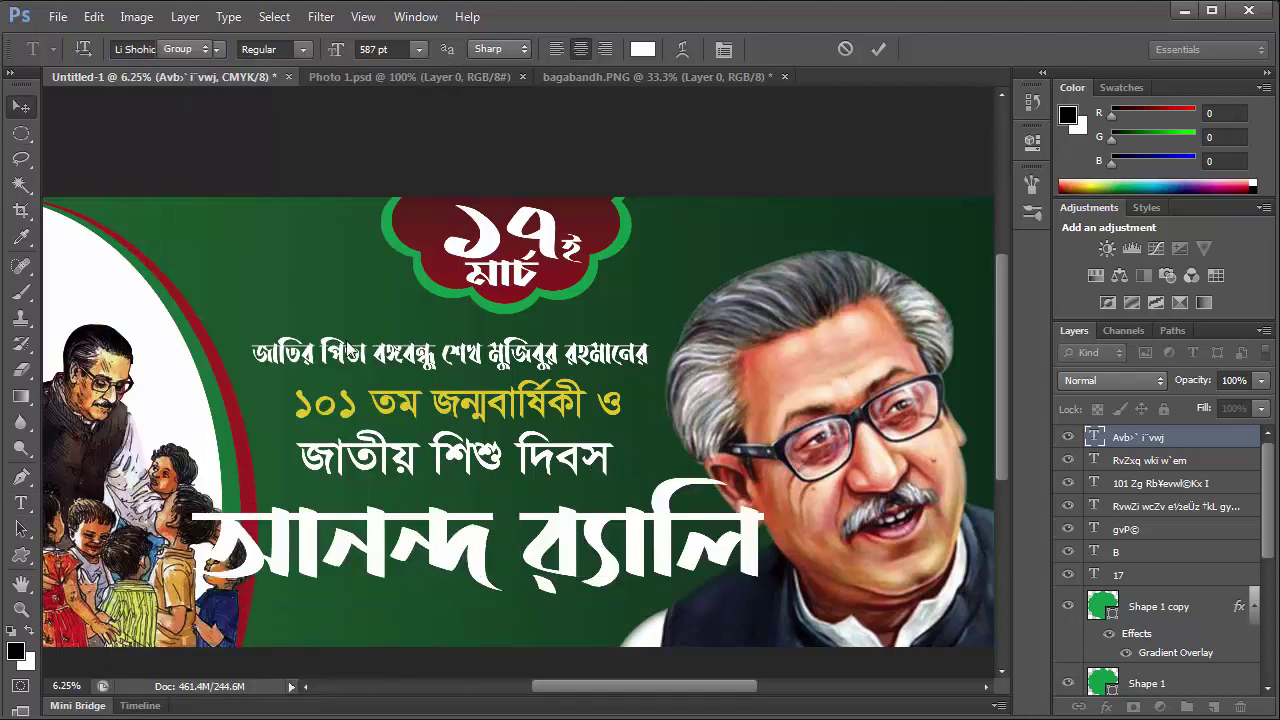
Narrow the আনন্দ র‍্যালি line to 72.73% width and reposition it beneath জাতীয় শিশু দিবস.
key("ctrl+t")
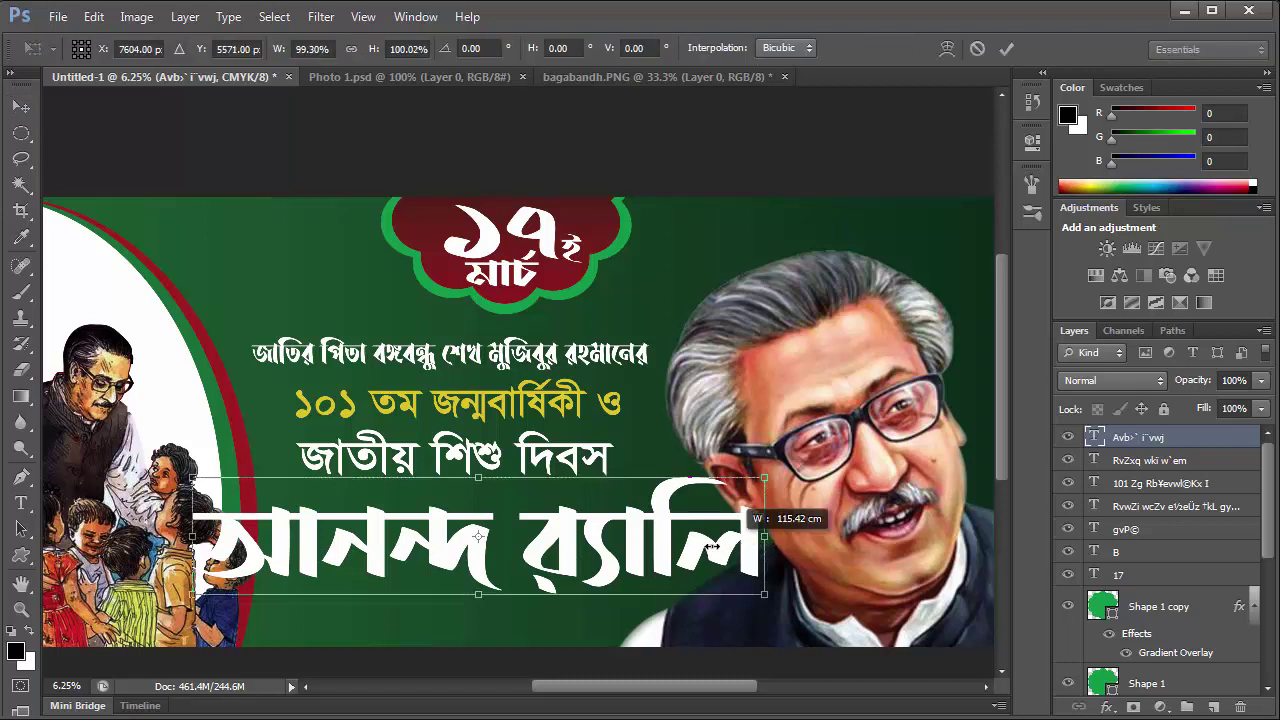
mouse_move(707, 547)
left_mouse_down()
mouse_move(664, 553)
mouse_move(690, 552)
left_mouse_up()
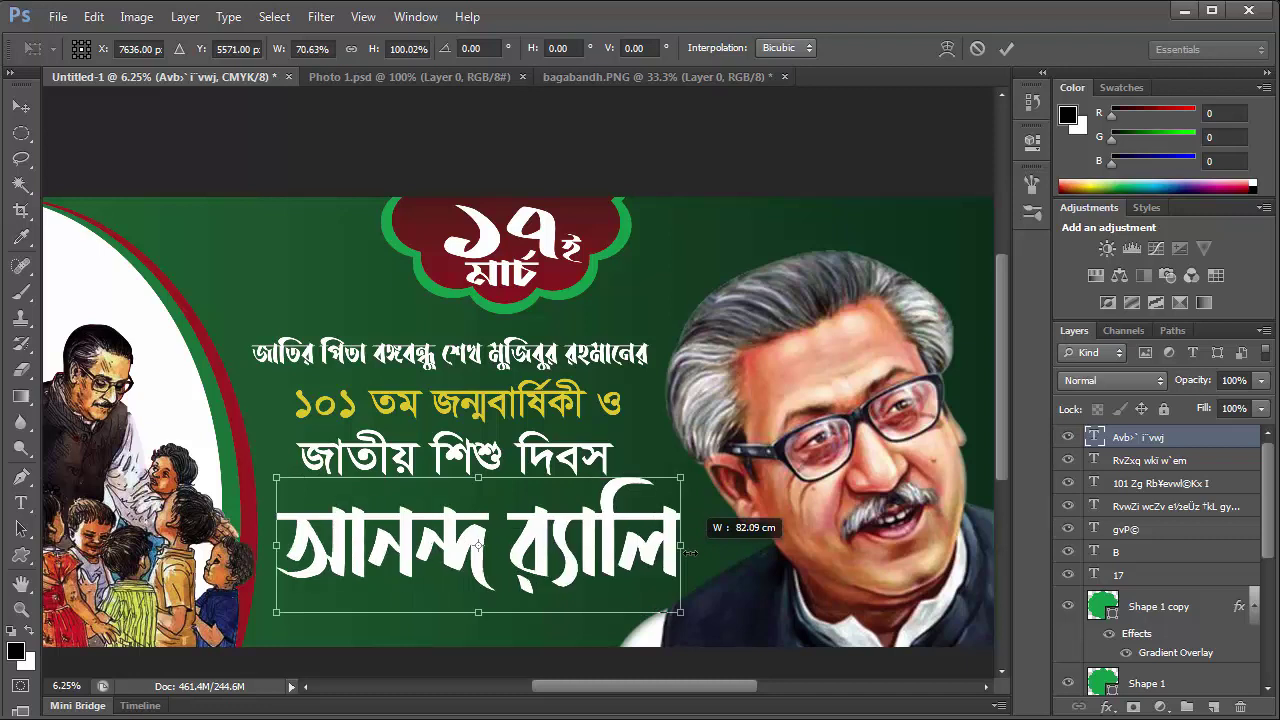
left_click_drag(690, 552, 694, 553)
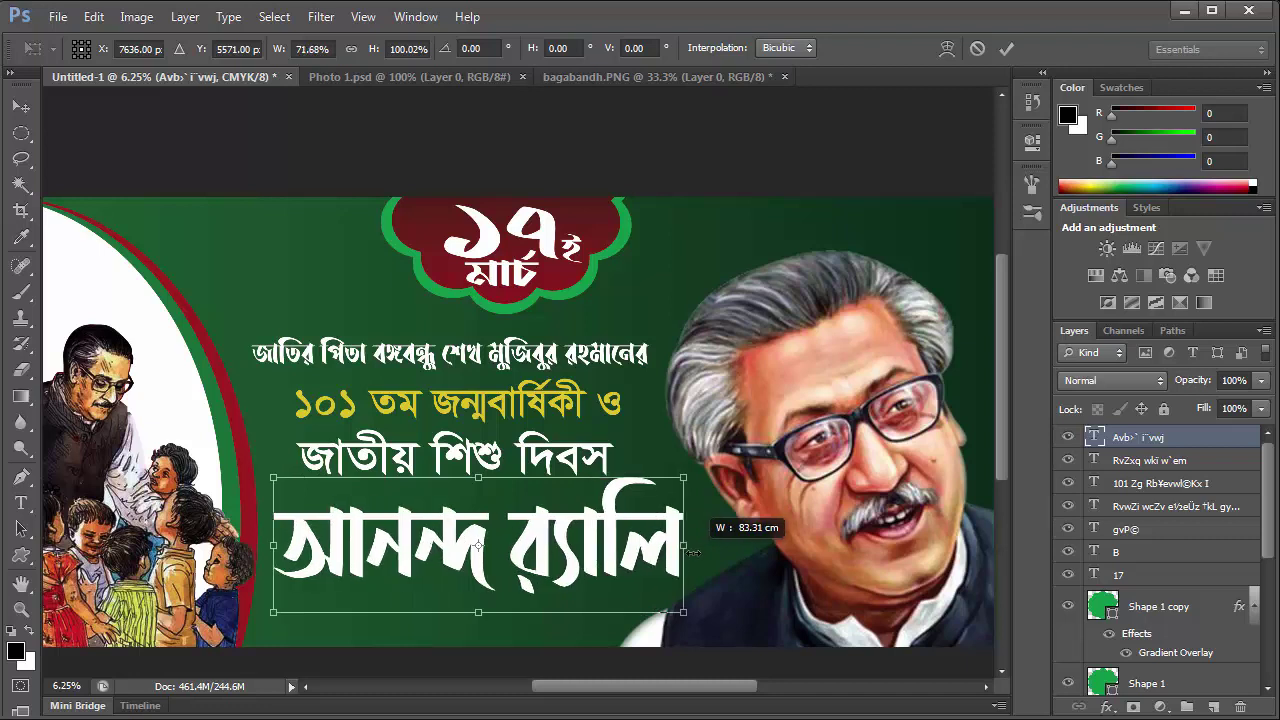
left_click_drag(680, 552, 684, 553)
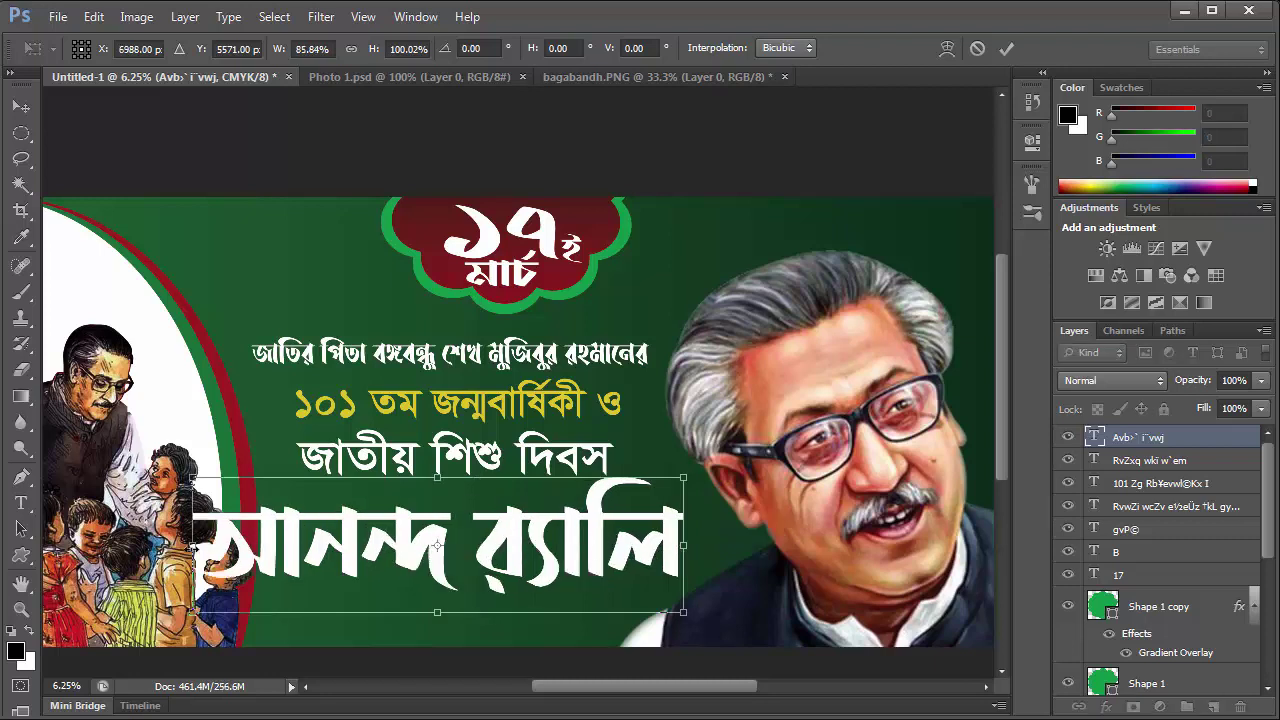
left_click_drag(192, 545, 267, 545)
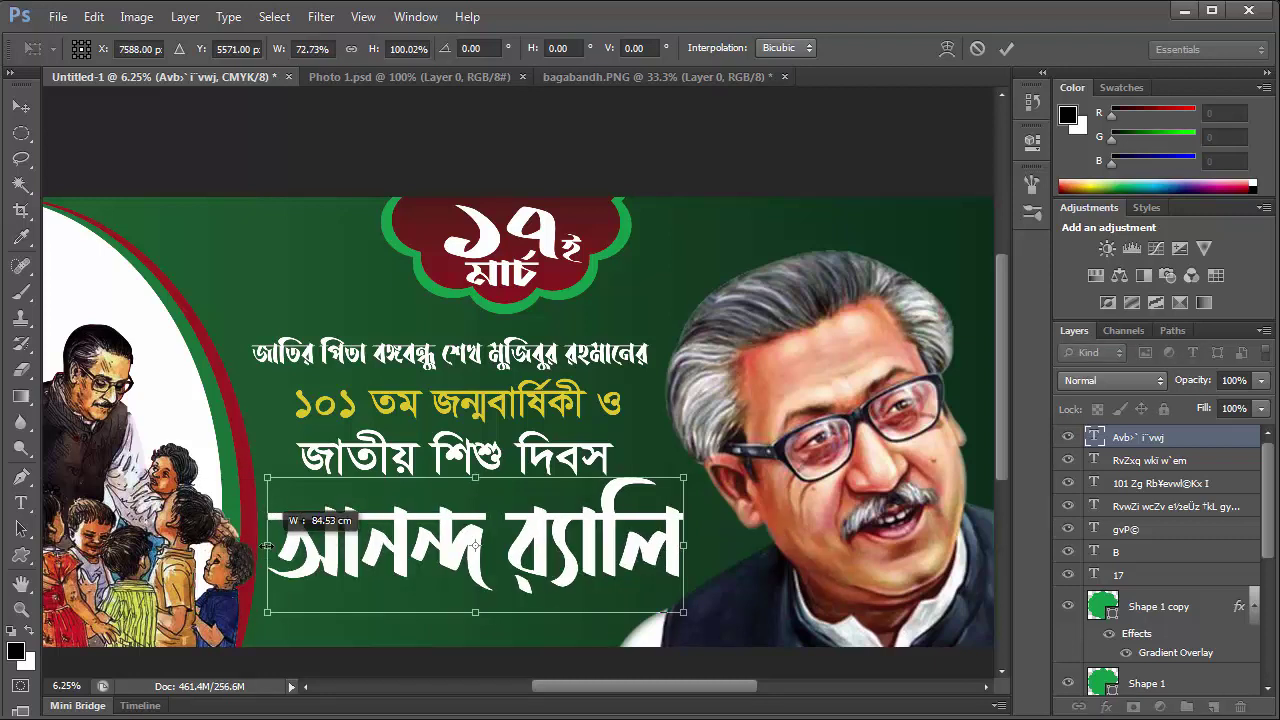
left_click_drag(574, 541, 578, 545)
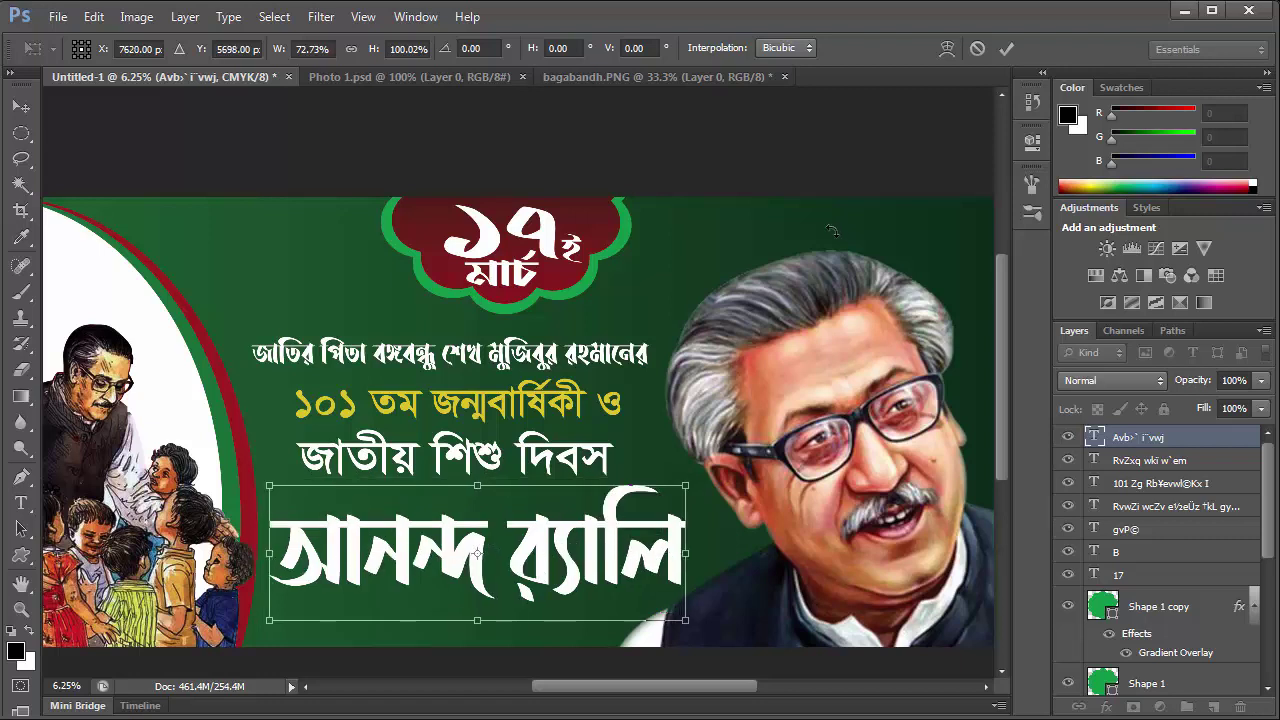
left_click(1006, 49)
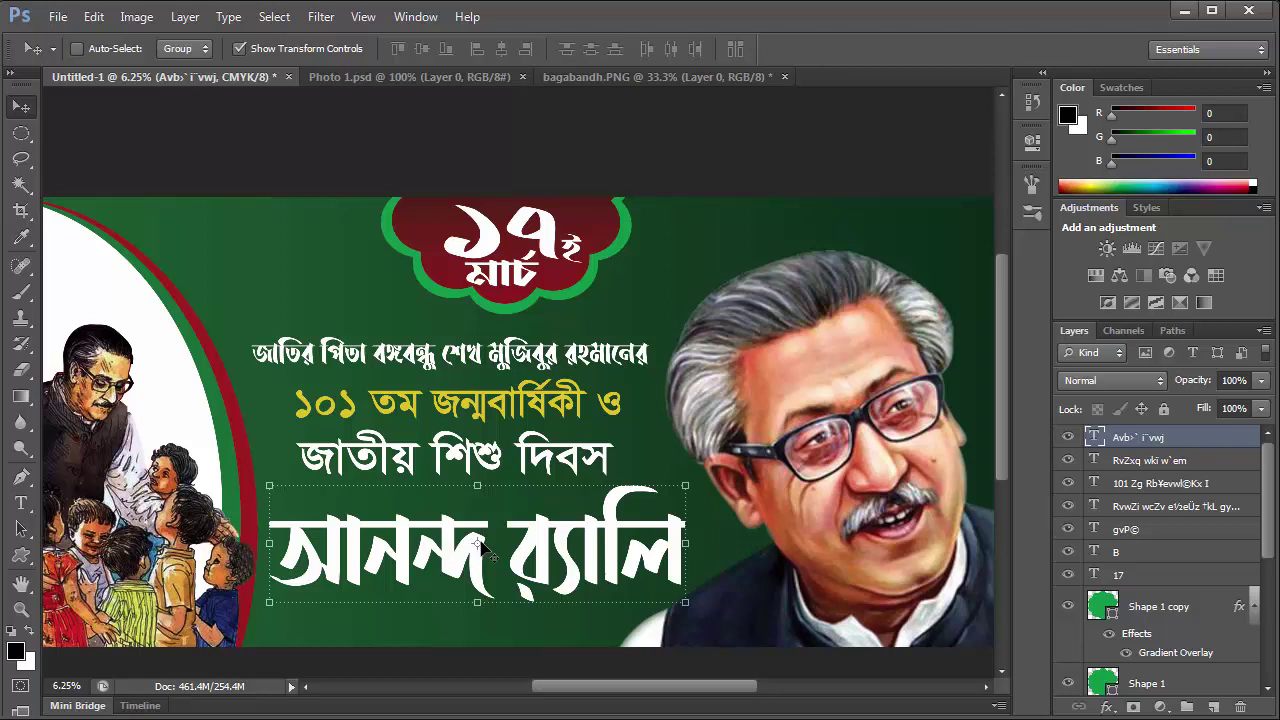
Recolour the আনন্দ র‍্যালি text from white to red (f00808).
left_click(20, 503)
left_click(470, 540)
key("ctrl+a")
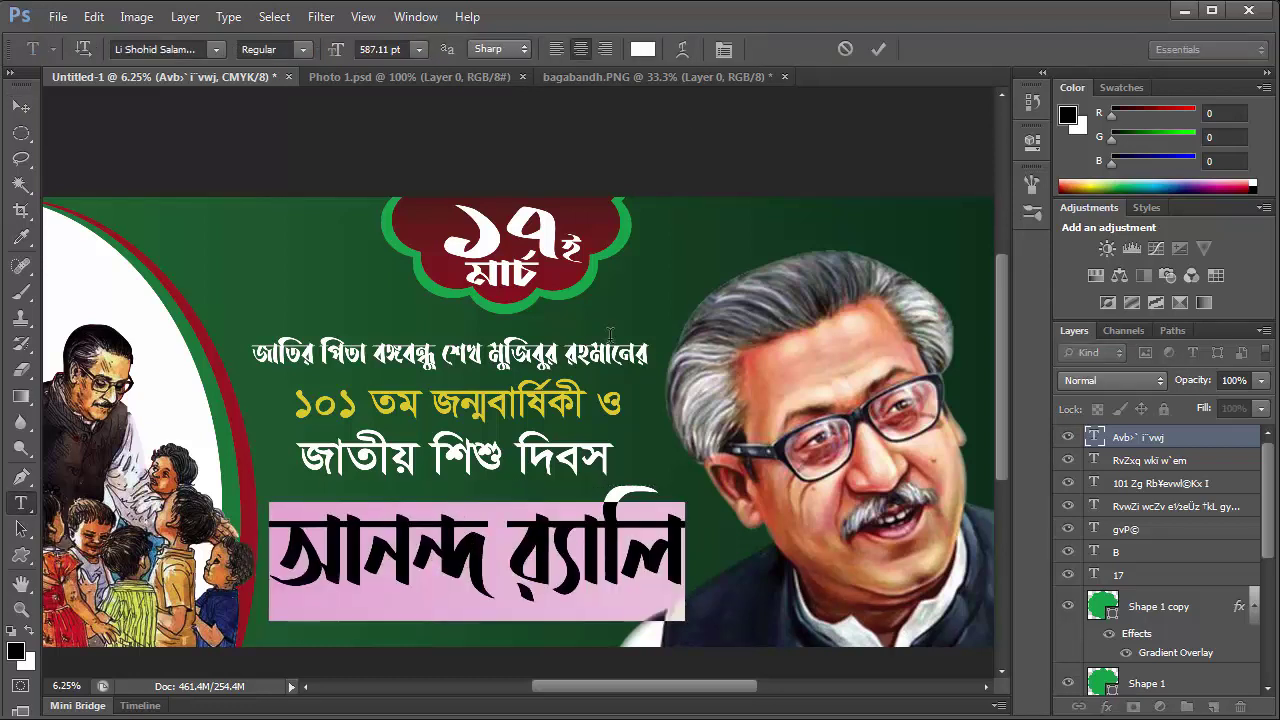
left_click(643, 49)
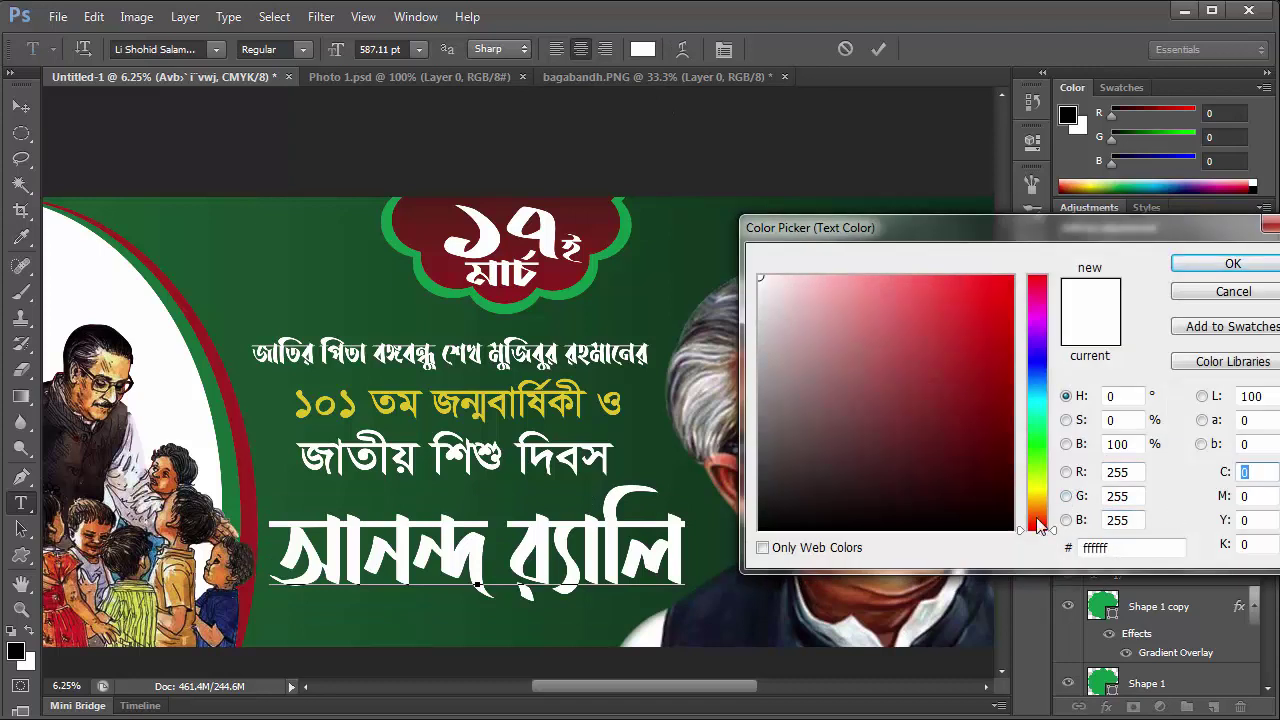
left_click_drag(1043, 523, 1035, 517)
left_click(1010, 295)
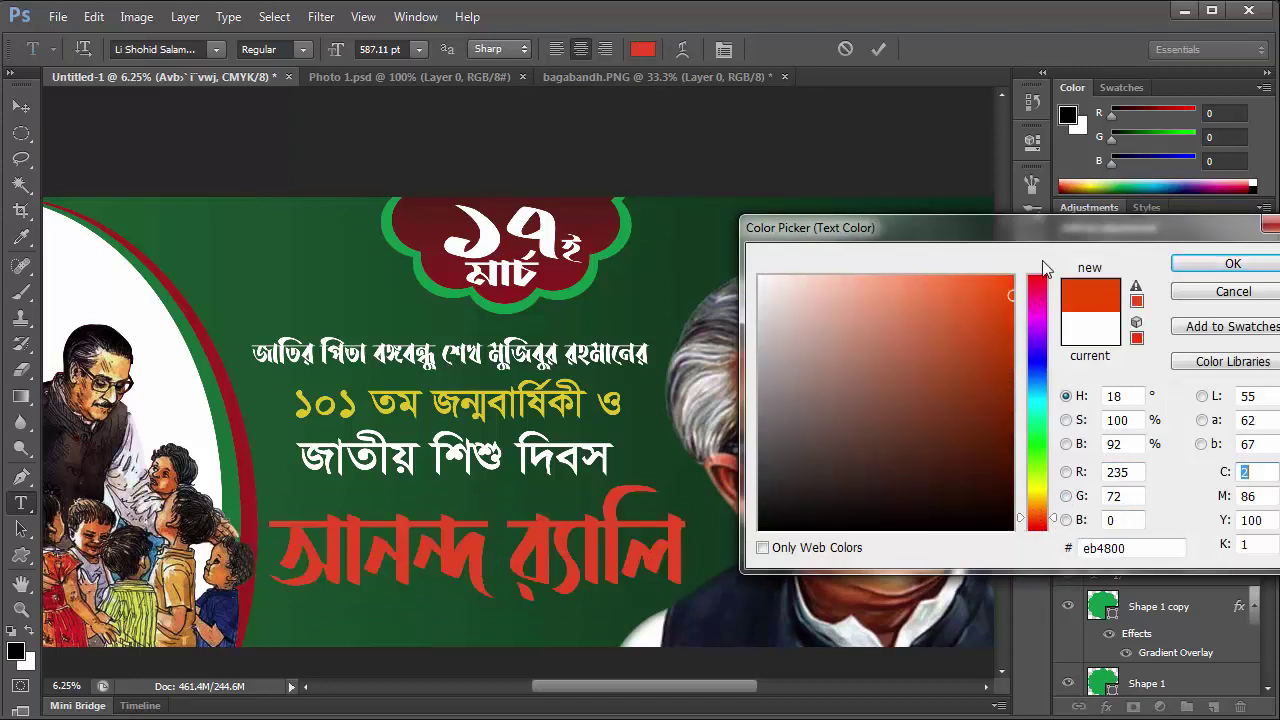
left_click_drag(1036, 290, 1037, 274)
left_click(1005, 293)
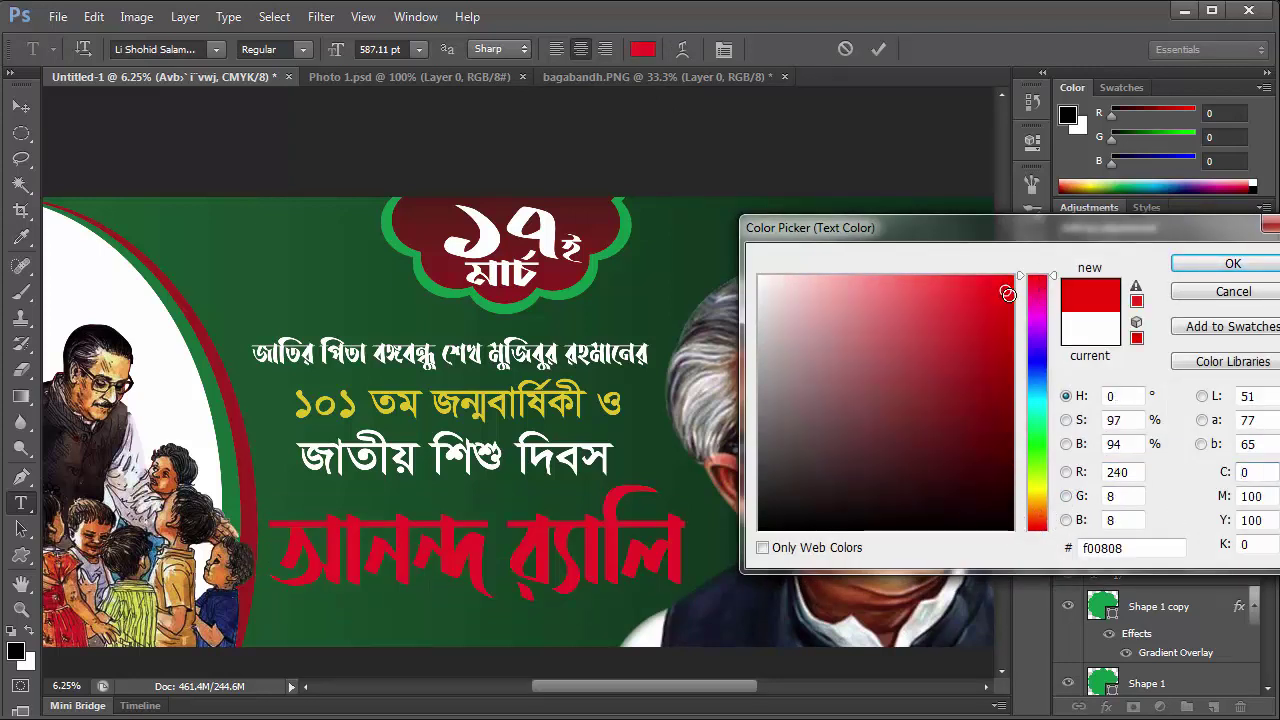
left_click(1233, 263)
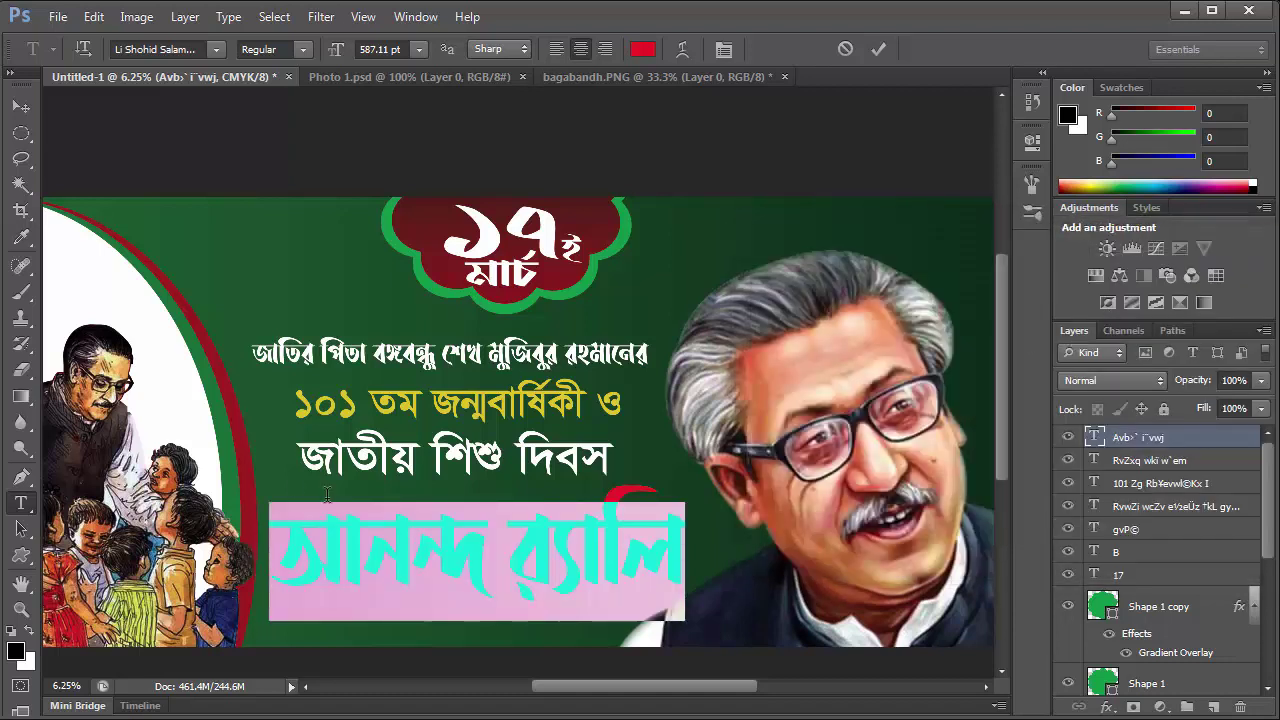
left_click(417, 539)
left_click(21, 105)
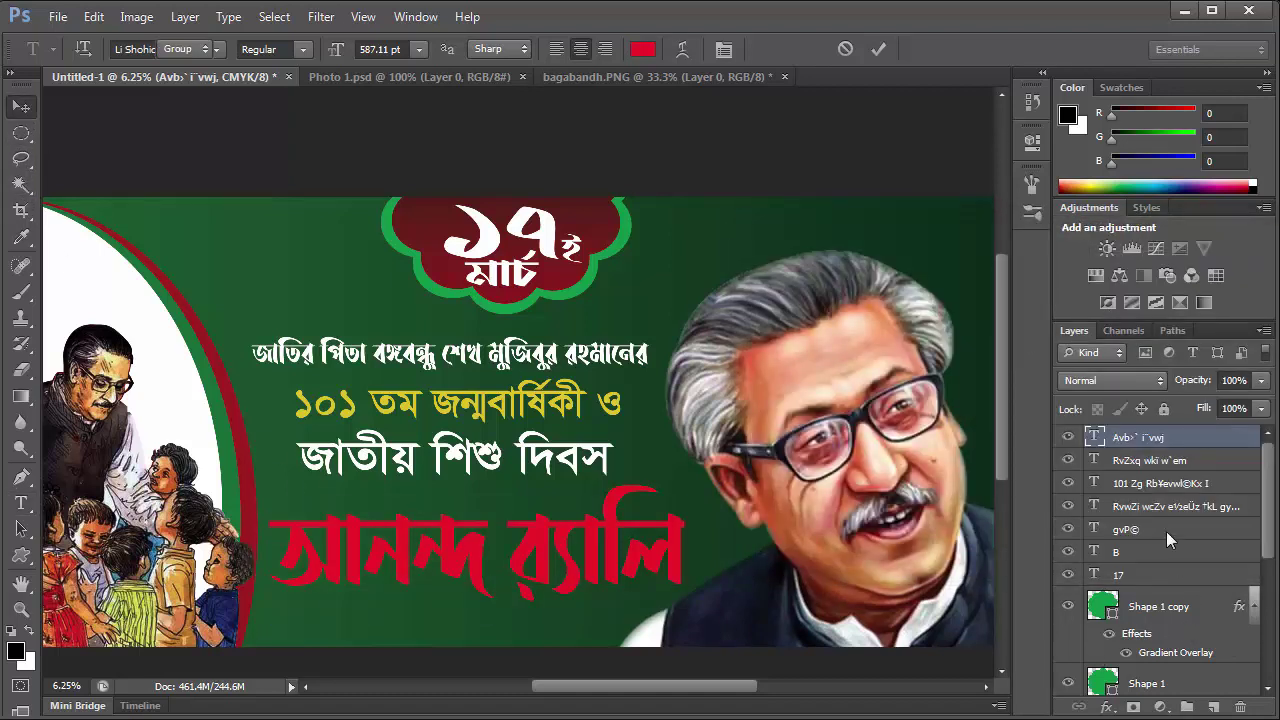
Give the আনন্দ র‍্যালি layer a drop shadow with 49 px size.
right_click(1163, 444)
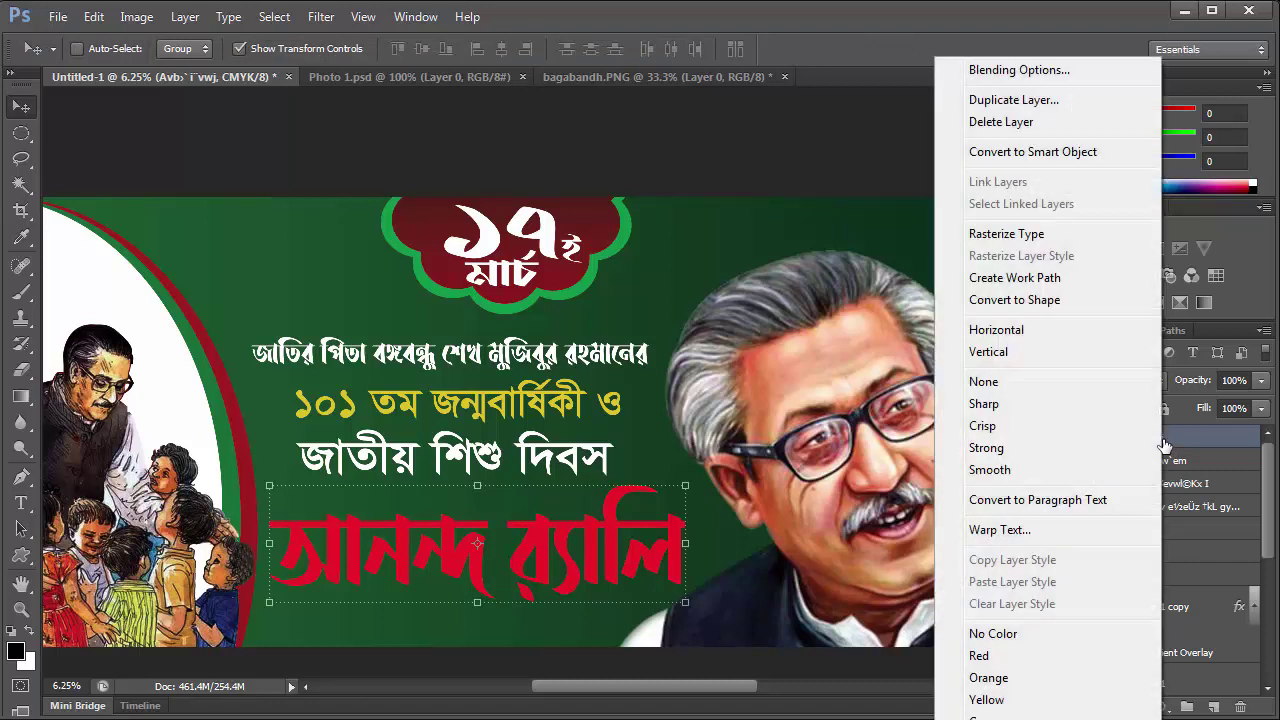
left_click(1022, 72)
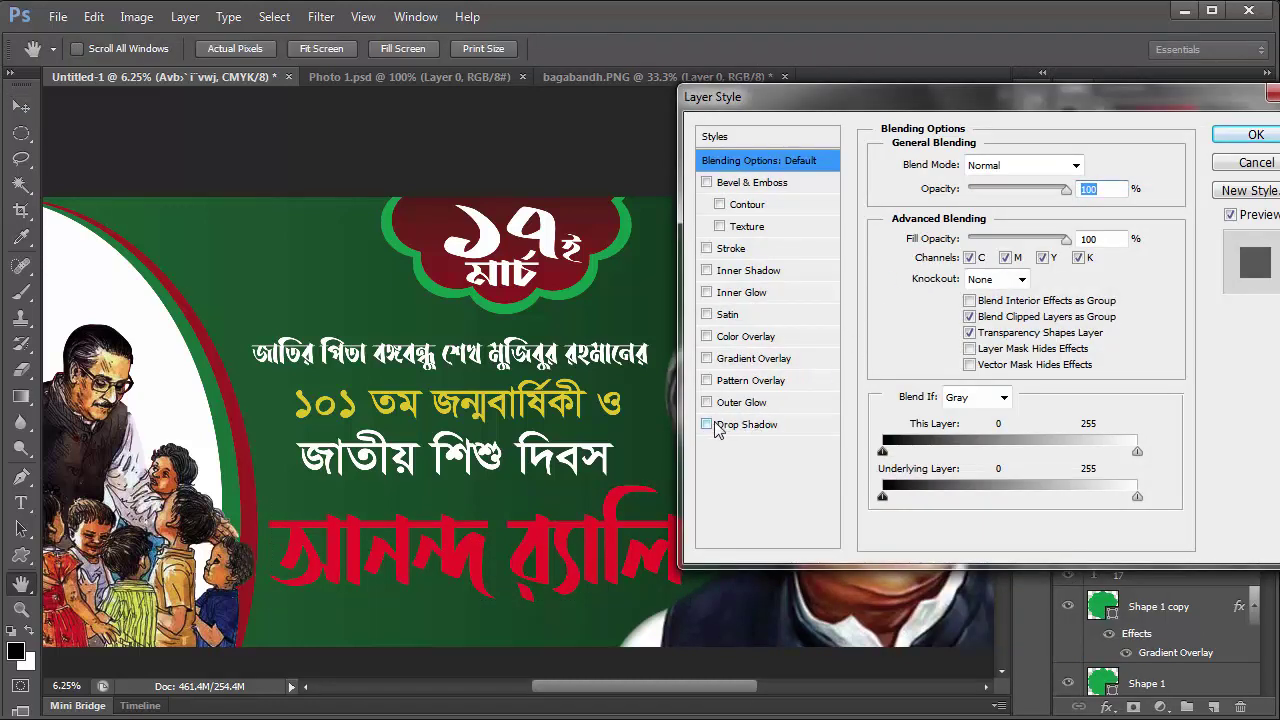
left_click(708, 425)
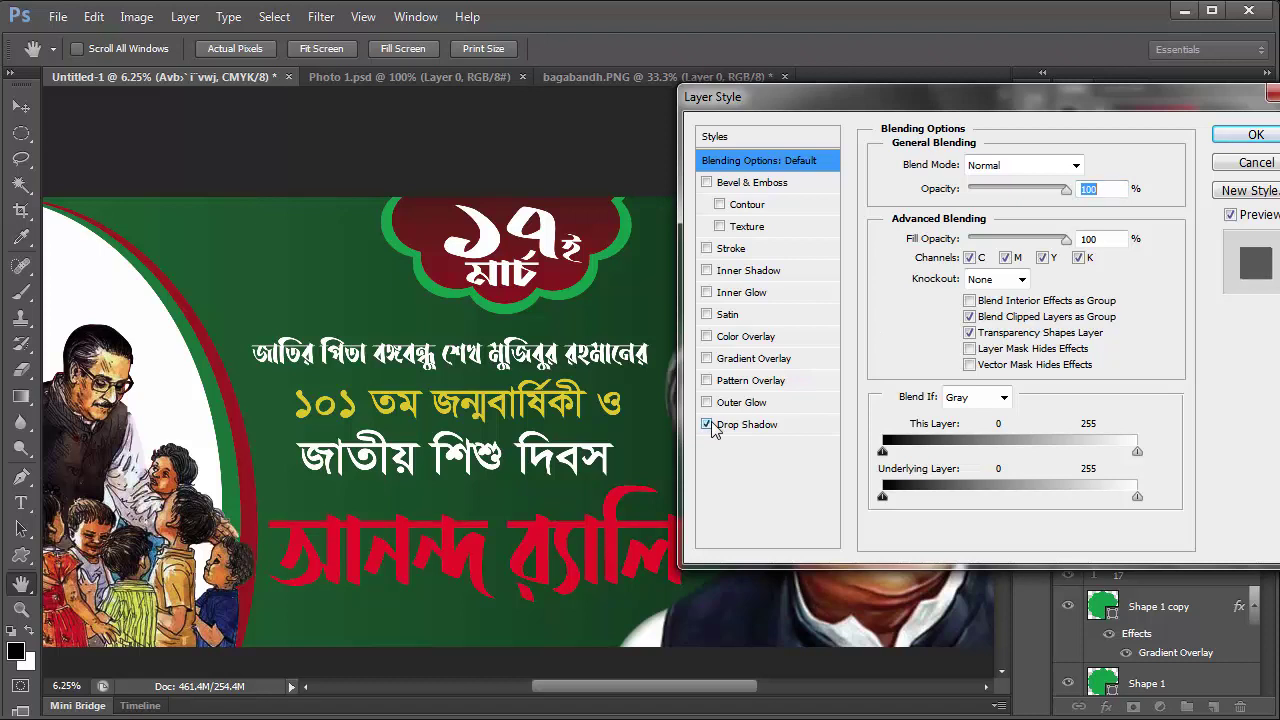
left_click(775, 427)
left_click_drag(957, 296, 974, 297)
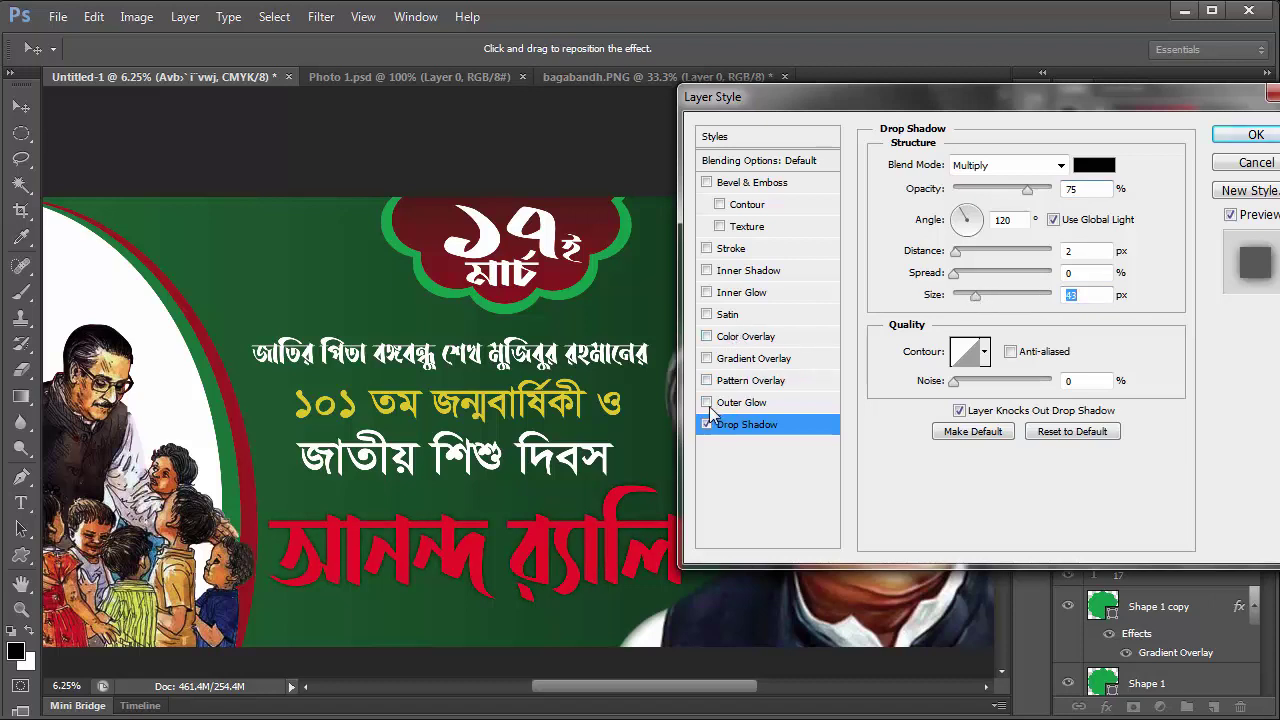
Add a 54 px white stroke and turn on Bevel & Emboss.
left_click(741, 254)
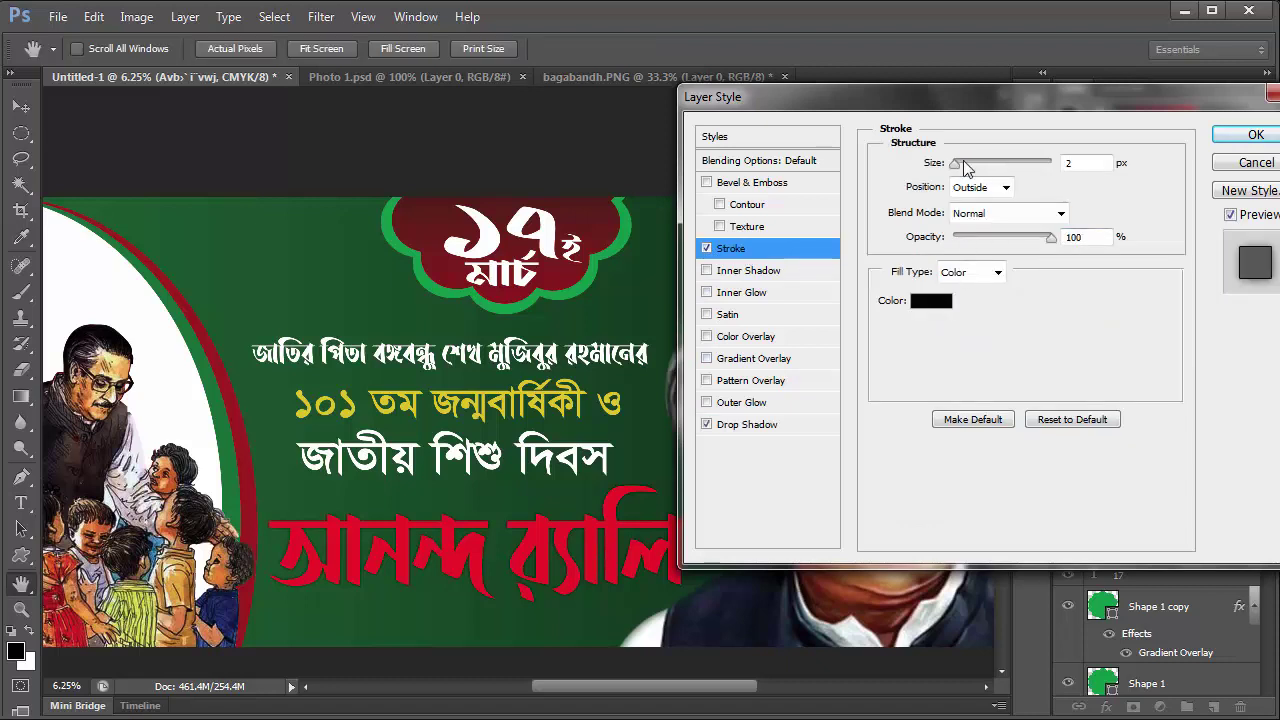
left_click(928, 303)
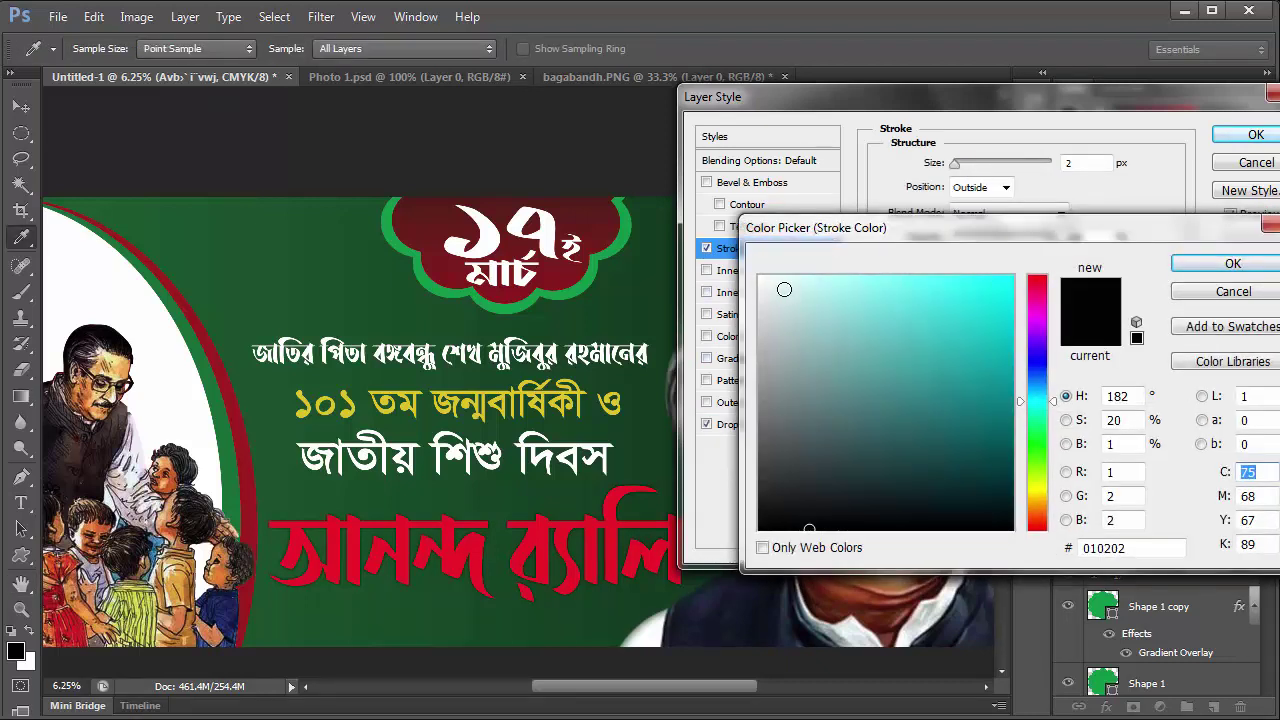
left_click_drag(783, 289, 771, 252)
left_click(1230, 266)
left_click_drag(956, 163, 976, 166)
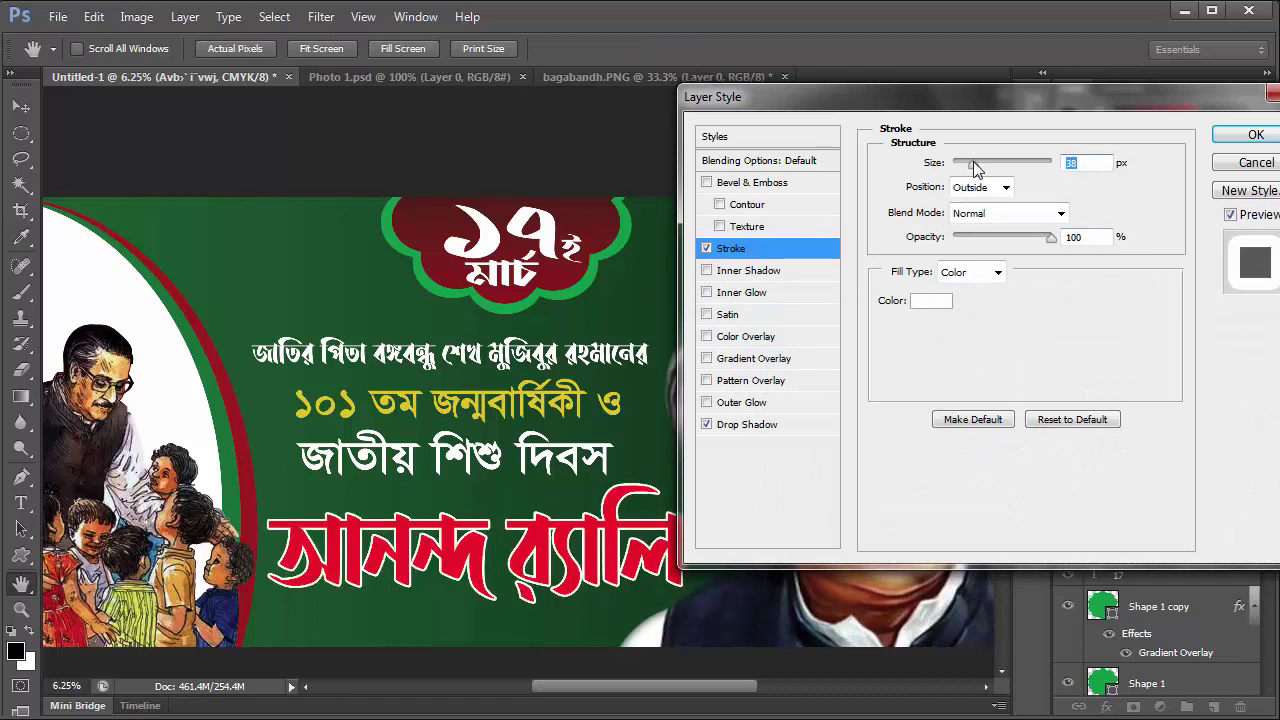
left_click_drag(982, 168, 984, 168)
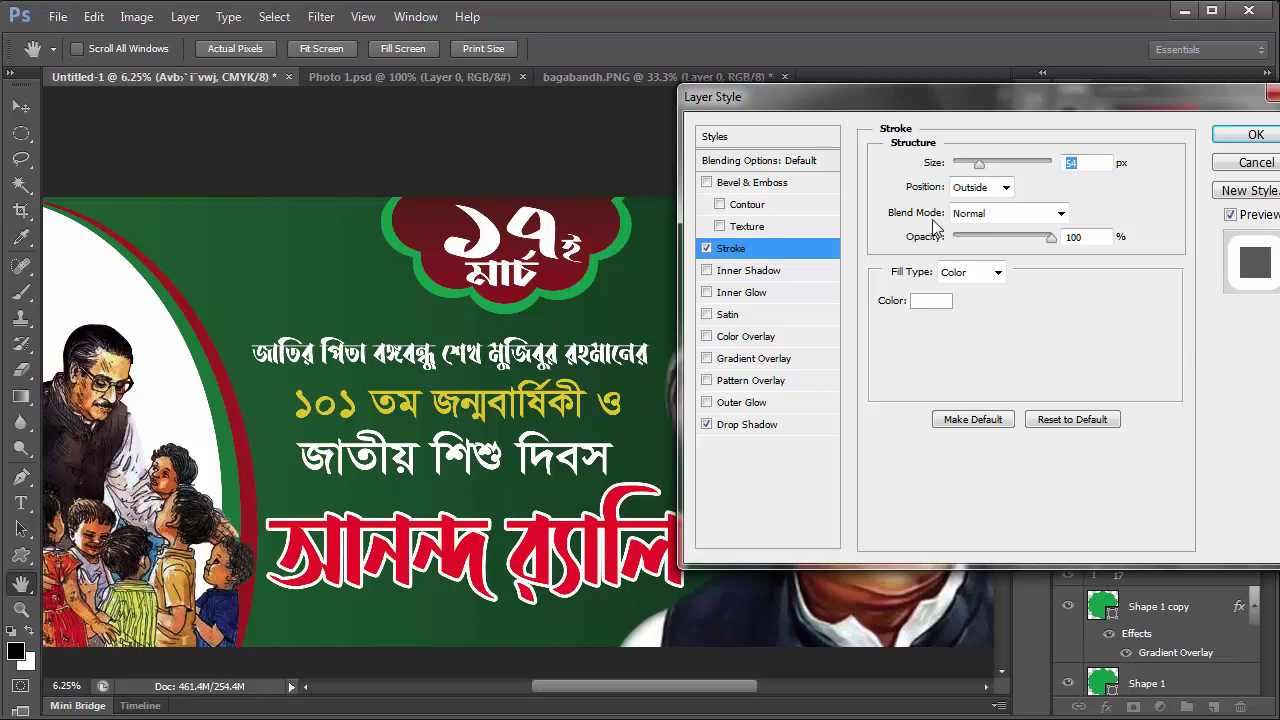
left_click(707, 183)
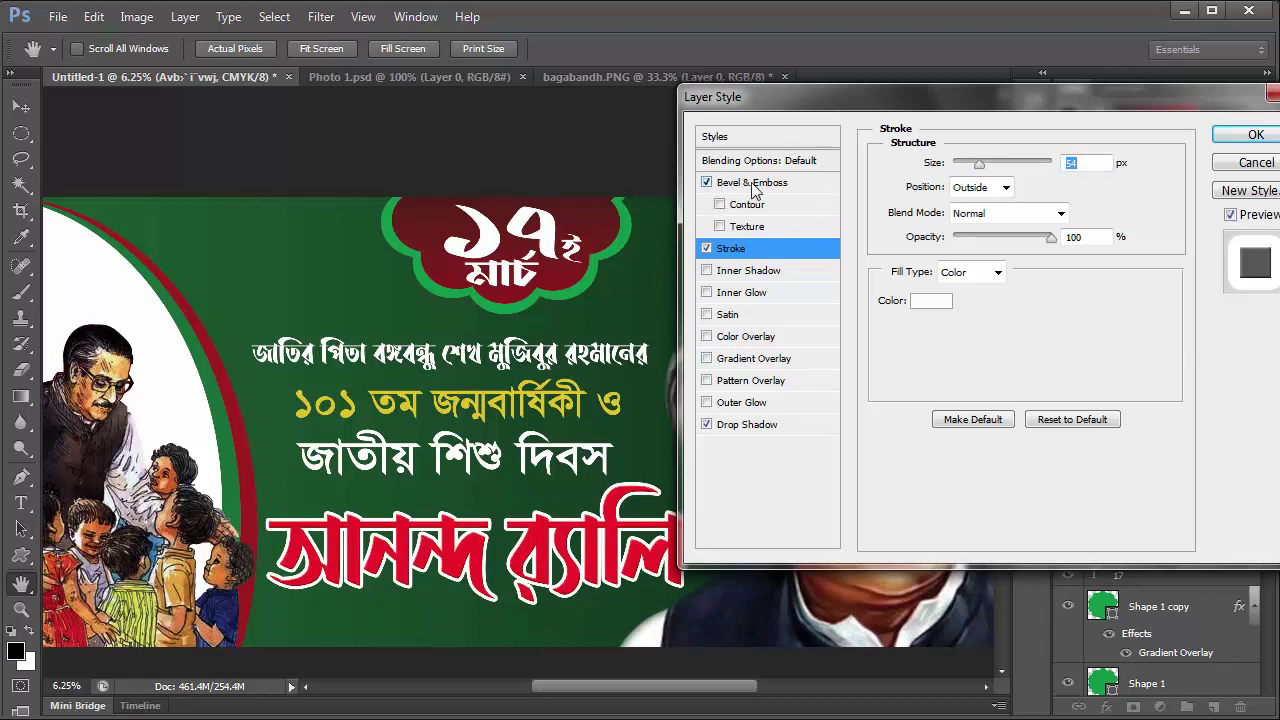
In Bevel & Emboss, soften the bevel and set its depth to 205%.
left_click(752, 185)
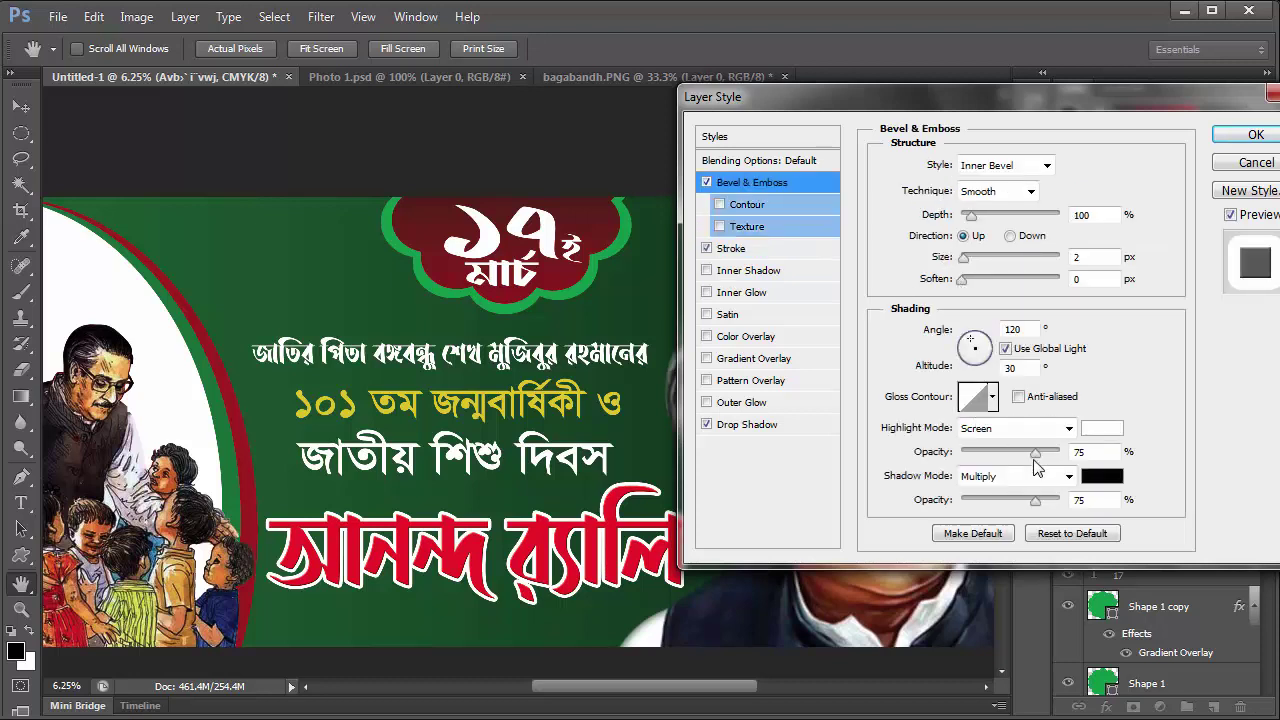
mouse_move(967, 278)
left_mouse_down()
mouse_move(1013, 295)
mouse_move(1003, 289)
left_mouse_up()
mouse_move(971, 216)
left_mouse_down()
mouse_move(1003, 261)
mouse_move(982, 257)
left_mouse_up()
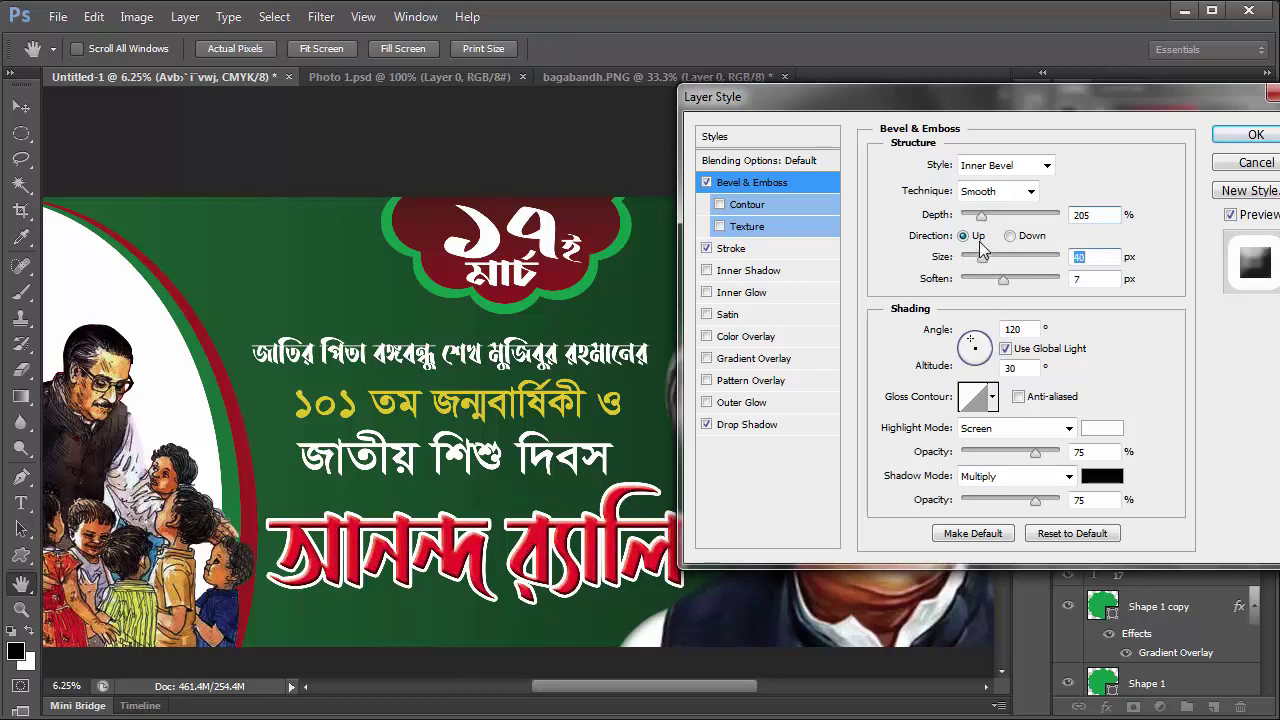
left_click(1009, 236)
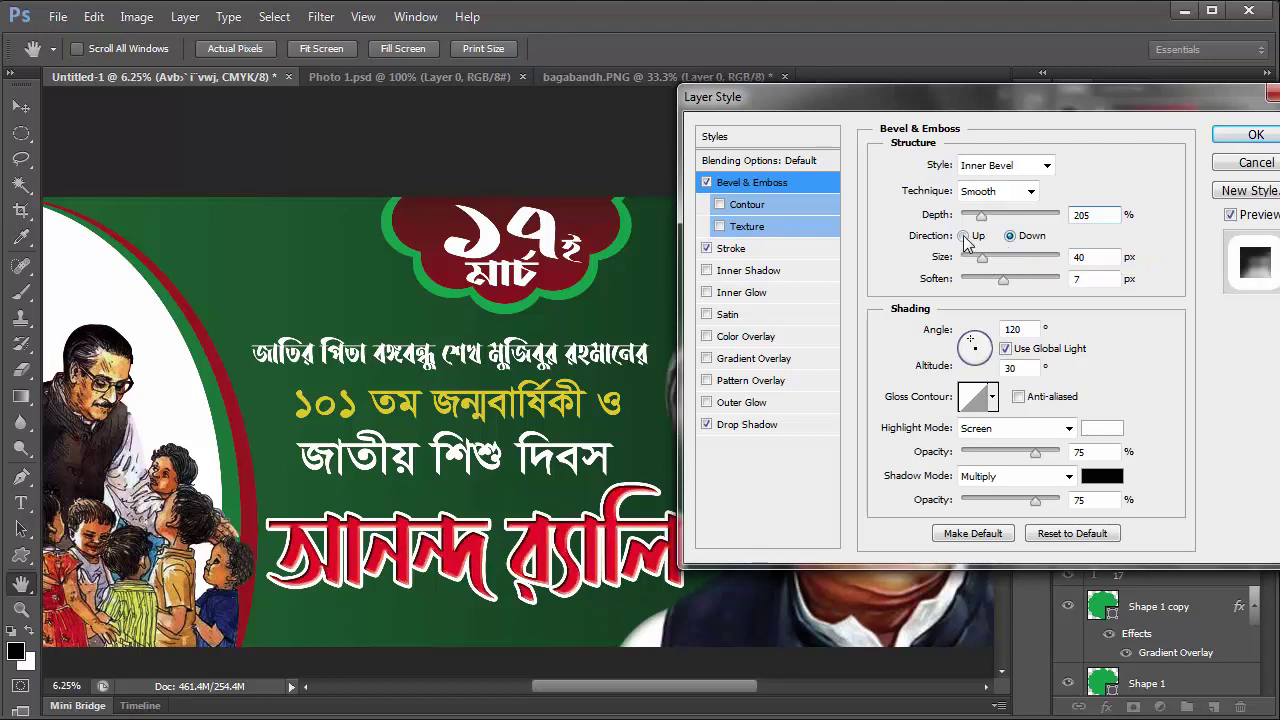
Set the bevel technique to Chisel Soft after trying Chisel Hard.
left_click(1027, 195)
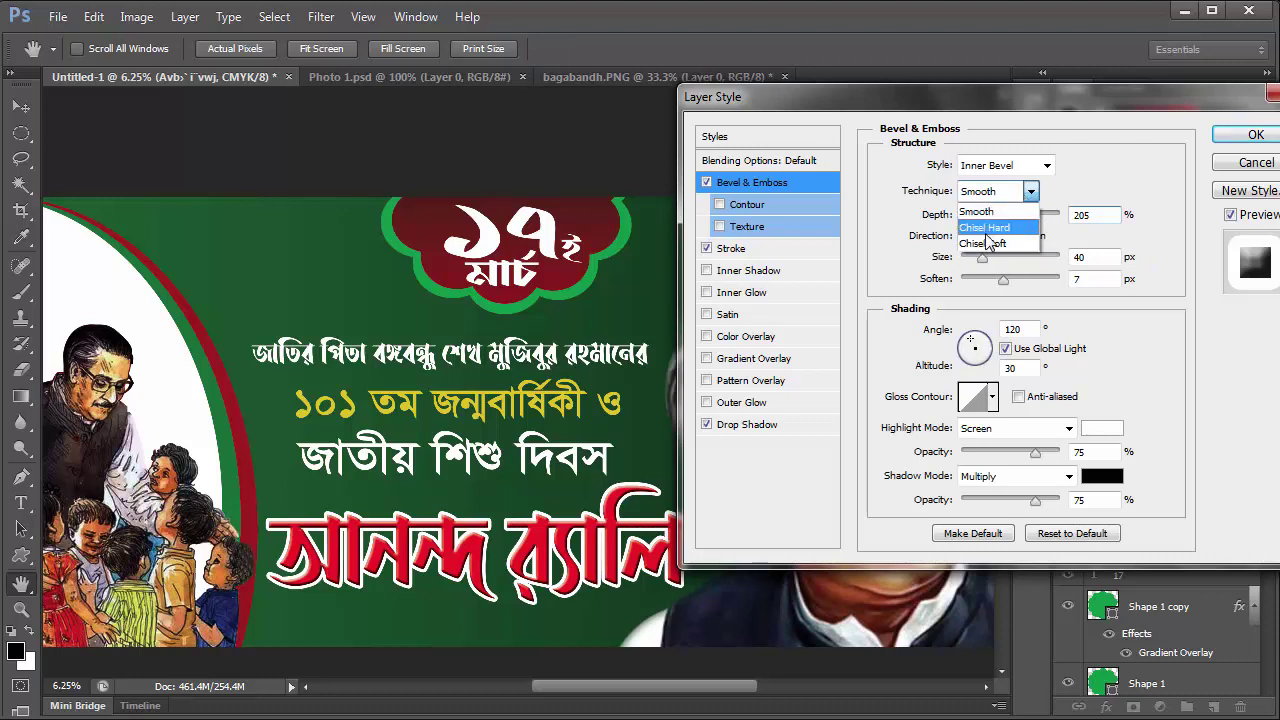
left_click(990, 228)
left_click(1010, 191)
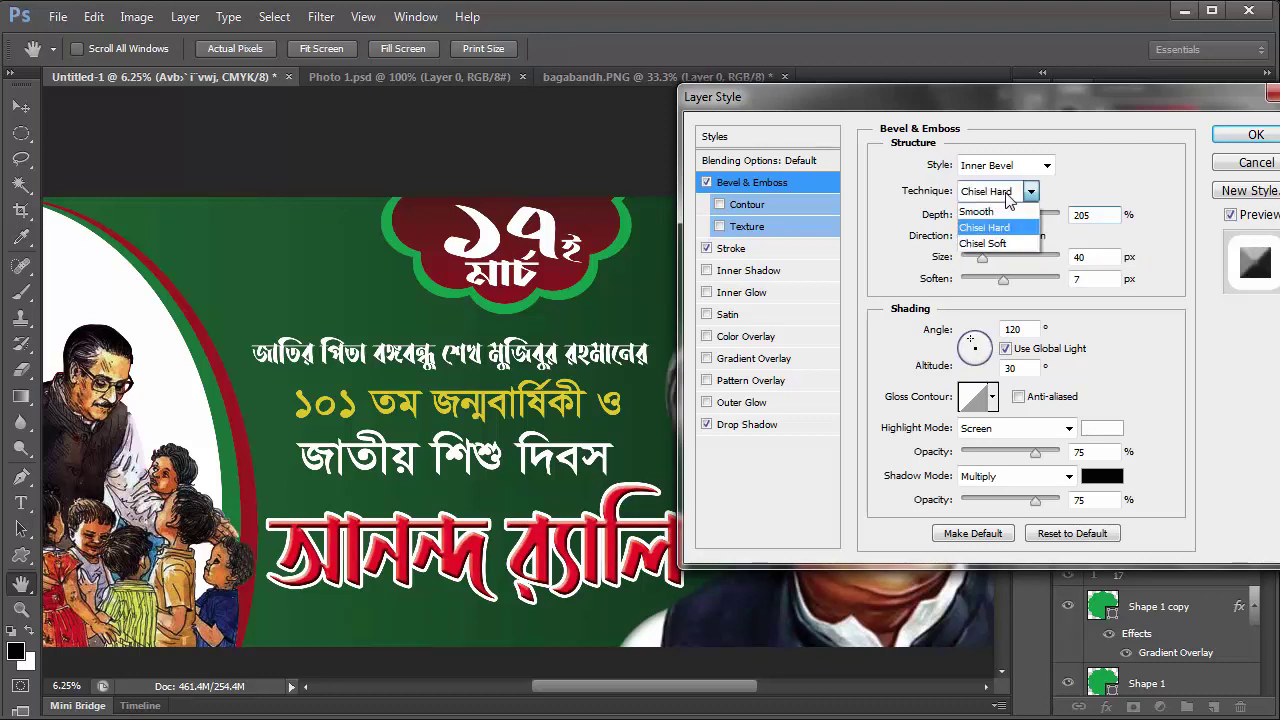
left_click(983, 244)
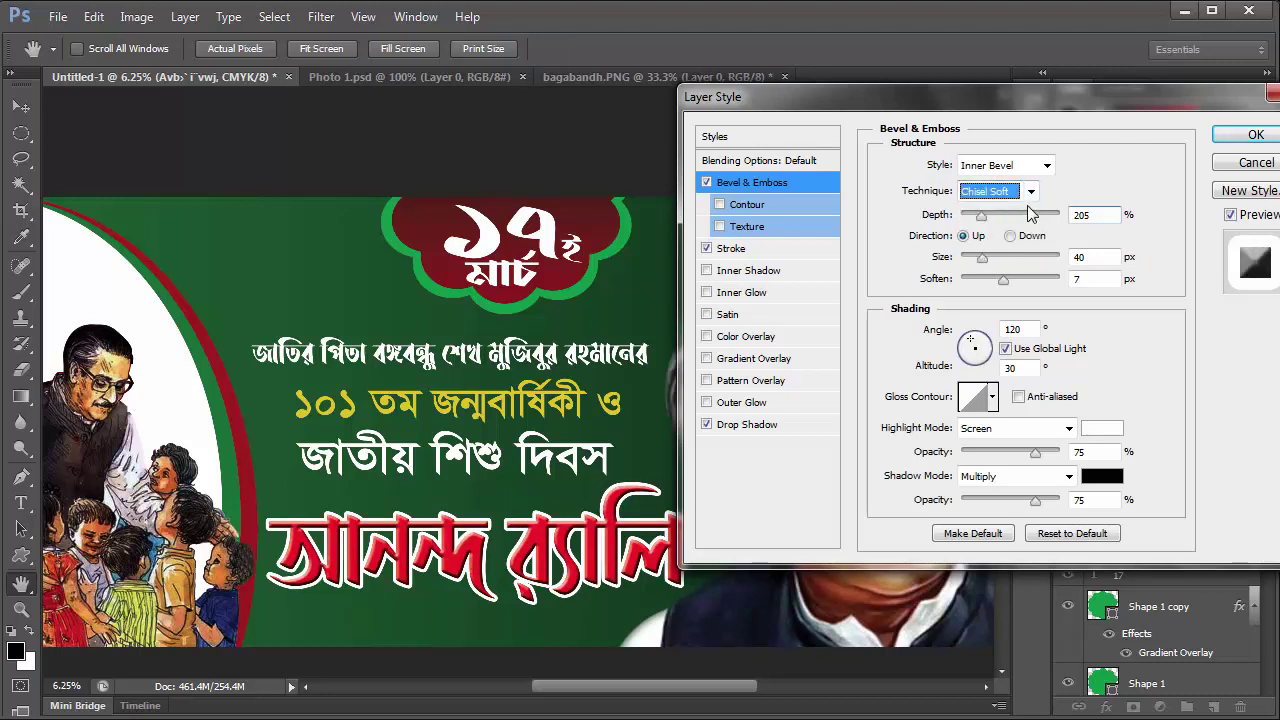
Try the Emboss, Outer Bevel and Stroke Emboss styles, then settle on Pillow Emboss.
left_click(1040, 166)
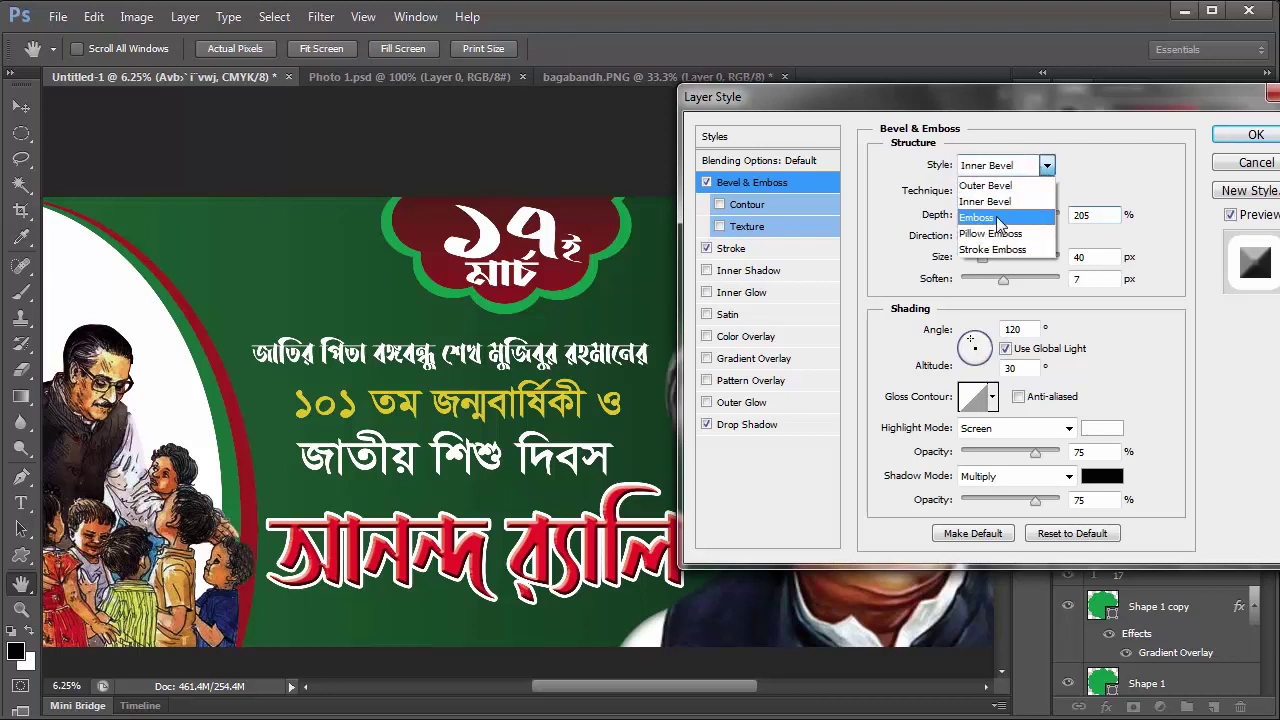
left_click(997, 220)
left_click(1040, 166)
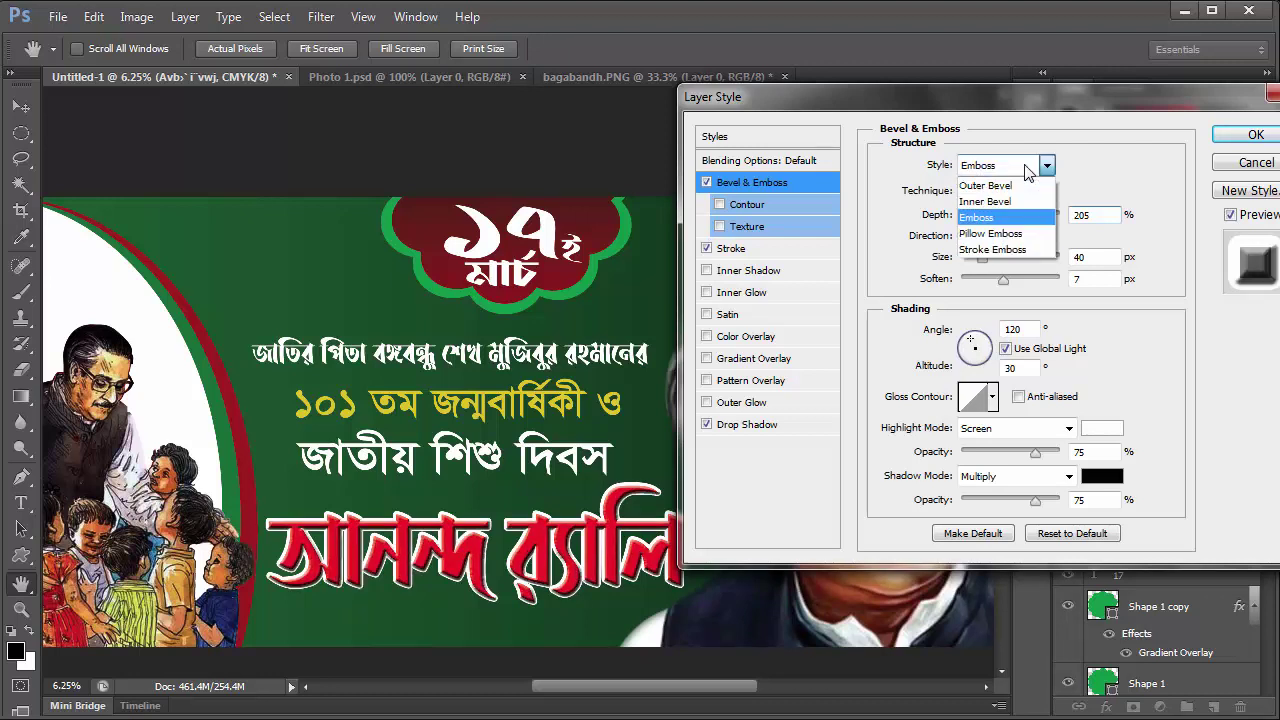
left_click(985, 187)
left_click(997, 166)
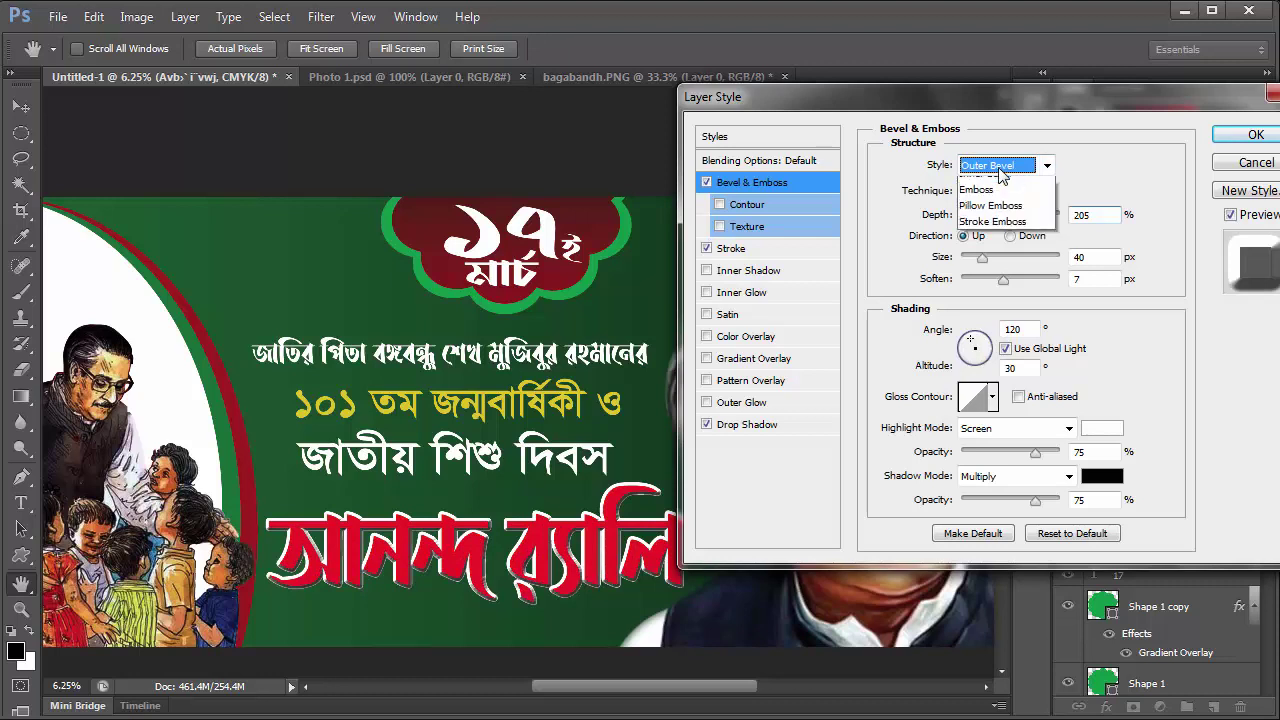
left_click(1000, 252)
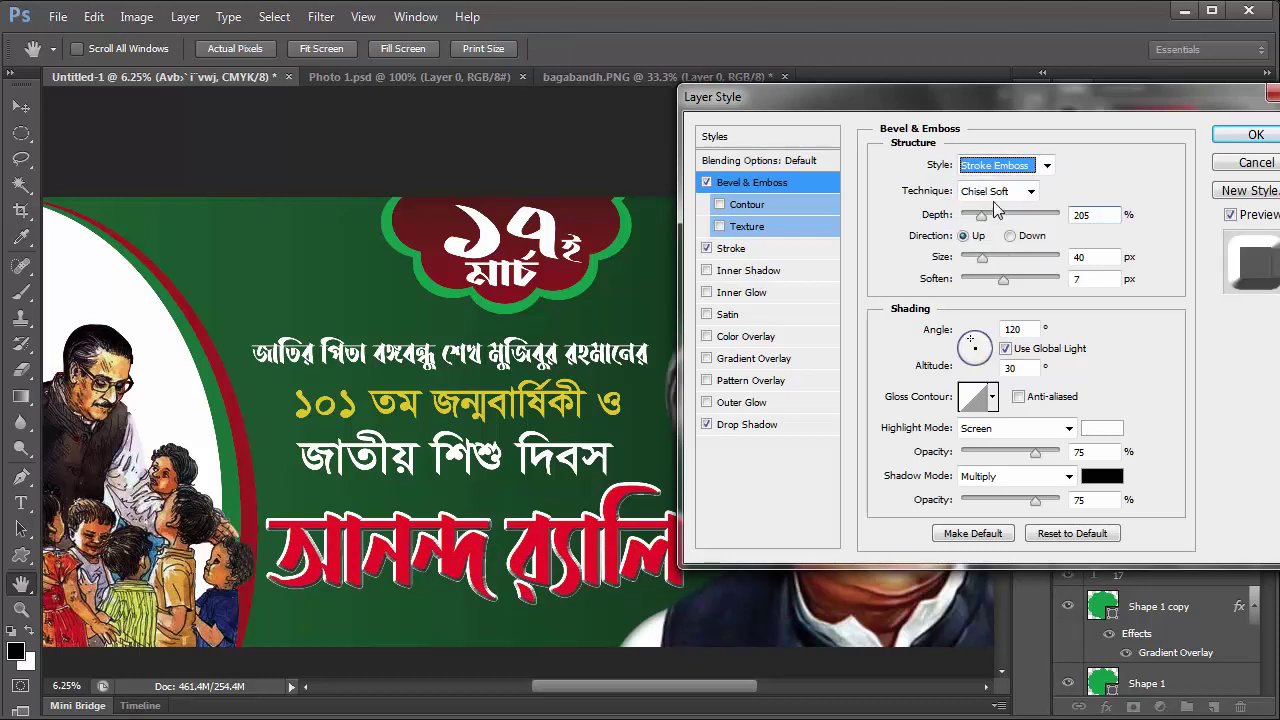
left_click(1003, 170)
left_click(997, 235)
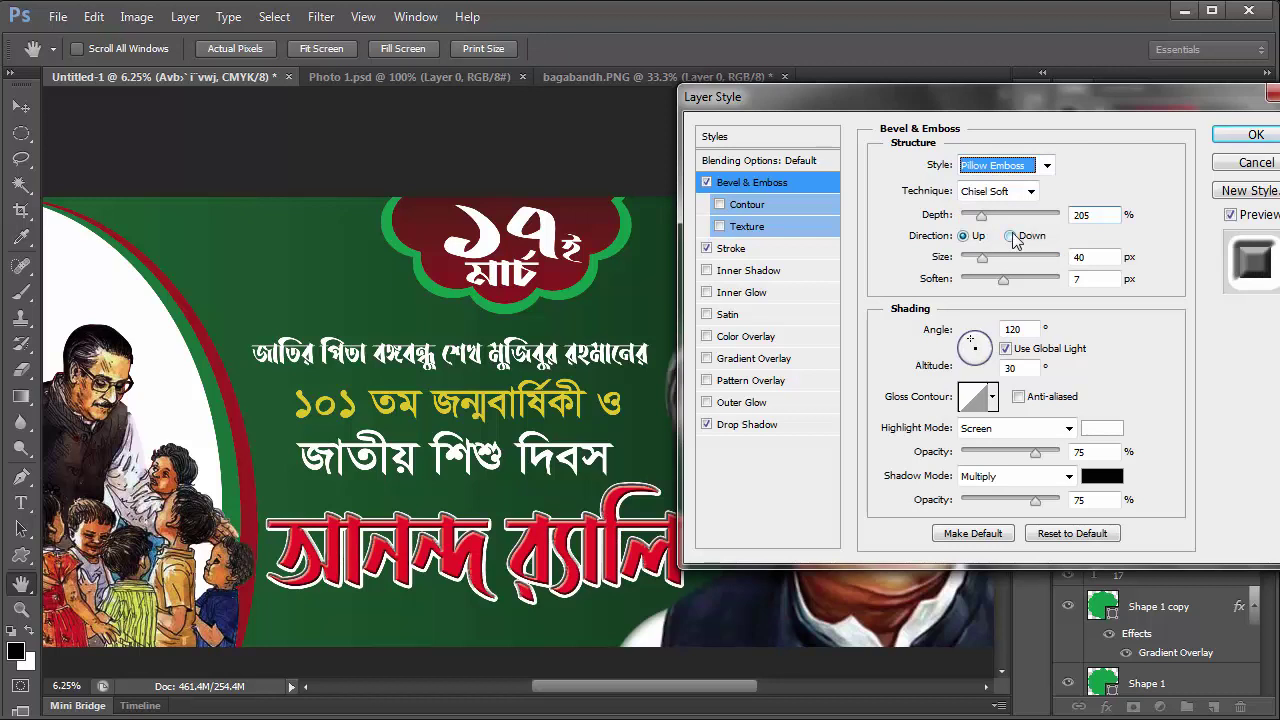
Set highlight opacity to 100% and shadow opacity to 50%, then apply the layer style.
mouse_move(1035, 452)
left_mouse_down()
mouse_move(922, 472)
mouse_move(1155, 462)
left_mouse_up()
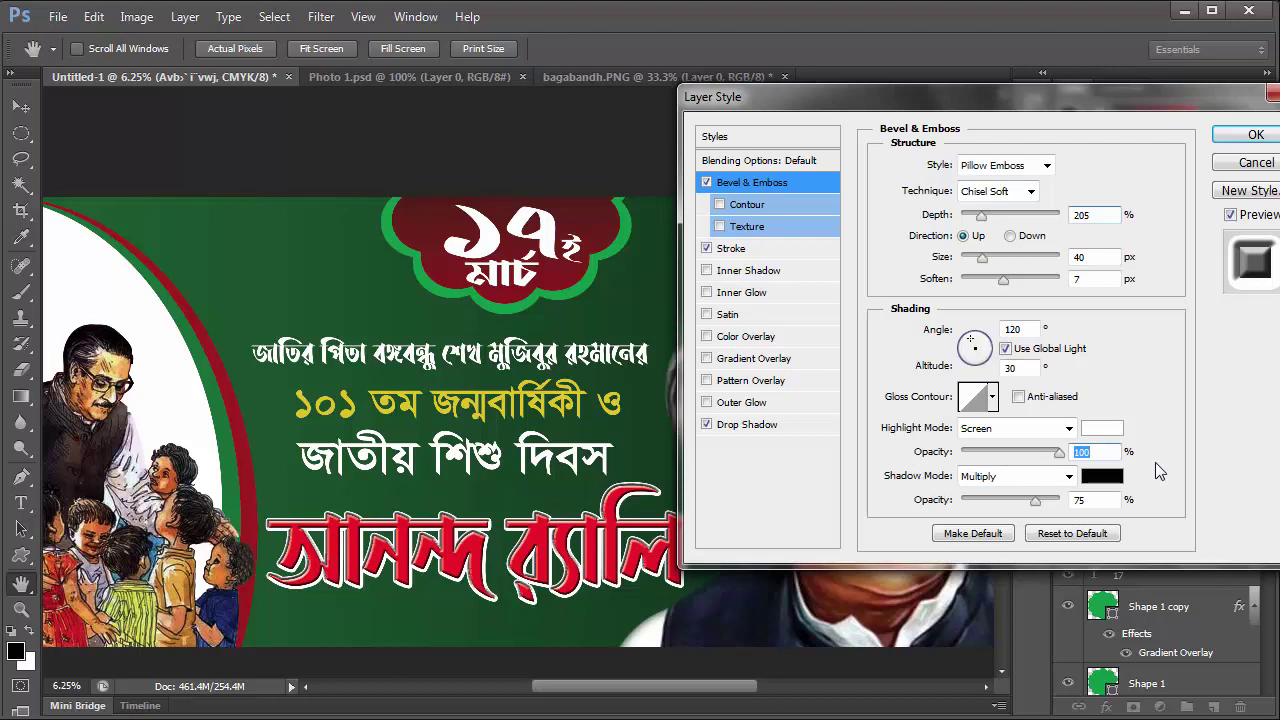
type("0")
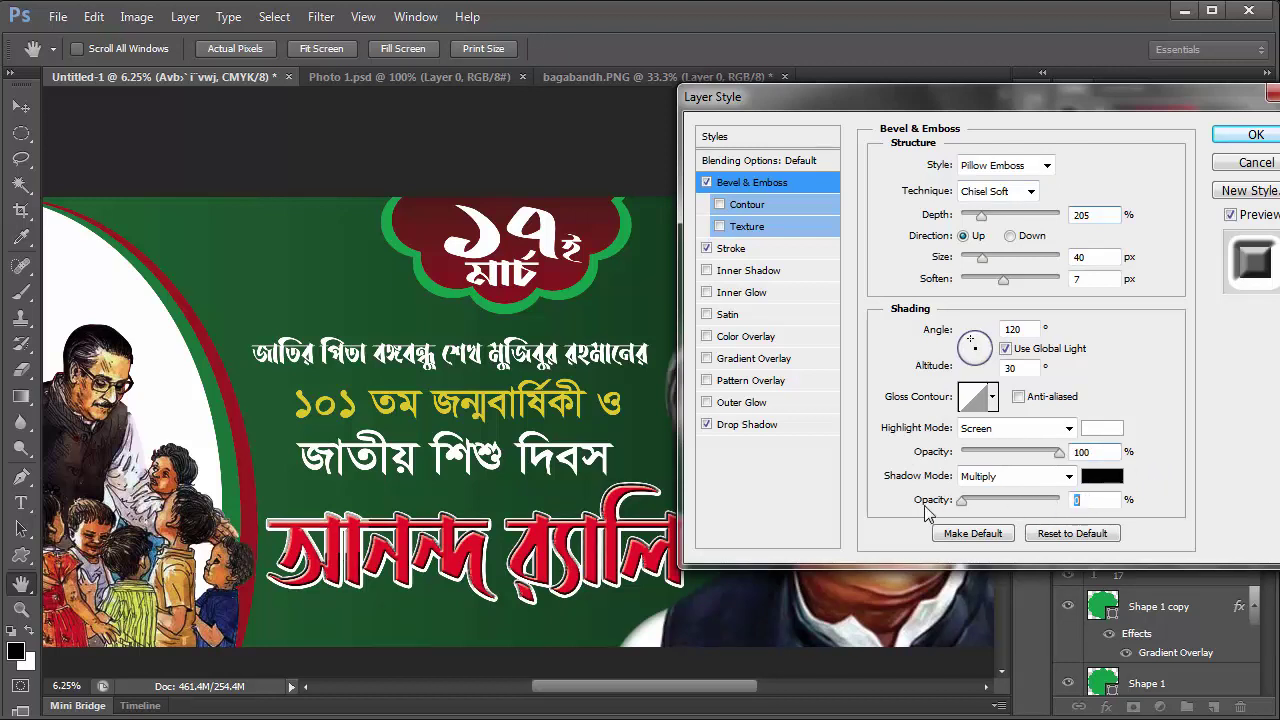
left_click_drag(961, 500, 1022, 508)
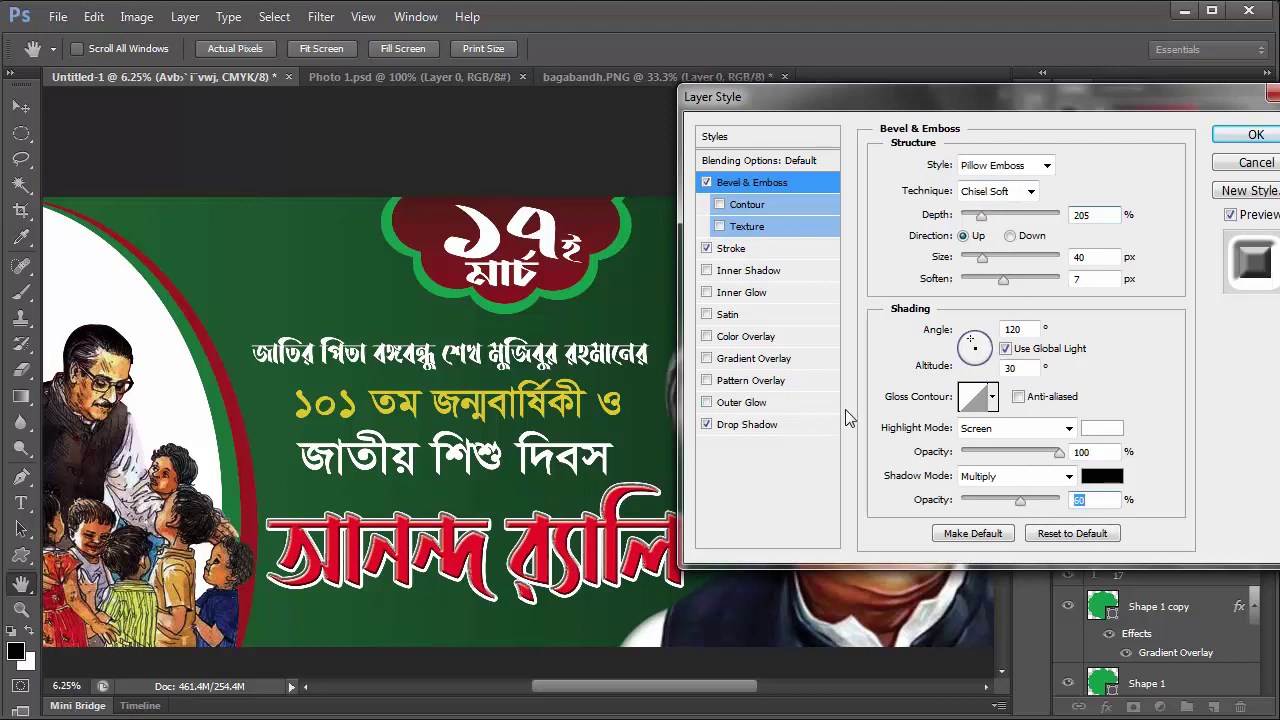
left_click(1253, 136)
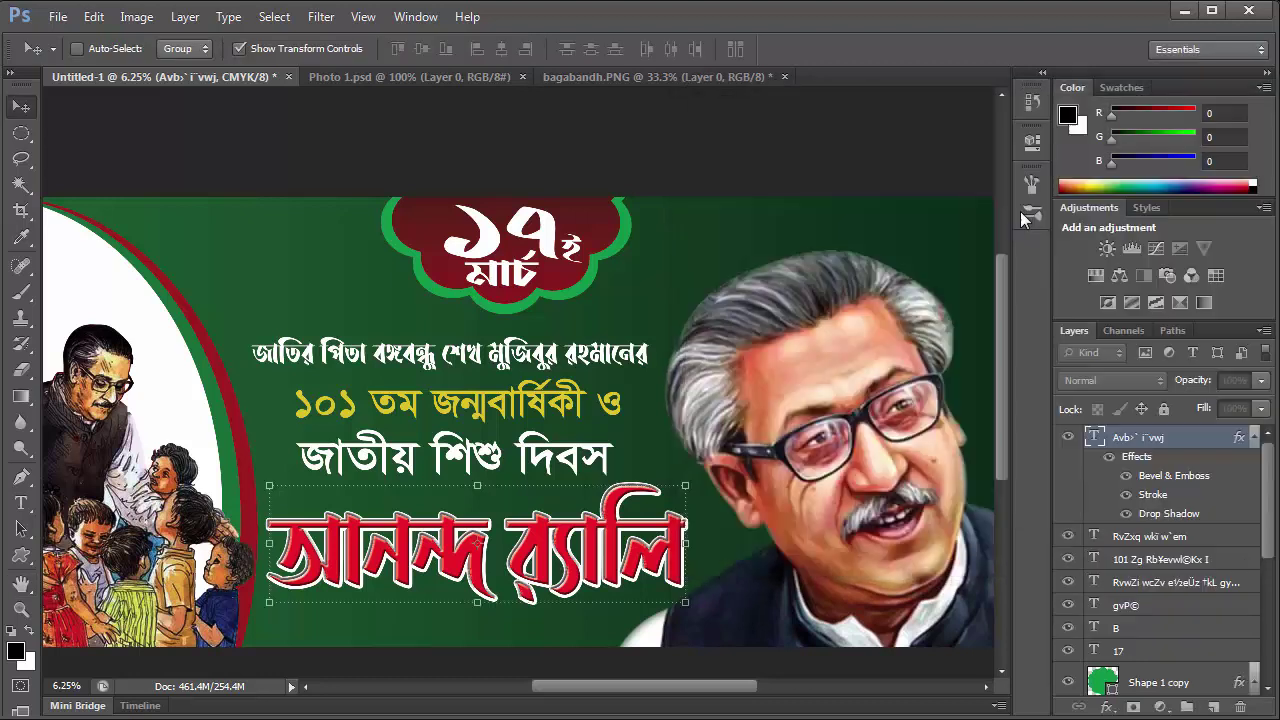
Fit the whole banner on screen and hide the headline's bounding box.
left_click(690, 385, "alt")
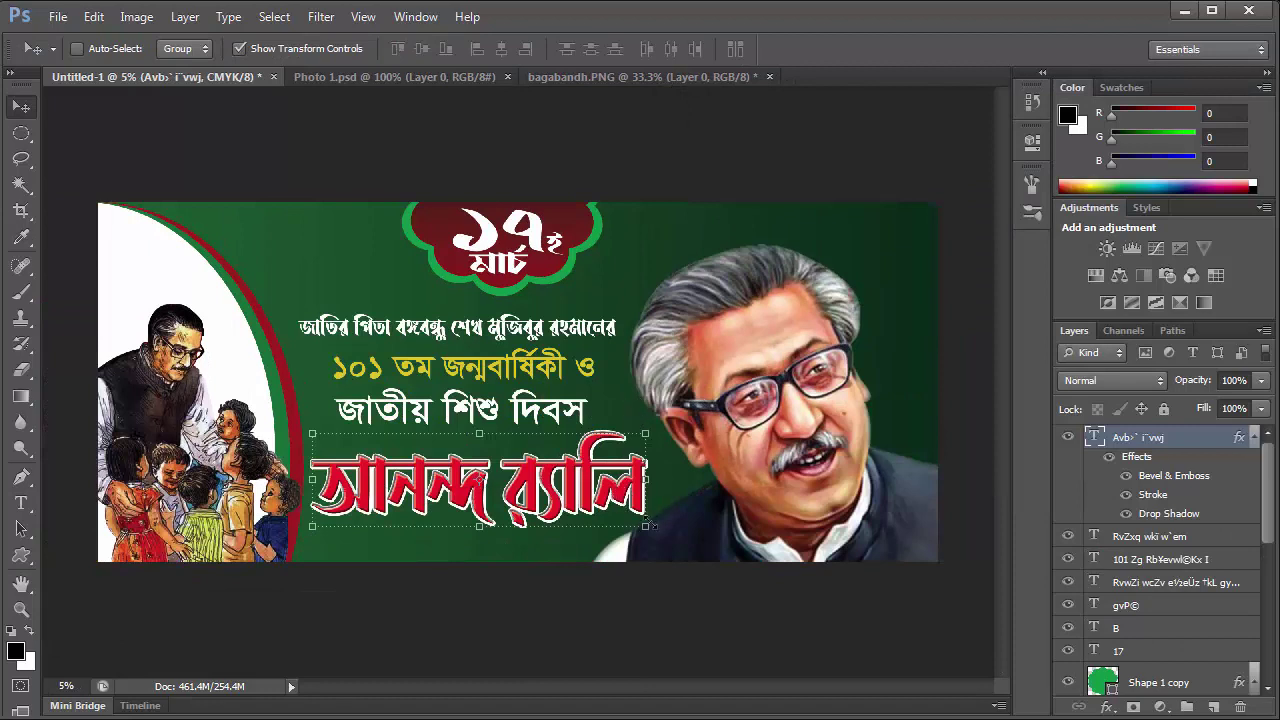
key("ctrl+h")
right_click(214, 434)
left_click(175, 432)
Select Layer 2, the left-hand illustration, further down the Layers panel.
left_click_drag(1266, 505, 1277, 627)
scroll(1277, 627, "down", 2)
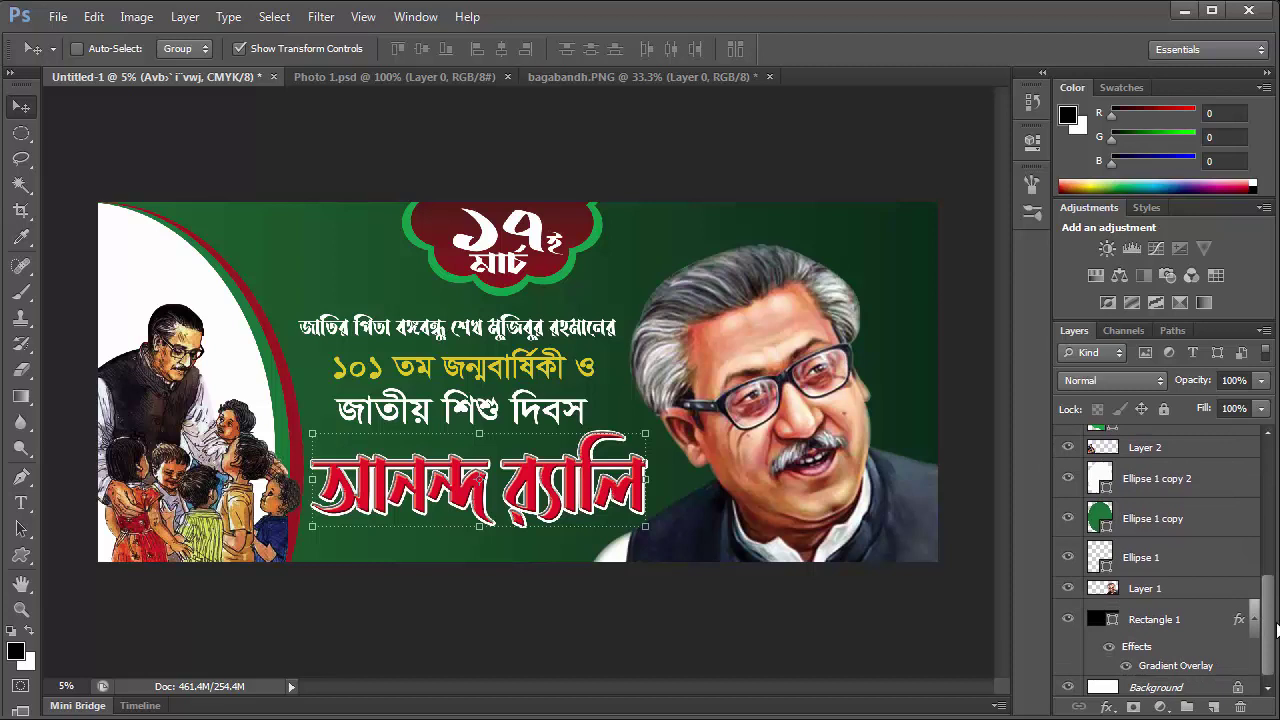
scroll(1277, 627, "down", 1)
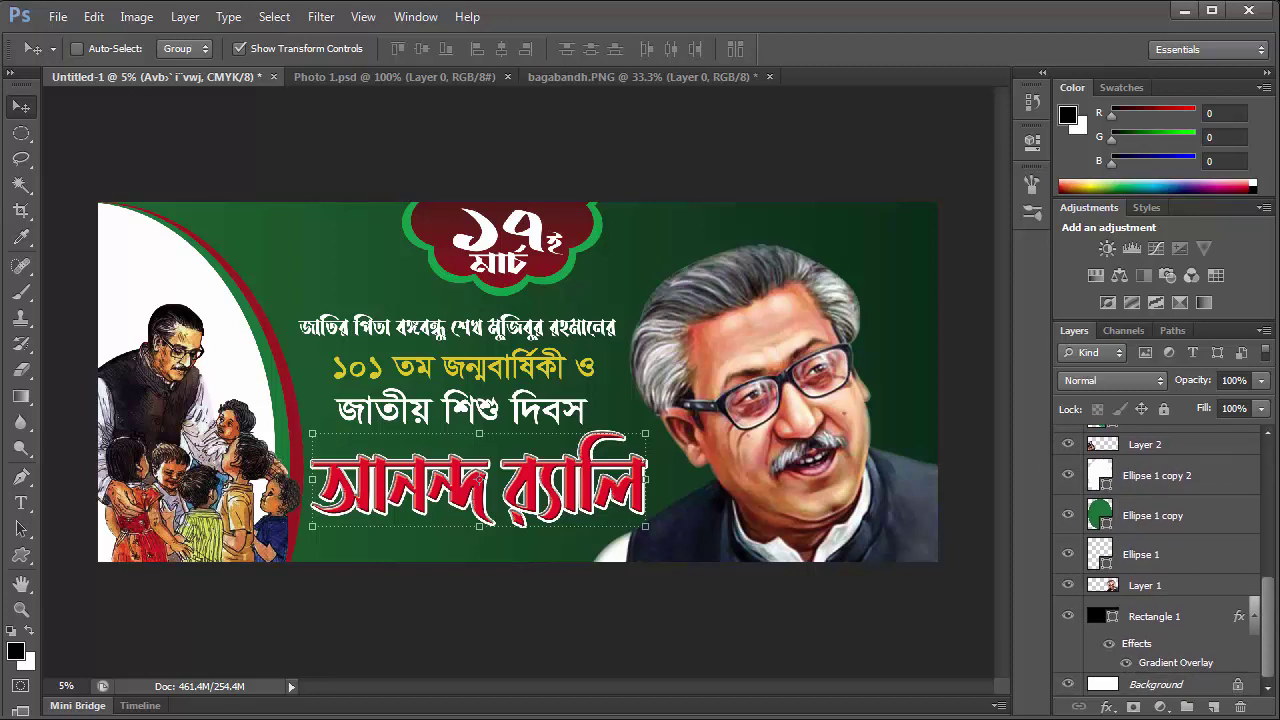
left_click(1145, 446)
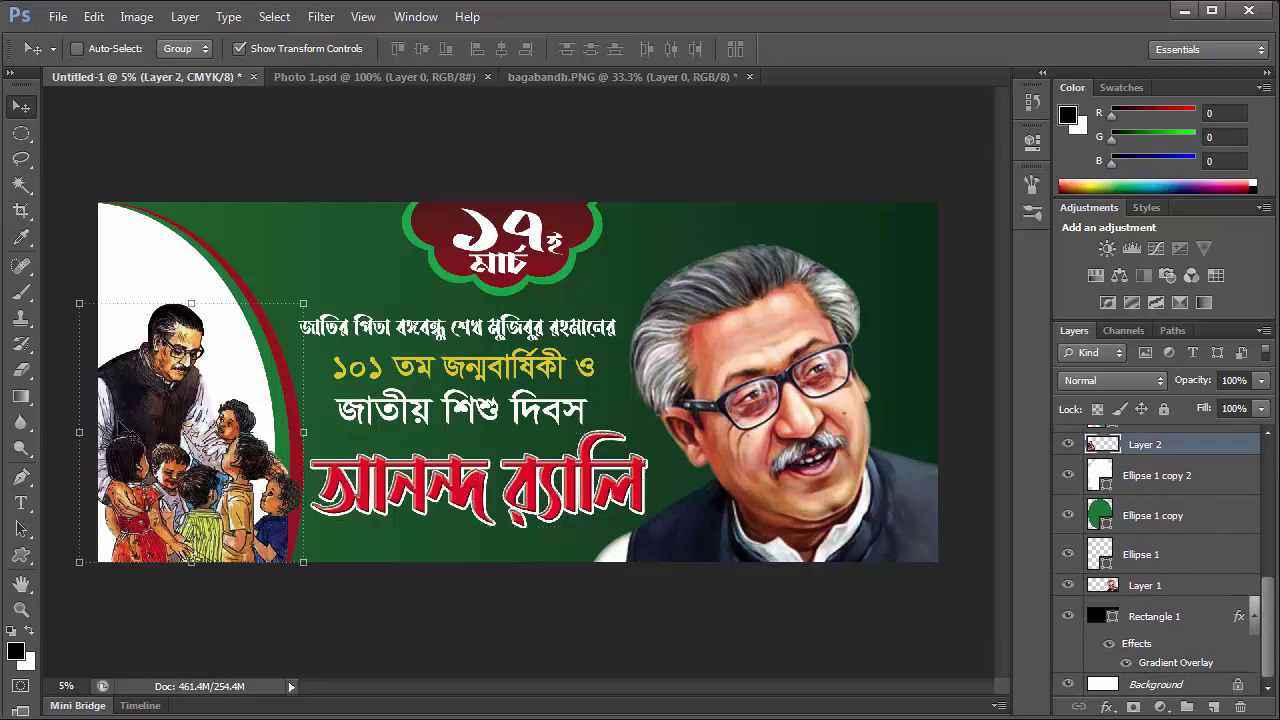